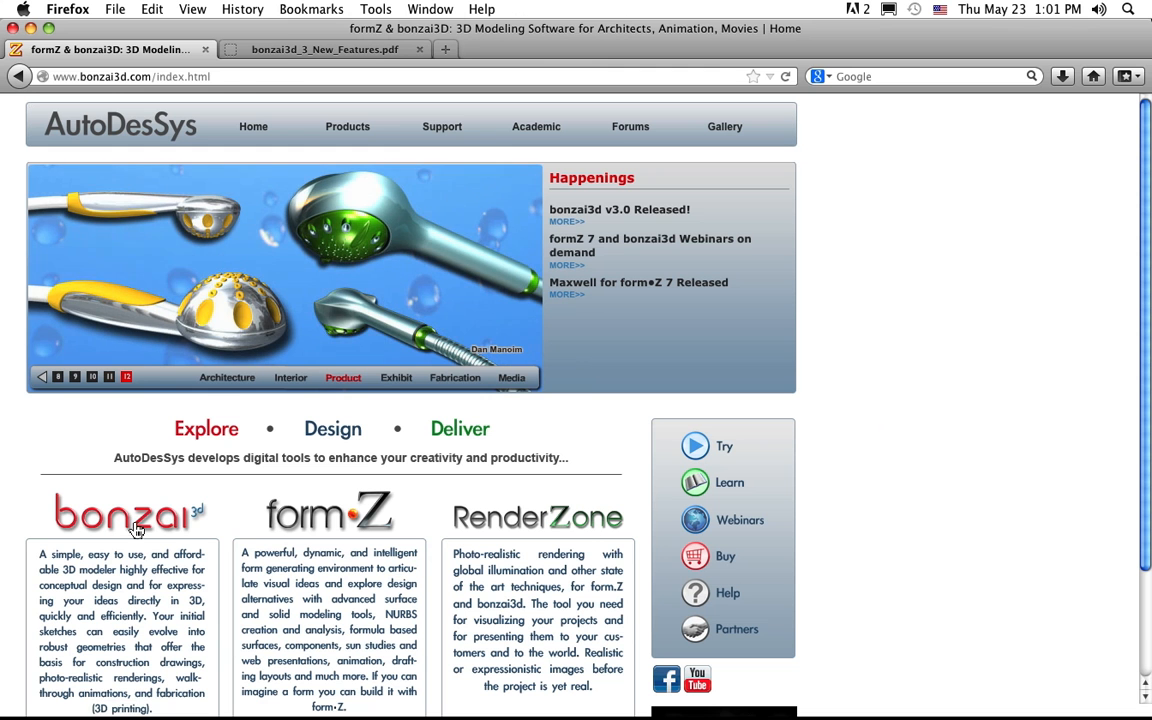
Open the bonzai3d product page from the AutoDesSys site and look through the highlights of the new 3.0 features
left_click(136, 519)
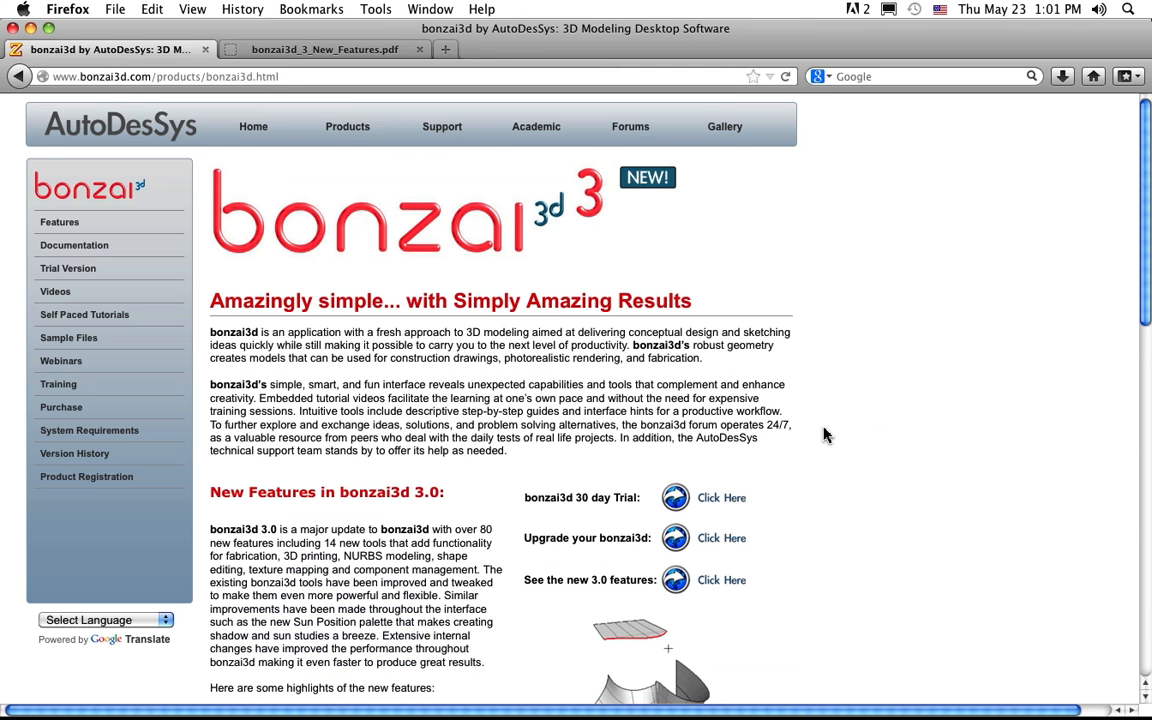
scroll(825, 435, "down", 5)
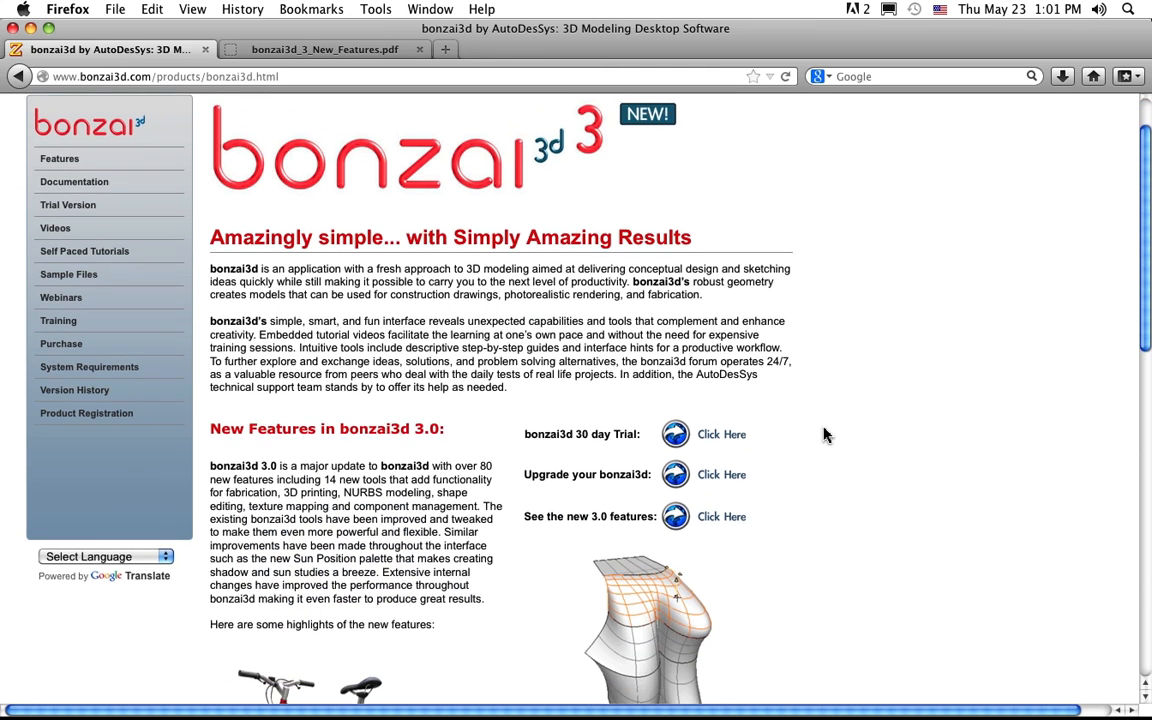
scroll(825, 435, "up", 4)
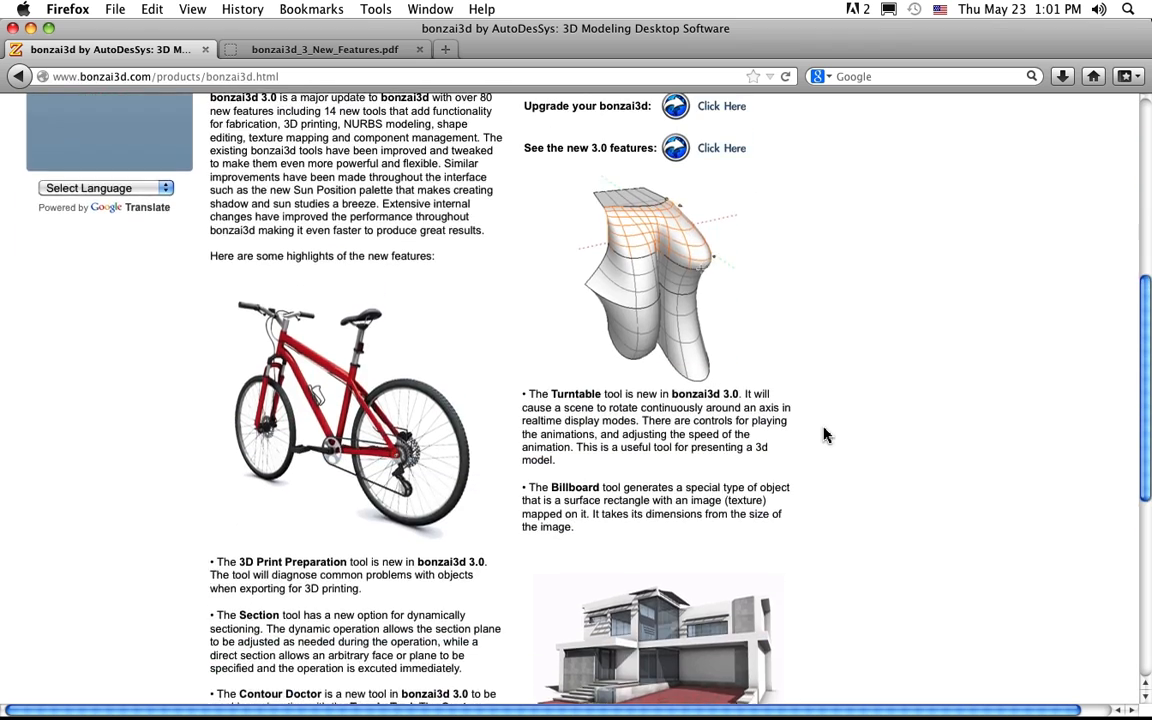
scroll(825, 435, "up", 2)
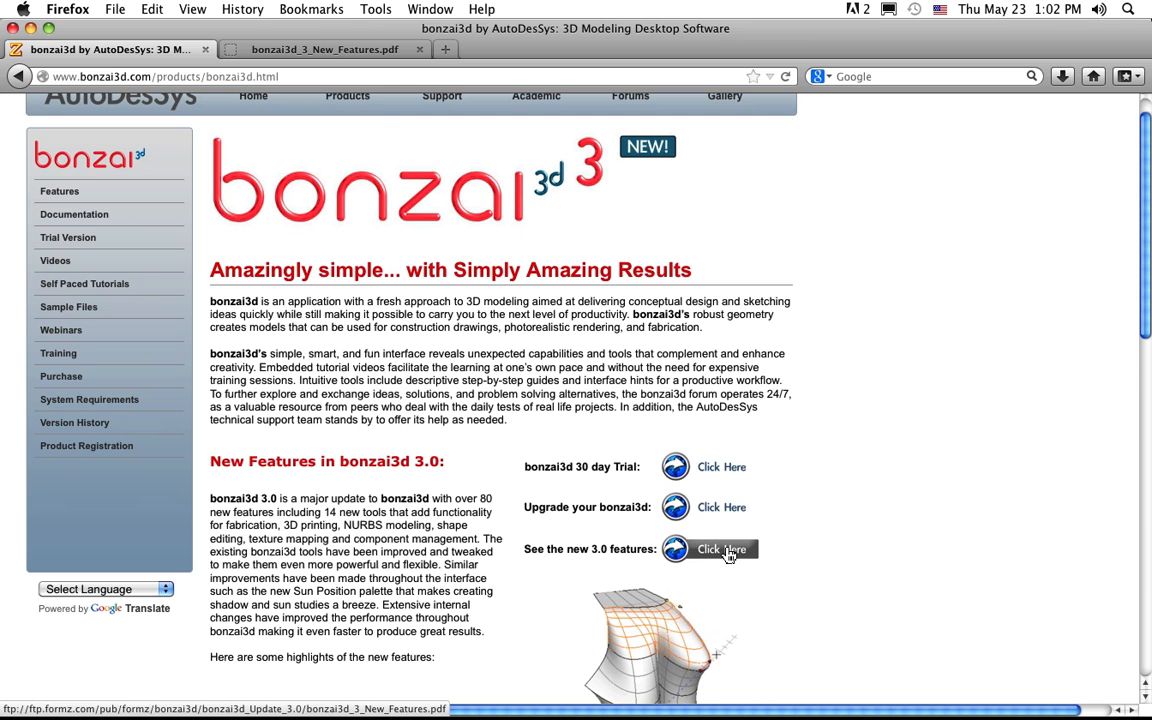
View bonzai3d_3_New_Features.pdf and read the interface changes on its first two pages, including the Project Files and Preferences sections
left_click(365, 52)
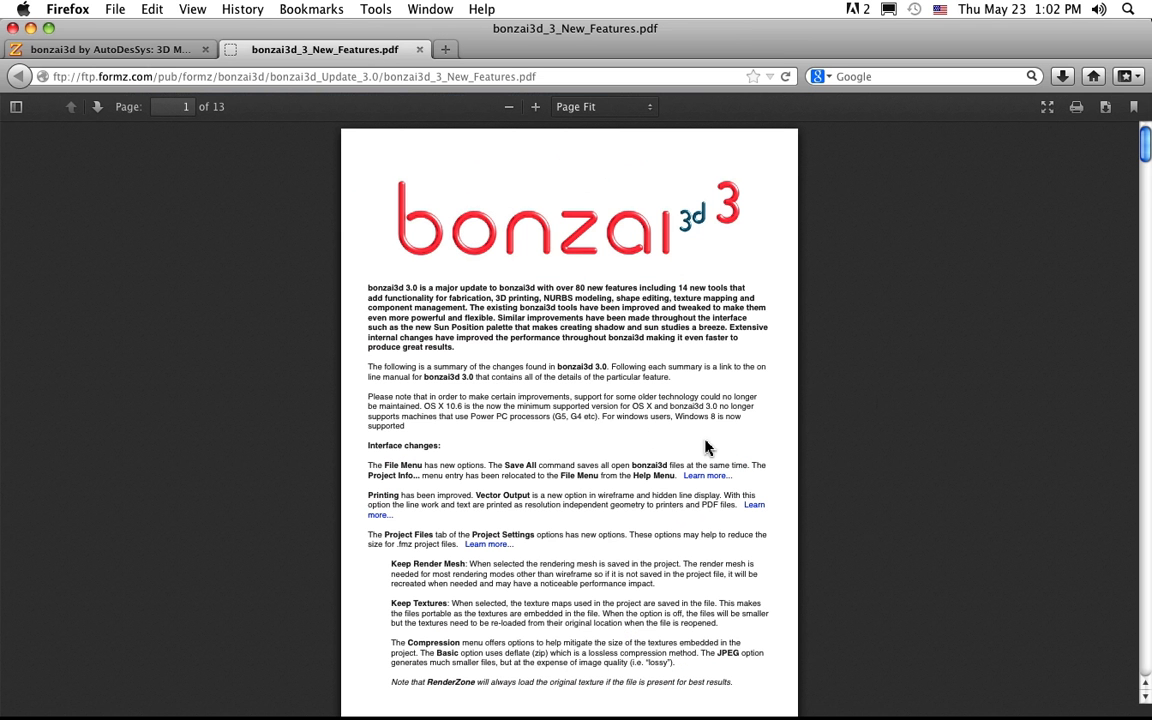
scroll(706, 443, "down", 5)
scroll(706, 443, "down", 10)
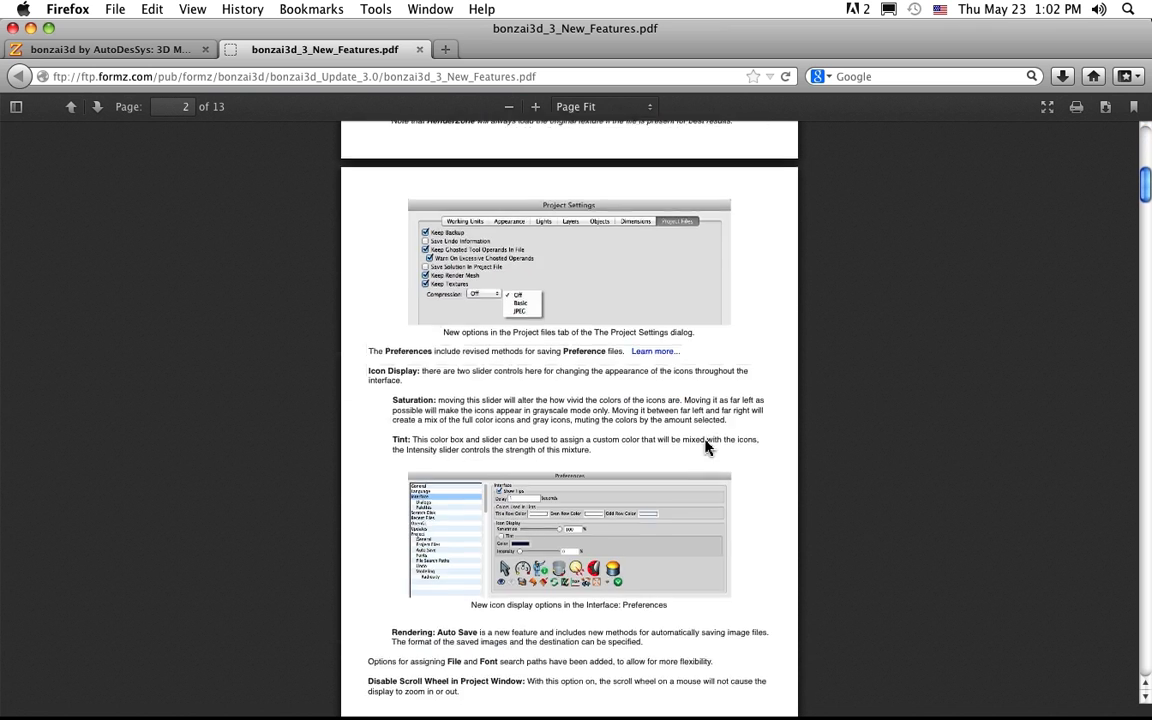
scroll(705, 440, "up", 12)
scroll(705, 440, "up", 5)
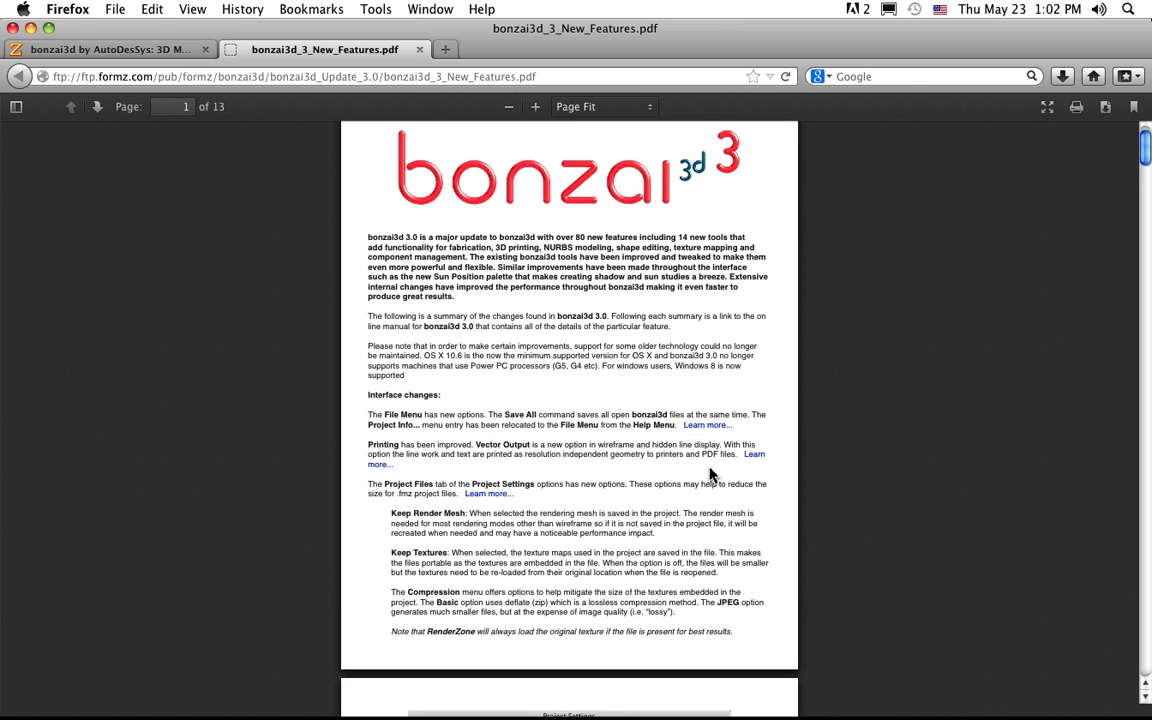
scroll(620, 503, "down", 5)
scroll(620, 503, "down", 3)
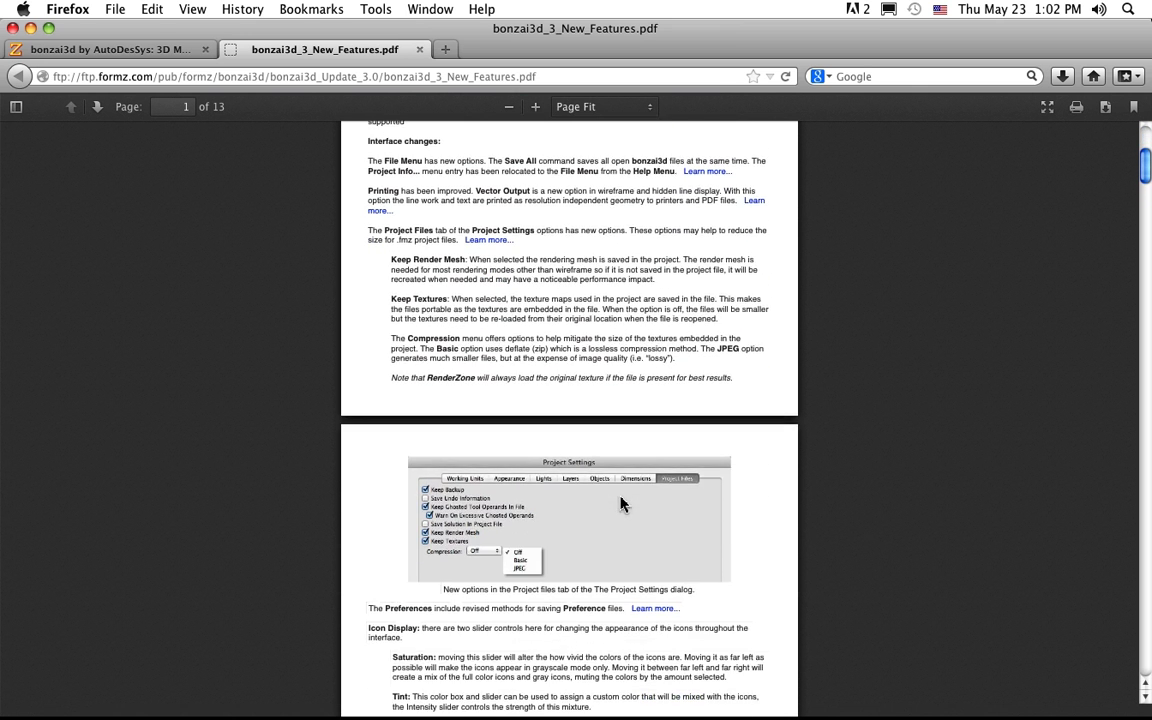
scroll(620, 503, "up", 2)
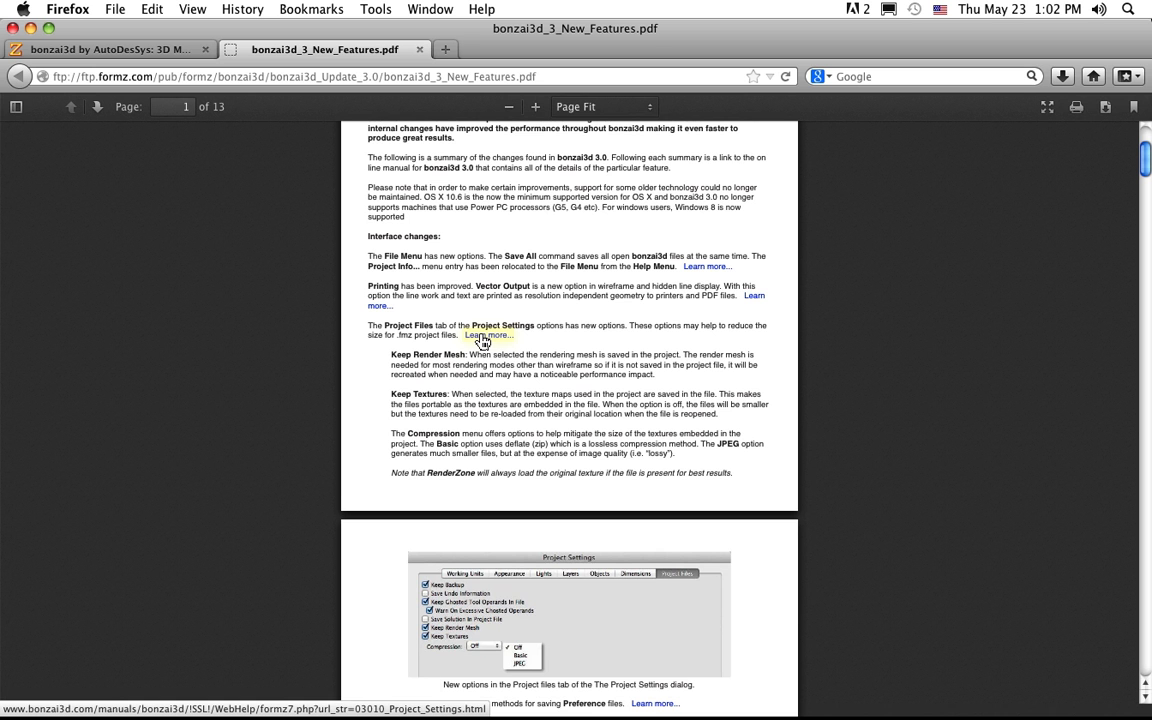
scroll(482, 342, "up", 5)
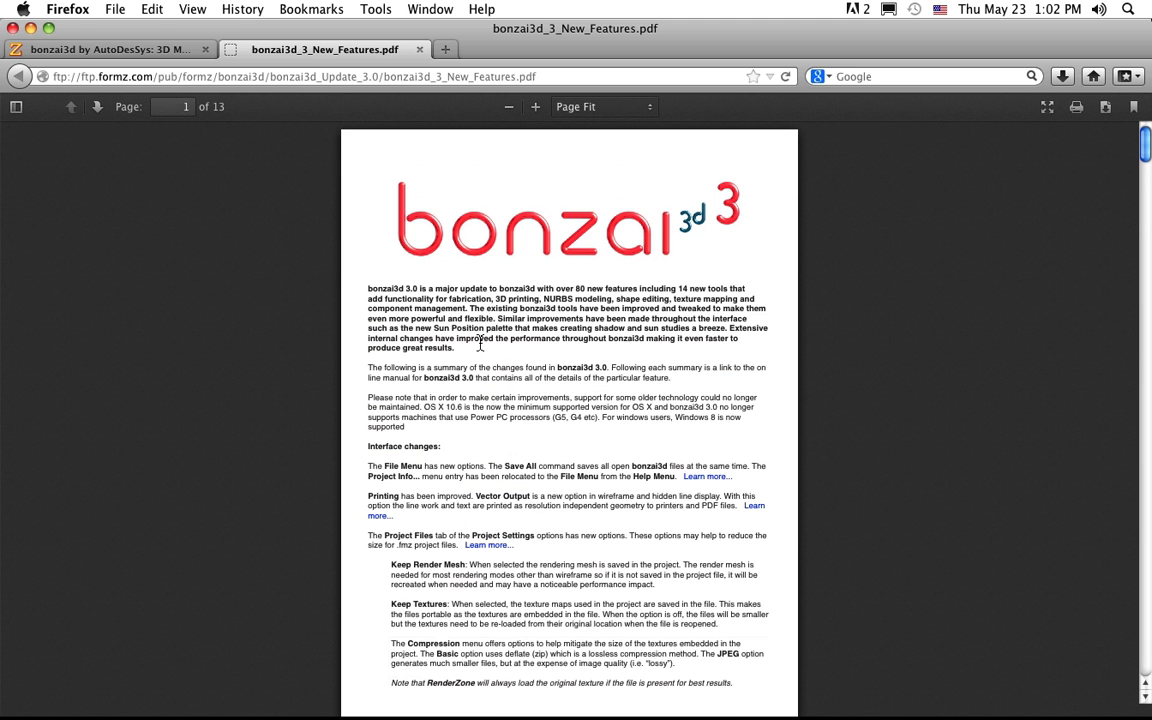
Switch from the browser to the bonzai3d application with its empty Untitled1 project
key("super+Tab")
key("super+Tab")
key("super+Tab")
key("super+Tab")
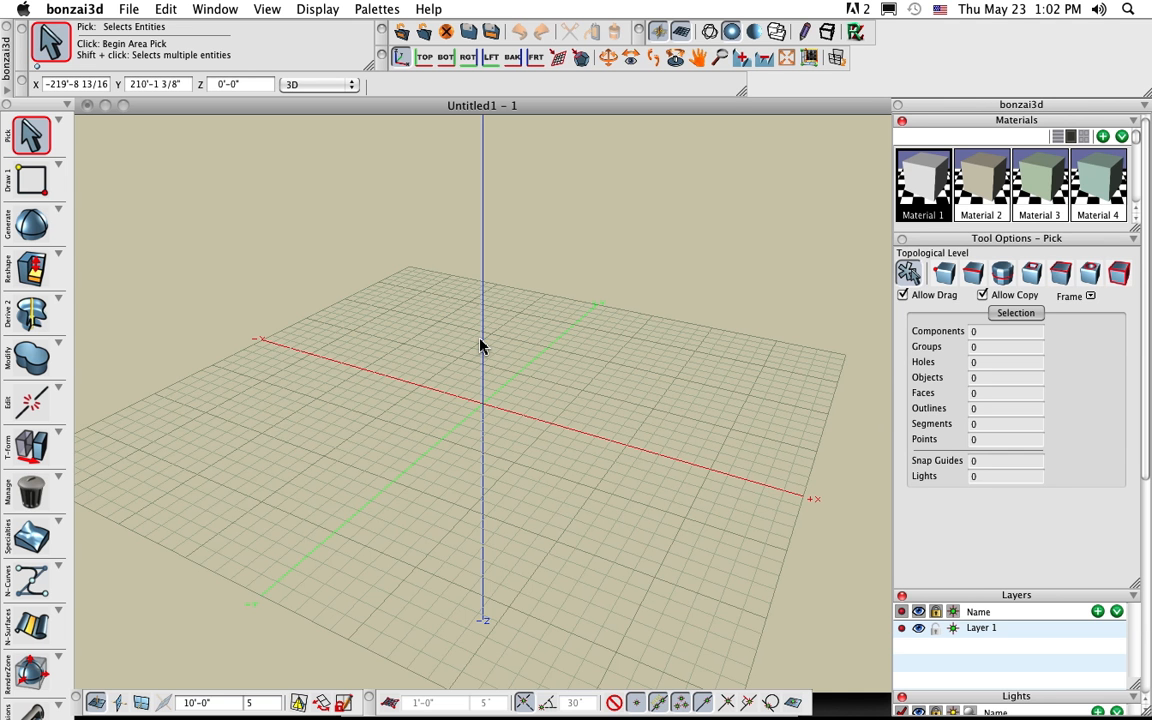
scroll(480, 346, "up", 2)
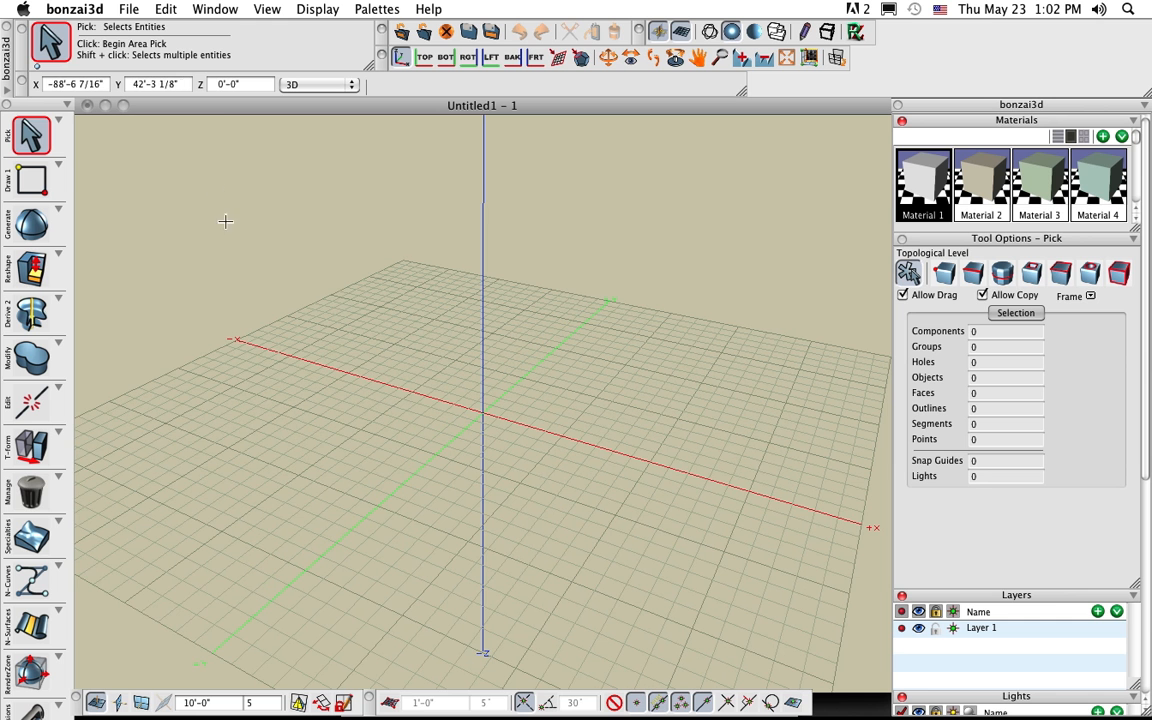
Open the general preferences and try switching Use Custom Preference File on and back off
left_click(163, 10)
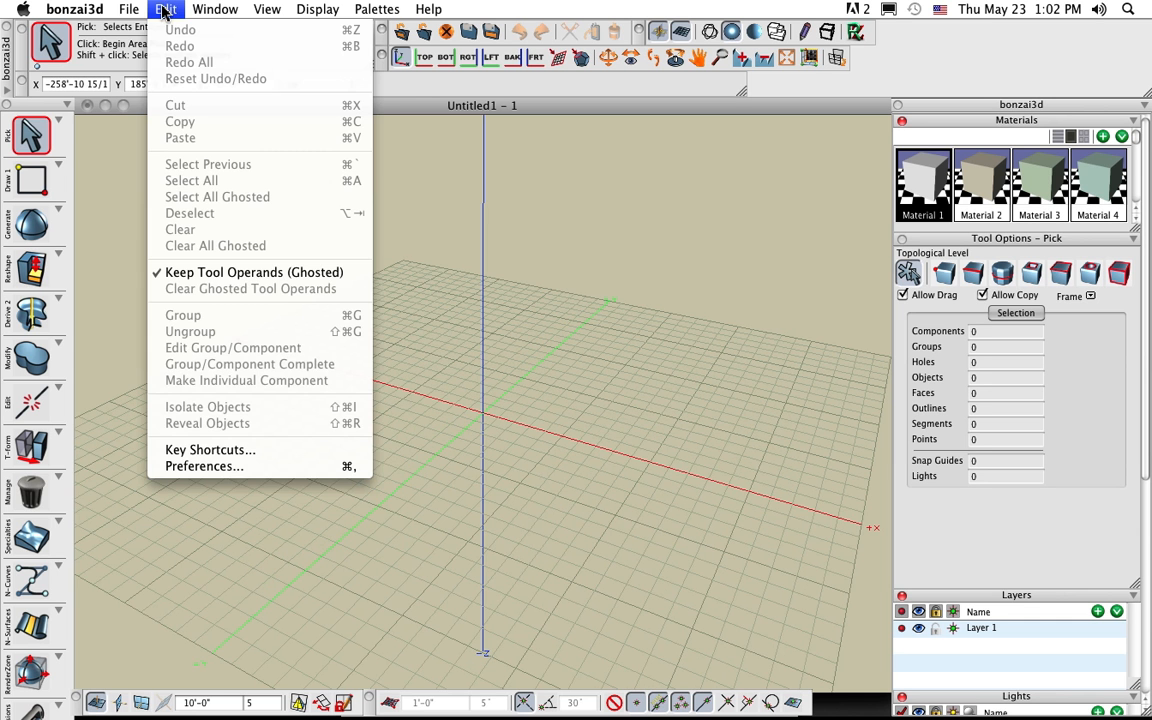
left_click(262, 467)
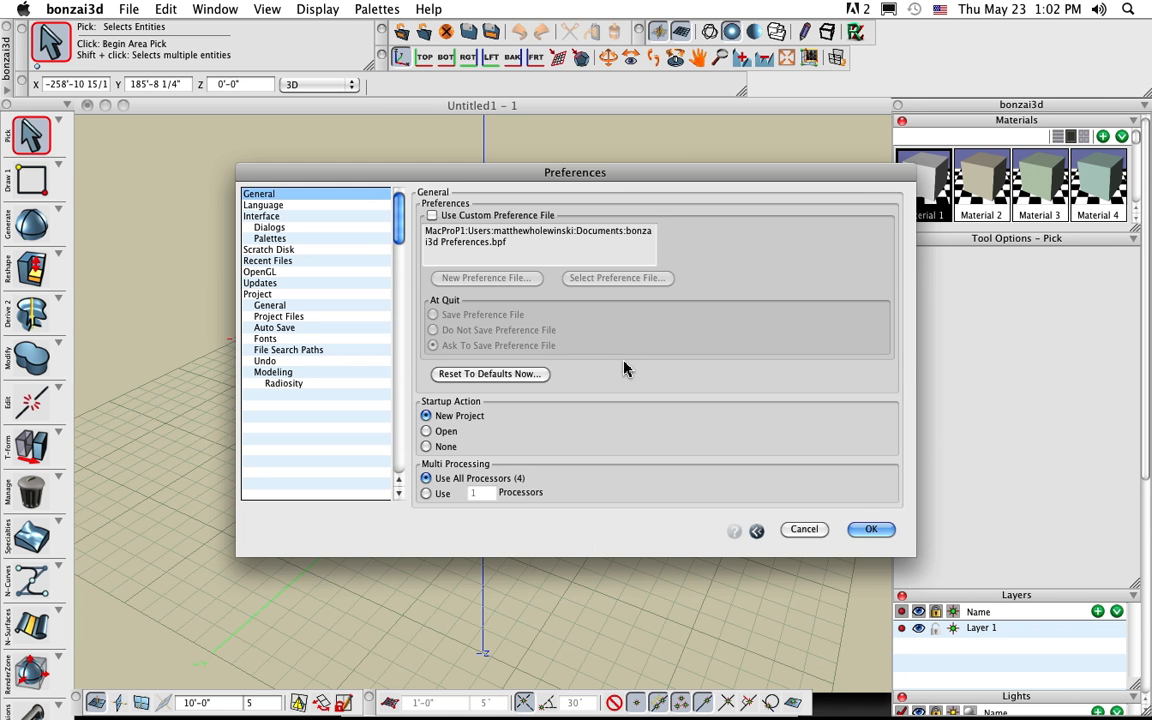
left_click(452, 217)
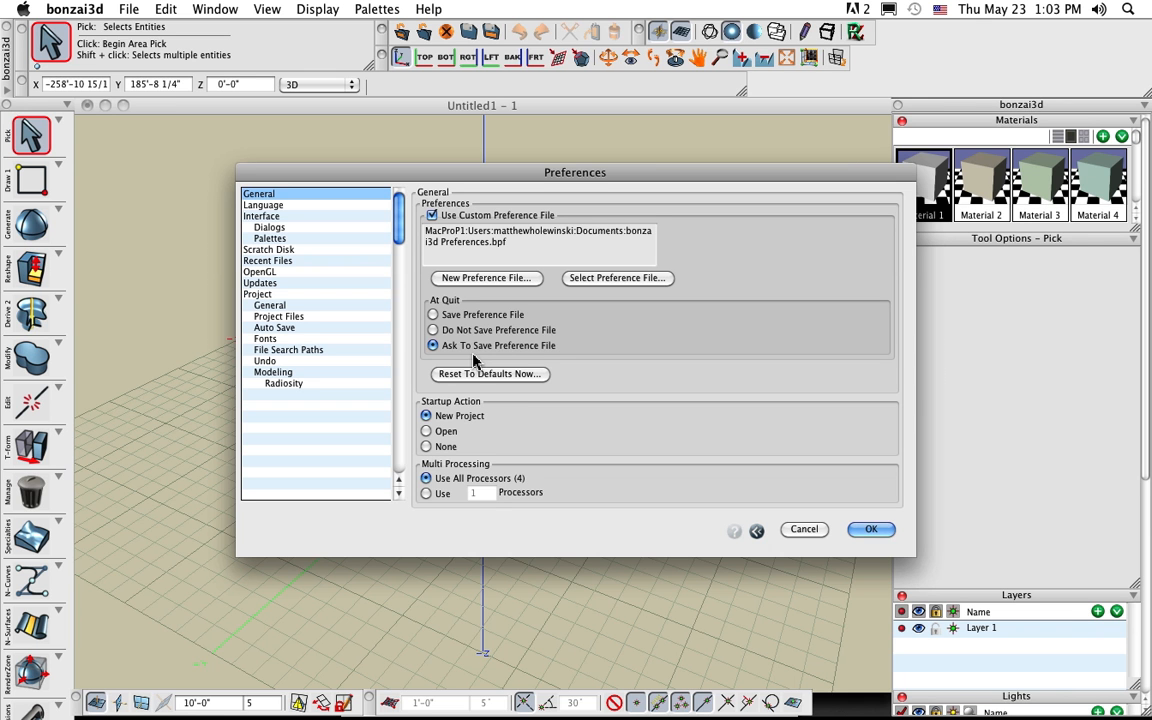
left_click(432, 216)
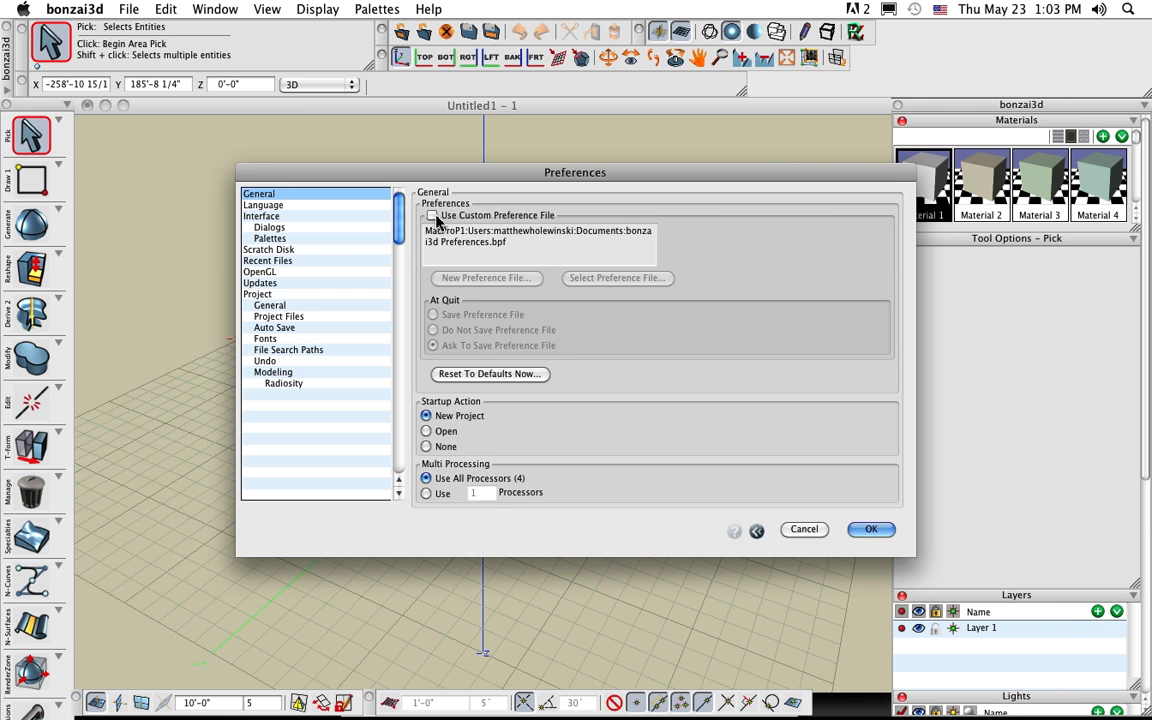
Examine the Interface preferences and the project and rendering Auto Save preferences, and dismiss the dialog without saving
left_click(262, 216)
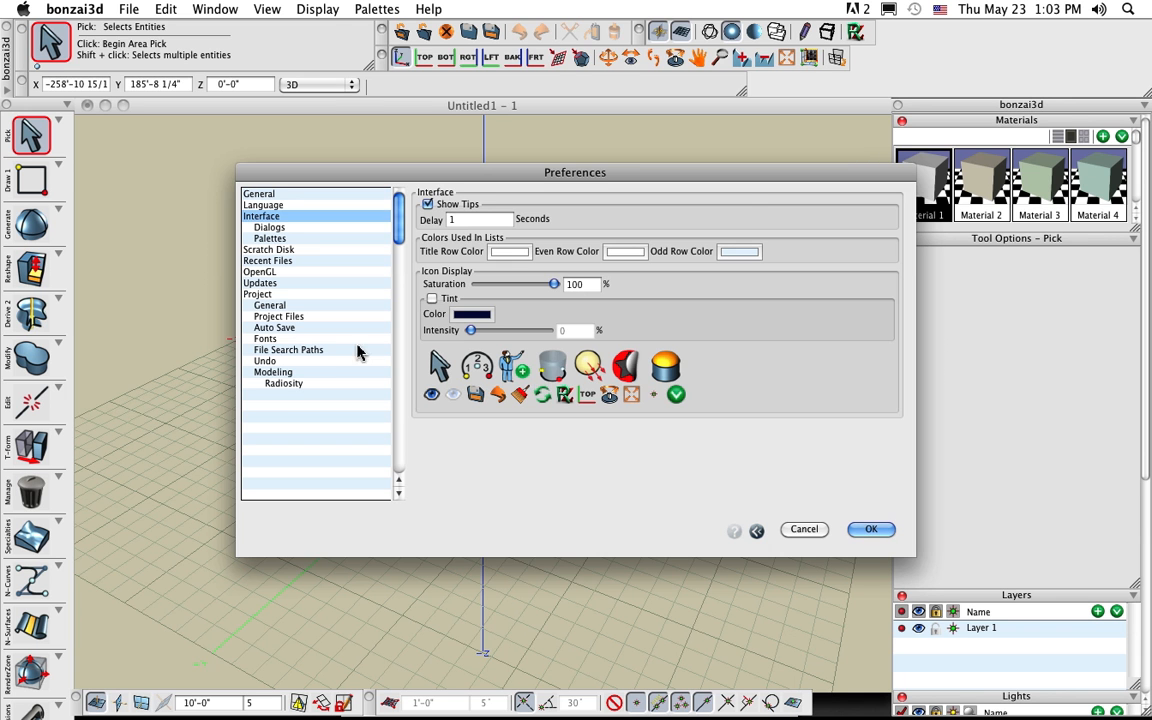
left_click(272, 328)
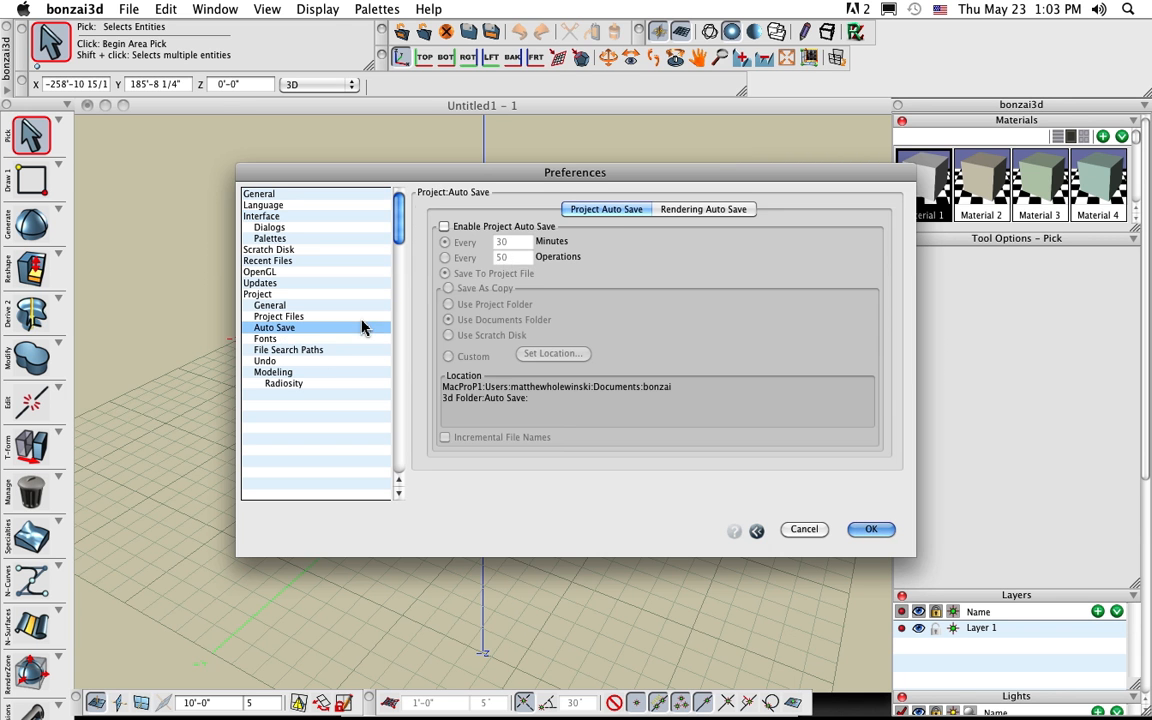
left_click(707, 214)
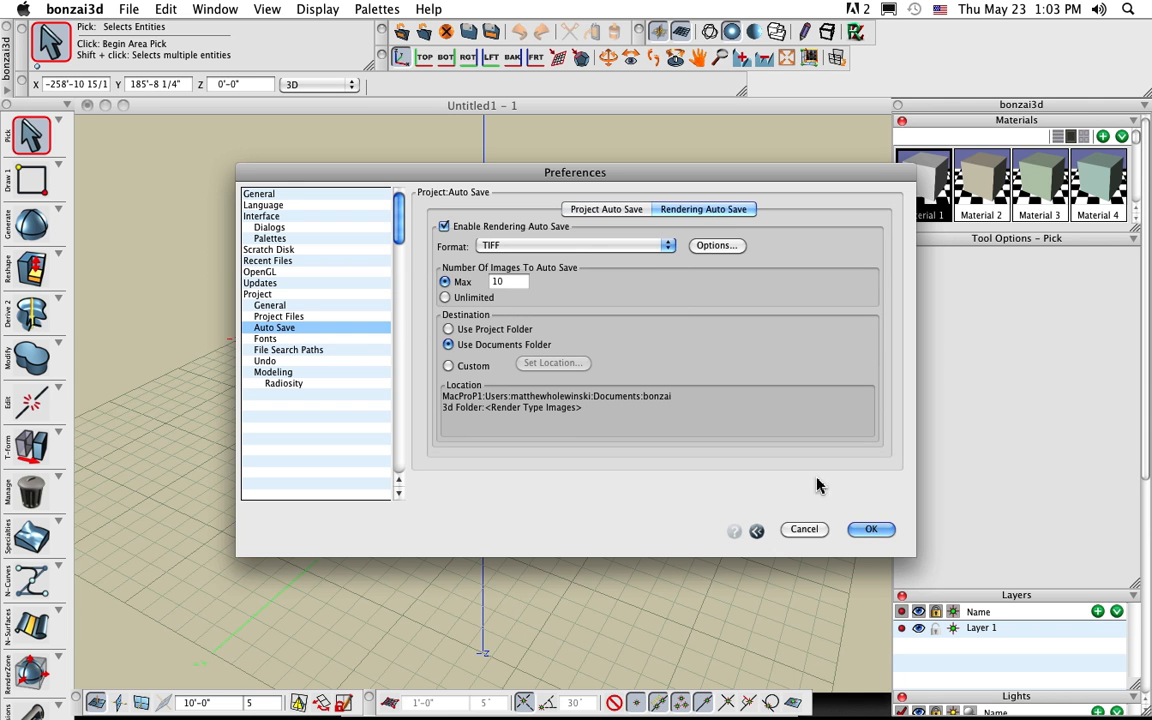
left_click(804, 529)
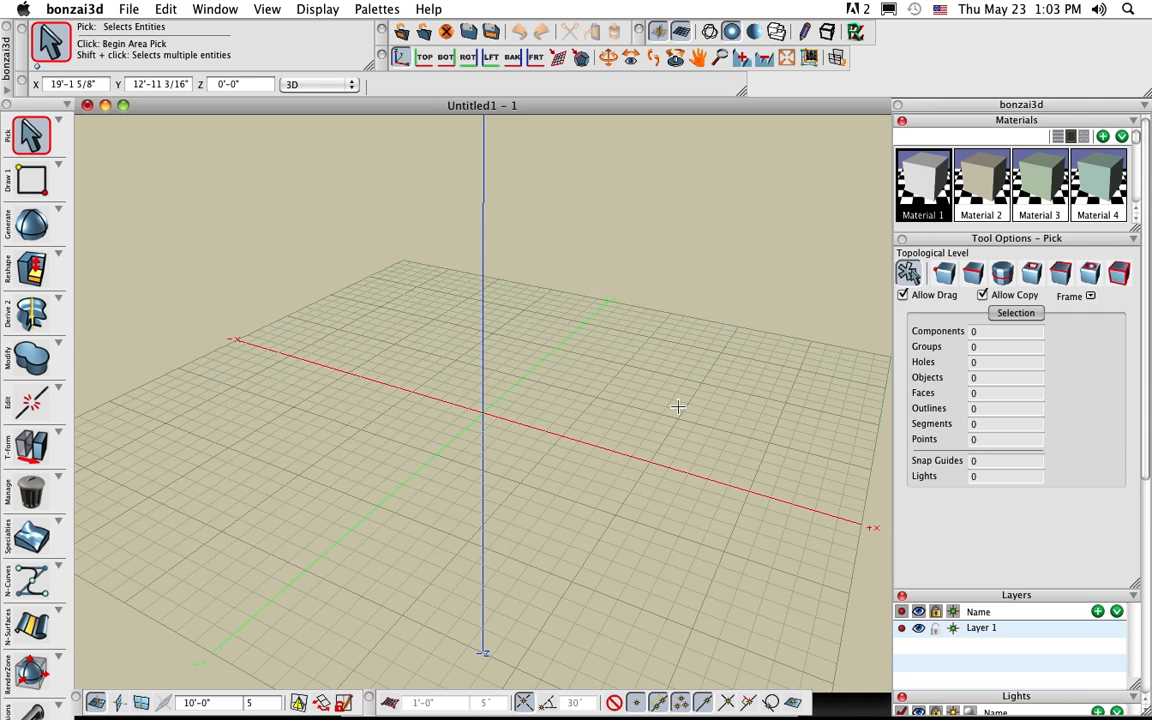
Examine the Project Files options in the project settings, including the compression choices for kept textures, and close the dialog
left_click(131, 9)
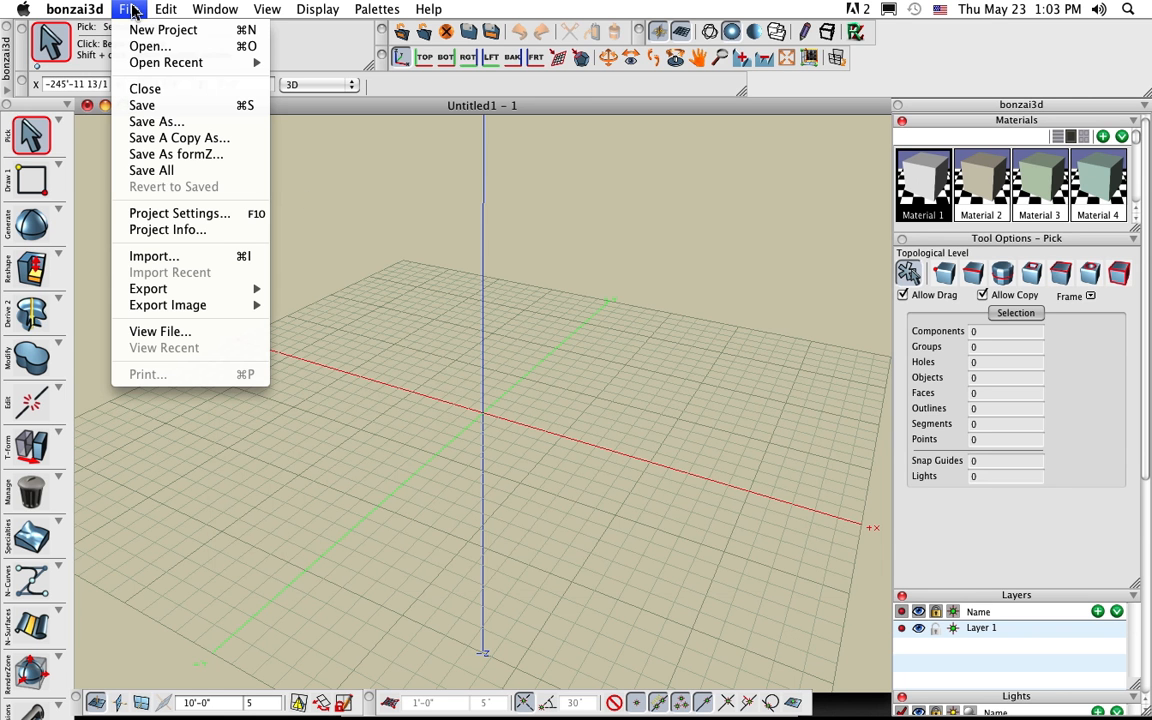
left_click(193, 215)
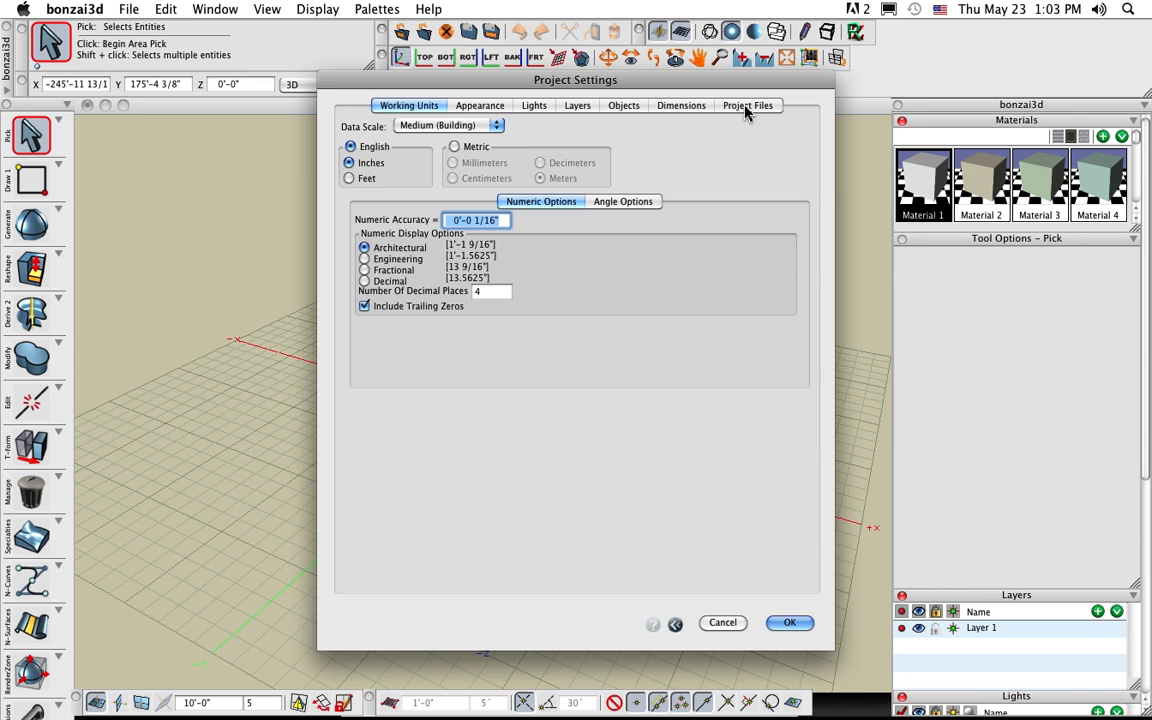
left_click(746, 107)
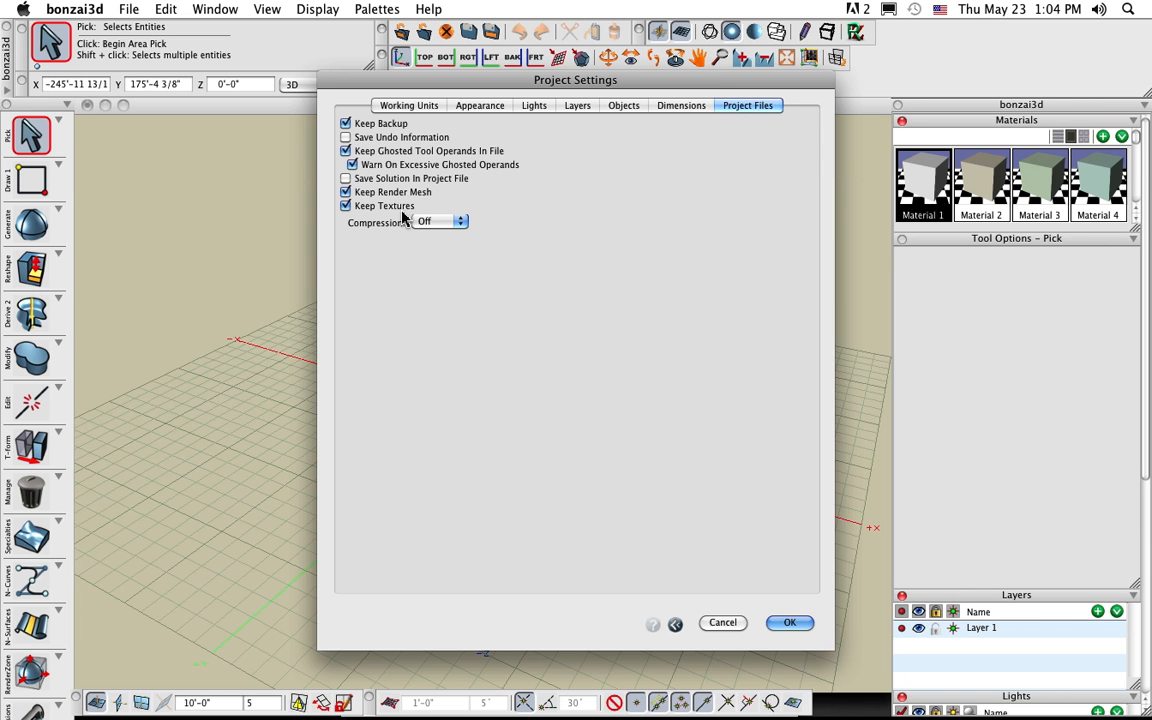
left_click(456, 222)
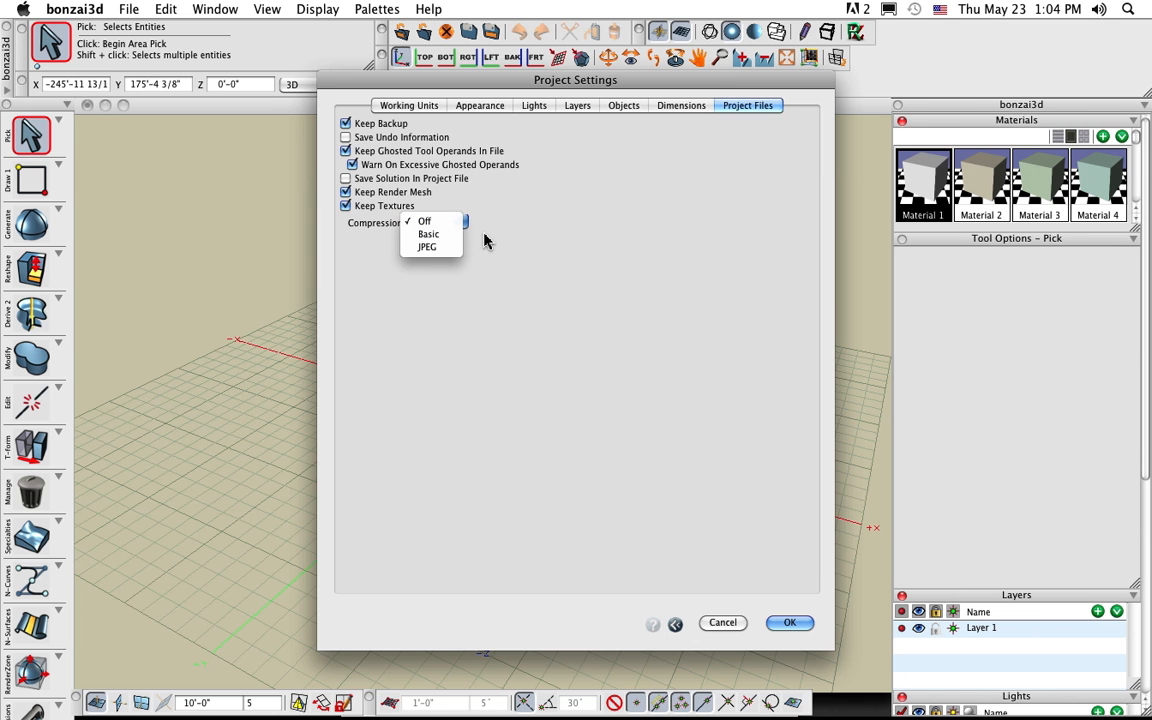
left_click(484, 240)
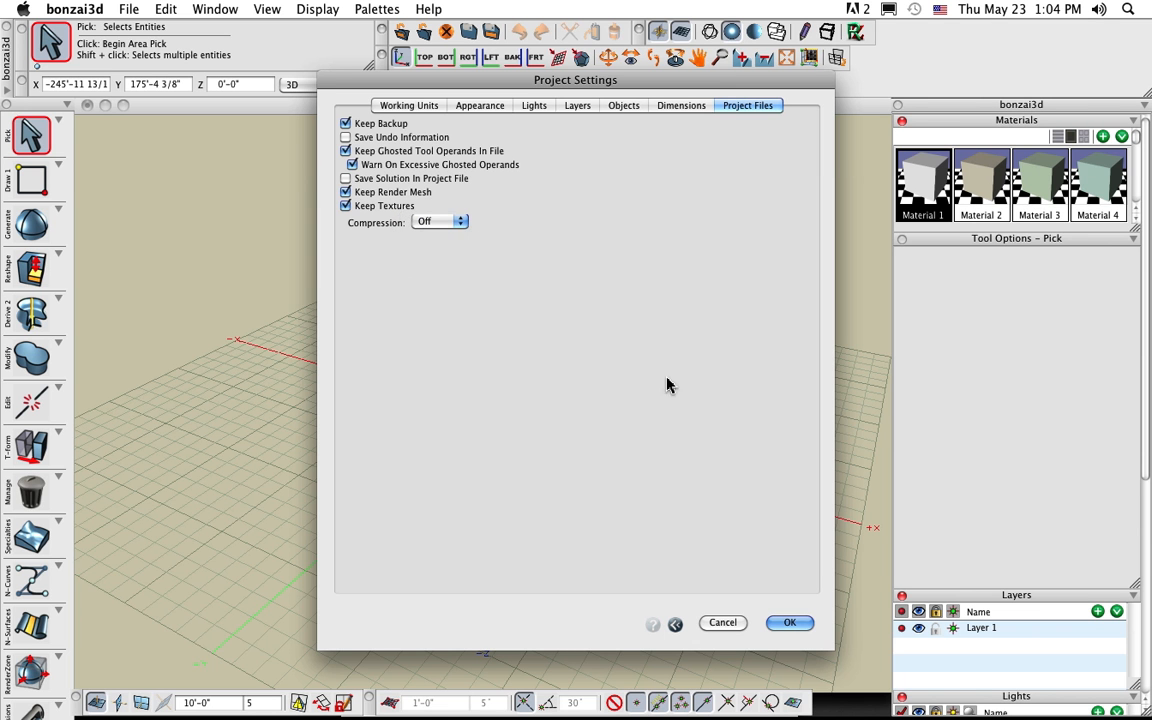
left_click(800, 623)
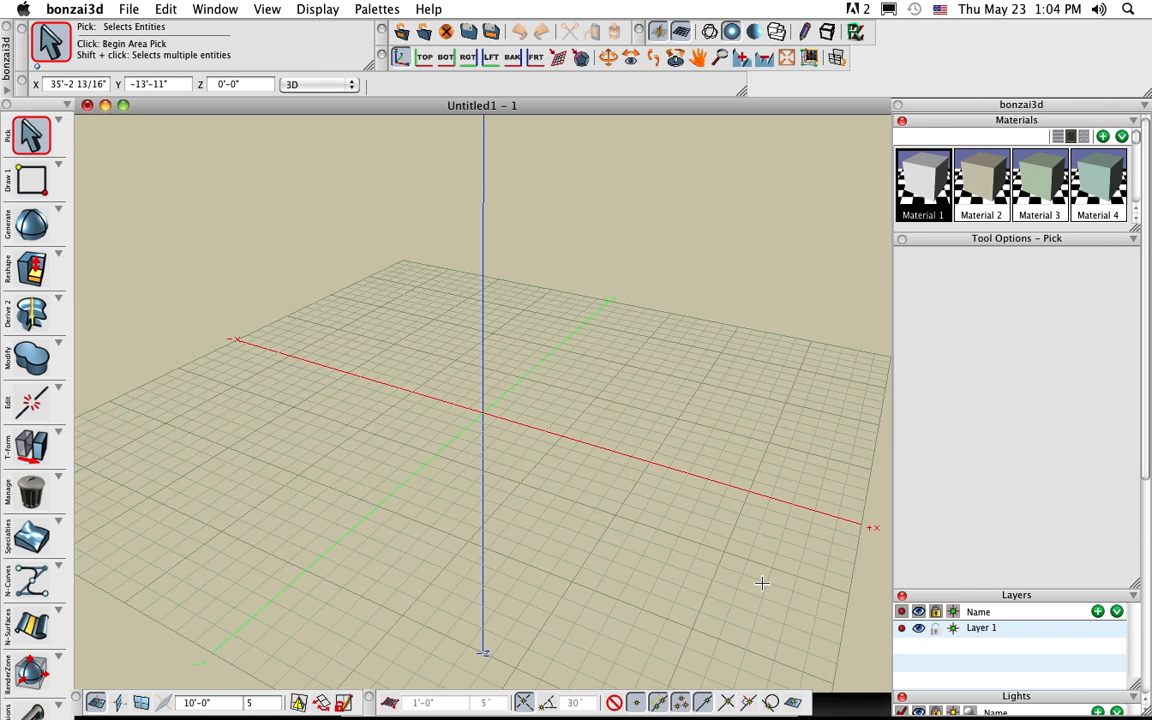
Bring up the Getting Started window and open the self-guided tutorial Part1_QuickStart.bnz
left_click(428, 10)
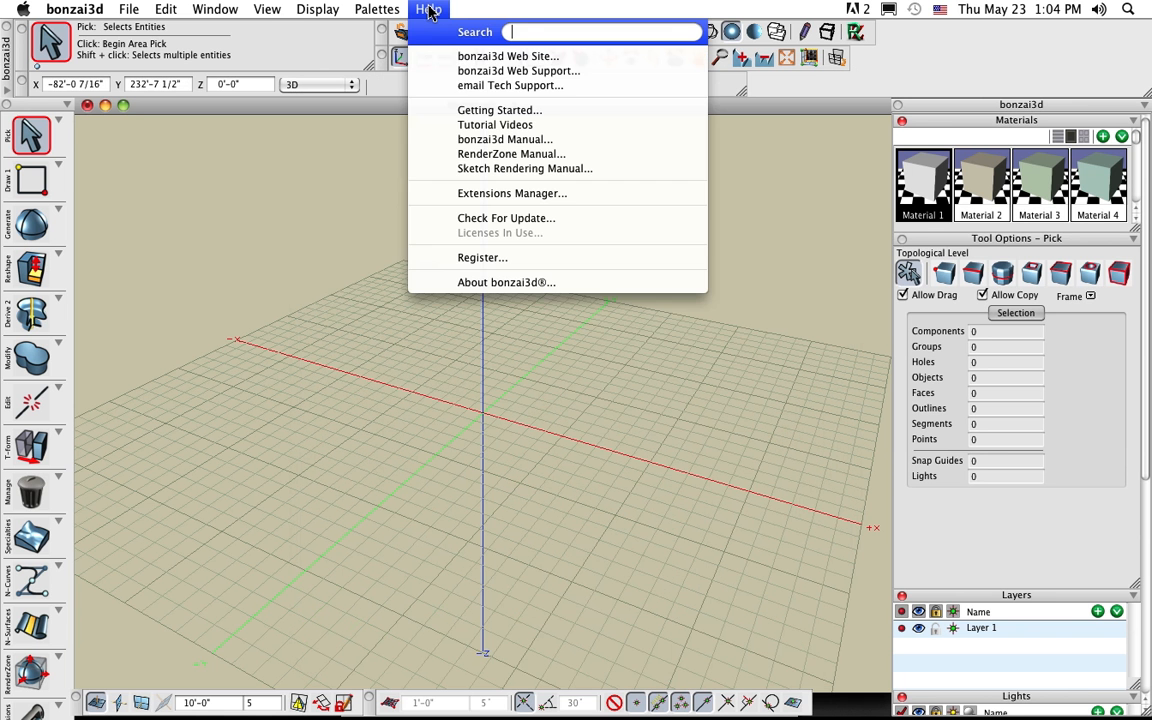
left_click(507, 113)
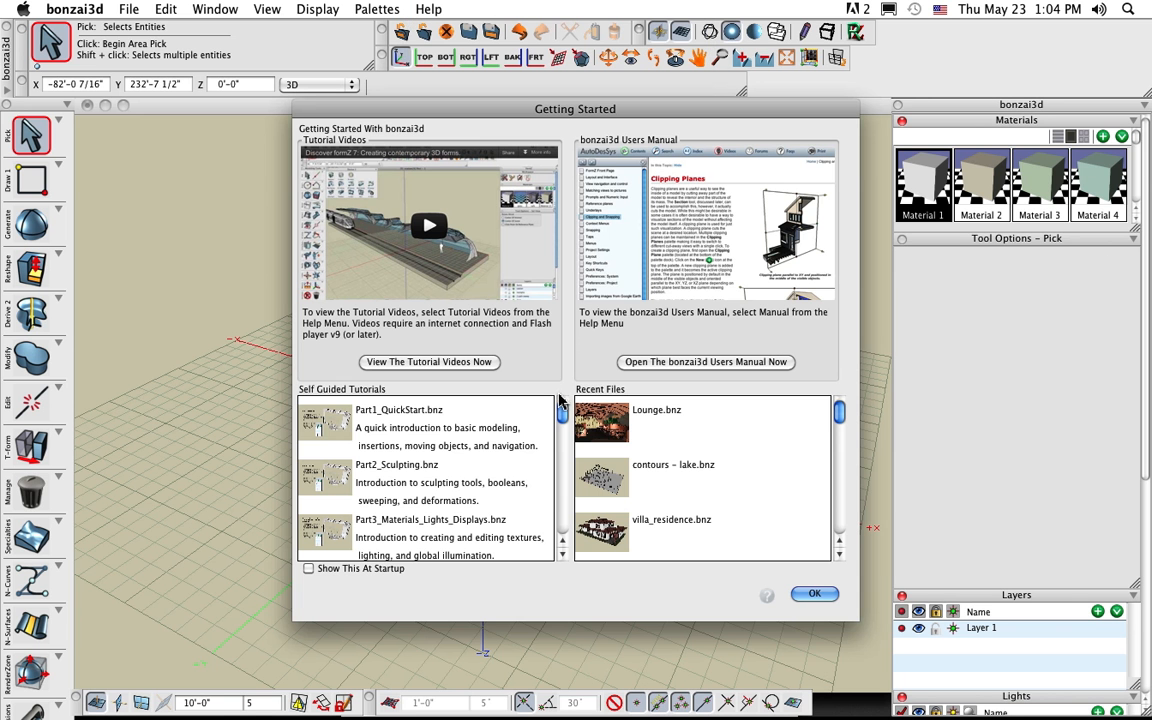
left_click(620, 415)
left_click(385, 418)
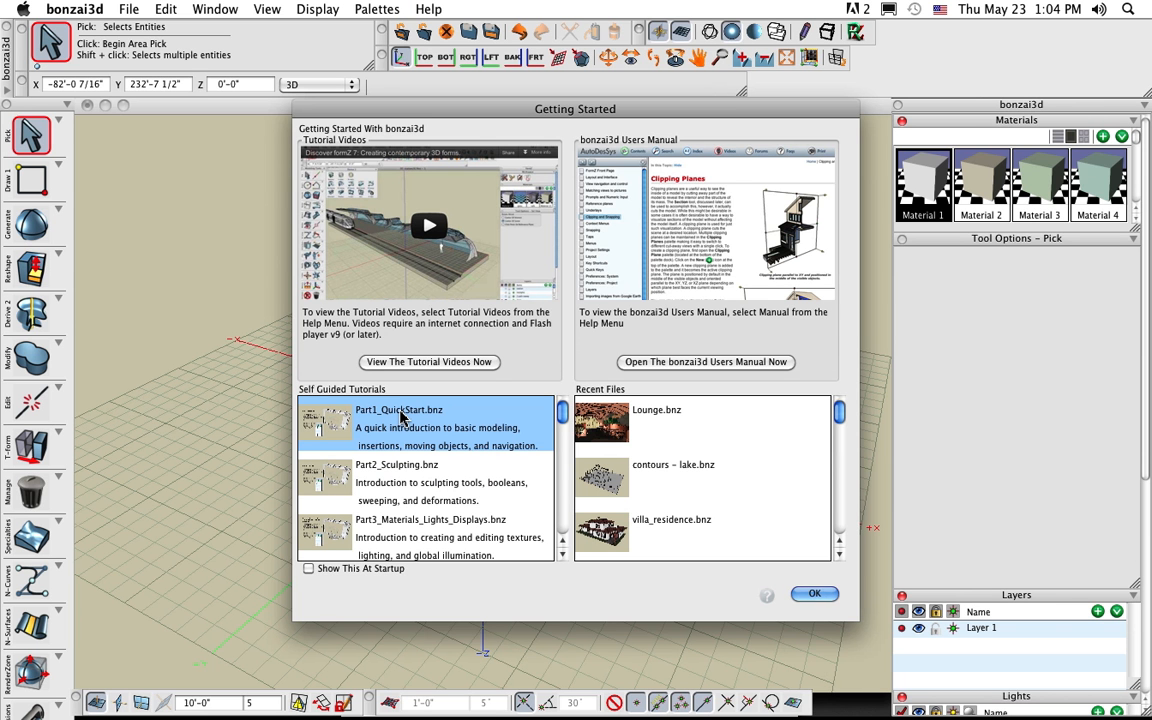
double_click(404, 418)
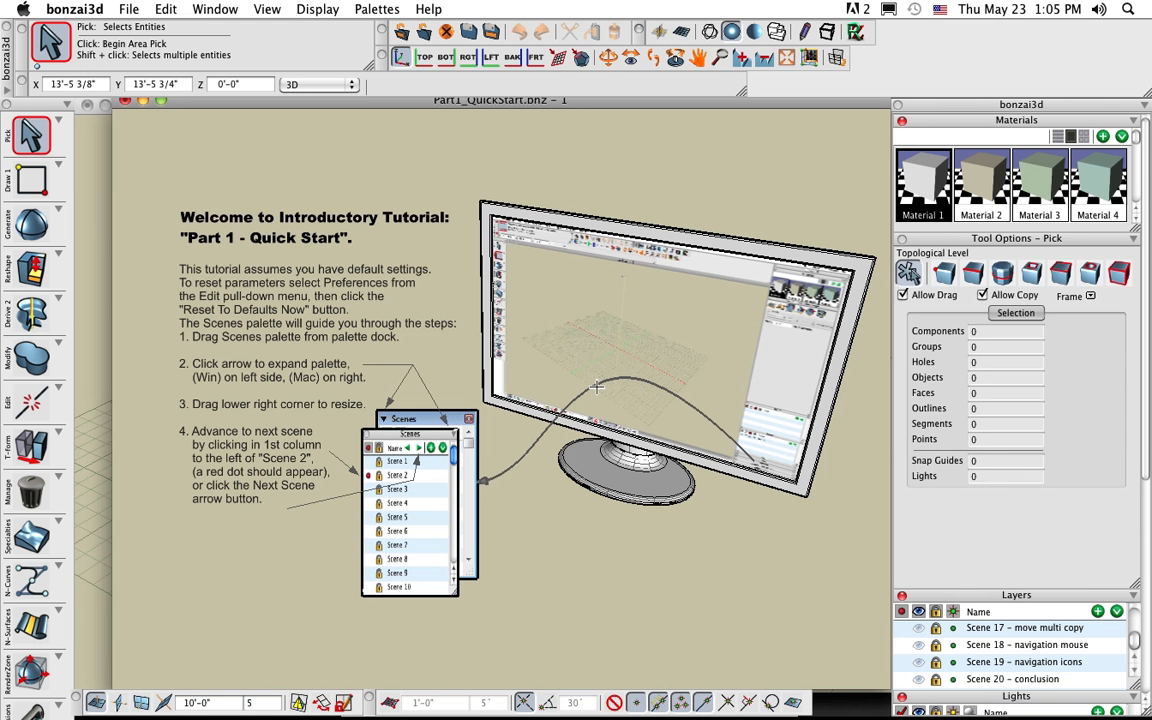
Detach the Scenes palette from the dock, expanded and narrowed over the tutorial window, and advance the tutorial to Scene 2
left_click_drag(423, 104, 399, 104)
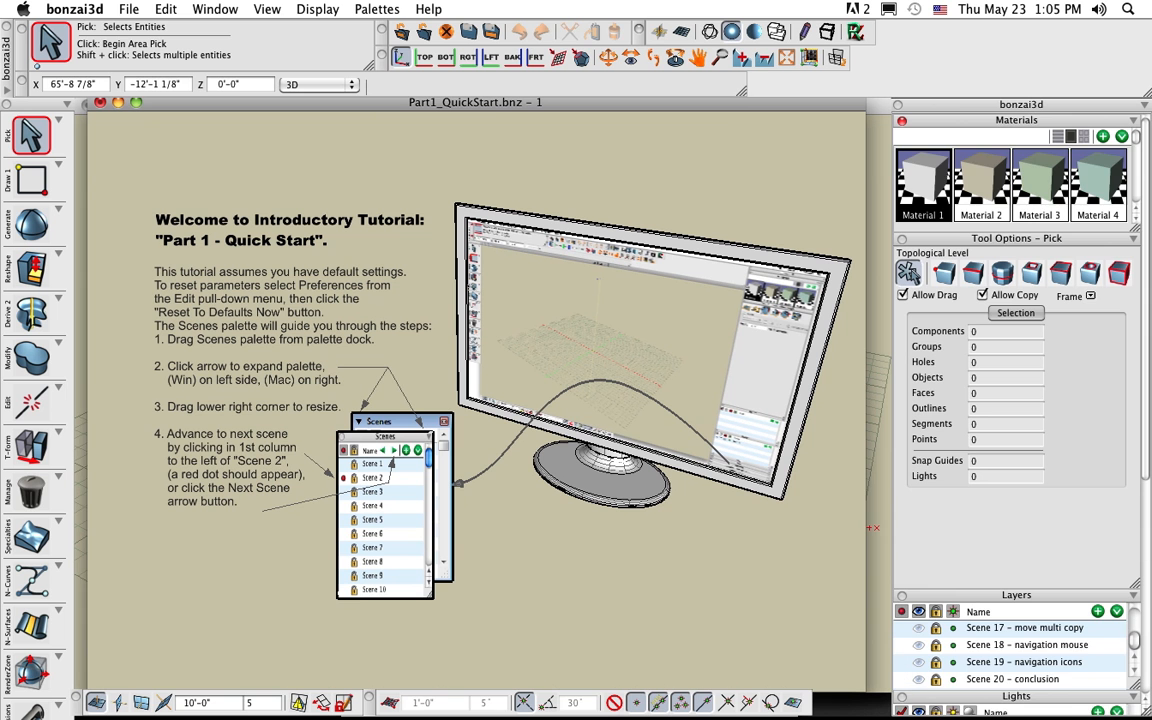
scroll(1148, 505, "down", 1)
scroll(1148, 505, "down", 5)
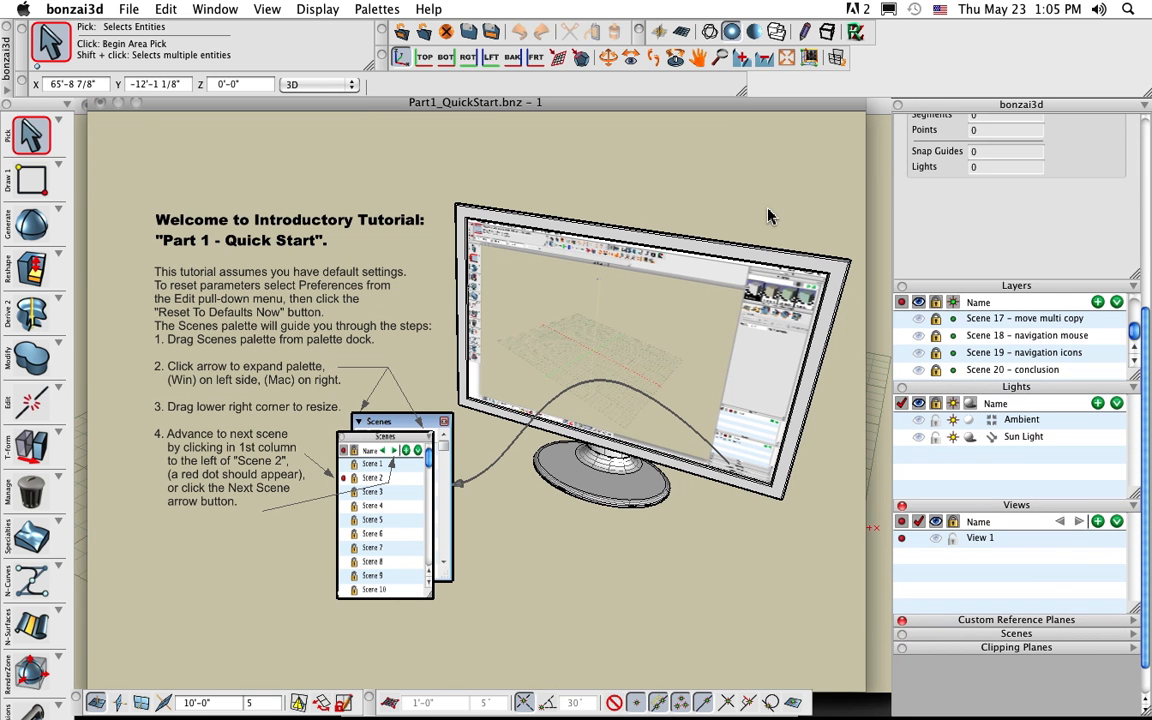
left_click_drag(1016, 633, 797, 133)
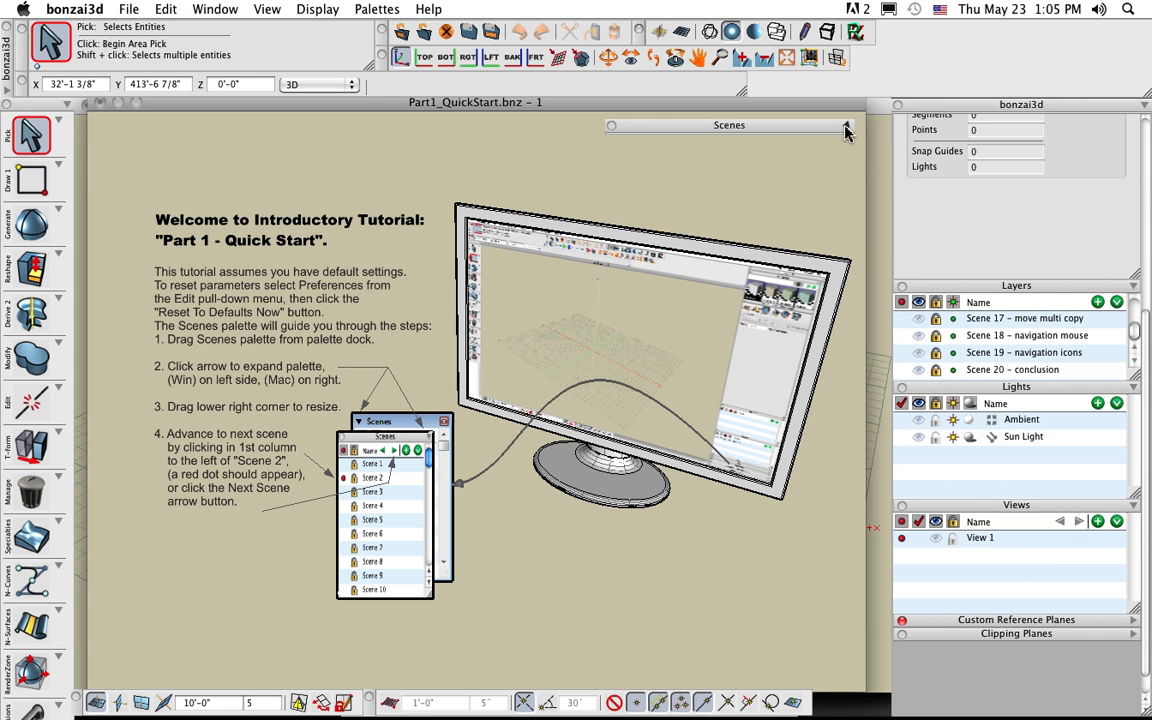
left_click(845, 133)
left_click_drag(852, 232, 778, 238)
left_click_drag(749, 122, 812, 119)
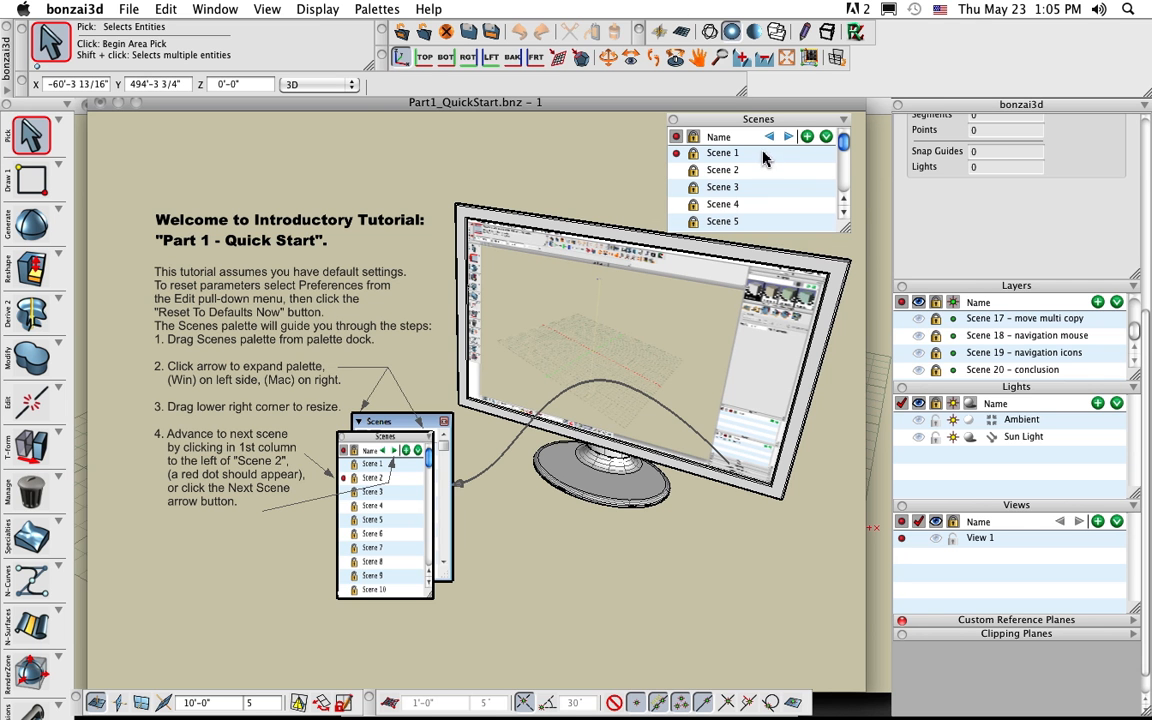
left_click(788, 138)
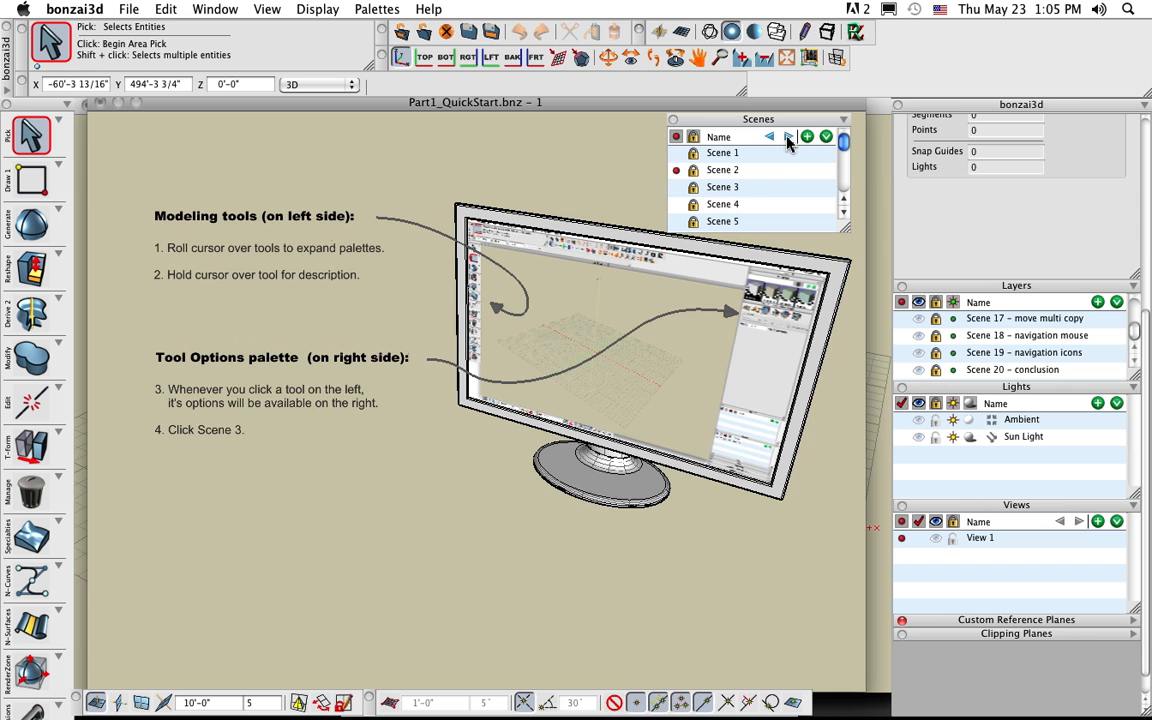
In the tutorial's Scene 3, after previewing Scene 4, create an extruded box about 30' by 22' through the three marked points
left_click(788, 138)
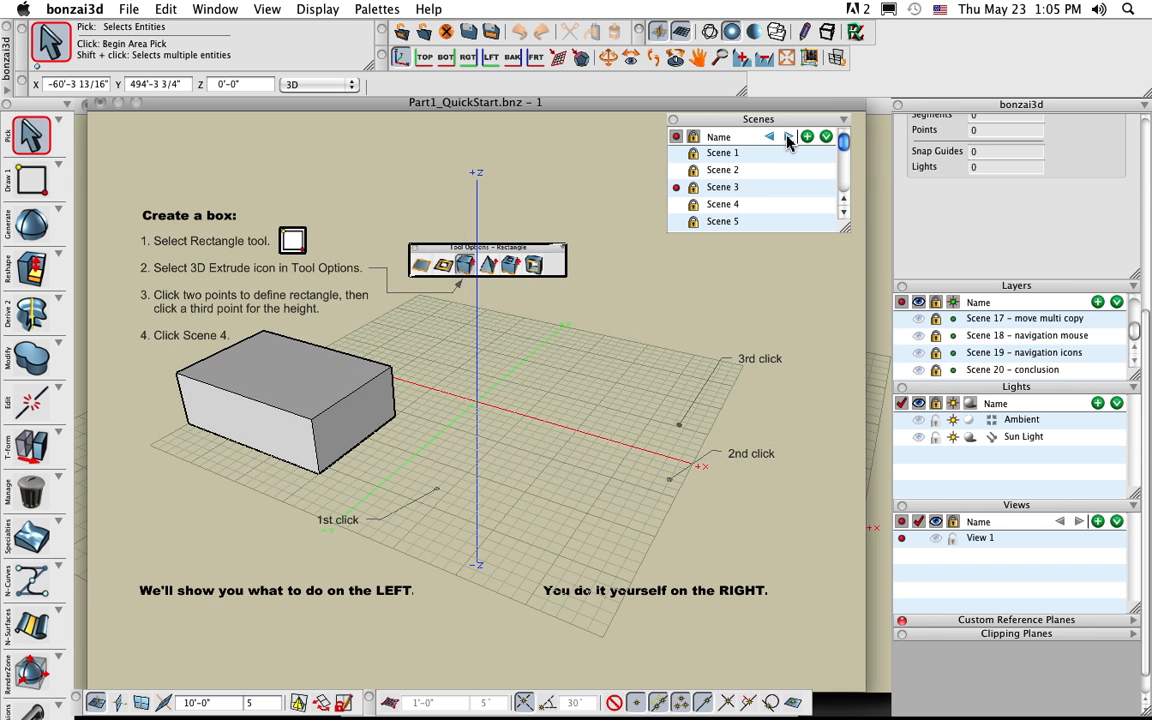
left_click(788, 138)
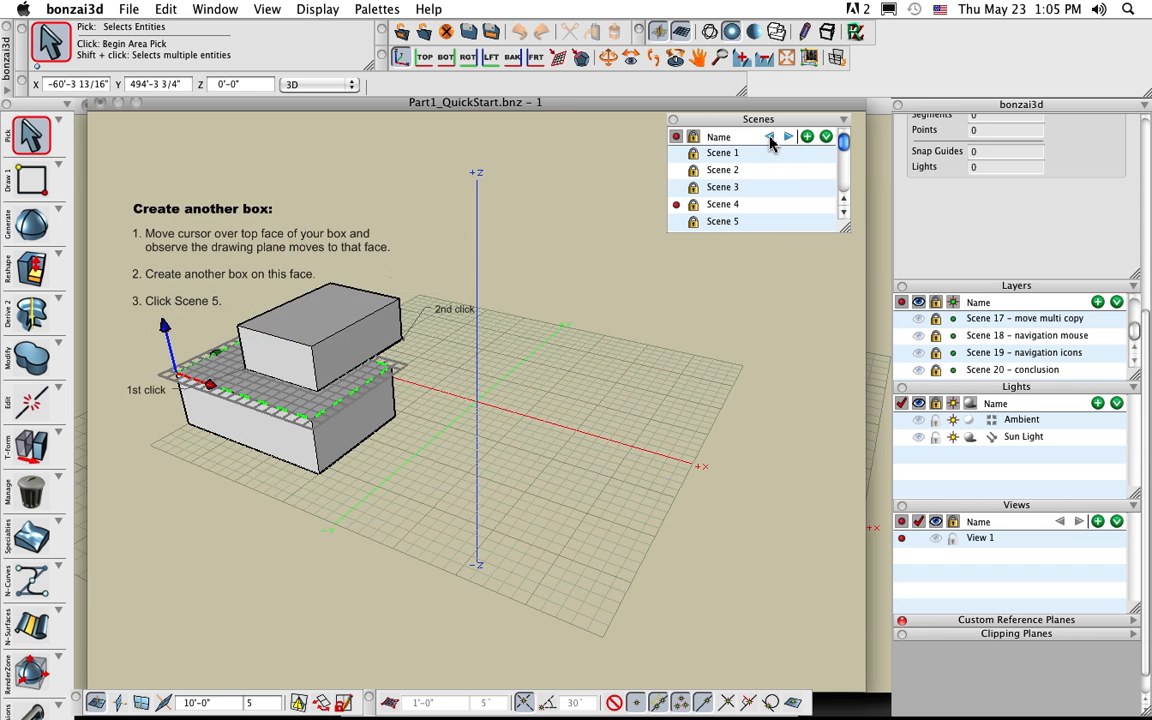
left_click(769, 138)
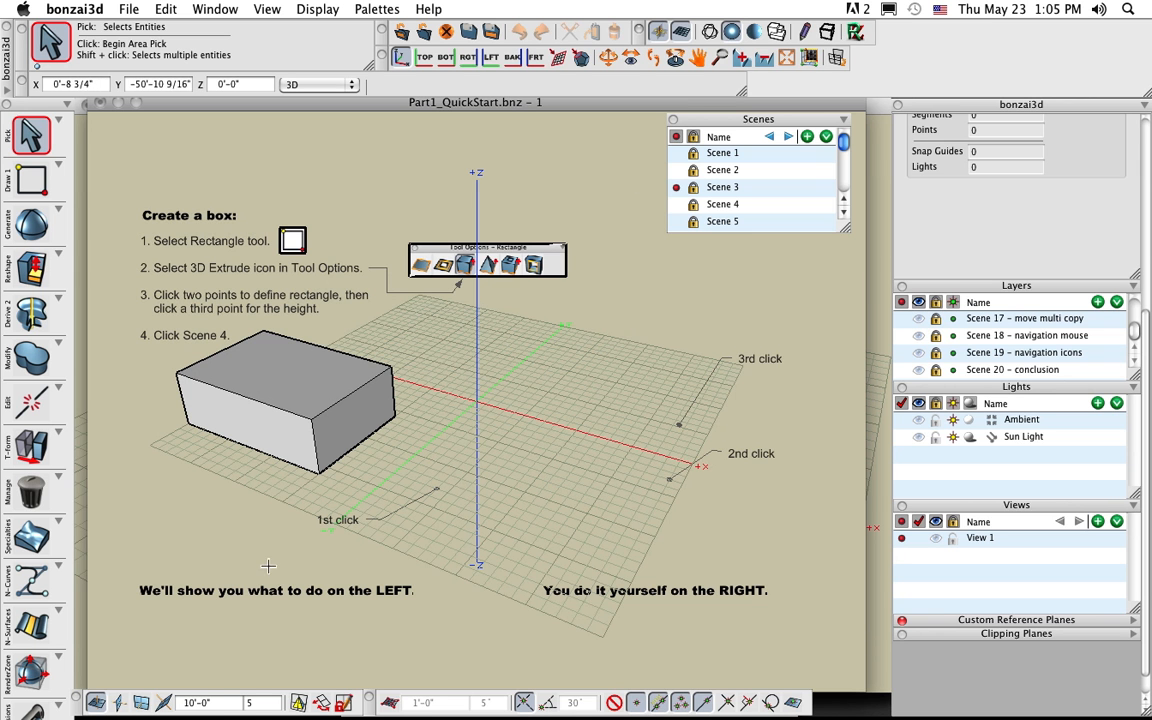
left_click(31, 178)
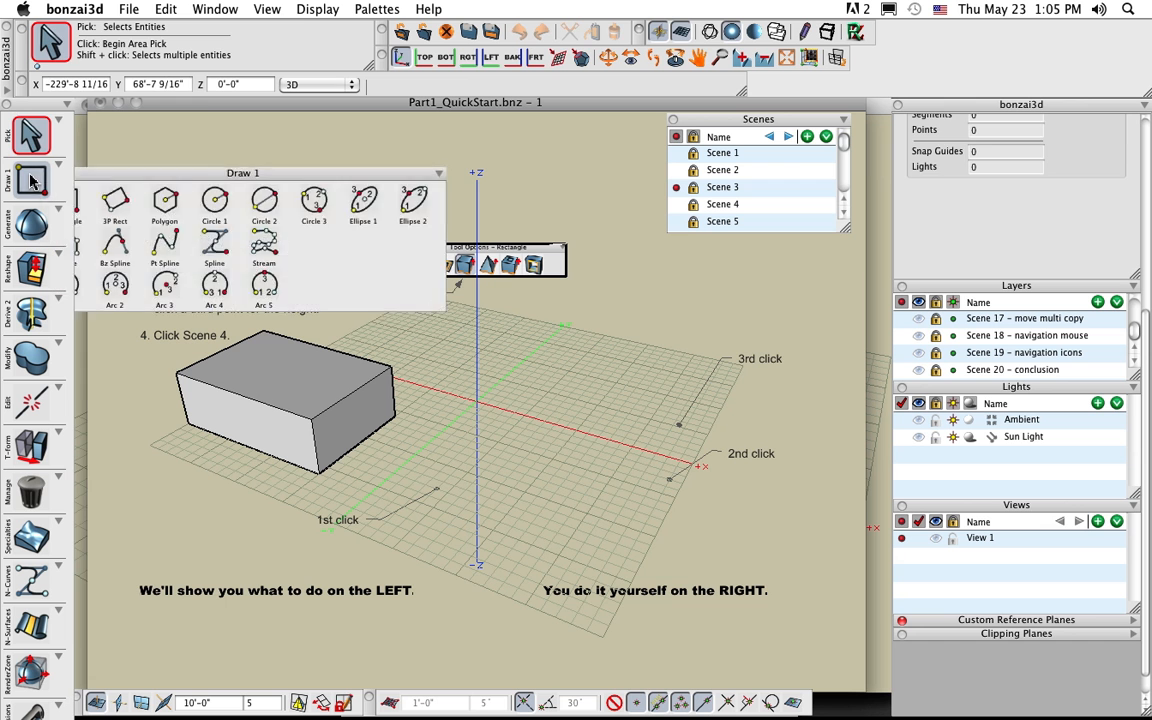
left_click(431, 490)
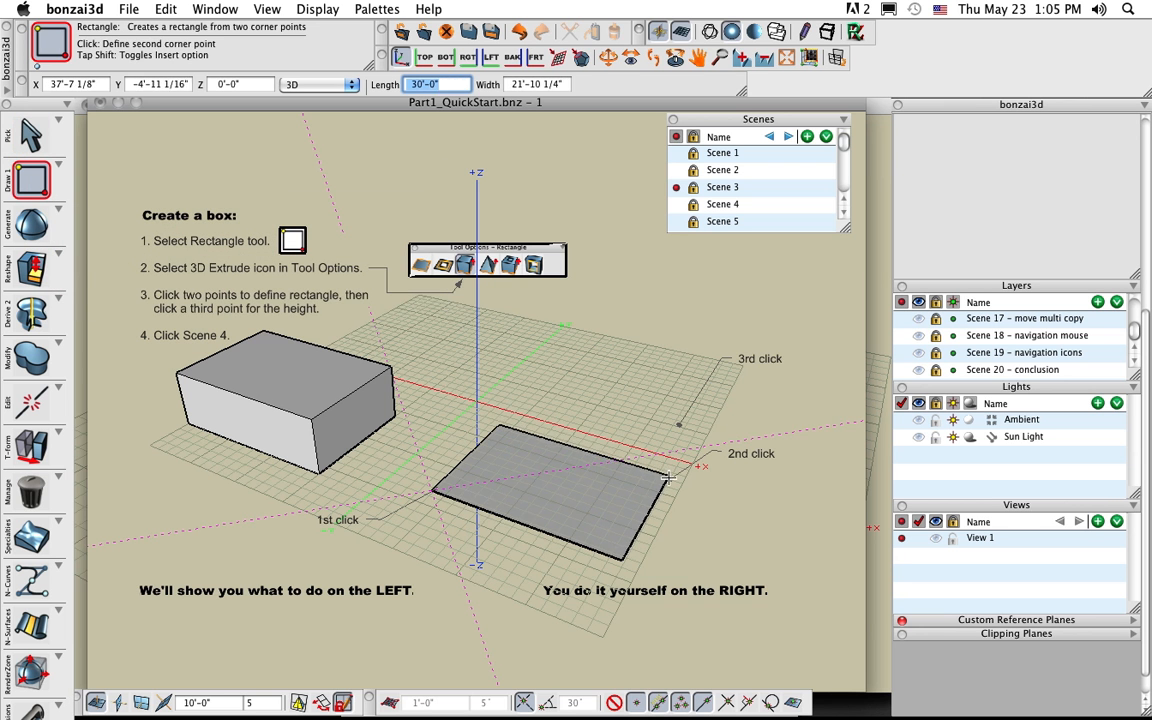
left_click(669, 478)
left_click(677, 422)
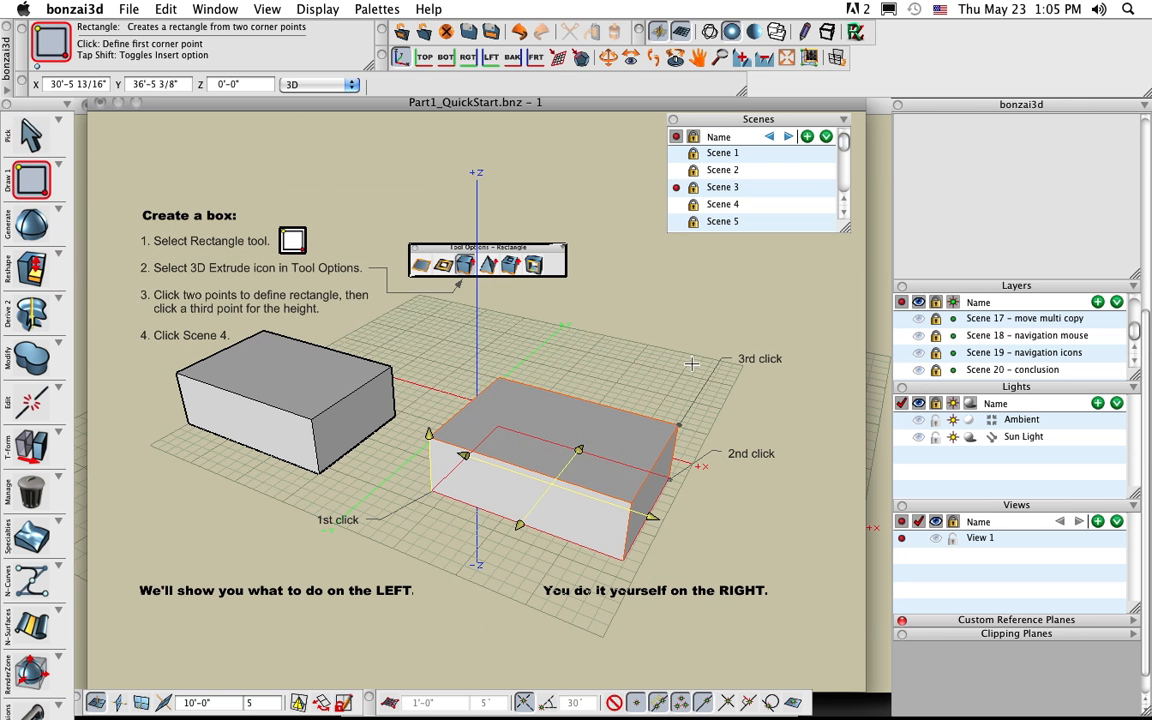
Close the Scenes palette and the Part1_QuickStart.bnz tutorial without saving its changes
left_click(673, 120)
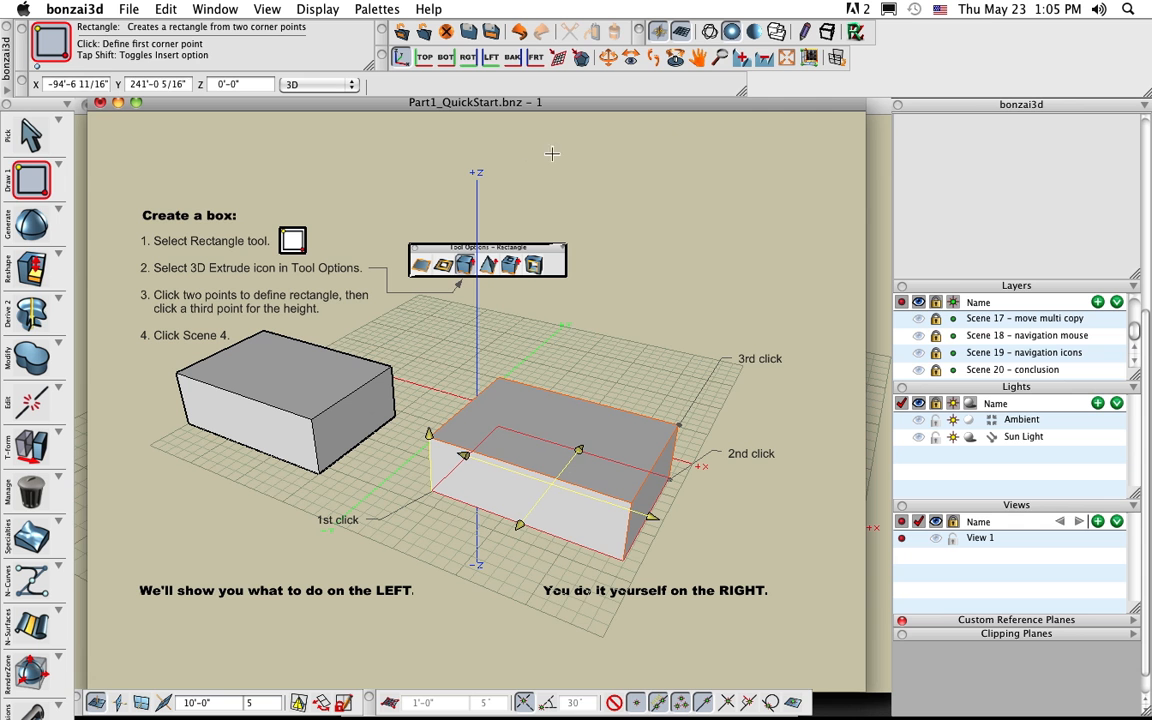
left_click(100, 103)
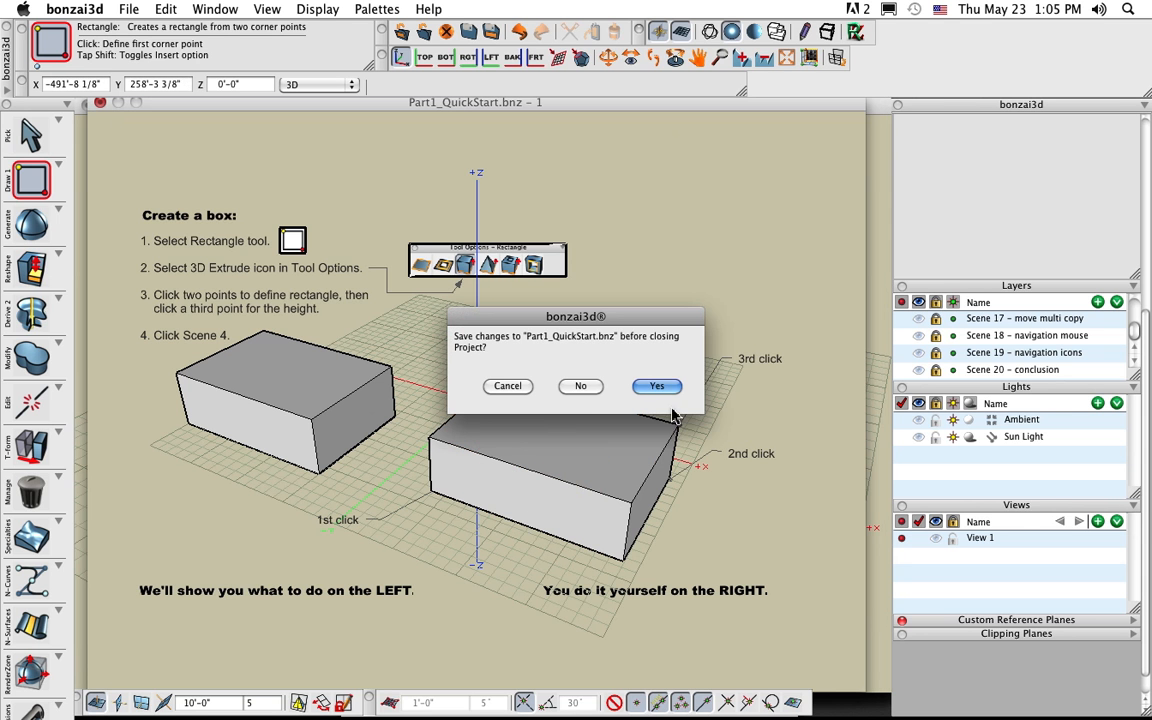
left_click(581, 387)
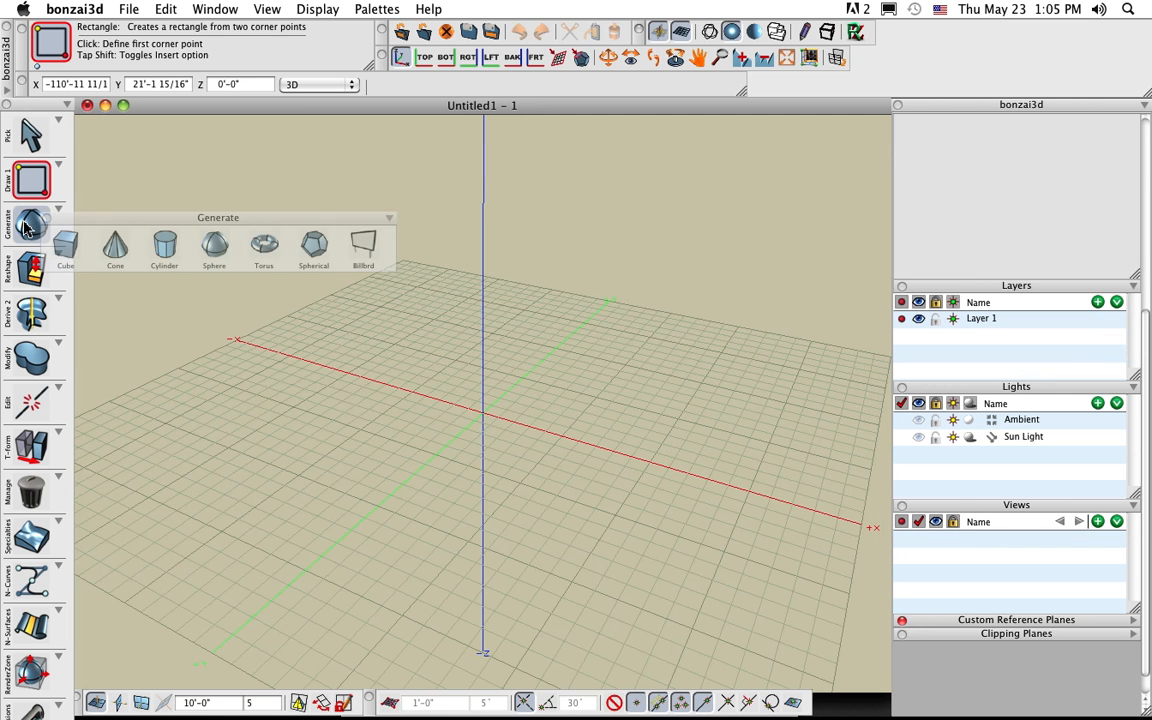
Examine the shortcut, manual and video options offered for the Generate tool and dismiss them
right_click(26, 221)
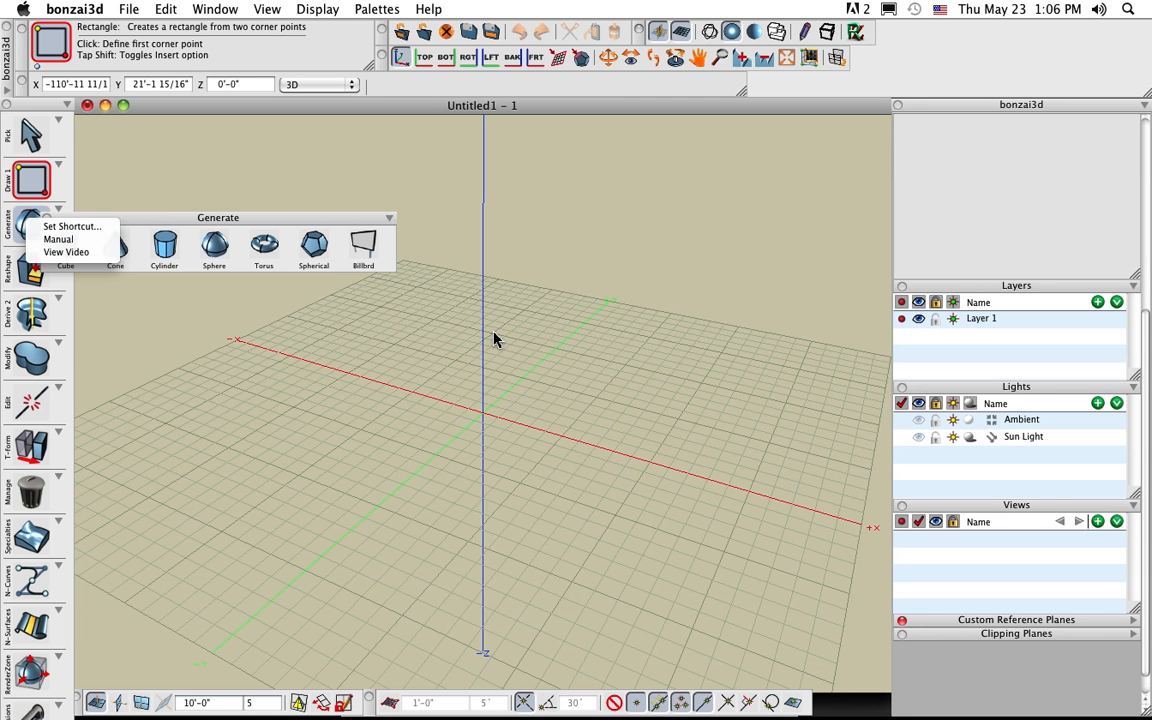
left_click(494, 266)
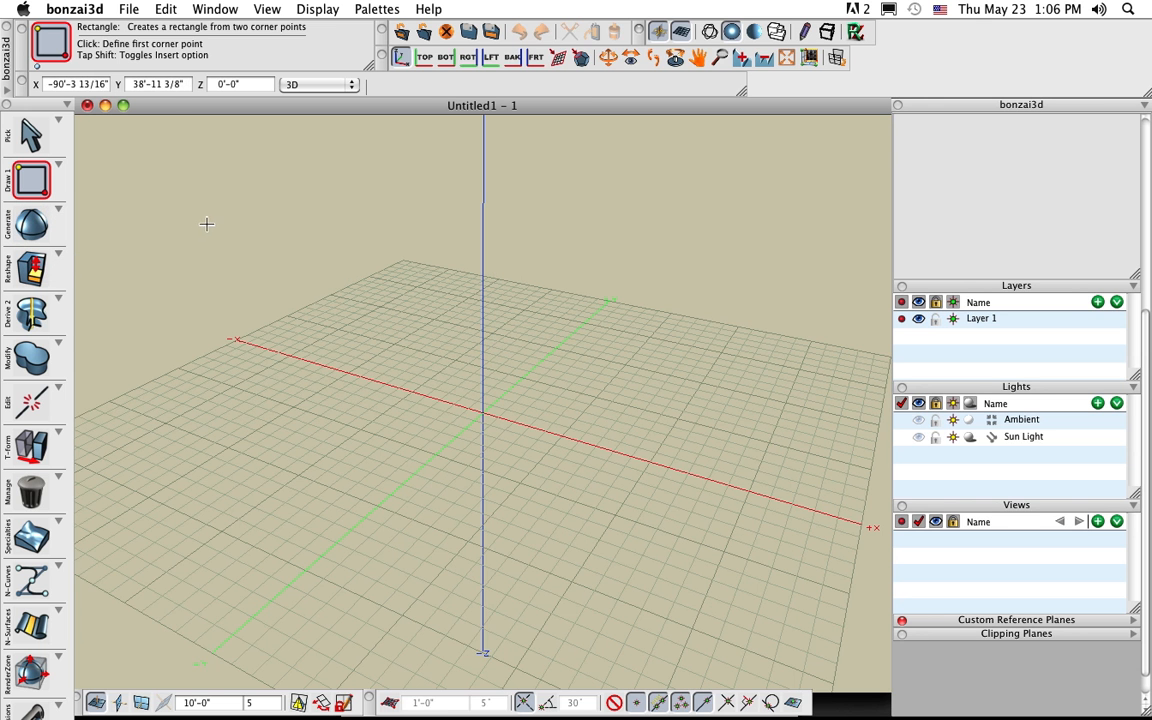
Switch to the urban plan.bnz project window and preview it in Wire Frame before returning to Shaded Work
left_click(215, 8)
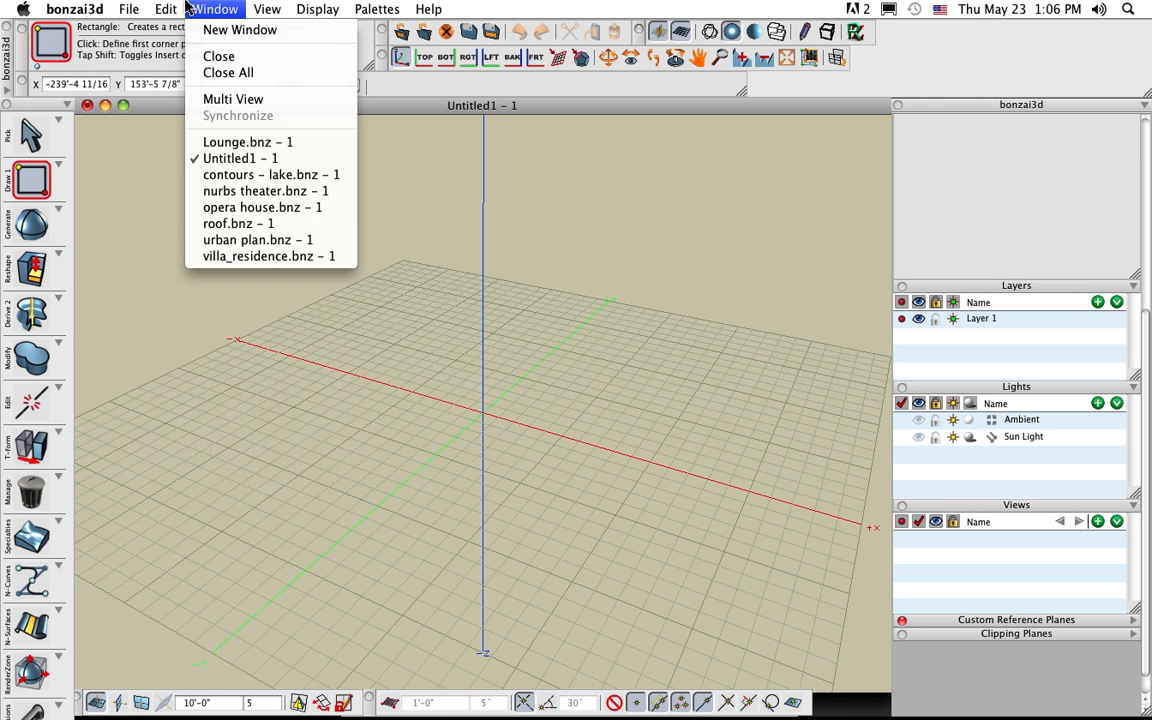
left_click(272, 240)
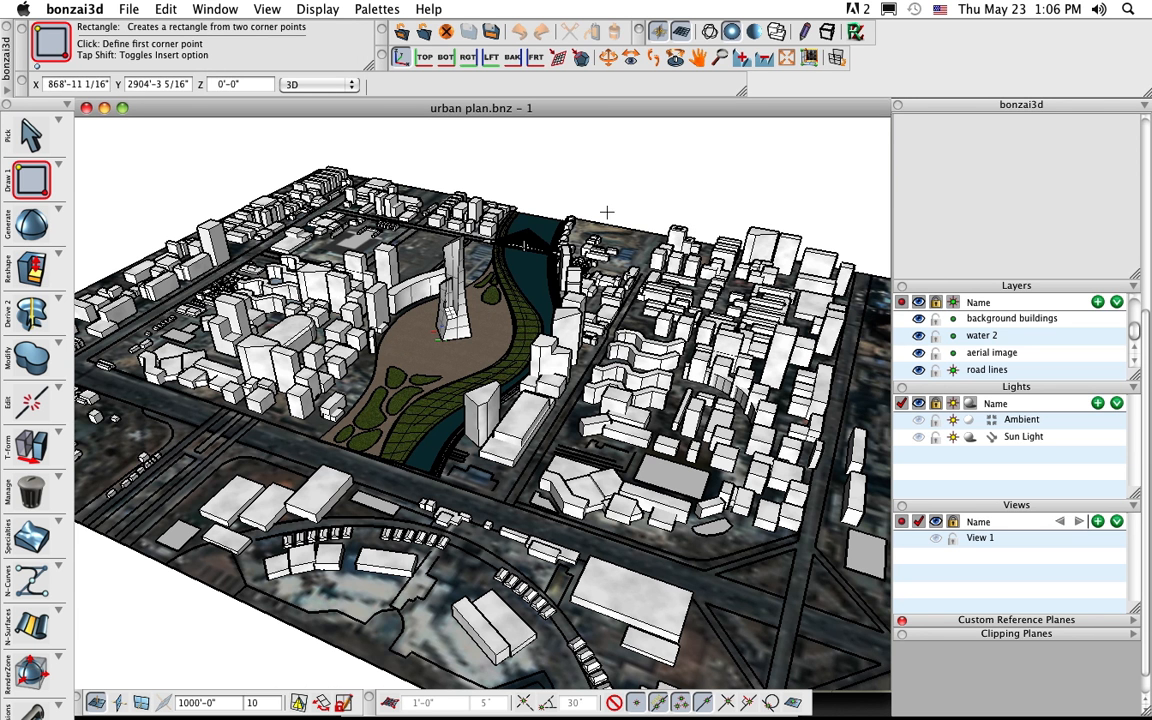
left_click(709, 31)
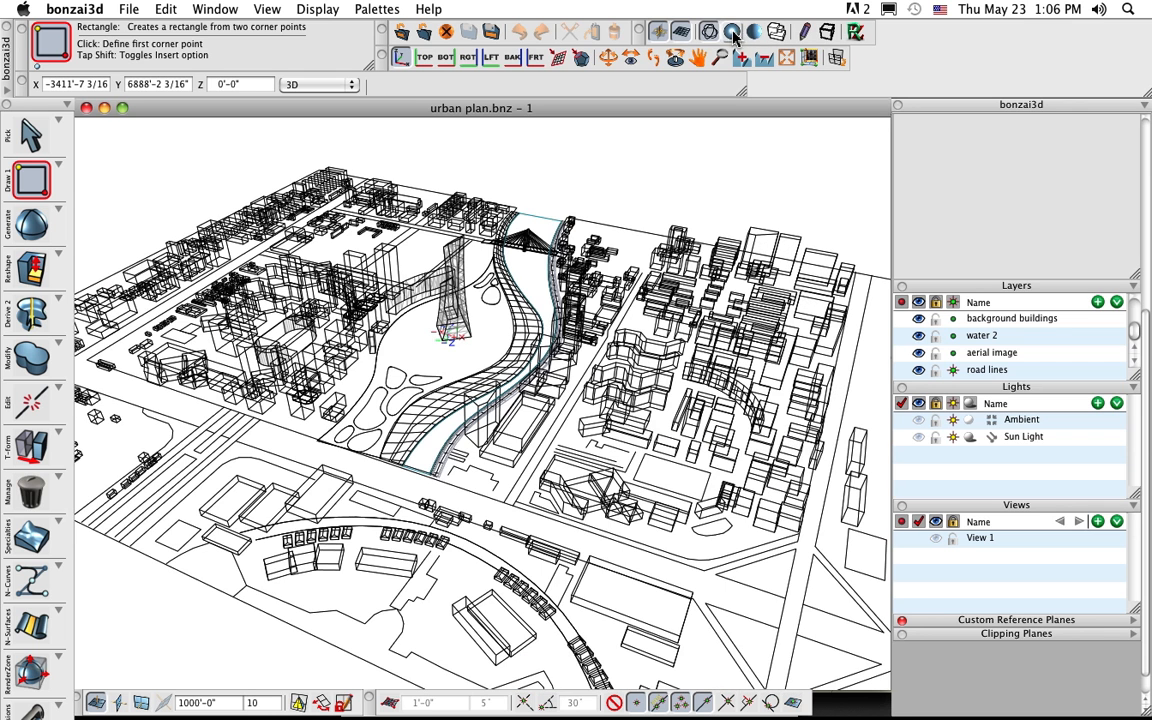
left_click(732, 32)
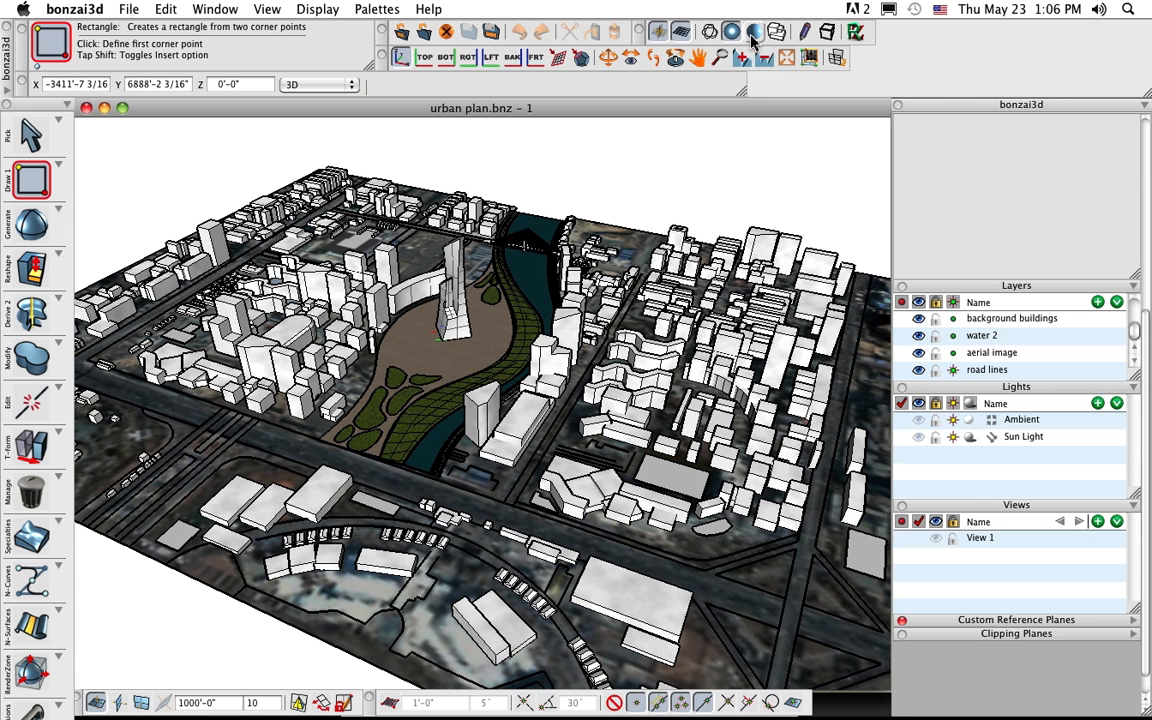
Open the Display Options palette and place it over the side of the model window
left_click(317, 9)
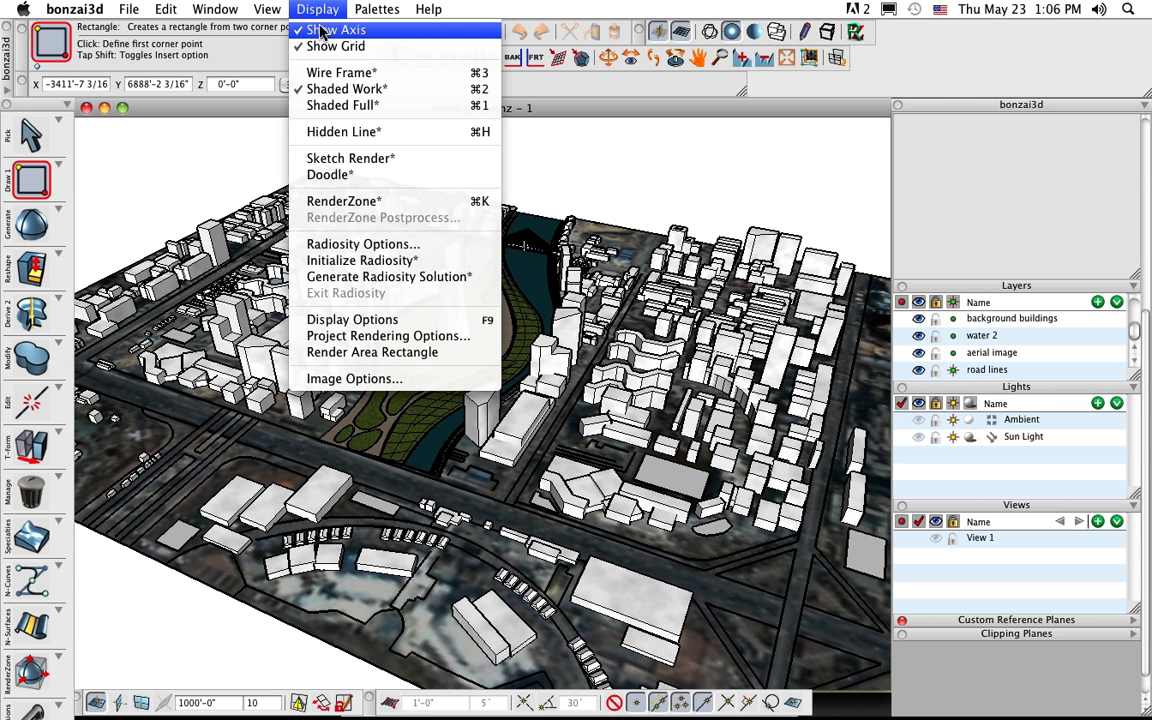
left_click(370, 321)
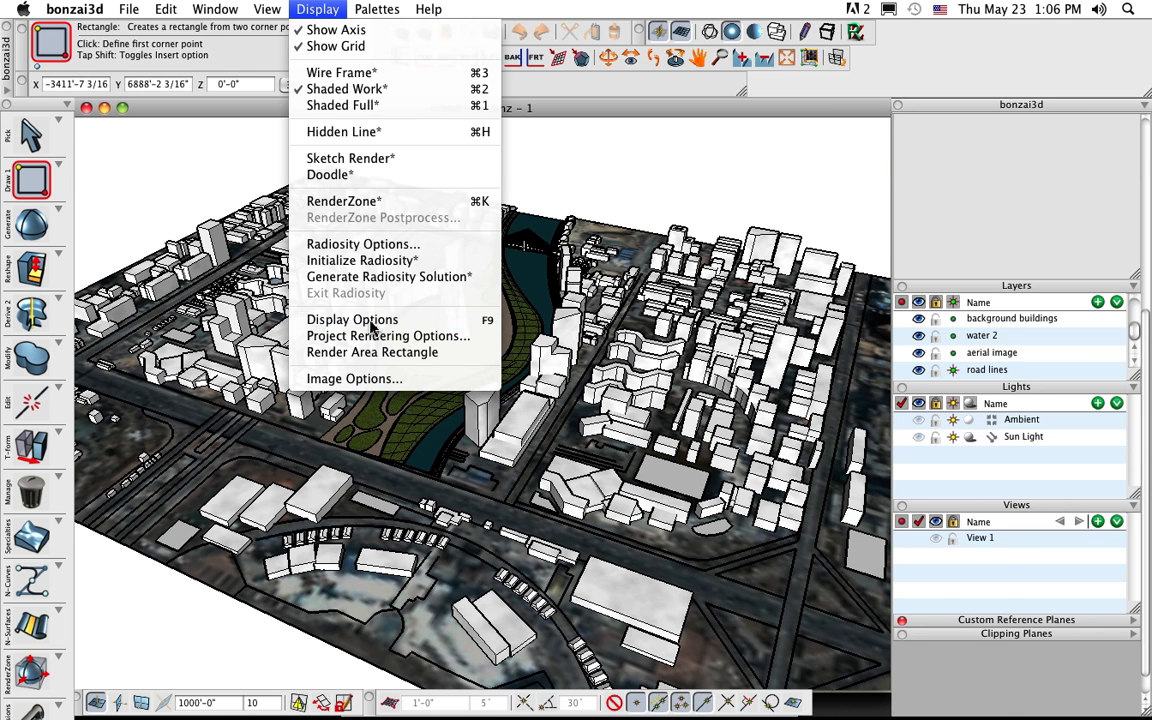
left_click_drag(768, 118, 740, 118)
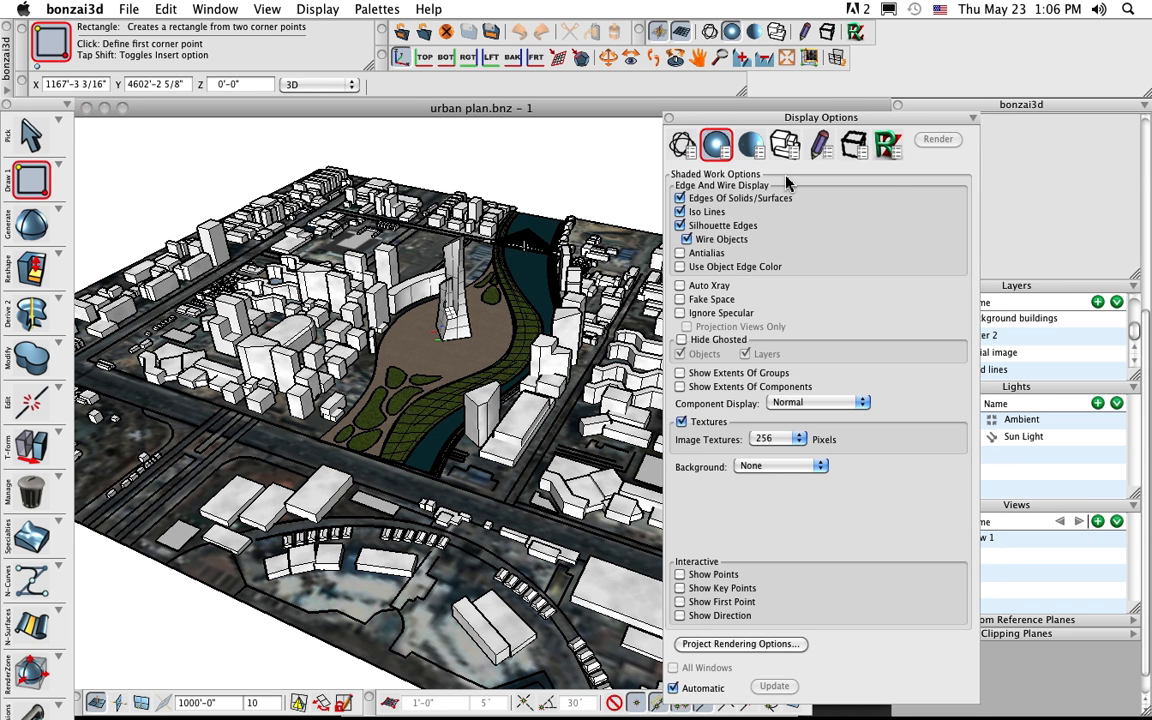
Examine the Wire Frame, Shaded Work, Shaded Full, Hidden Line and Sketch Render display options in turn
left_click(680, 146)
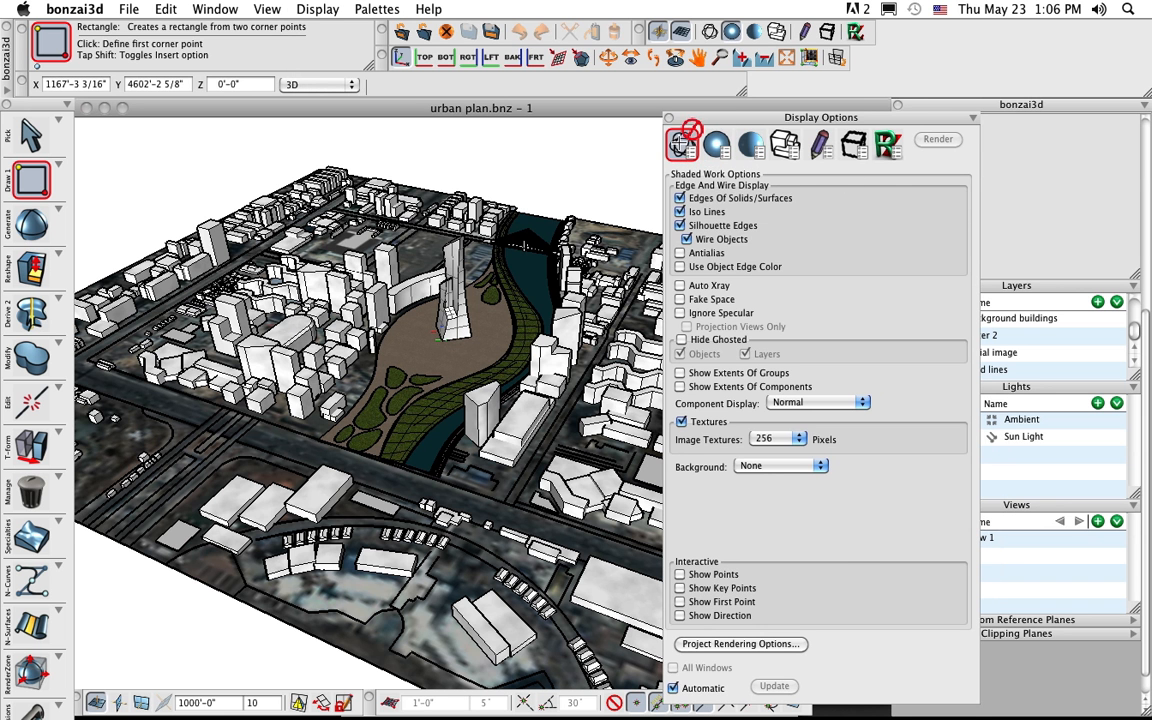
left_click(716, 149)
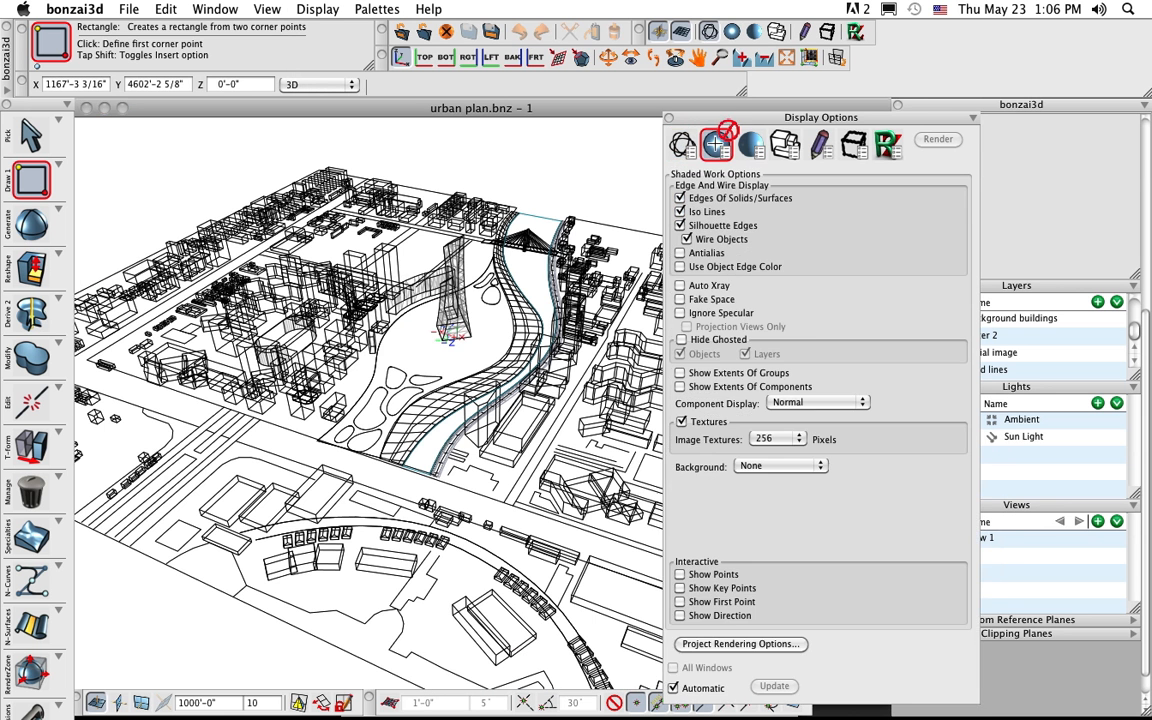
left_click(751, 147)
left_click(684, 146)
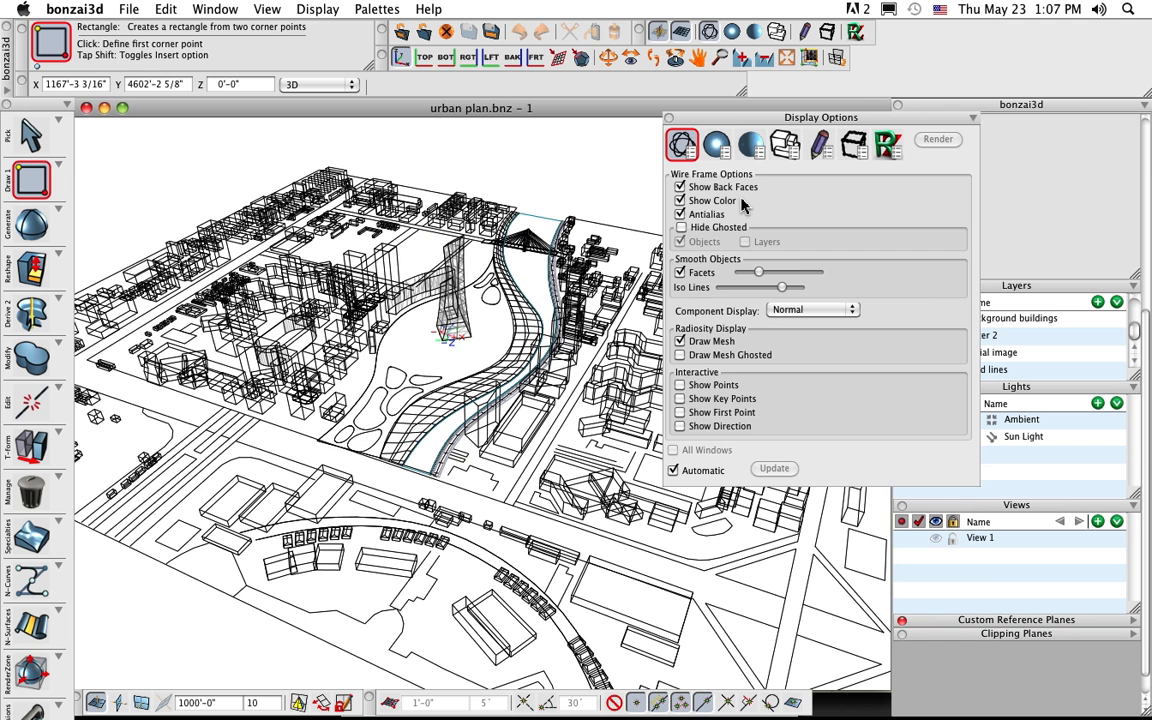
left_click(716, 146)
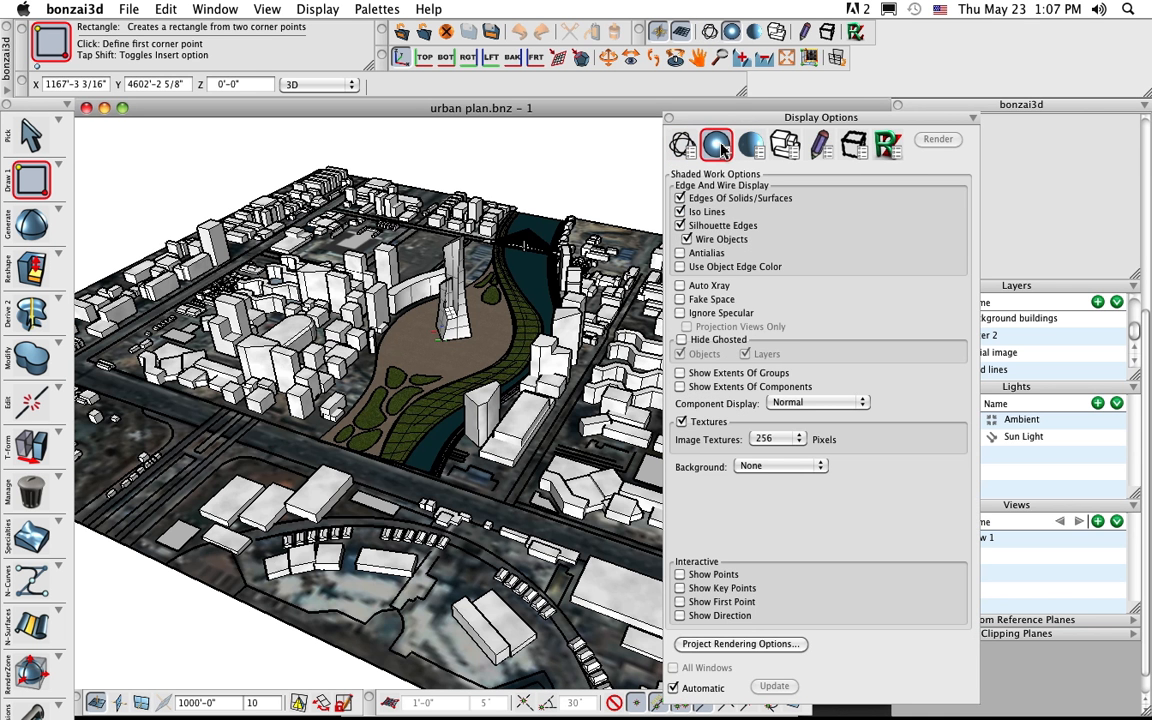
left_click(752, 146)
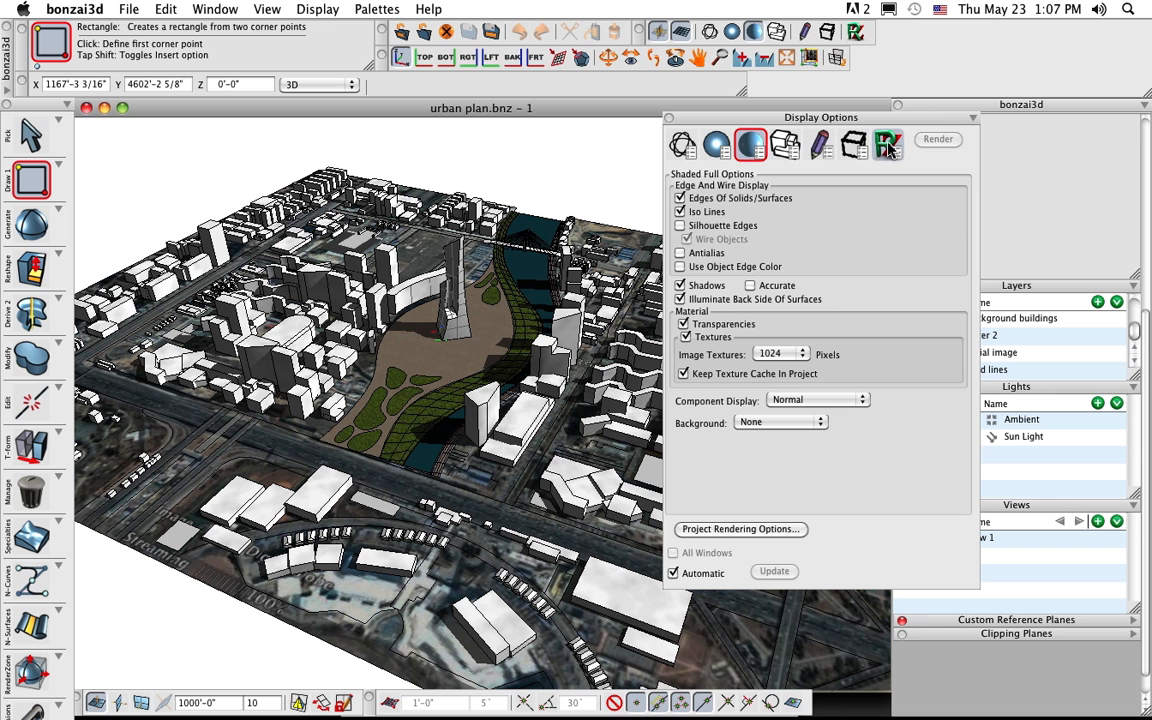
left_click(785, 145)
left_click(820, 147)
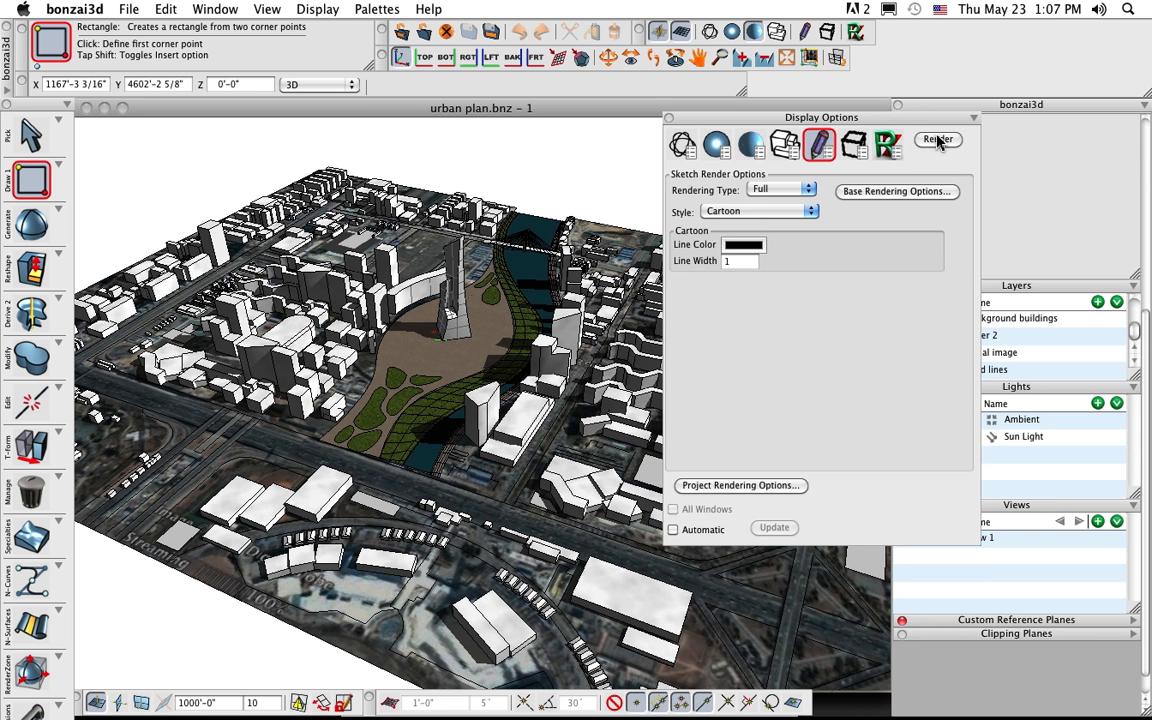
Set the Hidden Line silhouette edges to 3 pixels and render the urban plan in Hidden Line
left_click(787, 148)
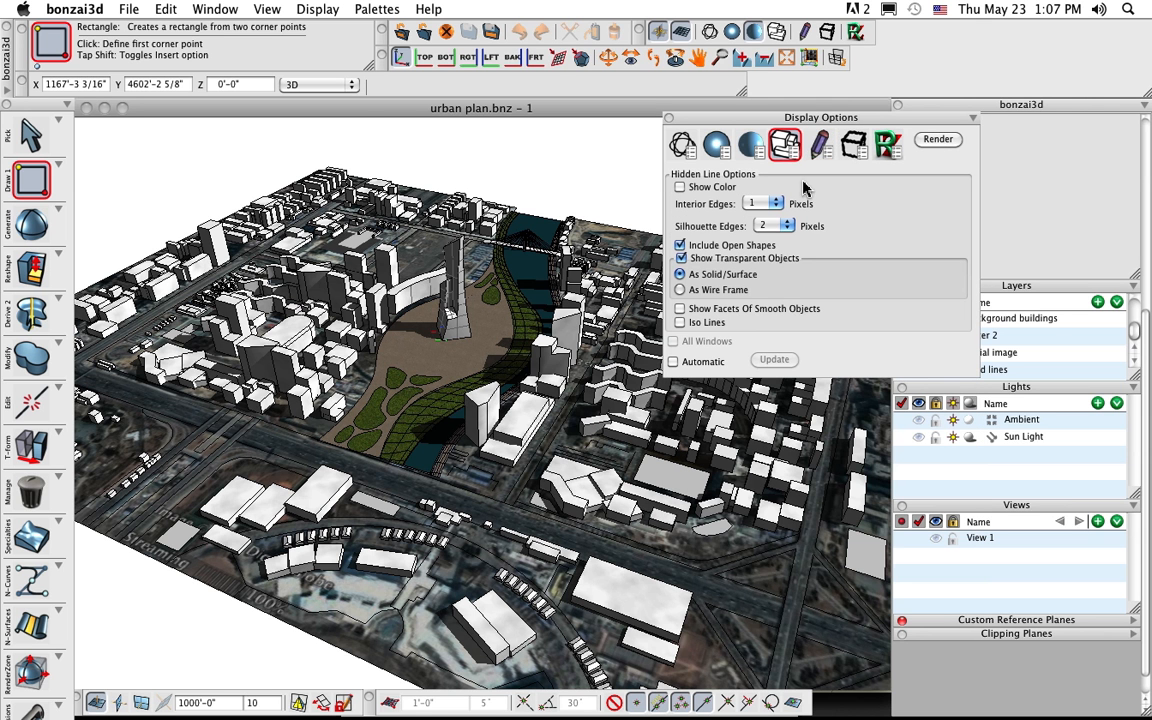
left_click(776, 229)
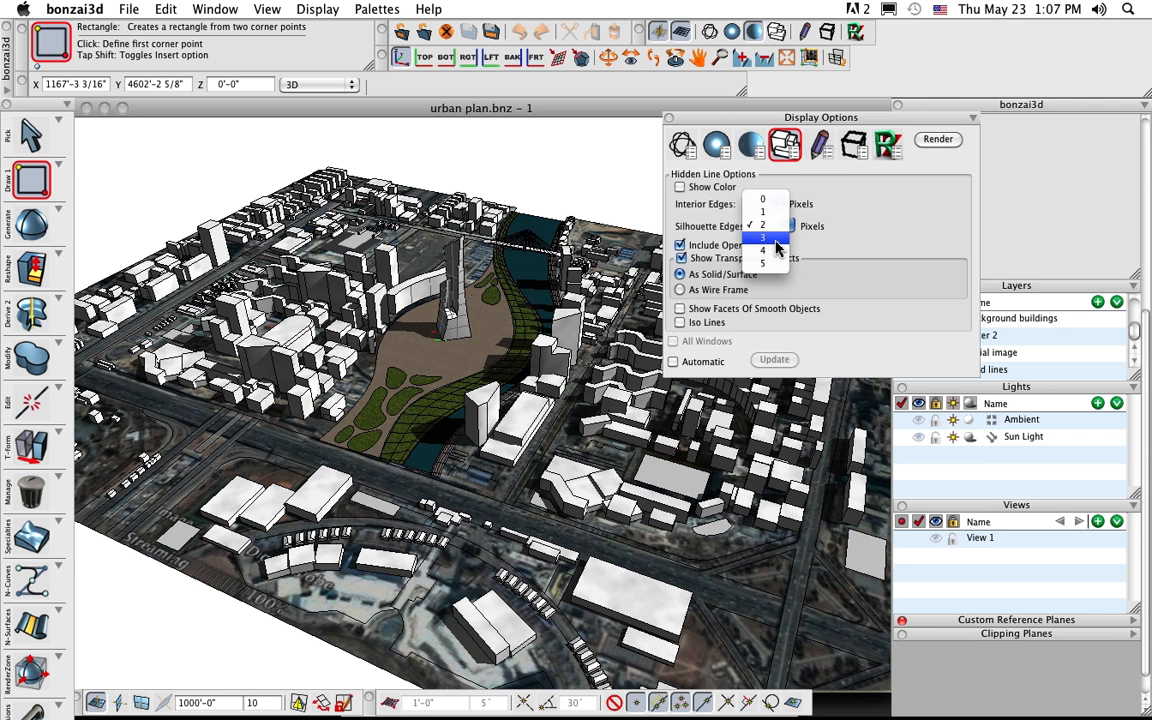
left_click(777, 240)
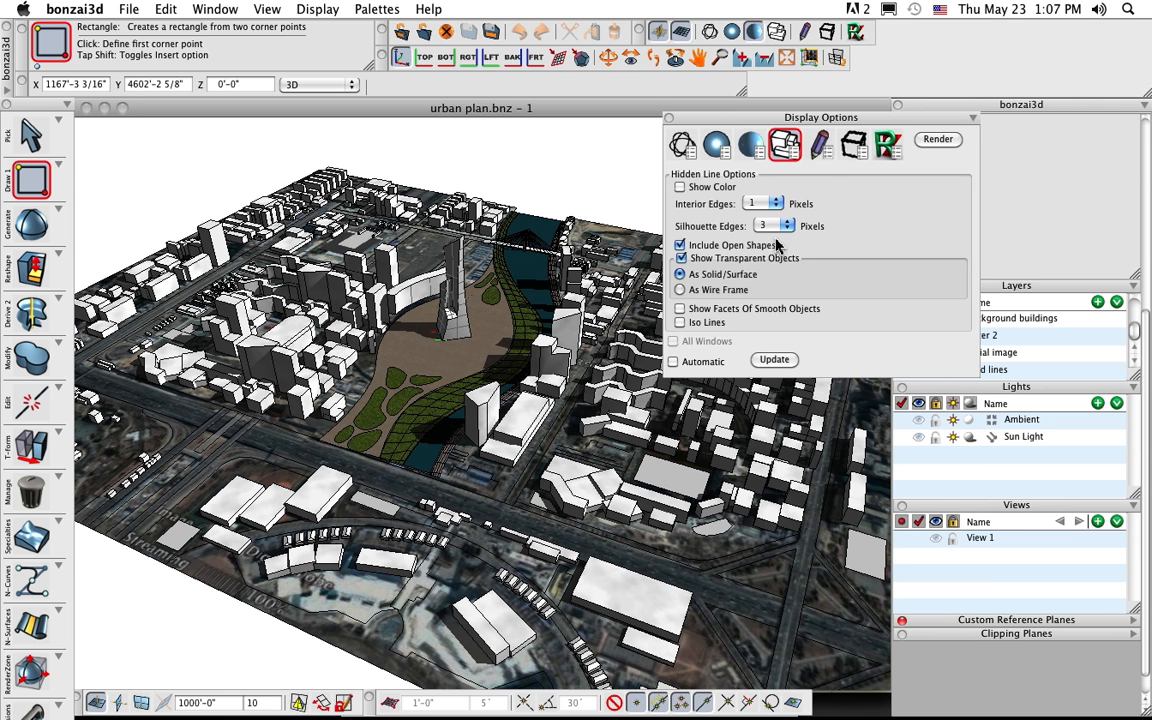
left_click(936, 141)
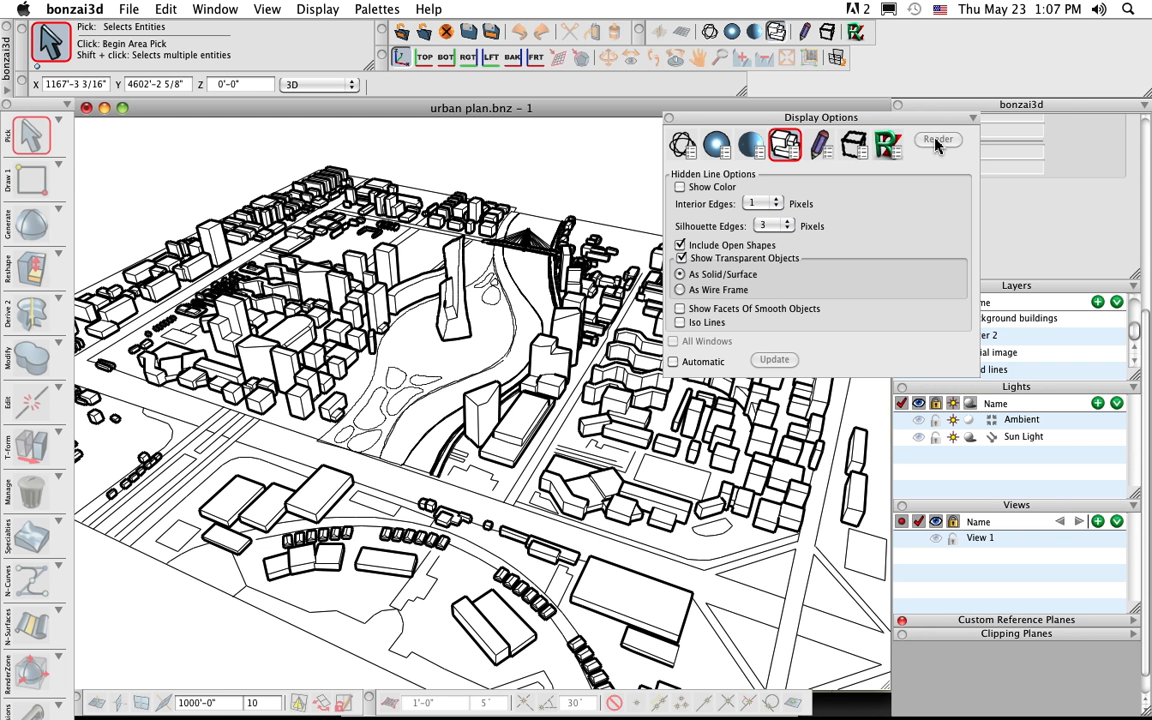
Set the Hidden Line silhouette edges to 5 pixels and update the rendering
left_click(785, 228)
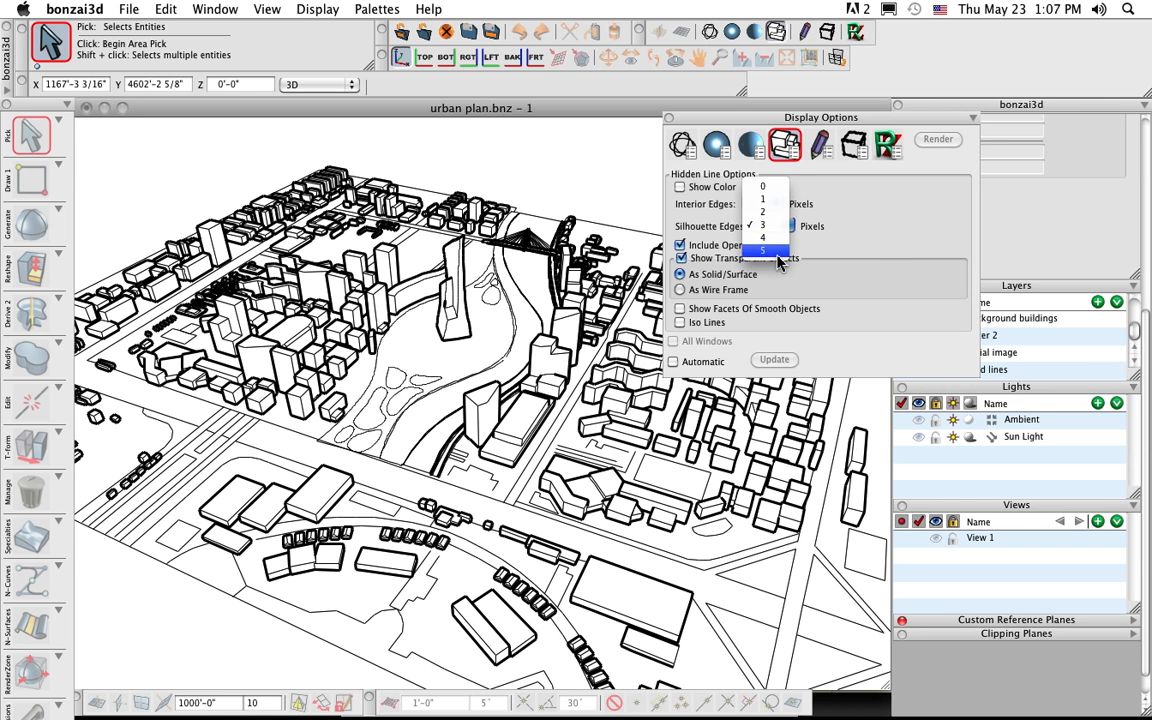
left_click(779, 251)
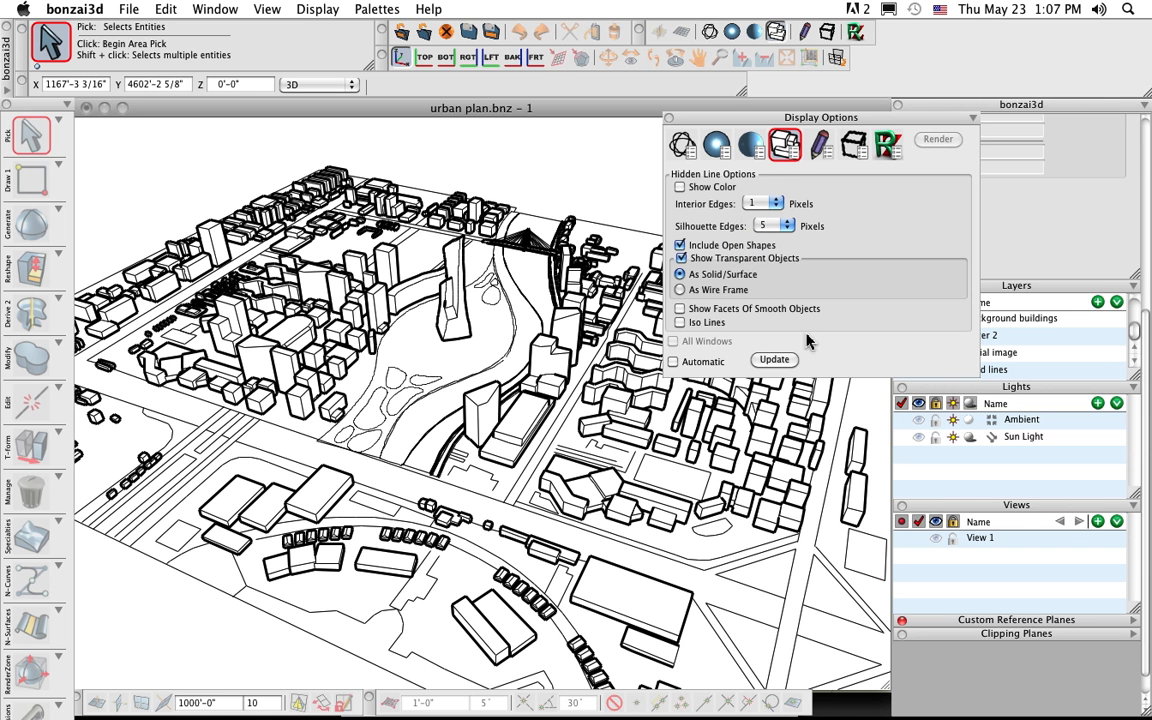
left_click(778, 361)
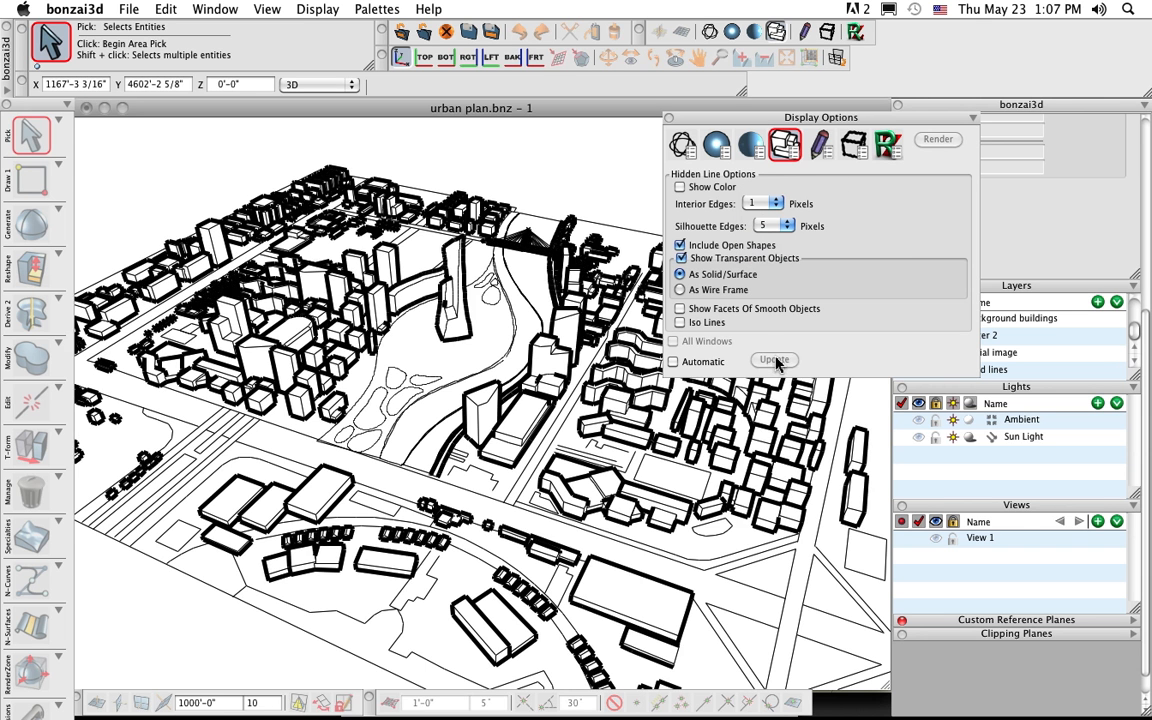
Set the Hidden Line silhouette edges to 2 pixels and leave the display options with the model back in Shaded Work
left_click(776, 203)
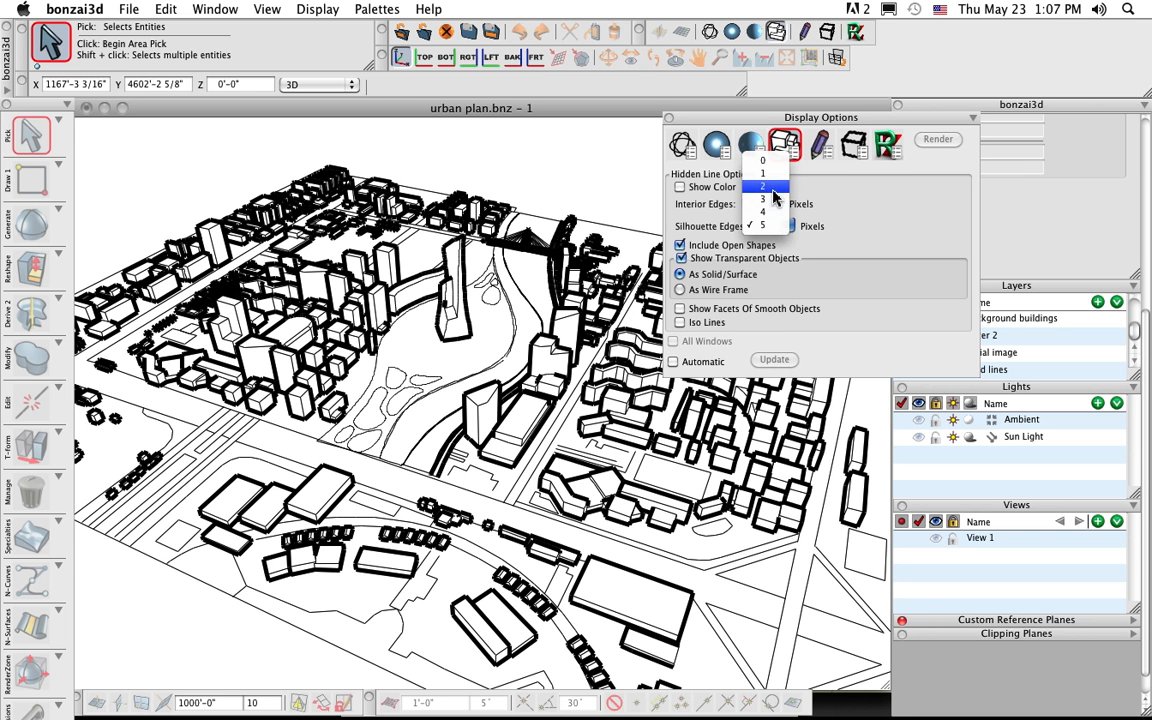
left_click(770, 186)
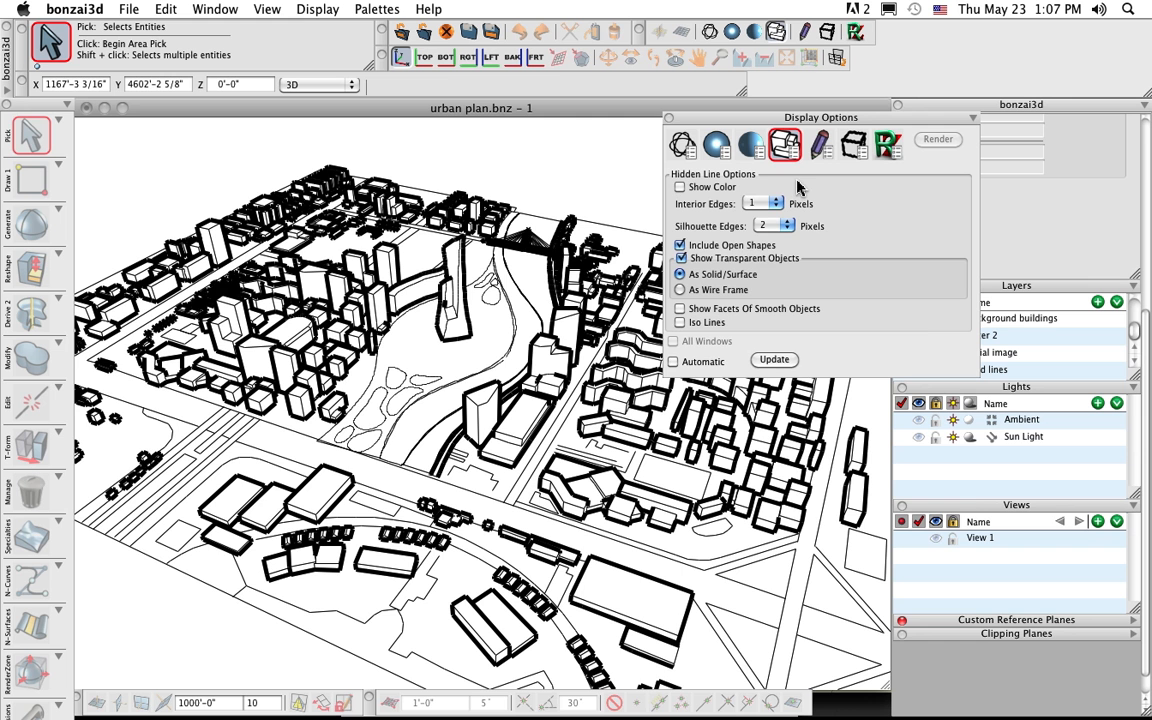
left_click(719, 148)
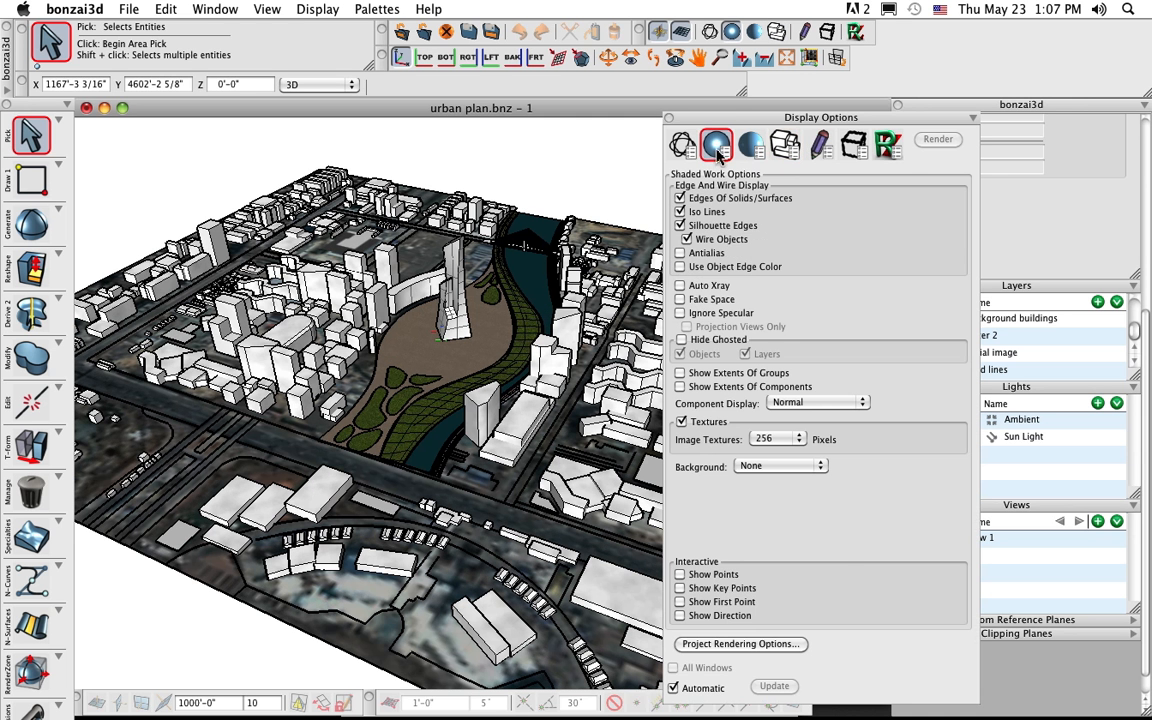
left_click(669, 118)
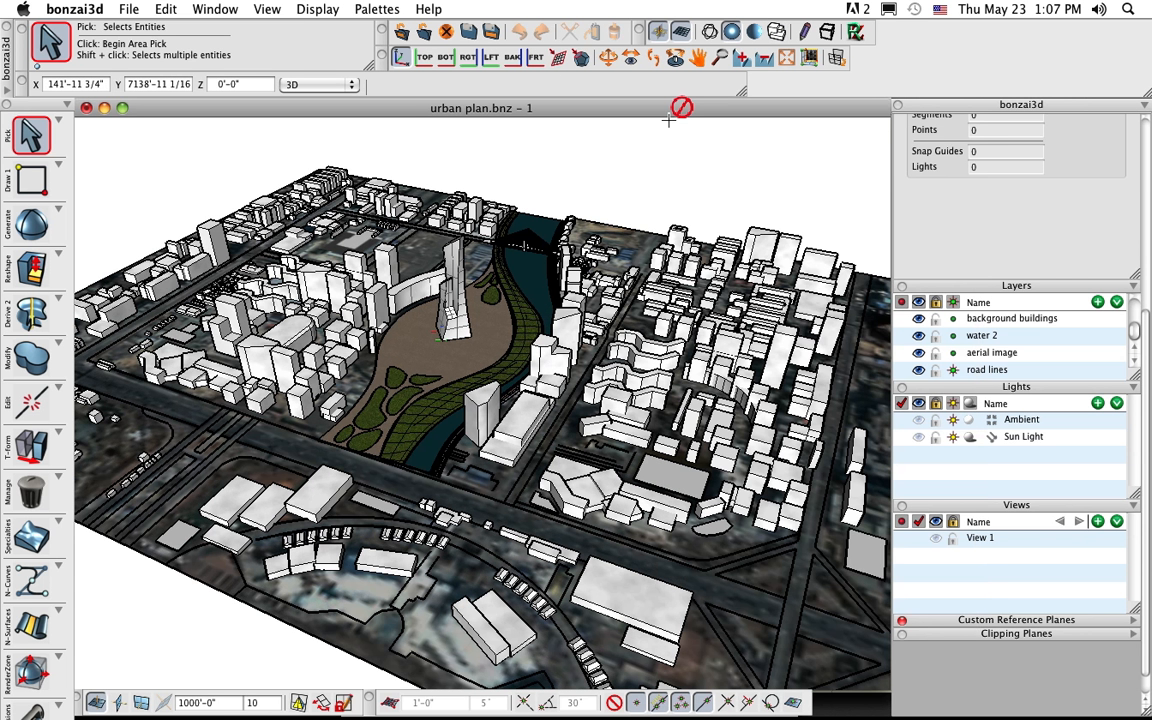
Rotate the urban plan continuously about World Z with the Turn Table, slow it to 1.828 R.P.M. and stop the rotation
left_click(675, 60)
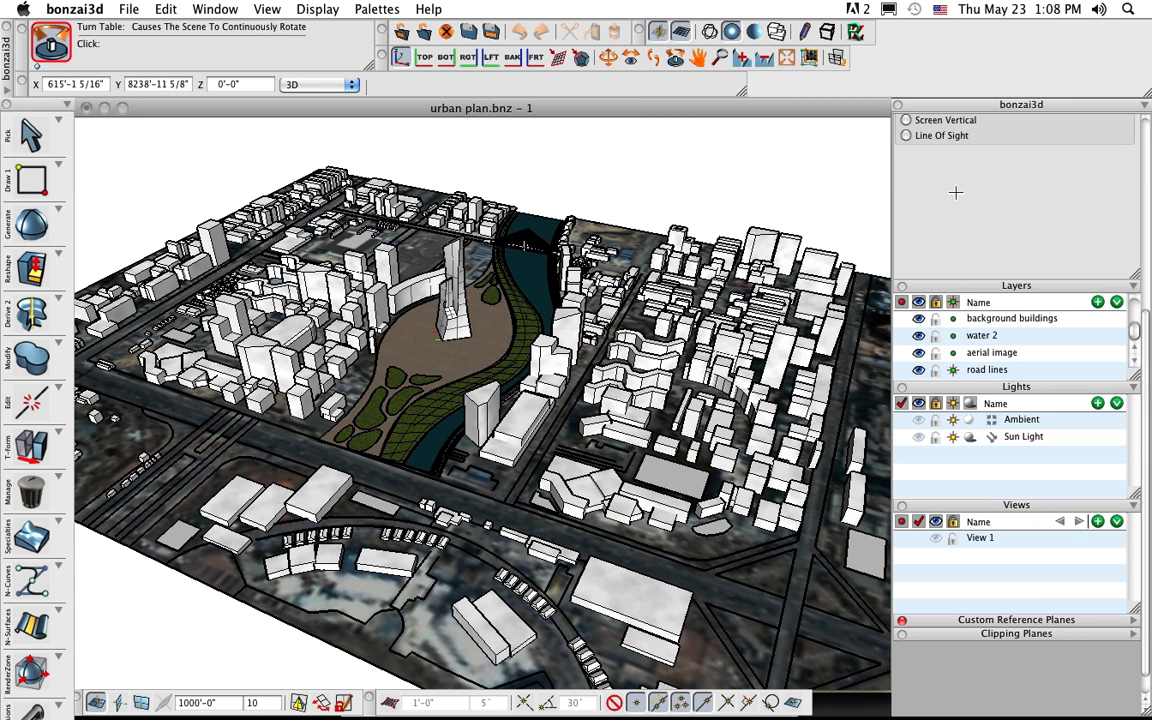
left_click_drag(1145, 333, 1147, 145)
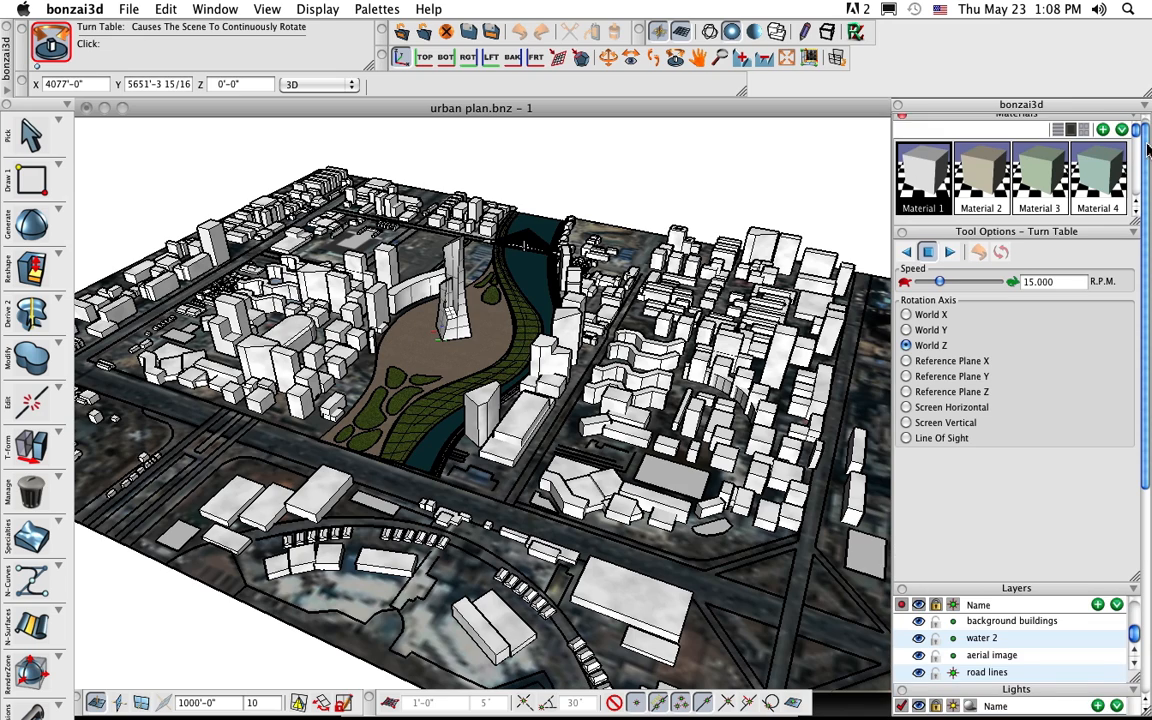
left_click(949, 253)
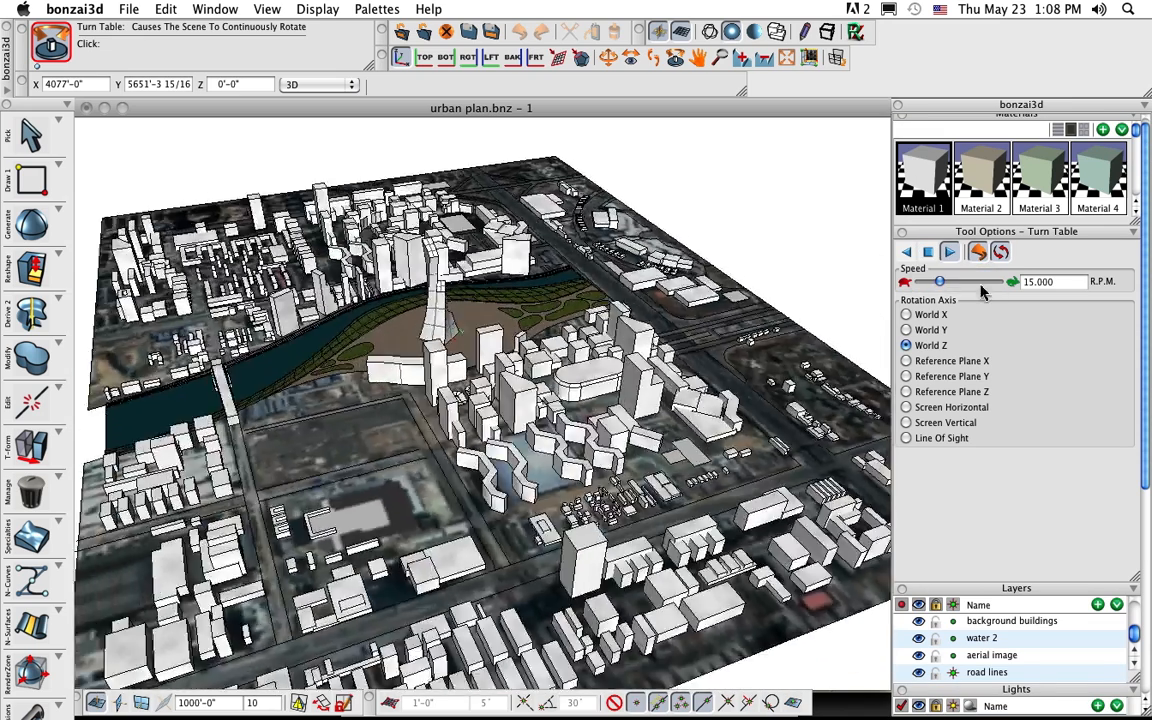
left_click_drag(940, 283, 922, 284)
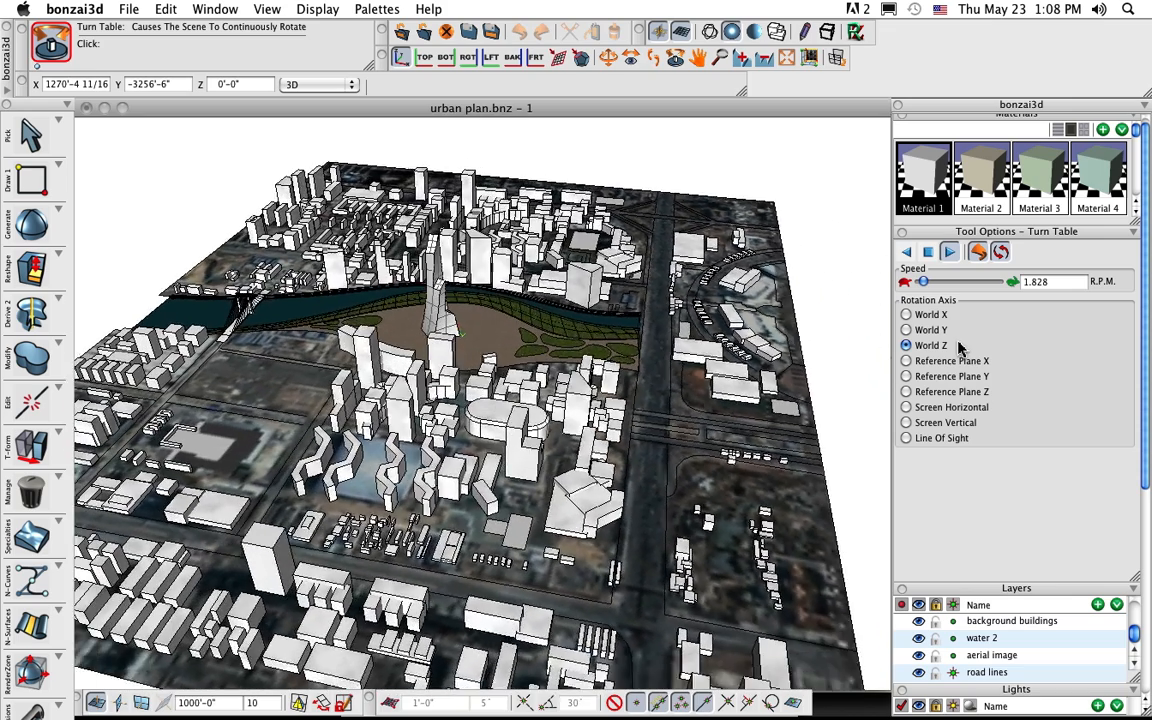
left_click(929, 253)
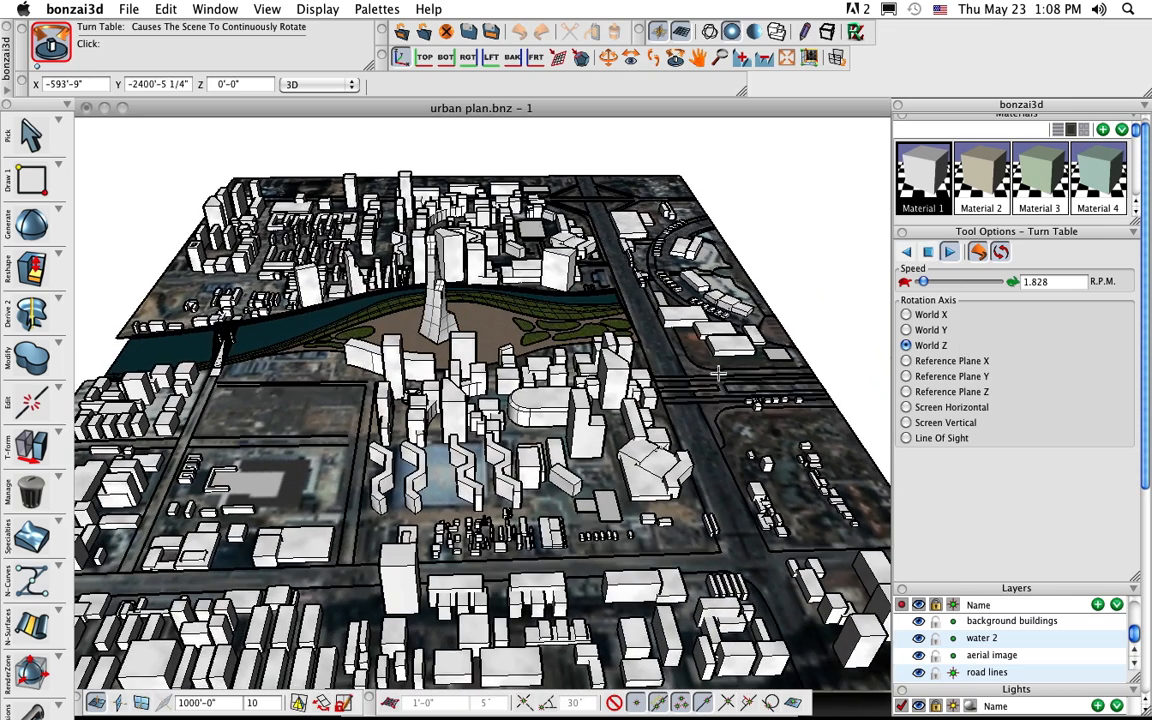
left_click(608, 133)
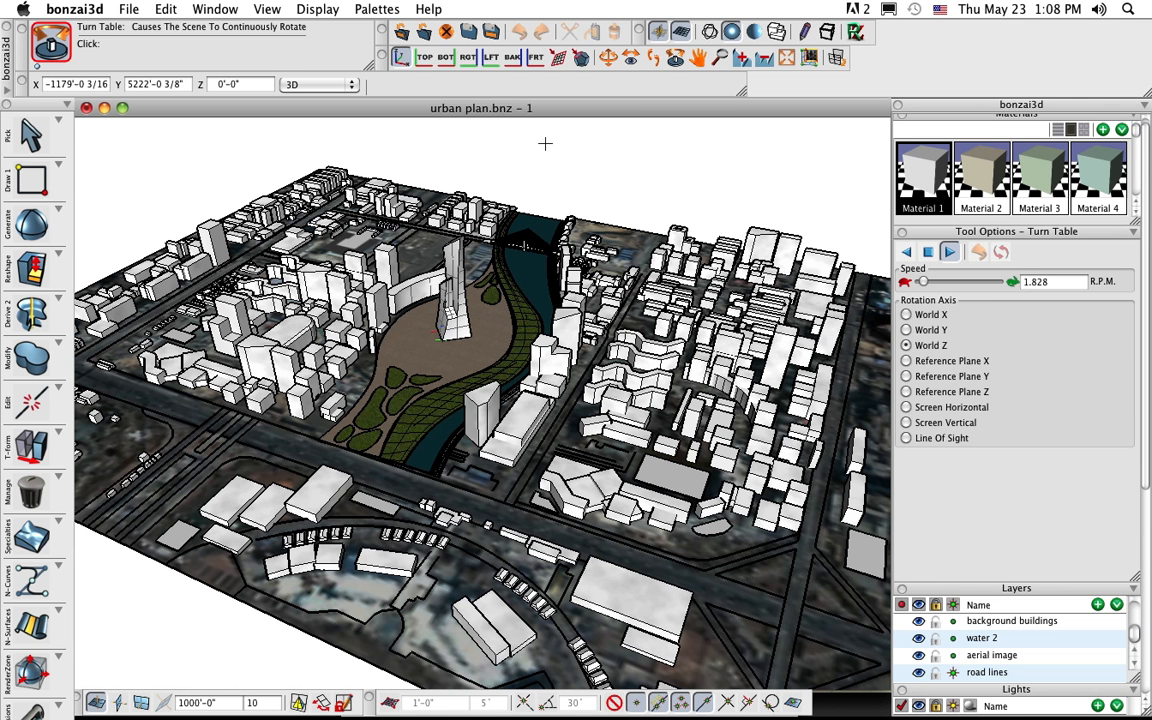
Show the Sun Position settings and set the site location to New York, NY, United States
left_click(377, 10)
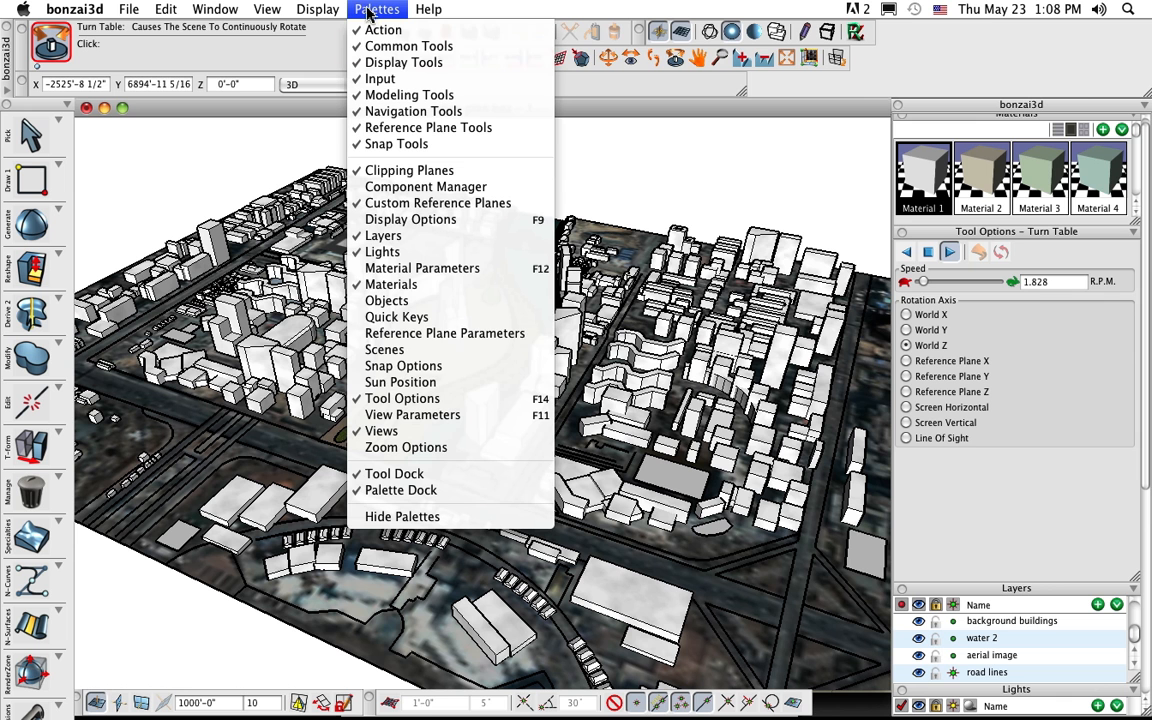
left_click(411, 382)
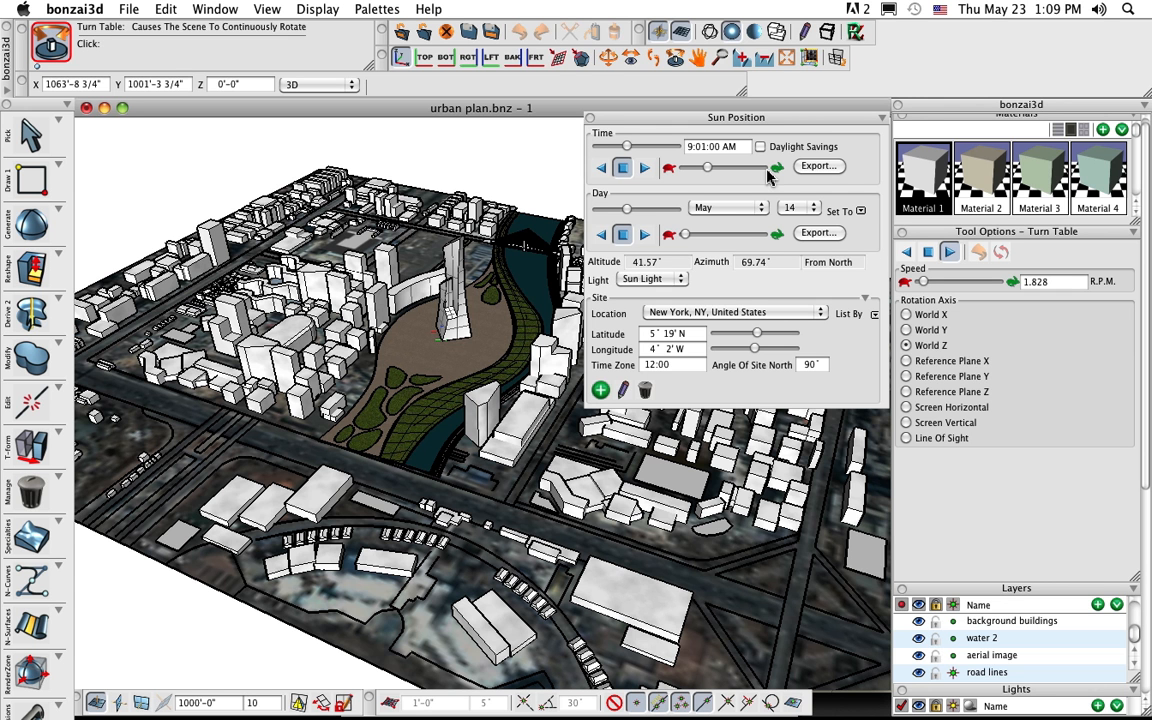
left_click(820, 314)
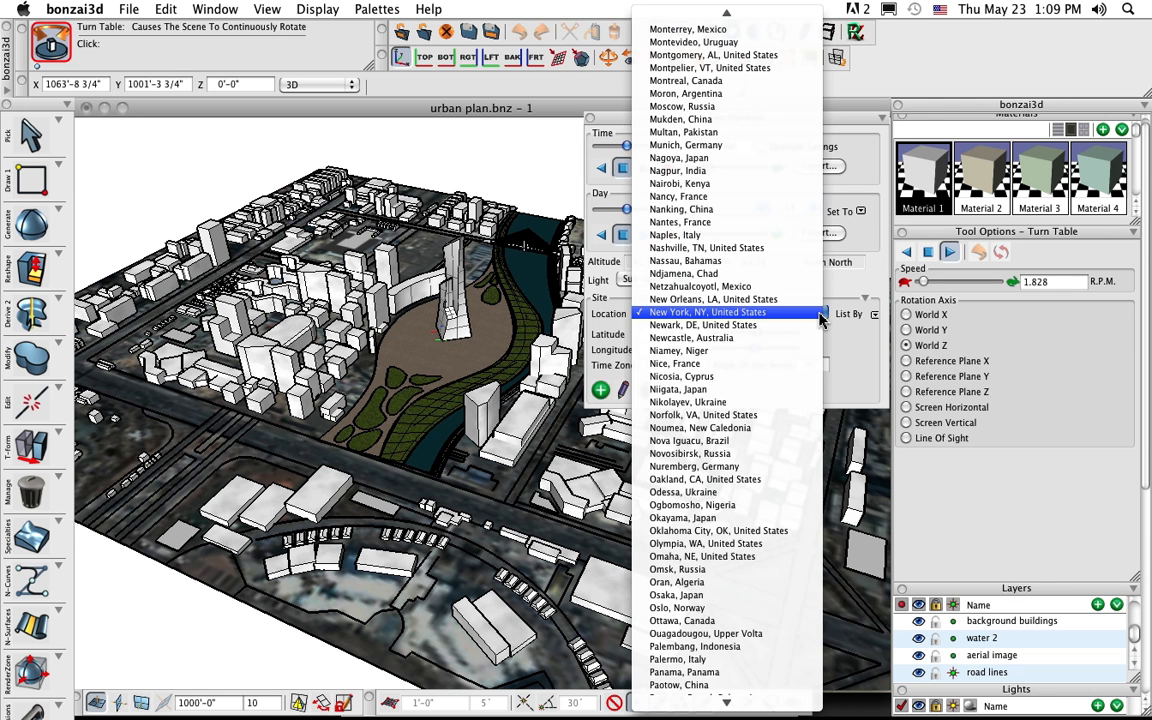
left_click(819, 313)
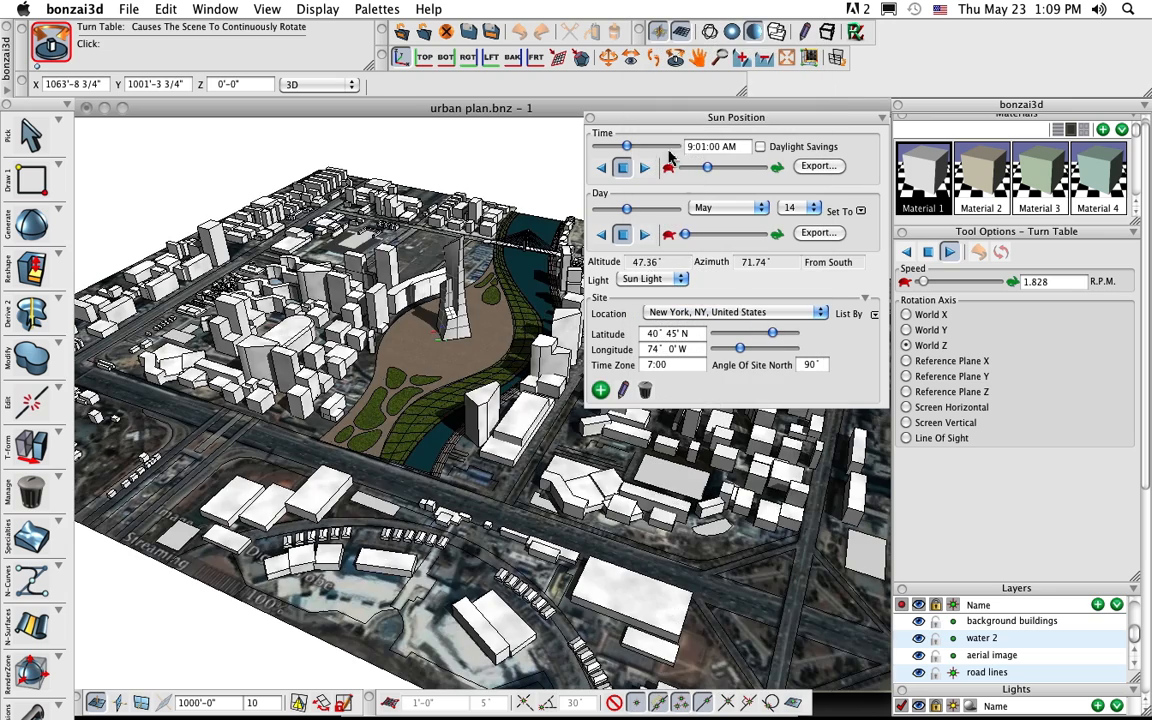
Set the sun date to May 18, play the time-of-day animation, stop it and set the time to 8:33 AM
mouse_move(628, 148)
left_mouse_down()
mouse_move(618, 148)
mouse_move(644, 148)
mouse_move(627, 148)
left_mouse_up()
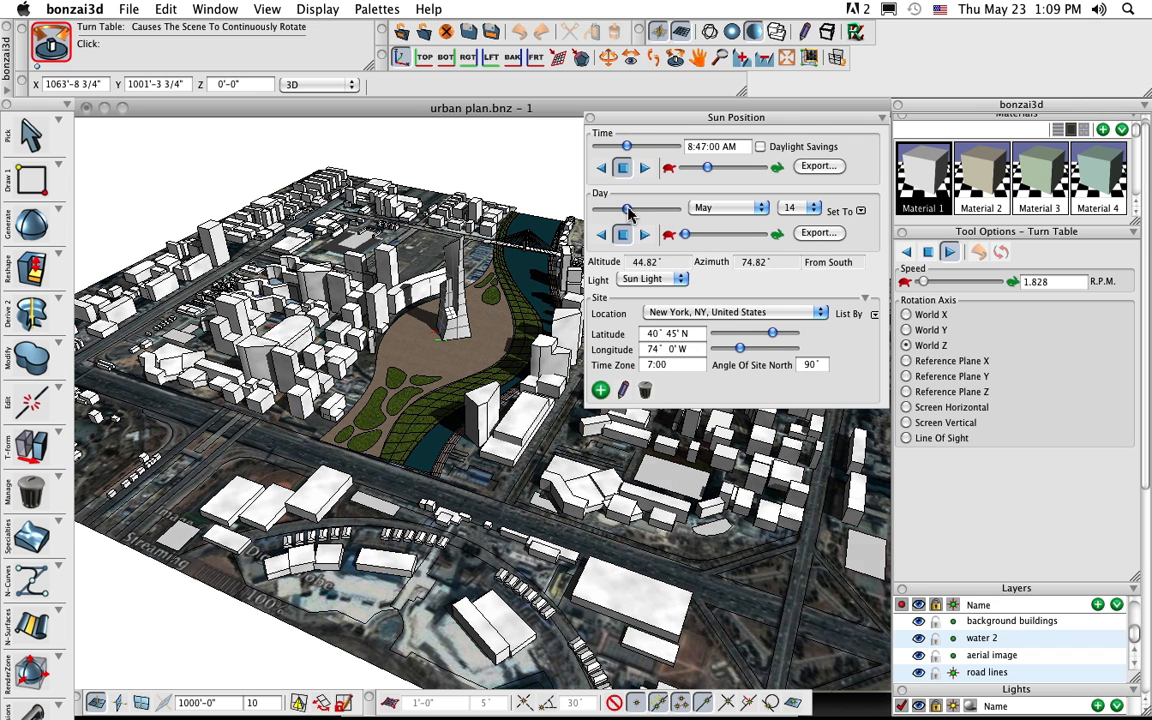
mouse_move(628, 212)
left_mouse_down()
mouse_move(644, 212)
mouse_move(629, 212)
left_mouse_up()
left_click(645, 168)
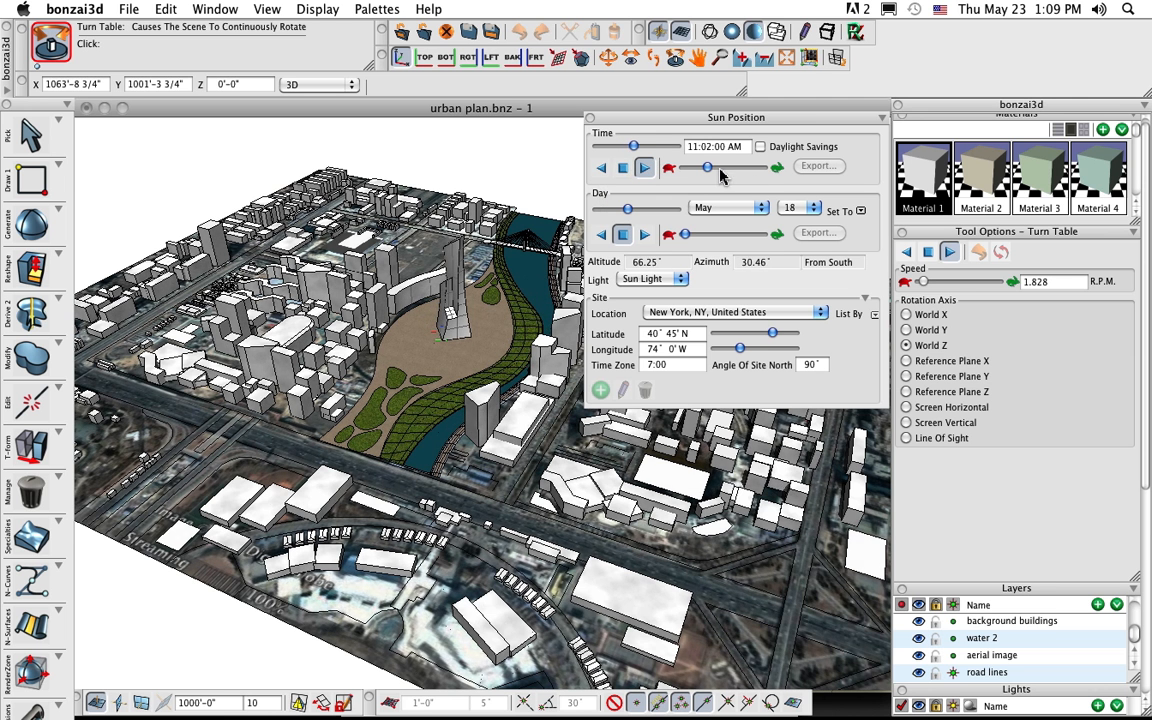
left_click(623, 168)
left_click_drag(636, 147, 625, 147)
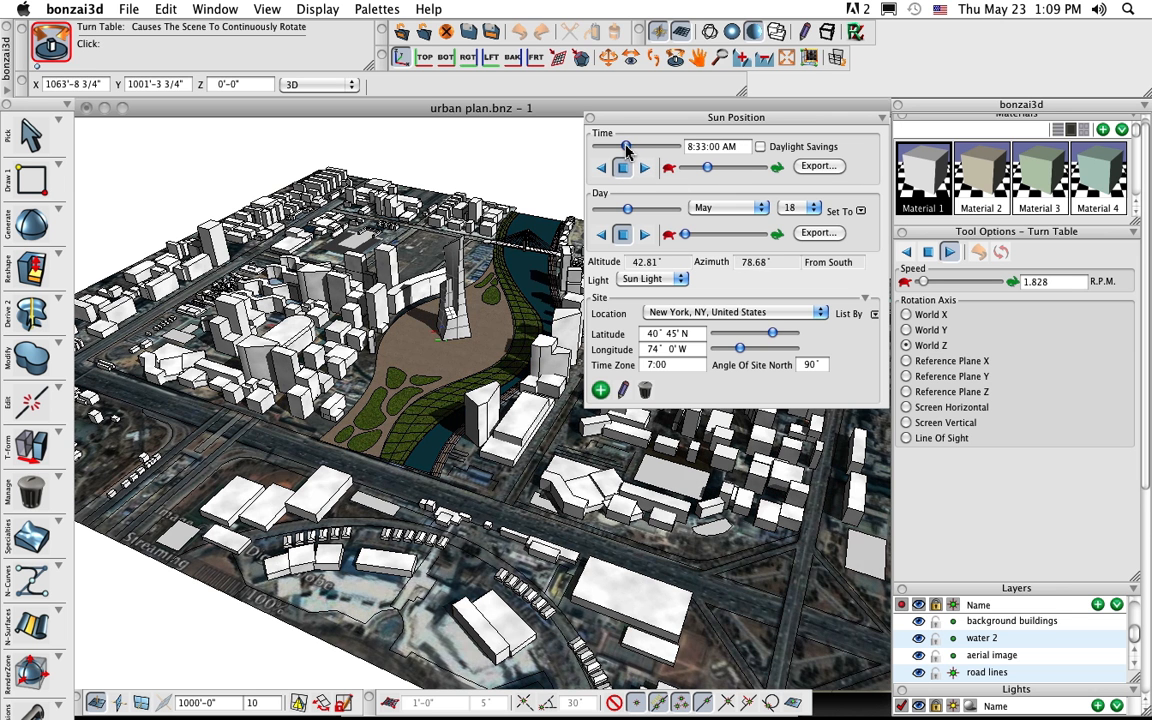
Review the export settings for the sun's time-of-day animation, accept them and close the Sun Position settings
left_click(818, 168)
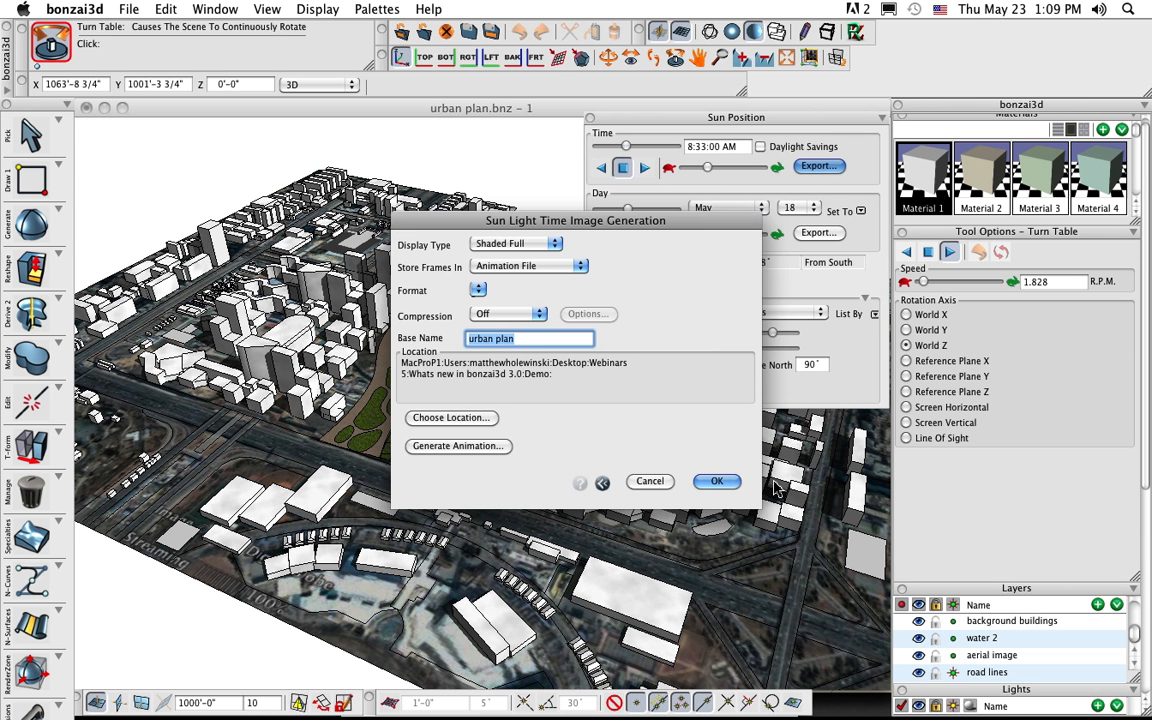
left_click(712, 481)
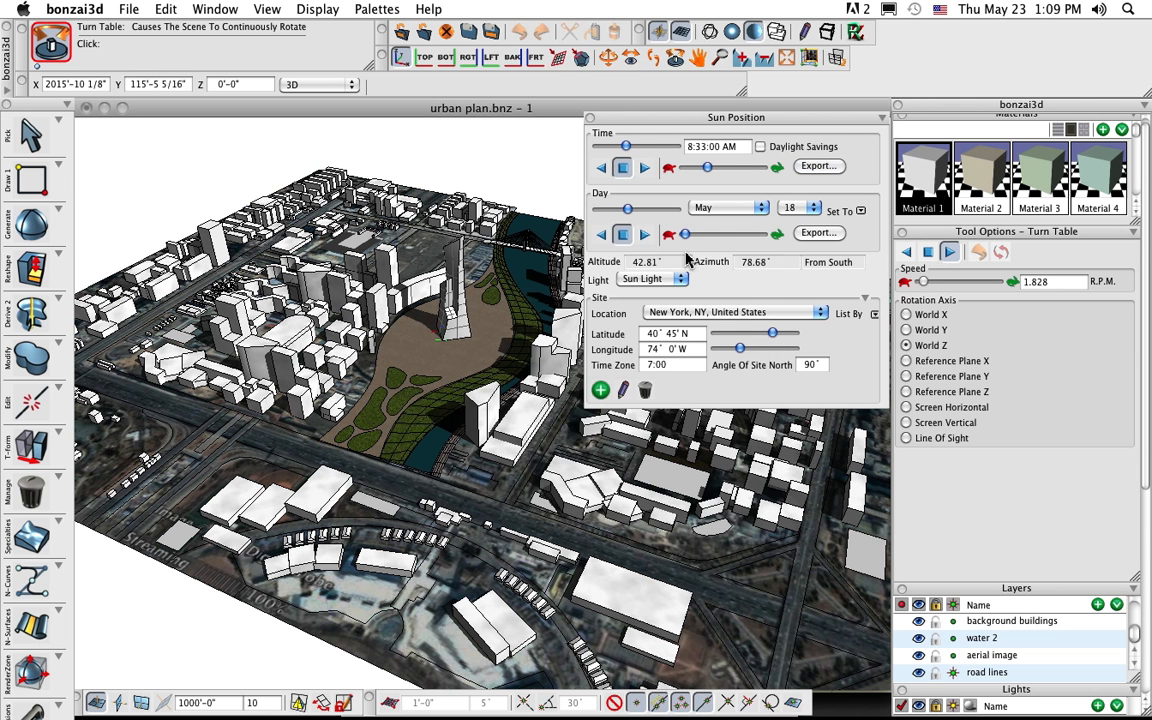
left_click(590, 118)
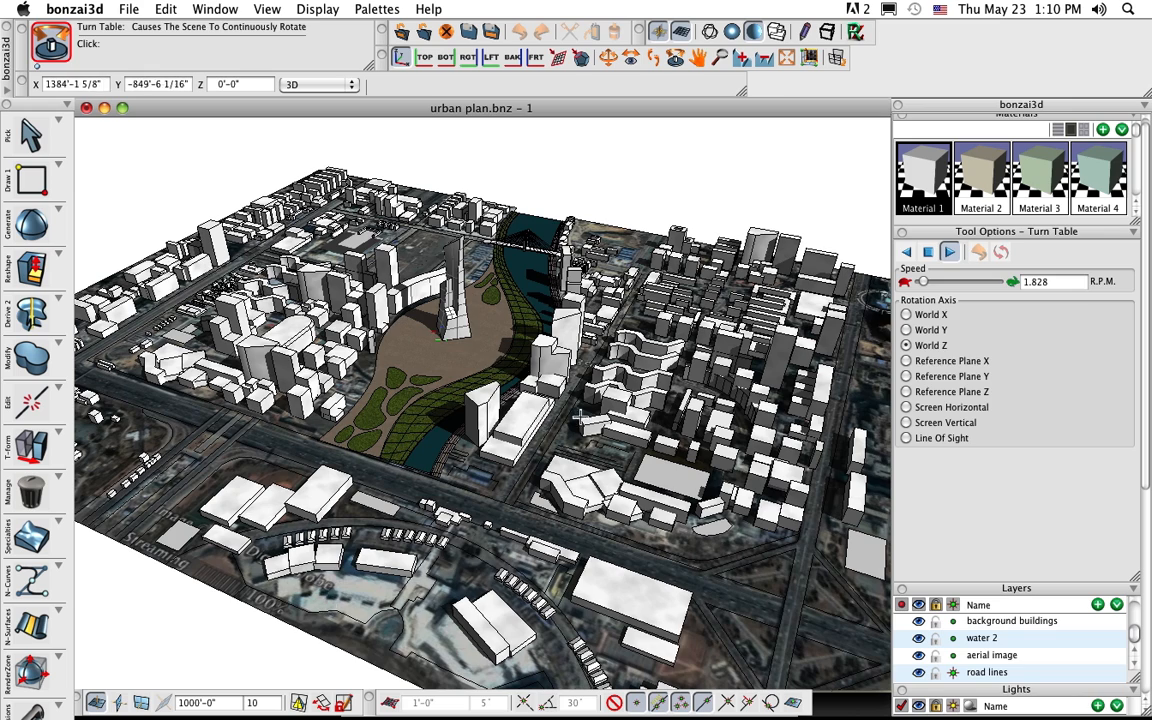
Define a floating reference plane on the top face of the building with the rounded end
middle_click_drag(475, 371, 627, 429)
scroll(368, 352, "up", 2)
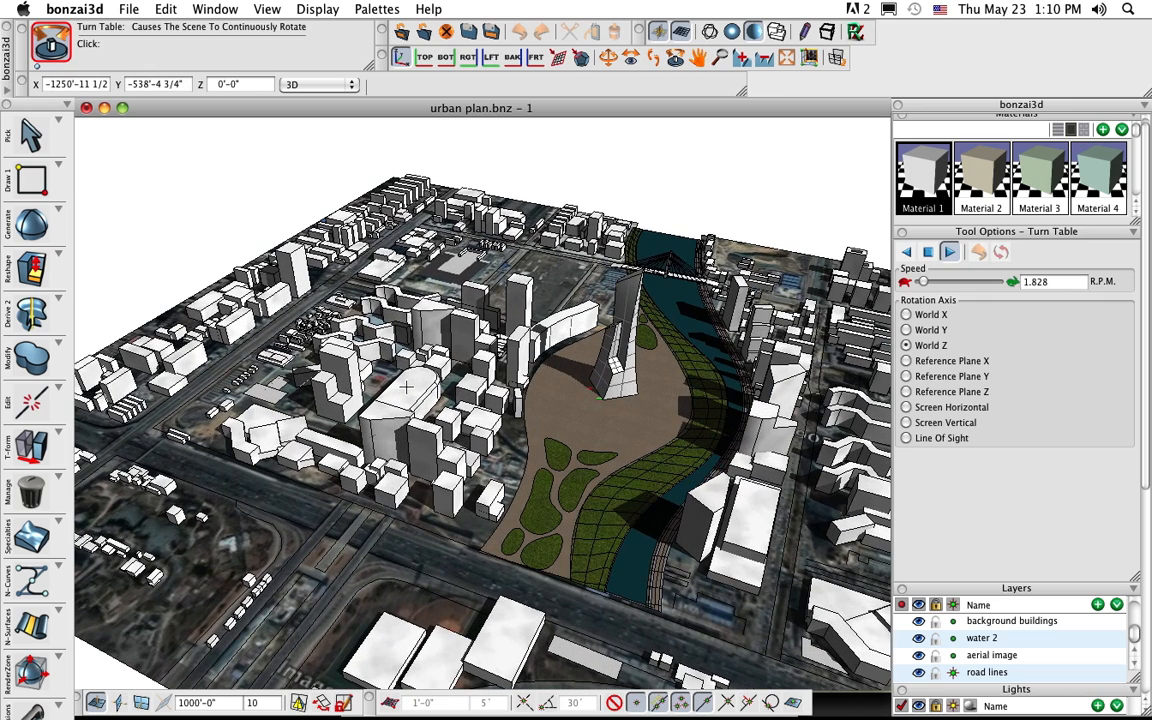
left_click(298, 705)
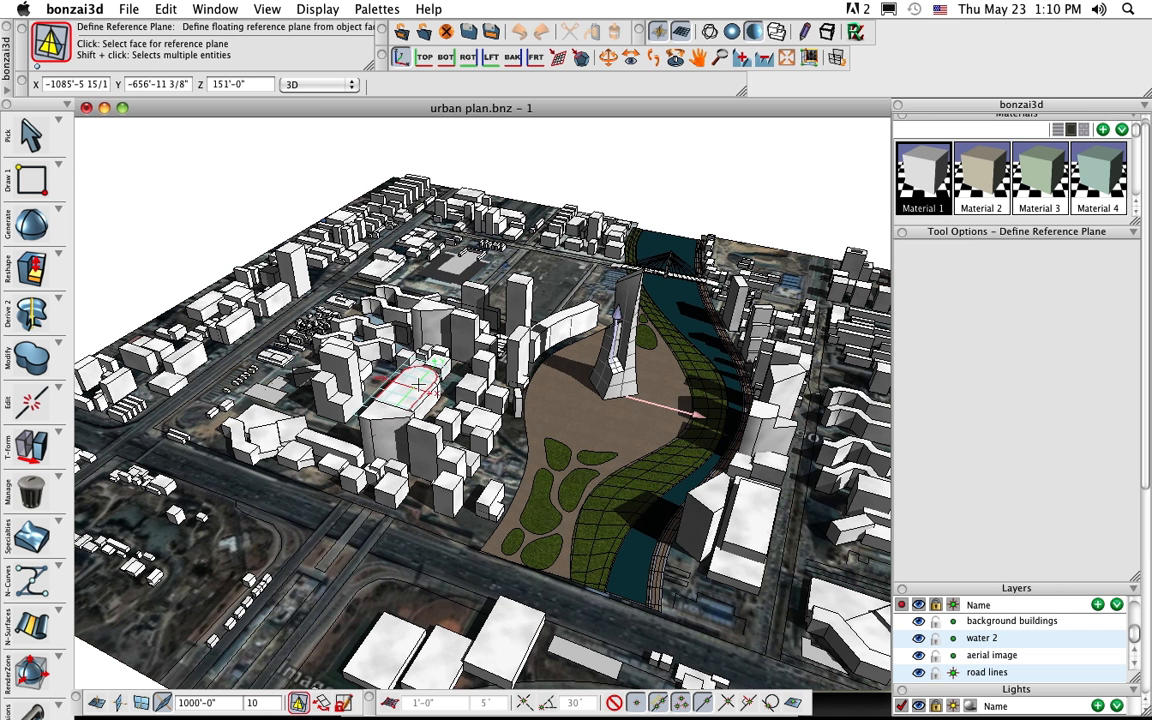
scroll(418, 385, "up", 2)
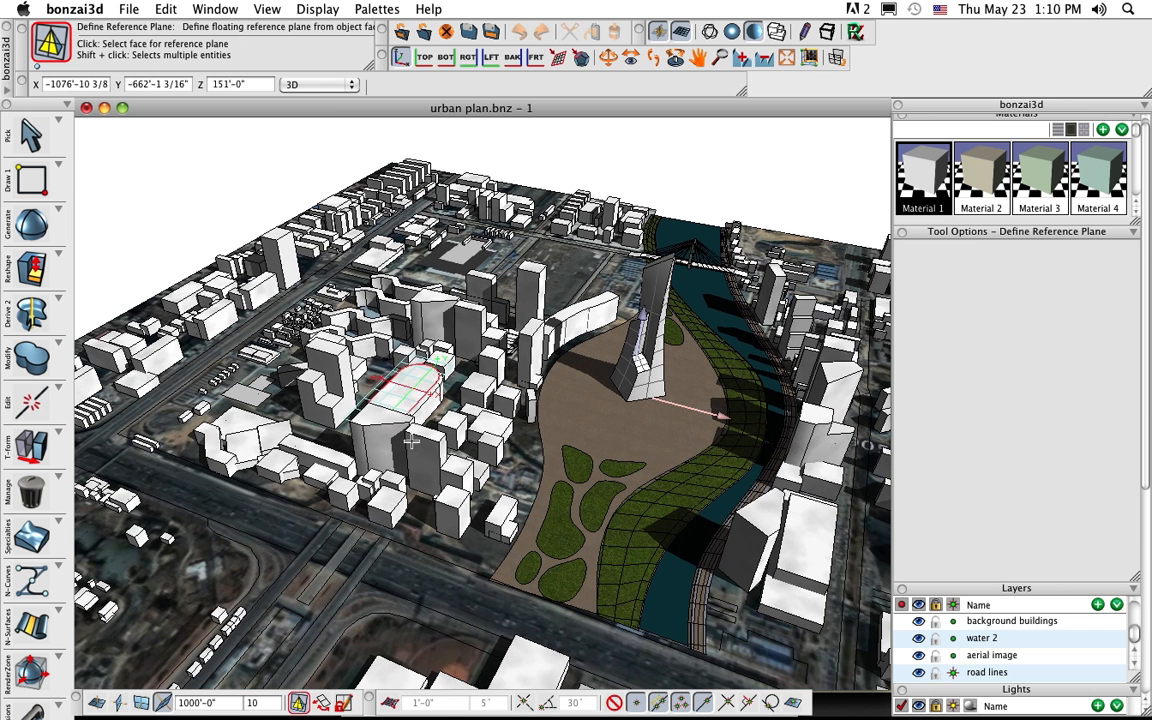
Select the cluster of buildings behind the round-ended one, center the reference plane on that selection and fit it to the selection's extents
left_click(321, 704)
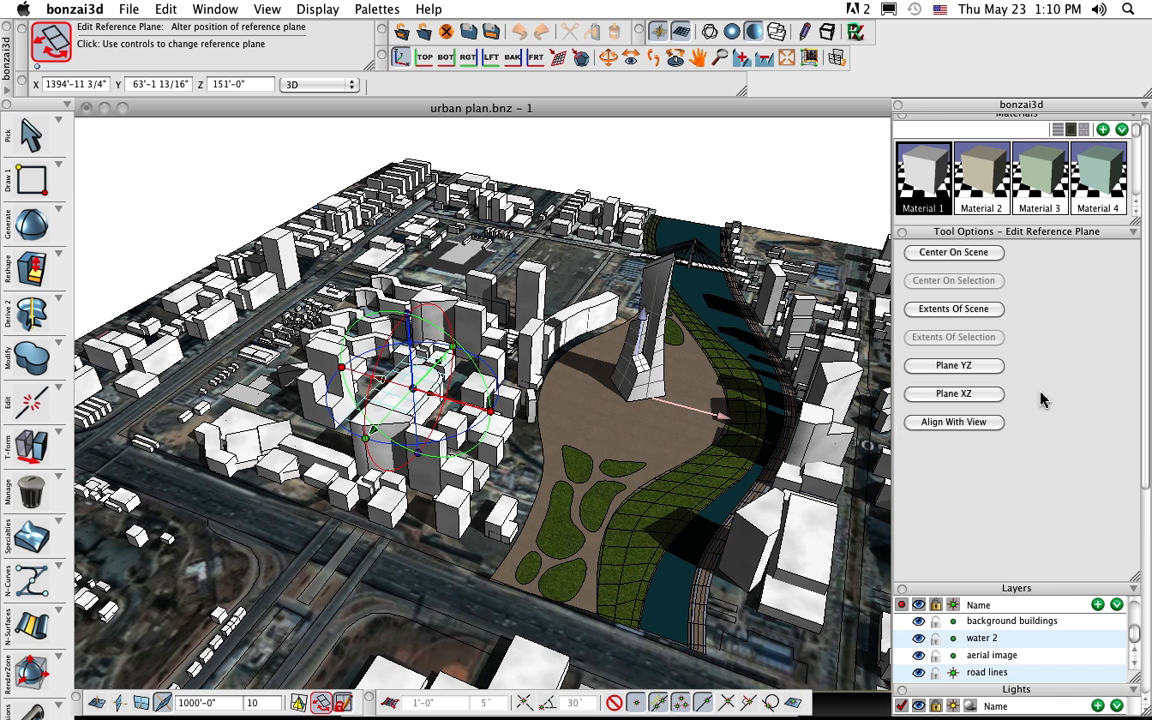
left_click(30, 133)
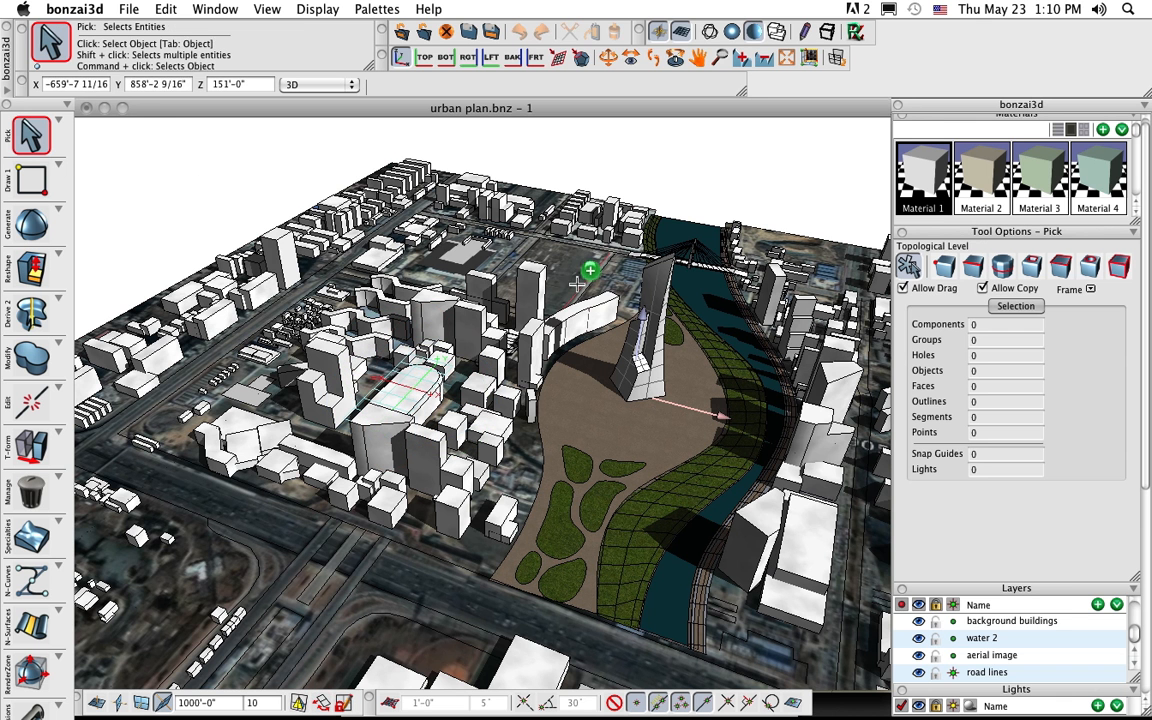
left_click_drag(577, 283, 266, 440)
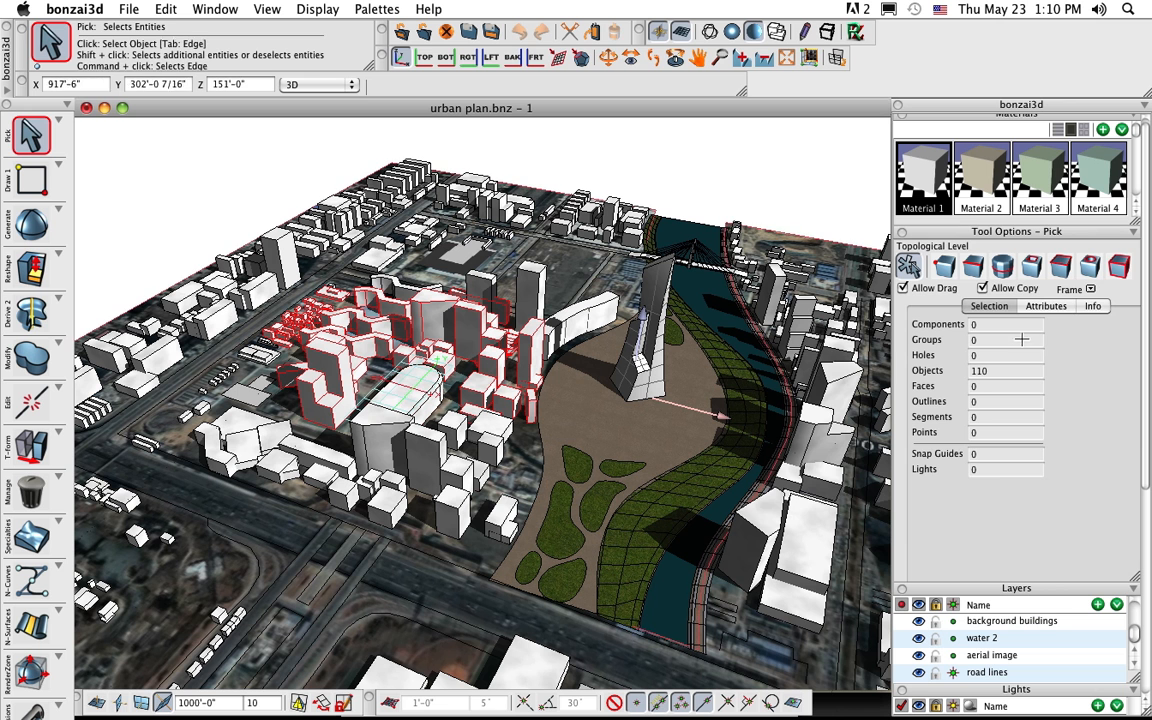
left_click(321, 702)
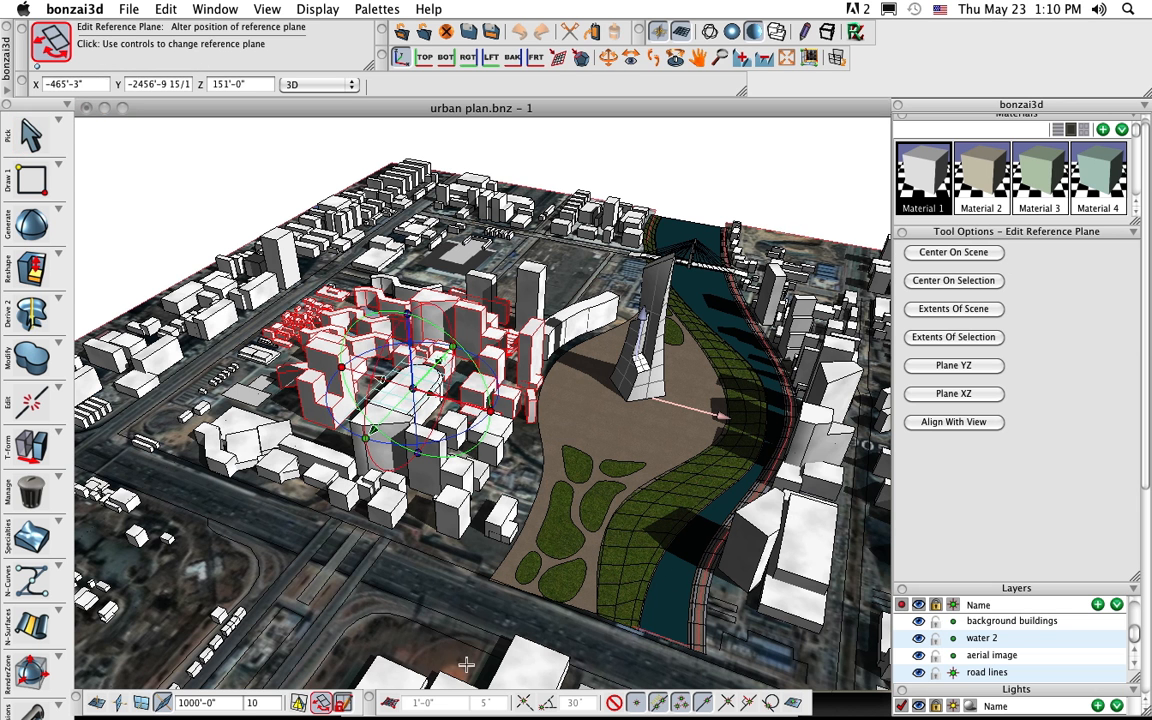
left_click(952, 282)
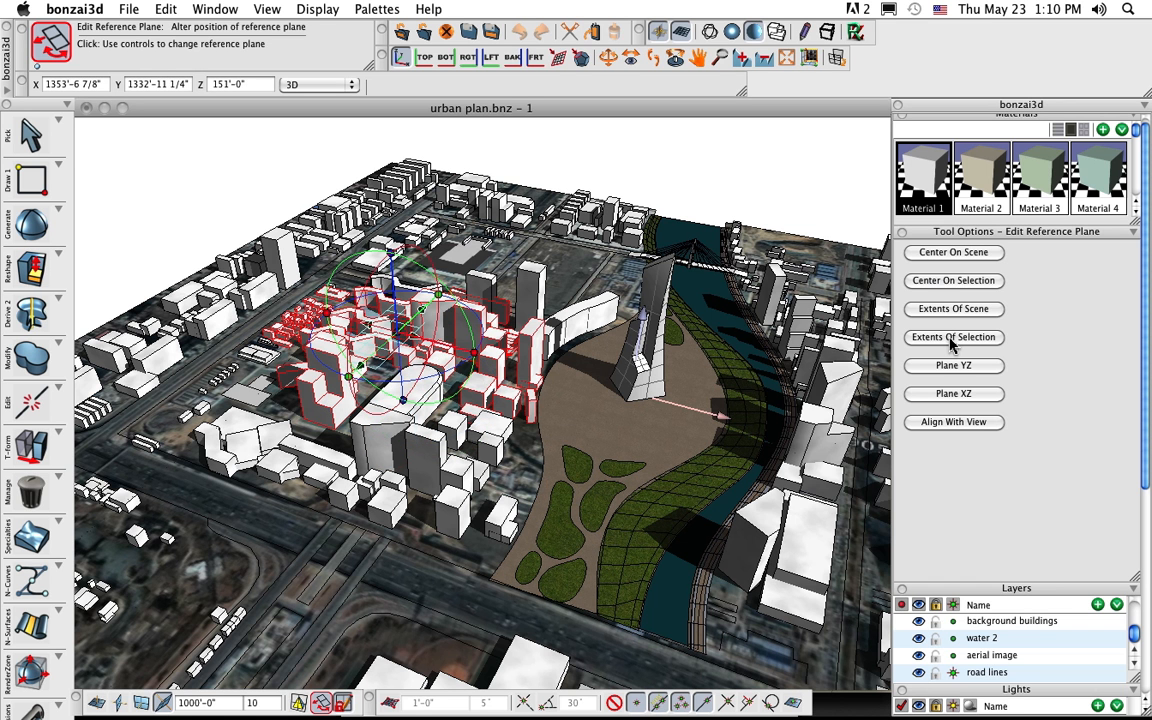
left_click(952, 338)
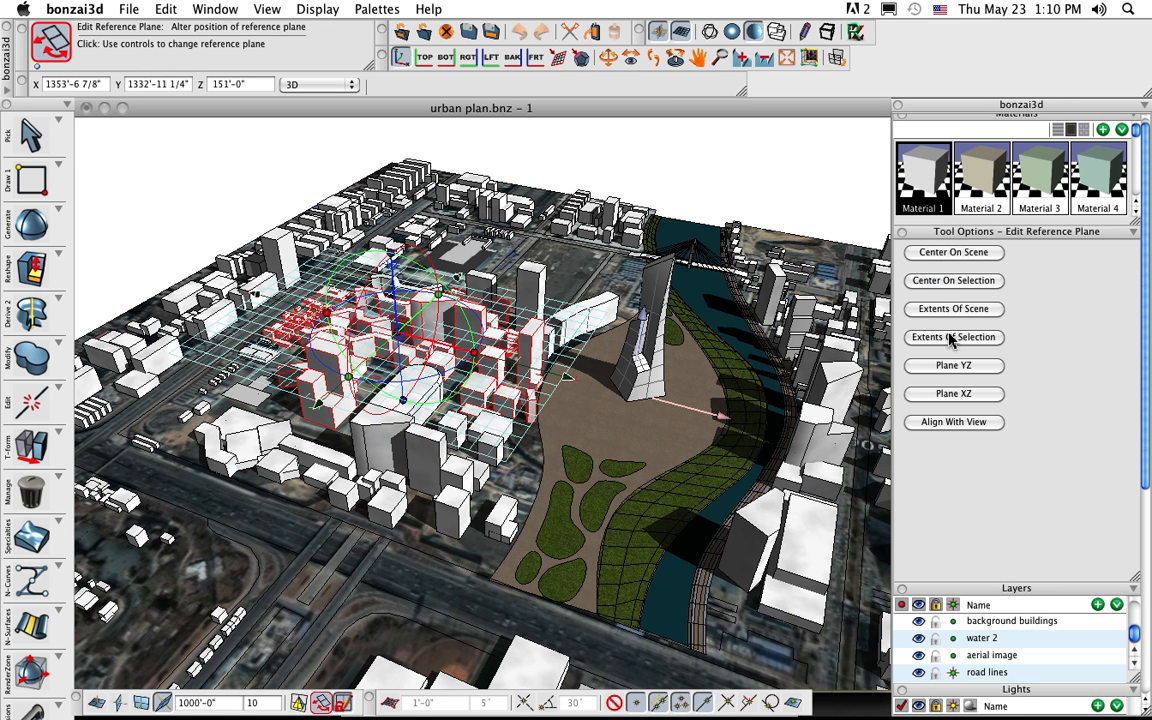
Switch the reference plane between the YZ and XZ orientations and align it with the current view
left_click(963, 367)
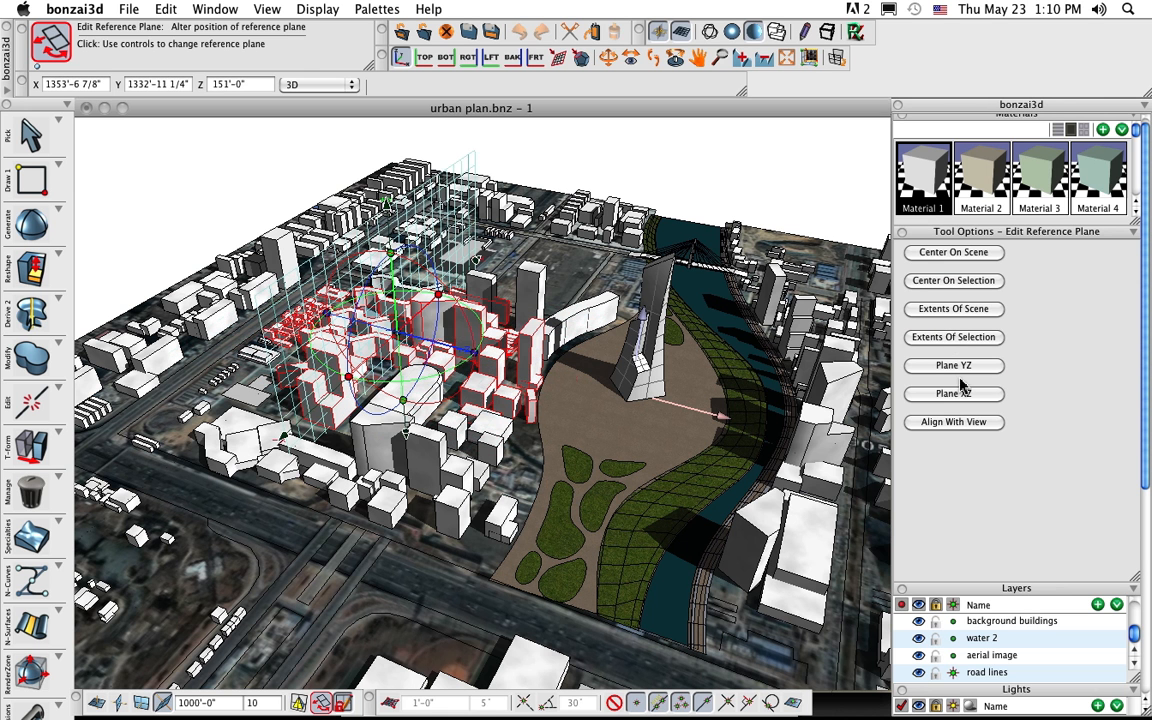
left_click(955, 393)
left_click(963, 367)
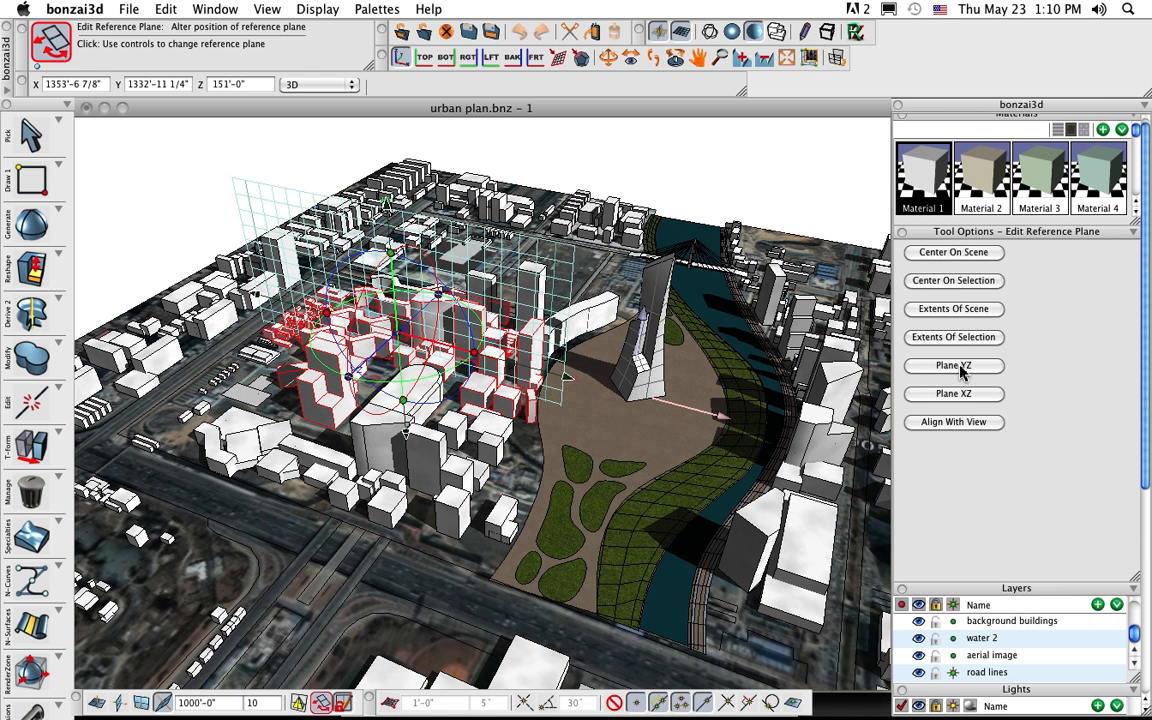
left_click(950, 422)
left_click(950, 424)
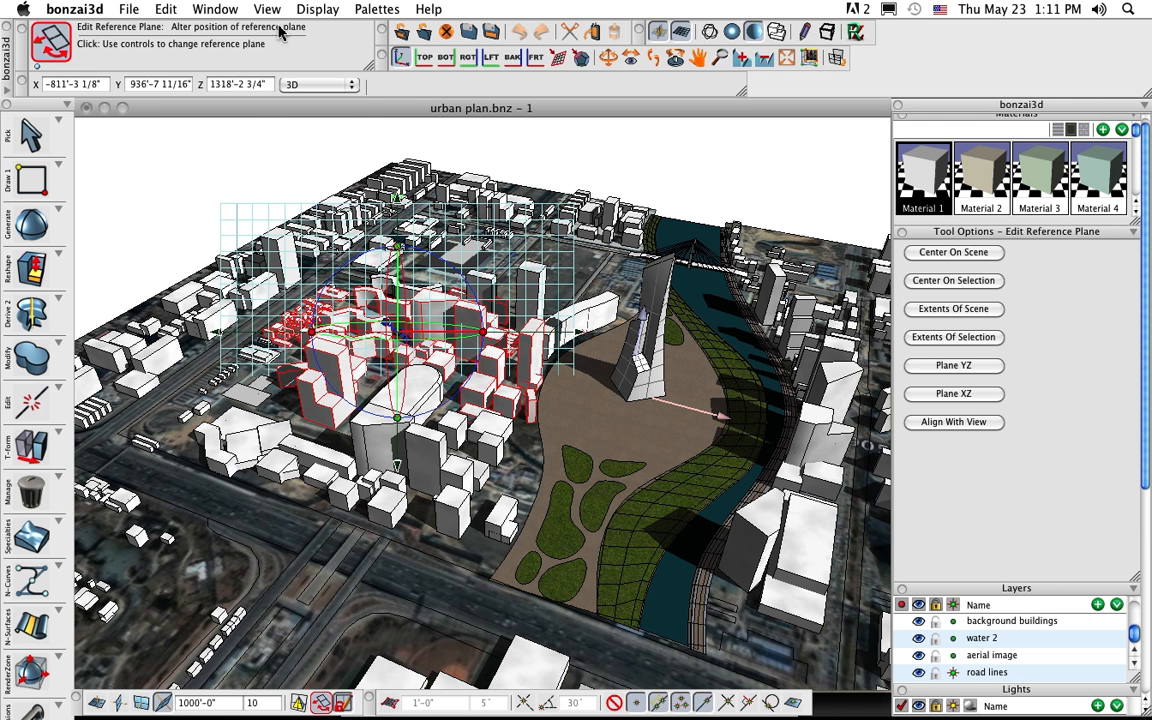
Switch to the Untitled1 project and leave reference plane editing for the Pick tool
left_click(211, 9)
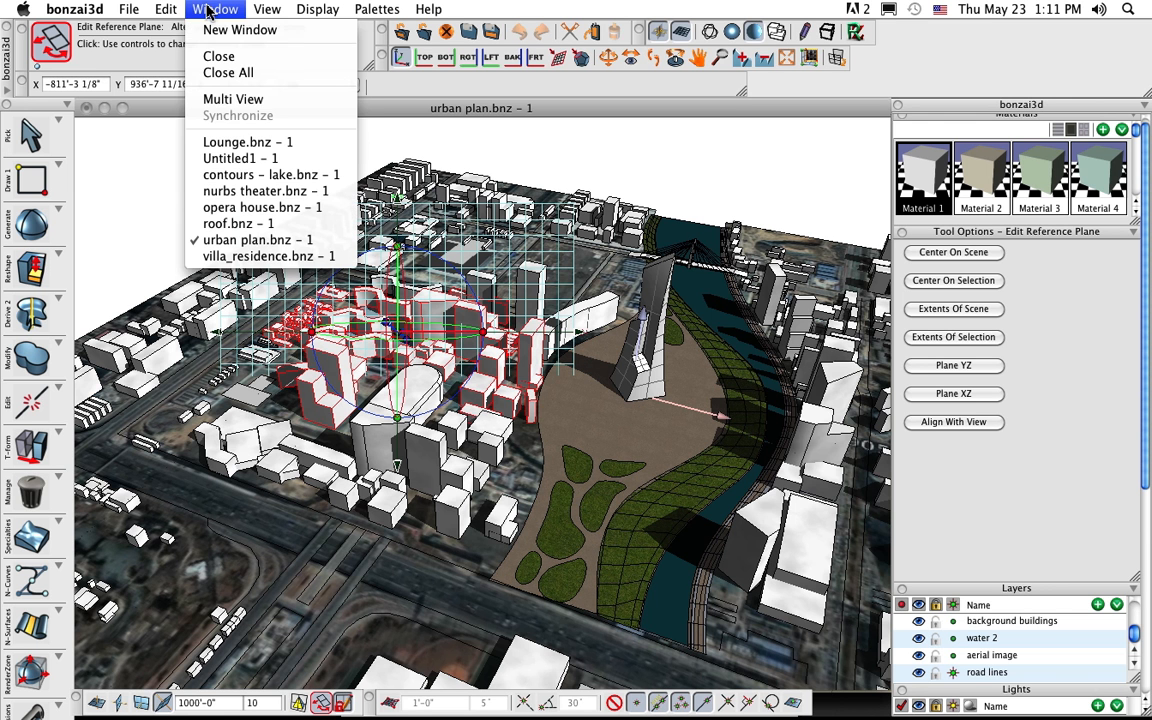
left_click(230, 158)
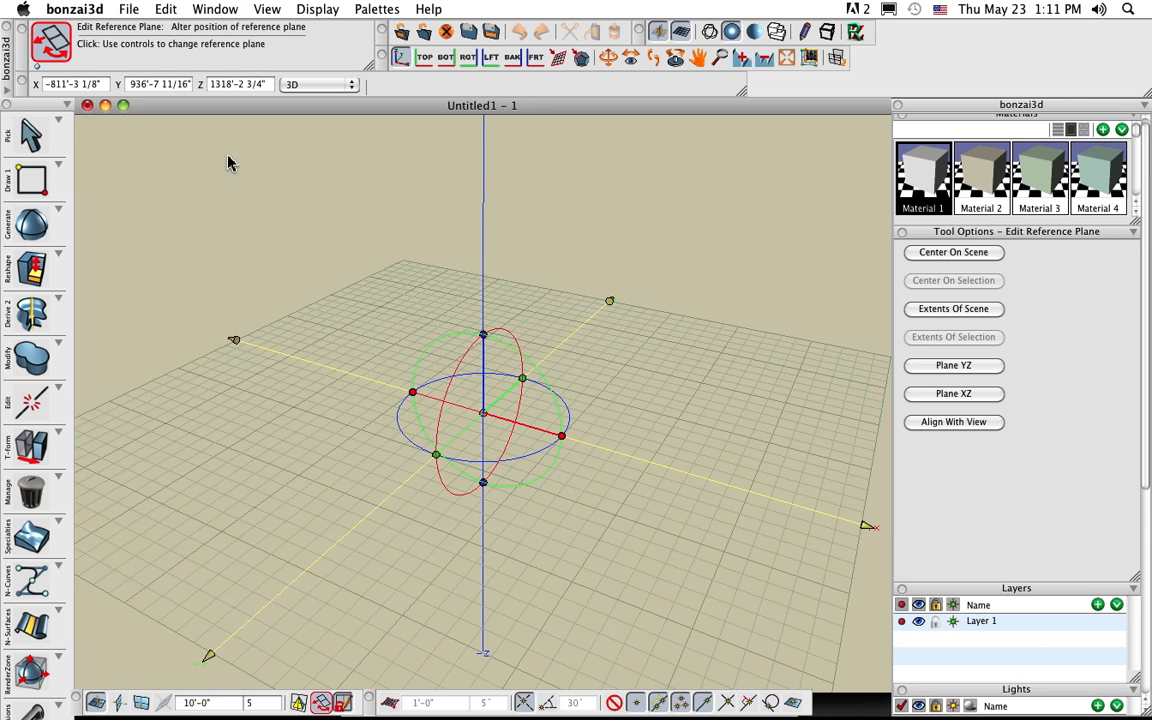
left_click(27, 135)
left_click(27, 135)
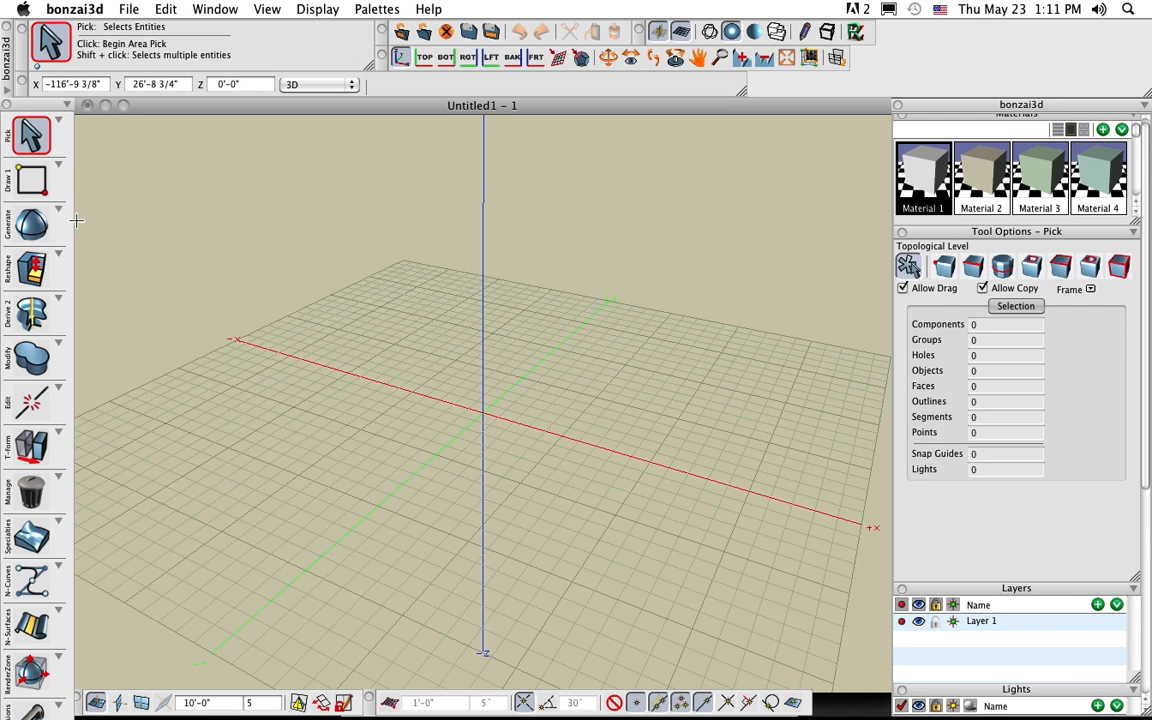
Start a Billboard object and load _plant.tif from the Demo folder as its image
left_click(34, 230)
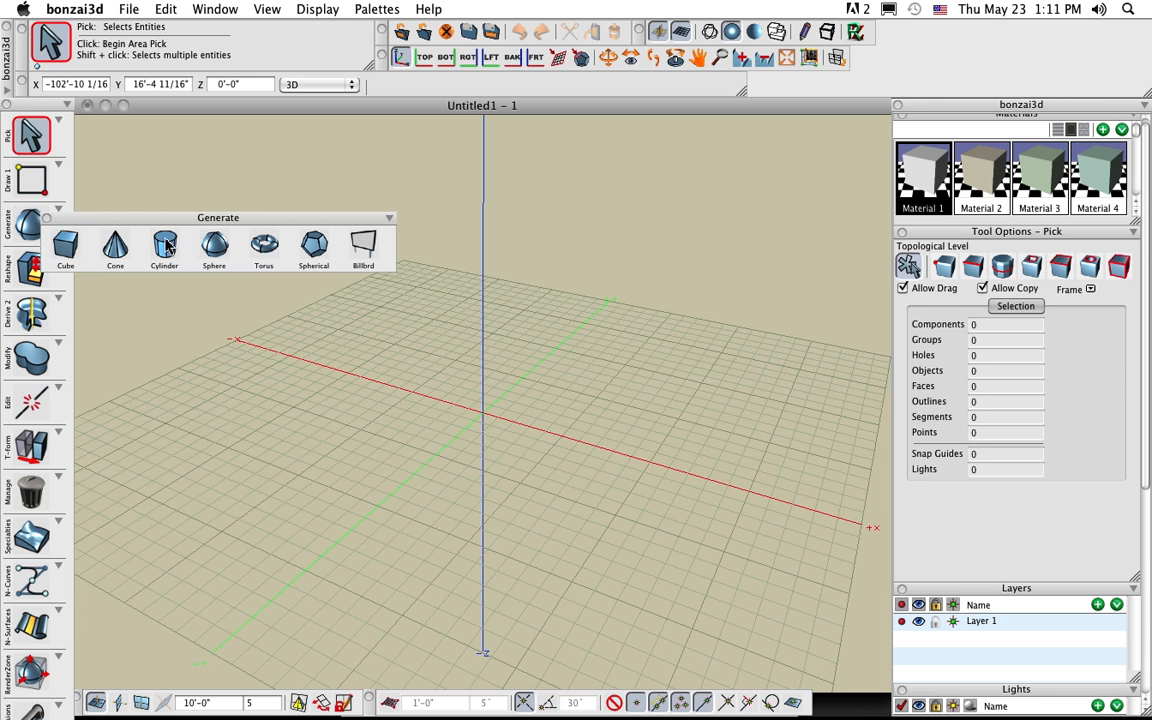
left_click(364, 247)
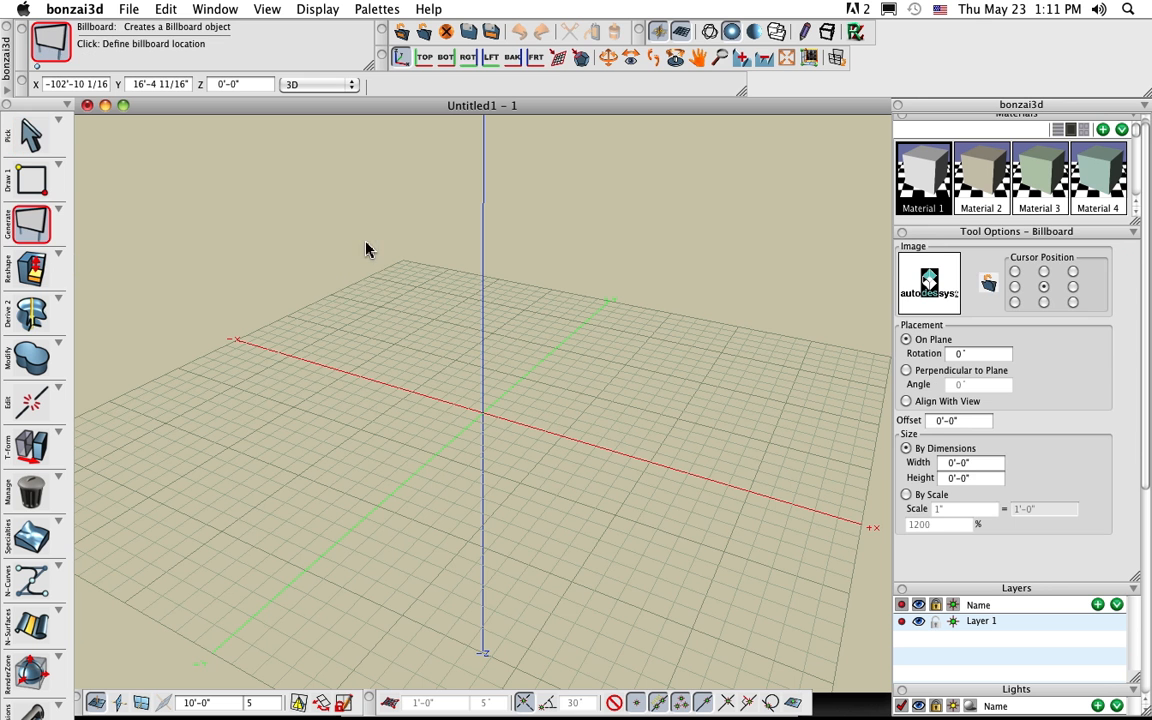
left_click(988, 286)
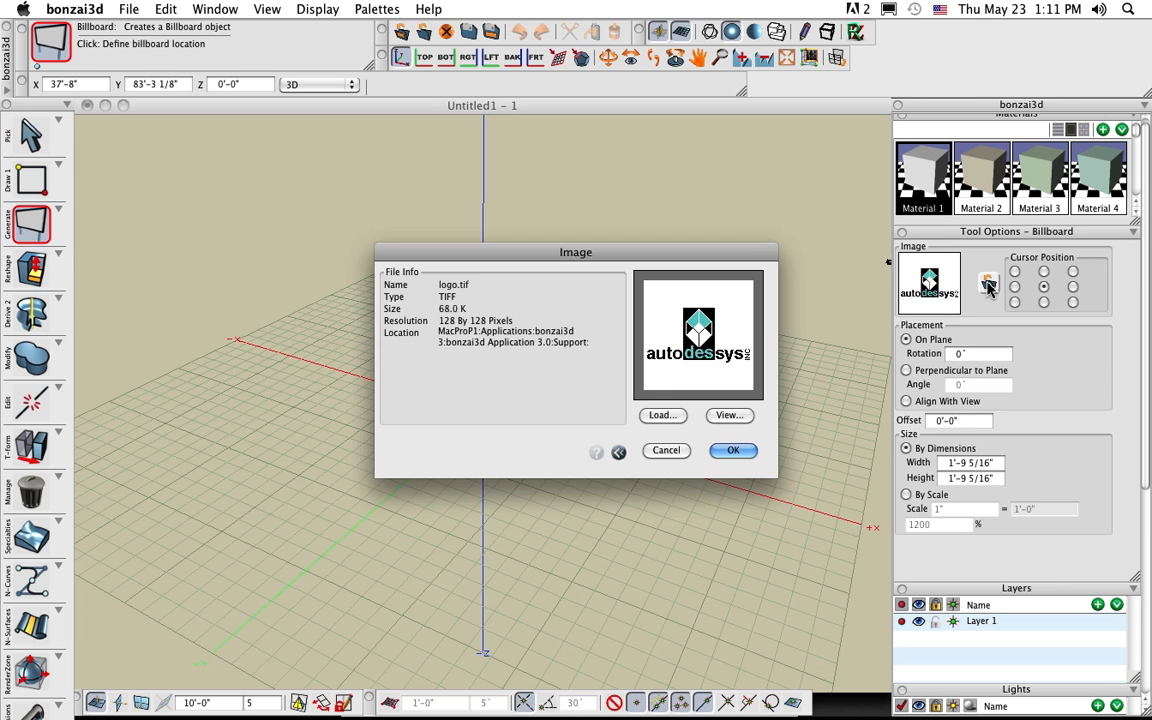
left_click(662, 415)
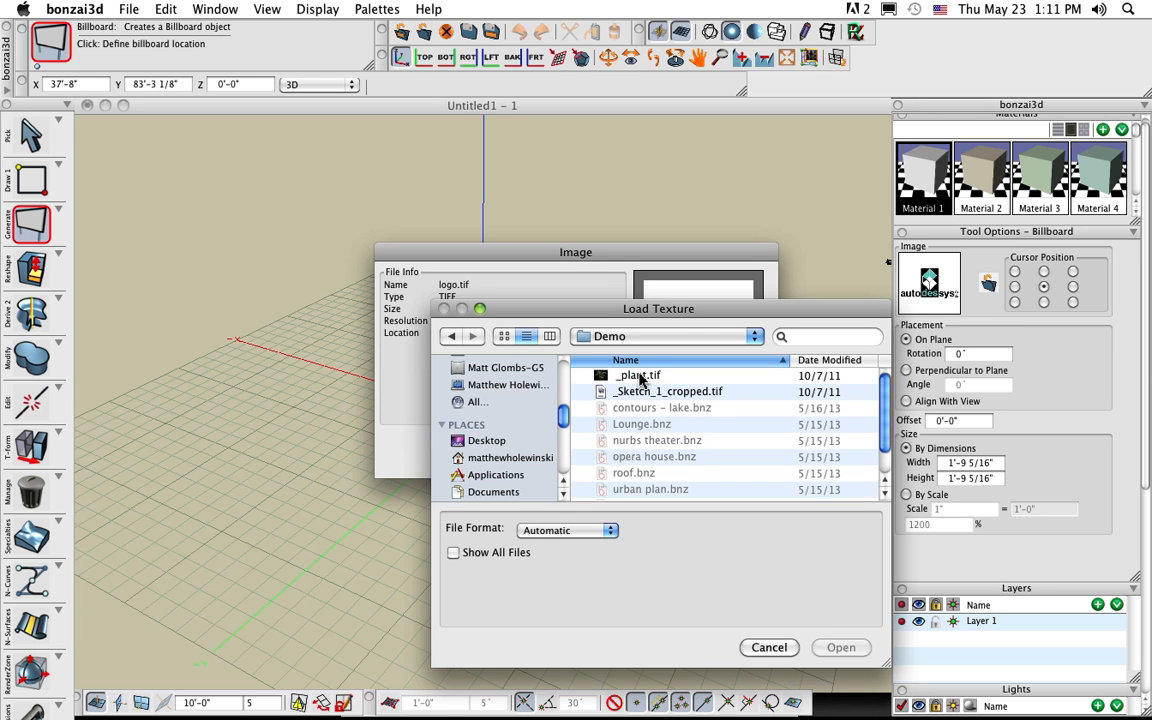
left_click(641, 377)
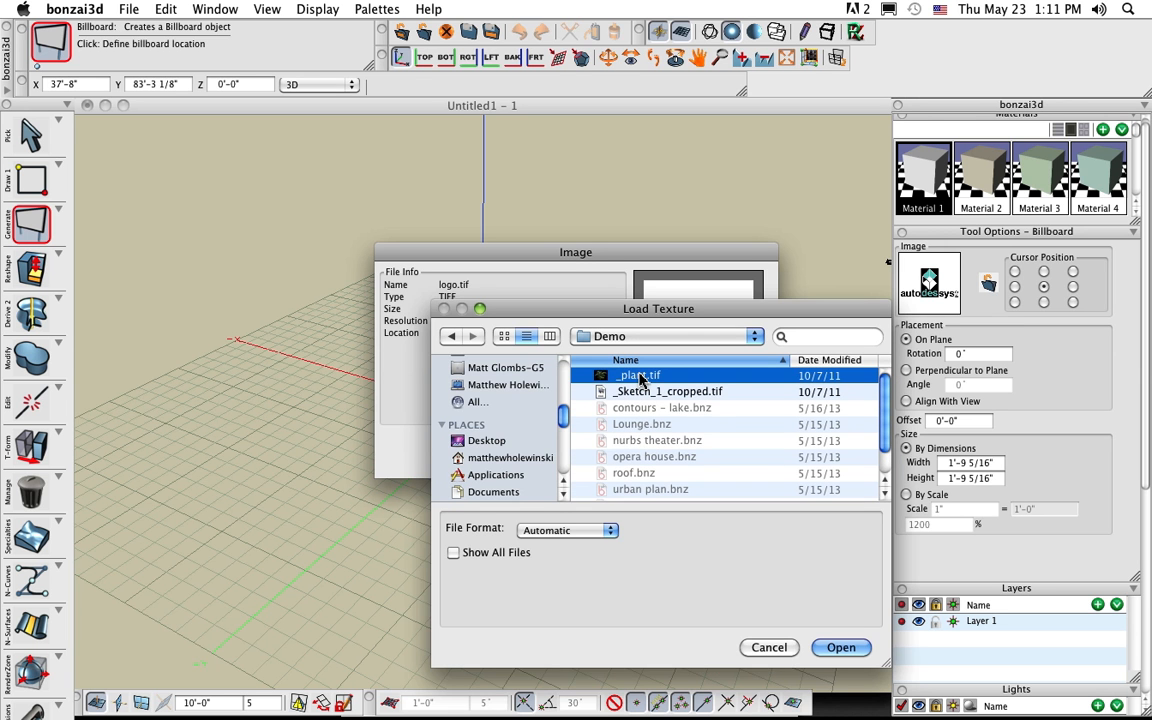
left_click(840, 648)
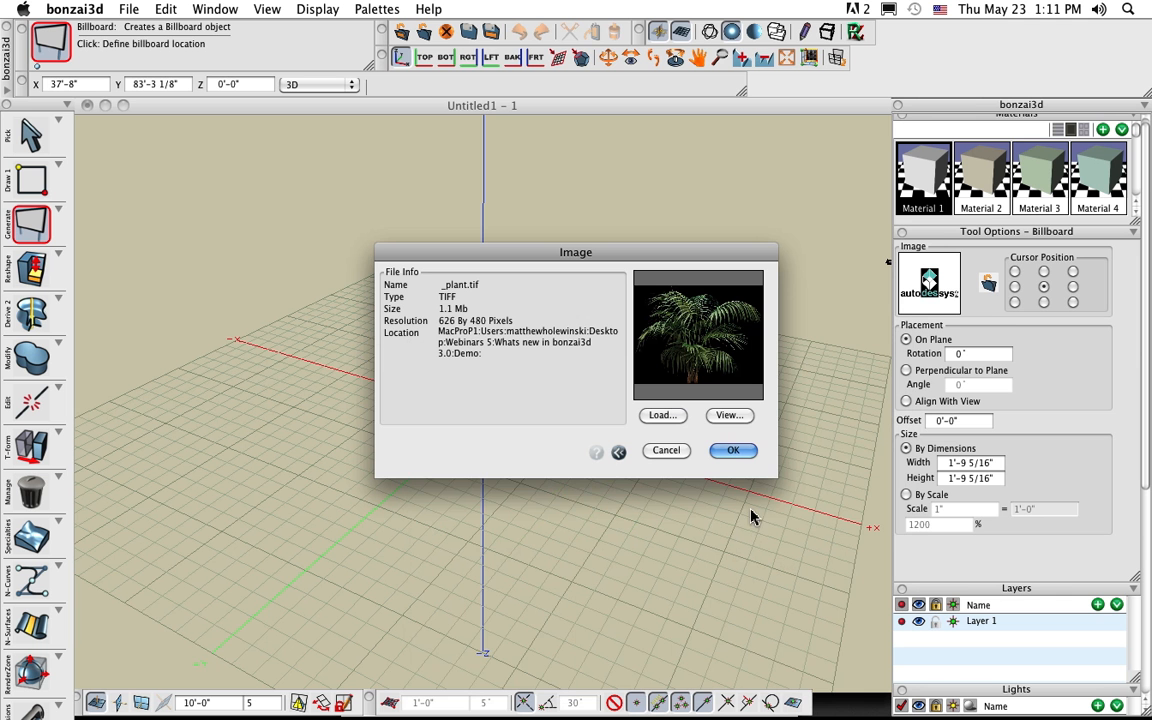
left_click(733, 450)
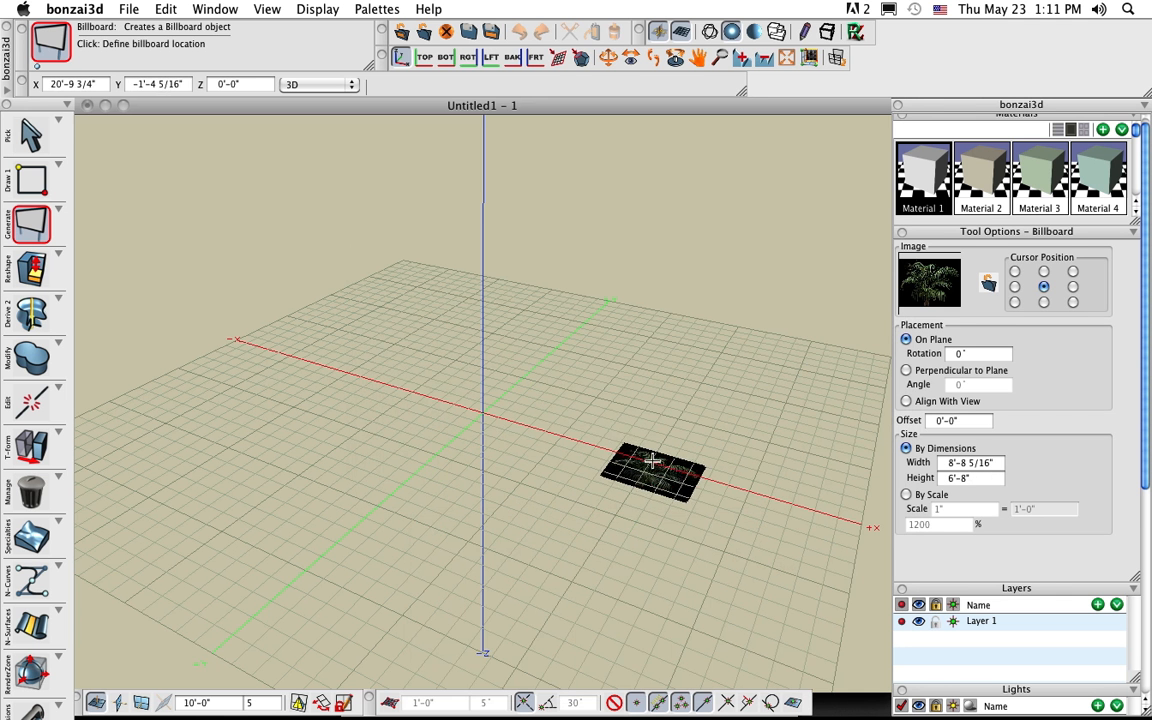
Place the plant billboard just in front of the positive X axis, anchored at its bottom centre and aligned with the view
middle_click_drag(575, 446, 602, 491)
scroll(594, 452, "up", 5)
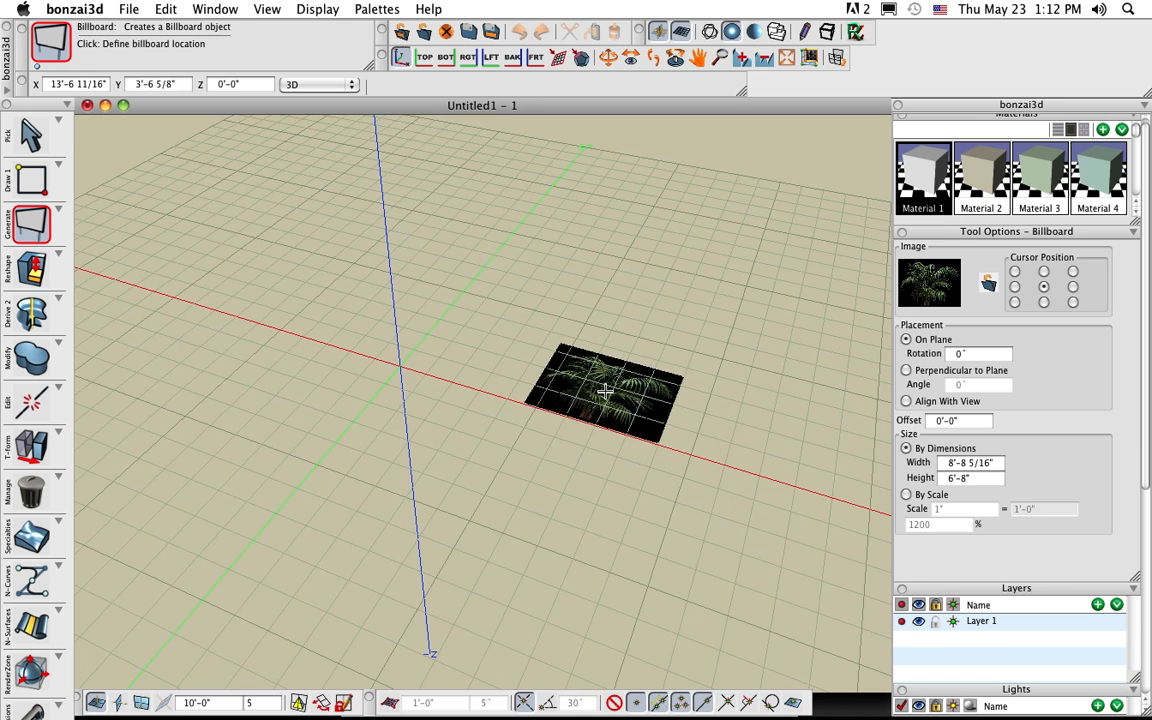
middle_click_drag(596, 386, 586, 385)
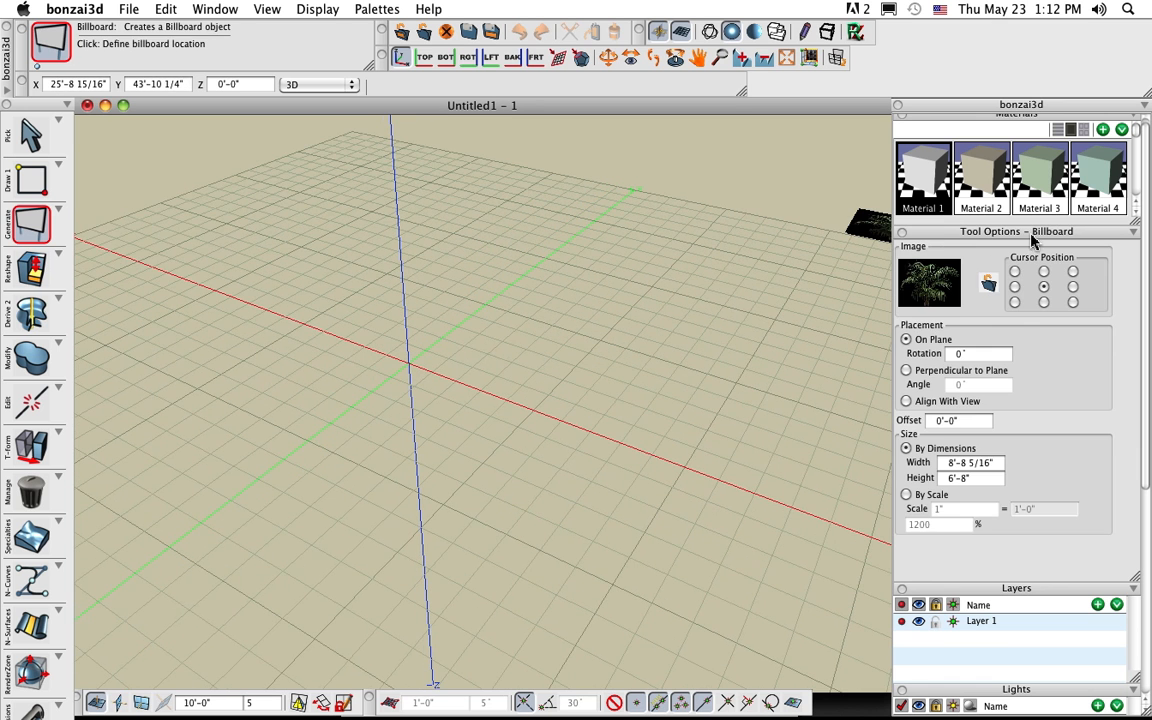
left_click(1043, 302)
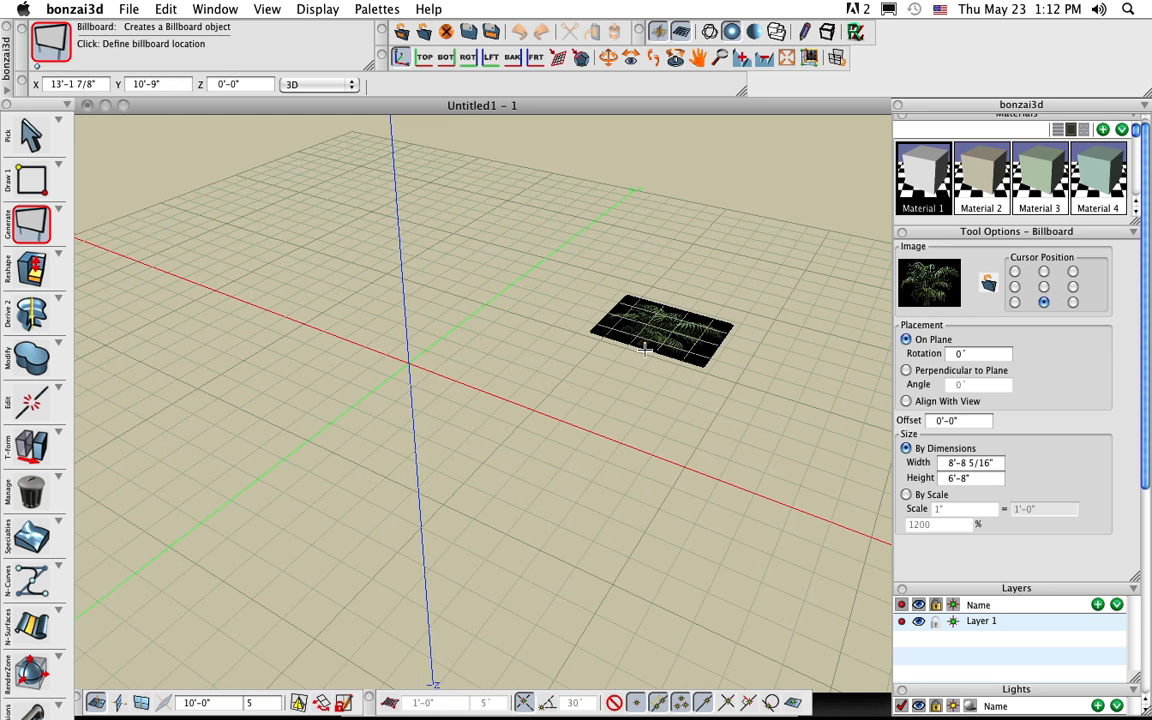
left_click(932, 371)
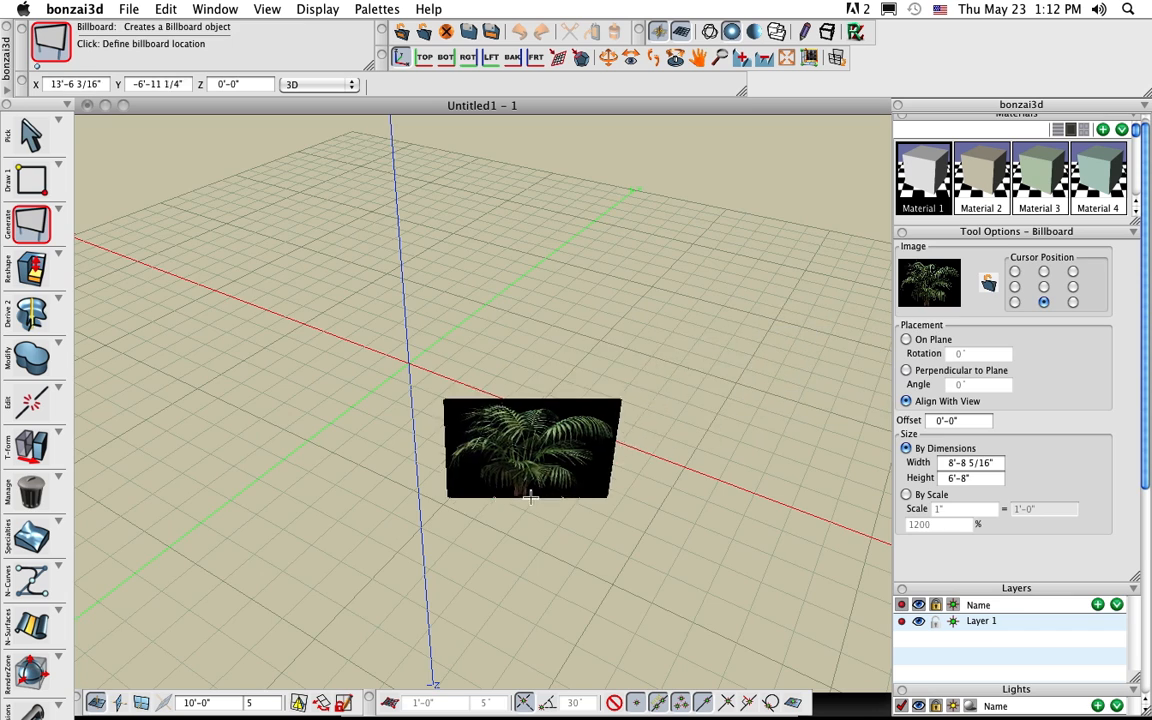
left_click(567, 499)
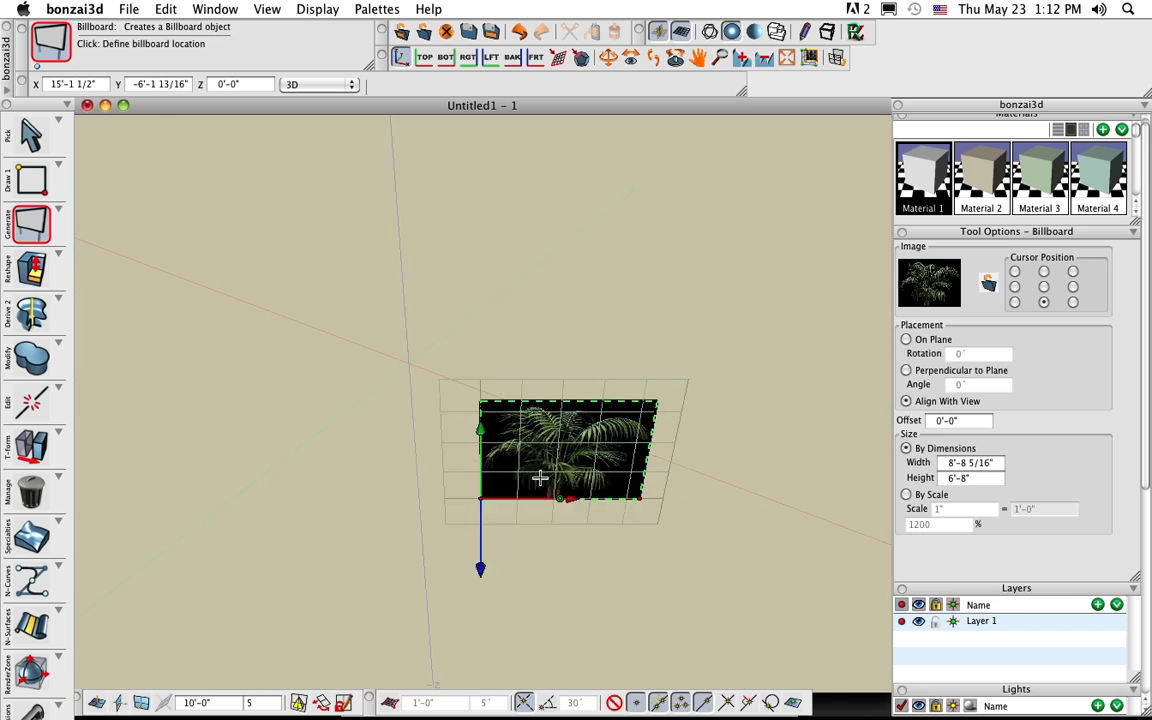
left_click(32, 136)
middle_click_drag(688, 570, 390, 515)
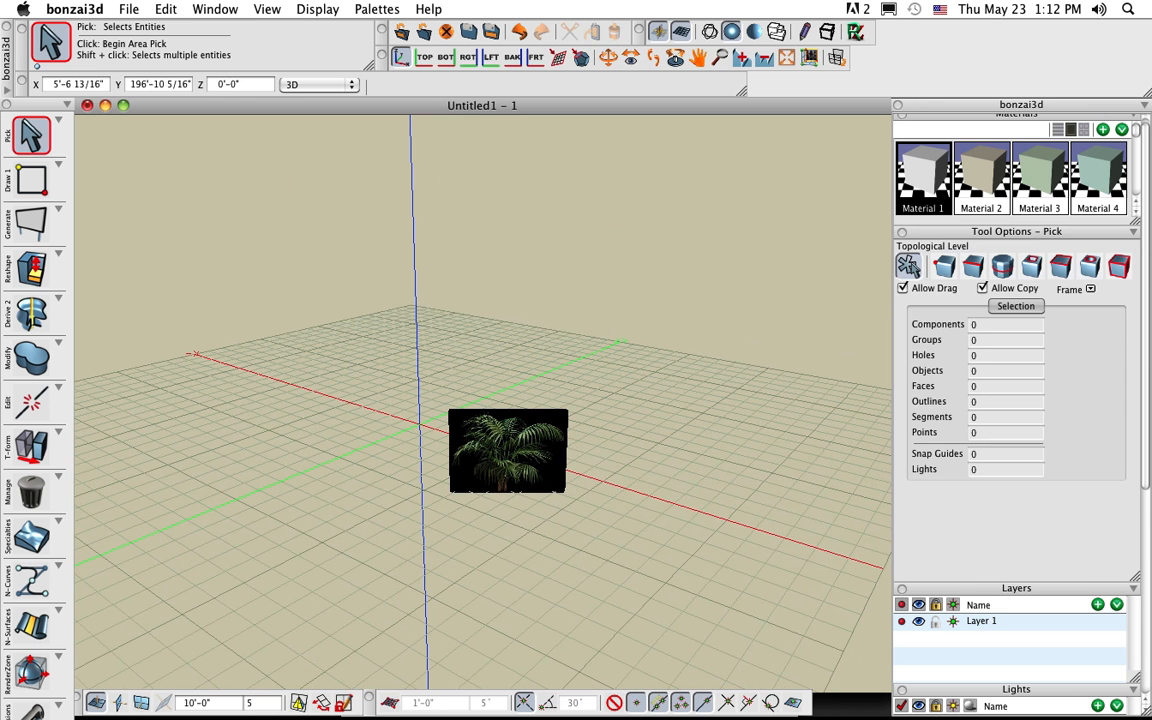
Open the parameters of the _plant material and set its transparency type to Texture
left_click_drag(1146, 191, 1146, 175)
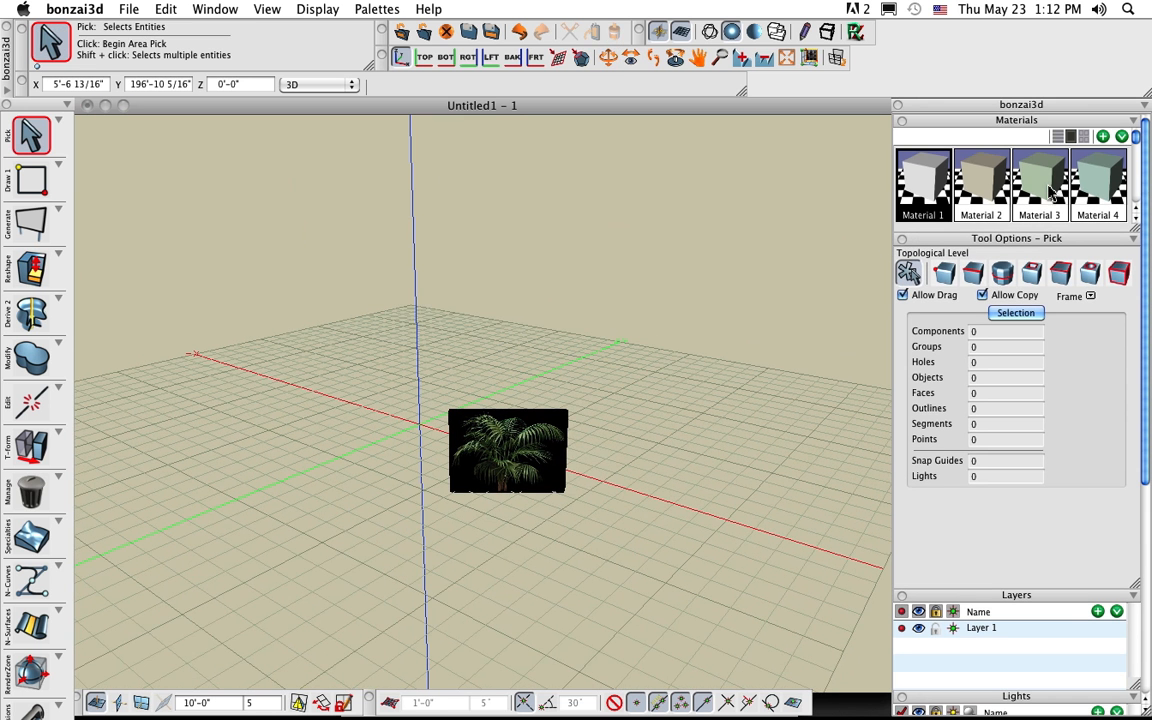
scroll(1050, 190, "down", 6)
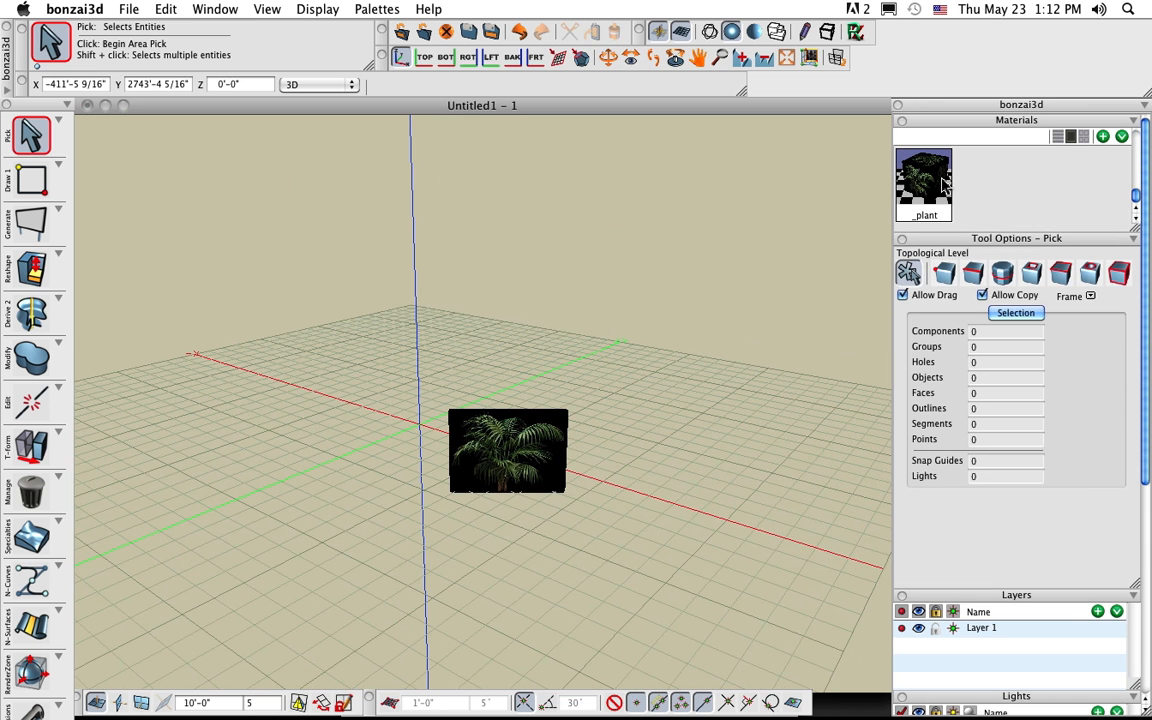
left_click(927, 182)
double_click(927, 185)
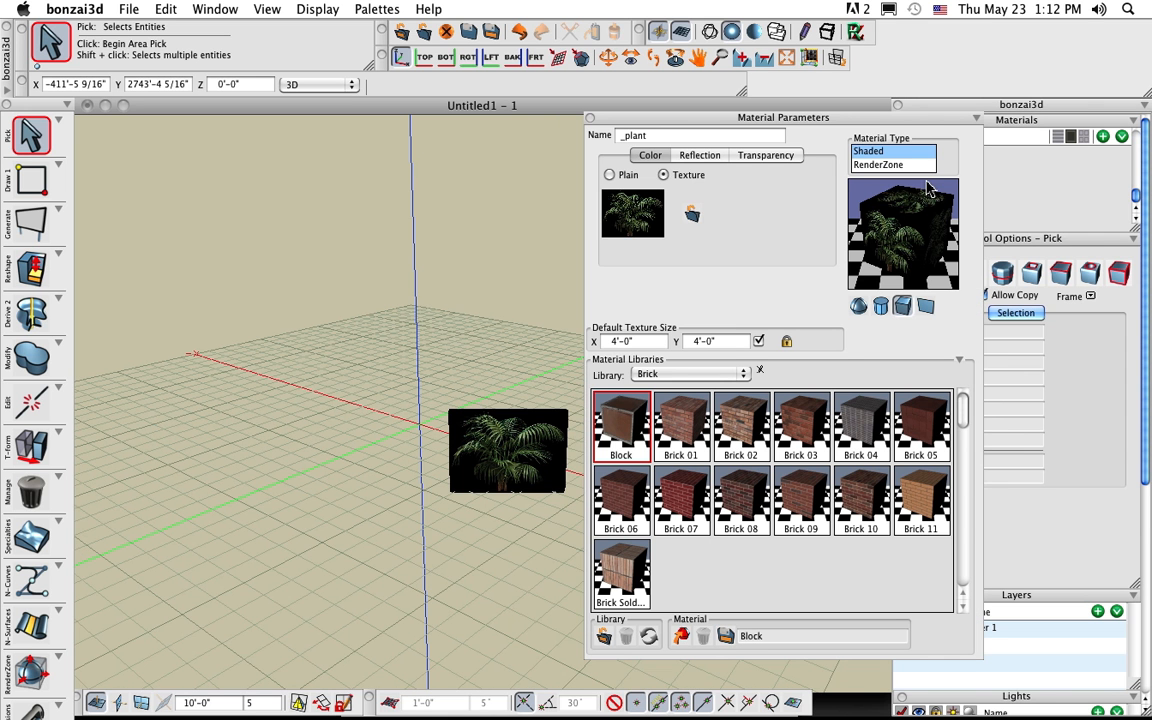
left_click(778, 158)
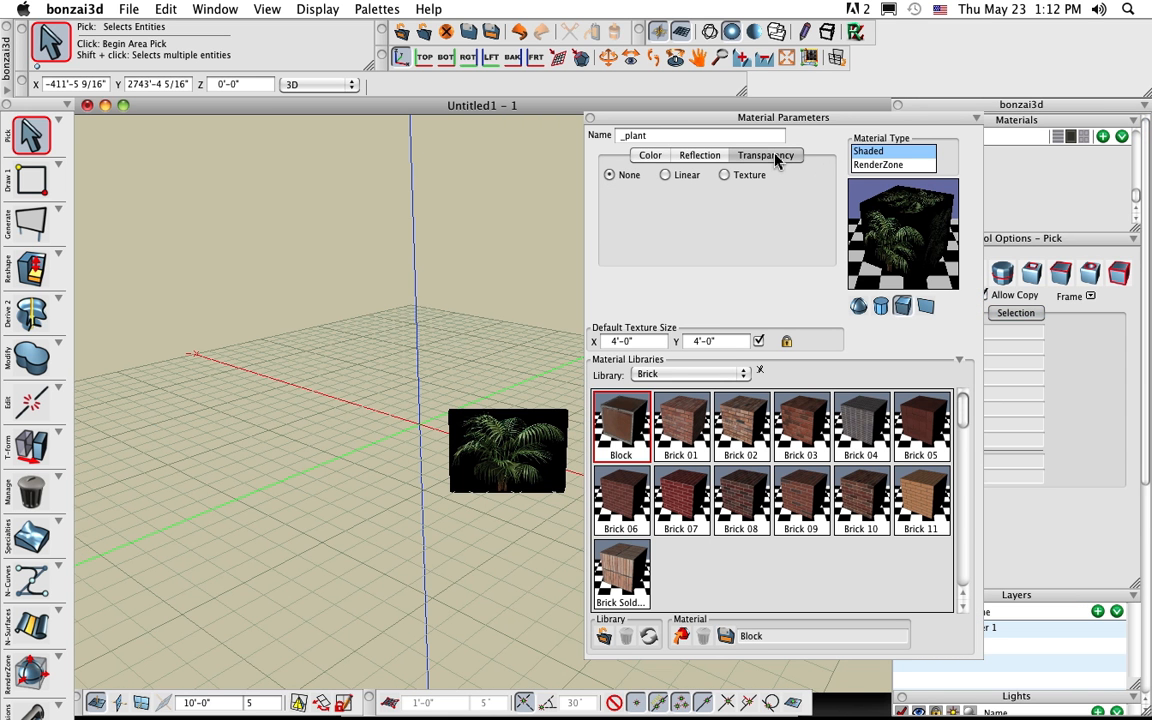
left_click(747, 178)
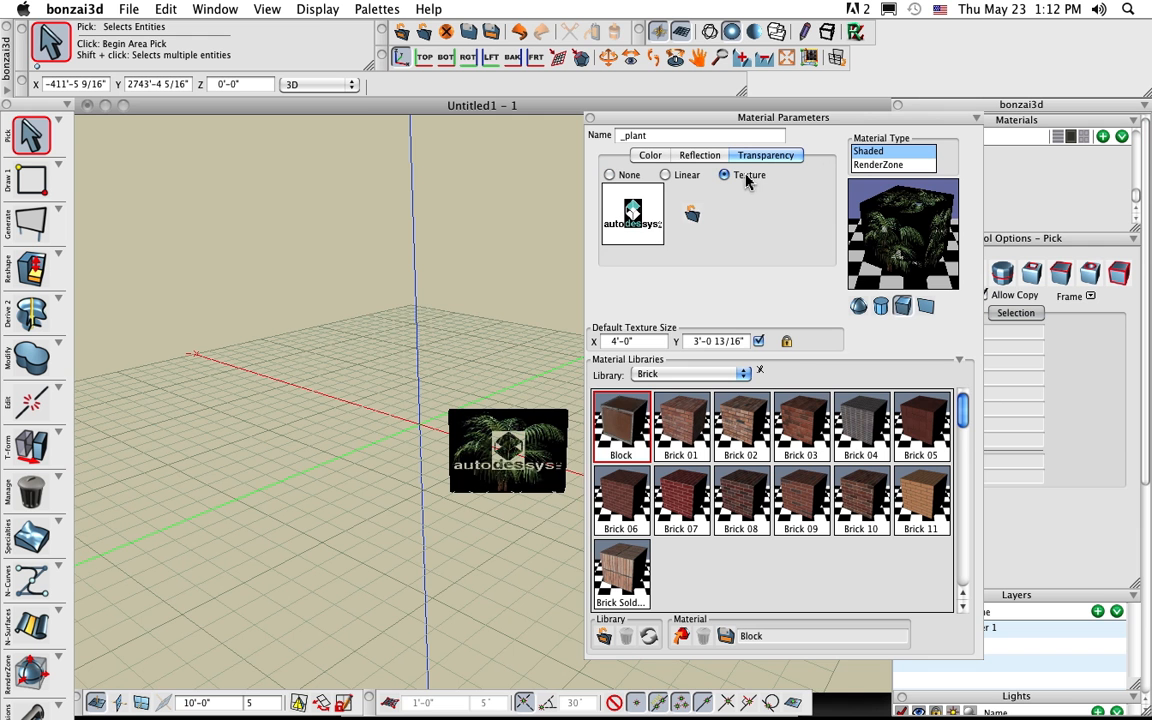
Load _plant.tif from the Demo folder as the material's transparency map, use its alpha channel, and close the material parameters
left_click(693, 214)
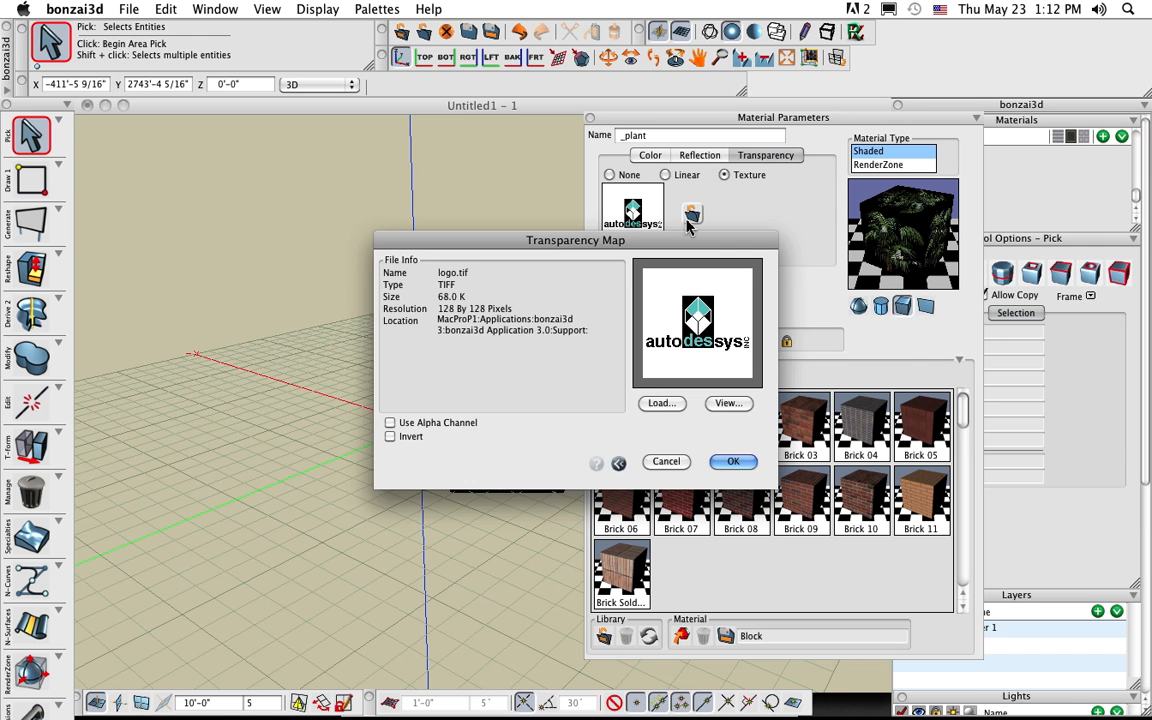
left_click(658, 404)
left_click(677, 326)
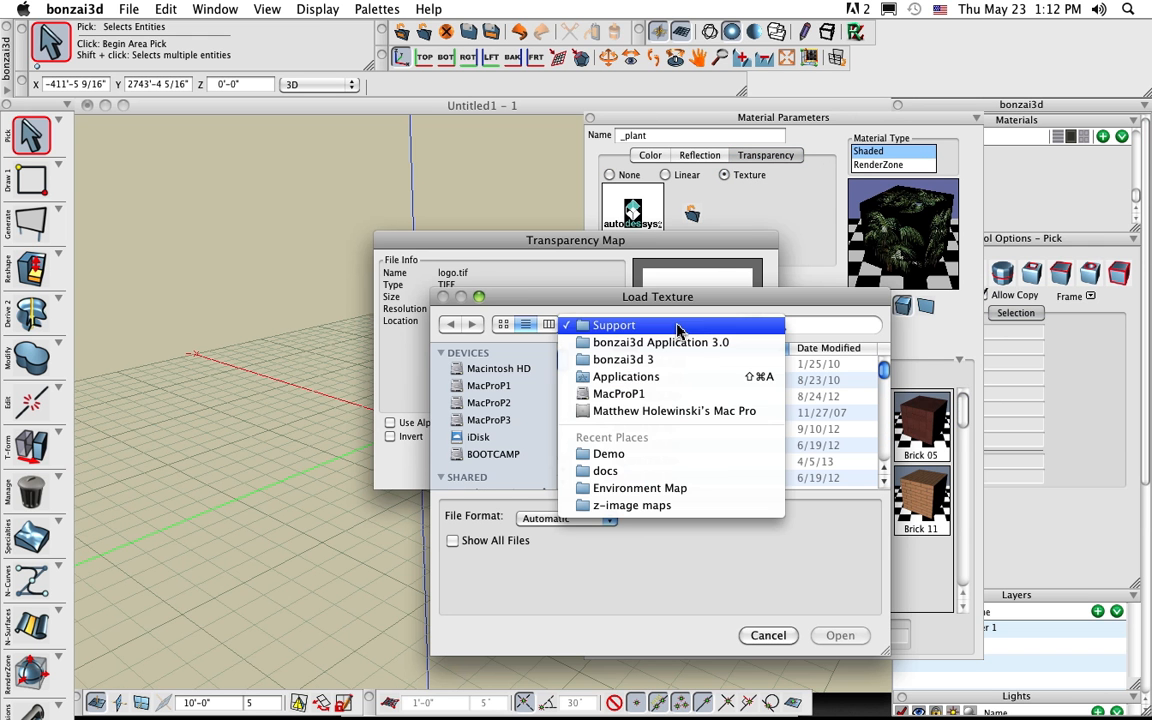
left_click(678, 453)
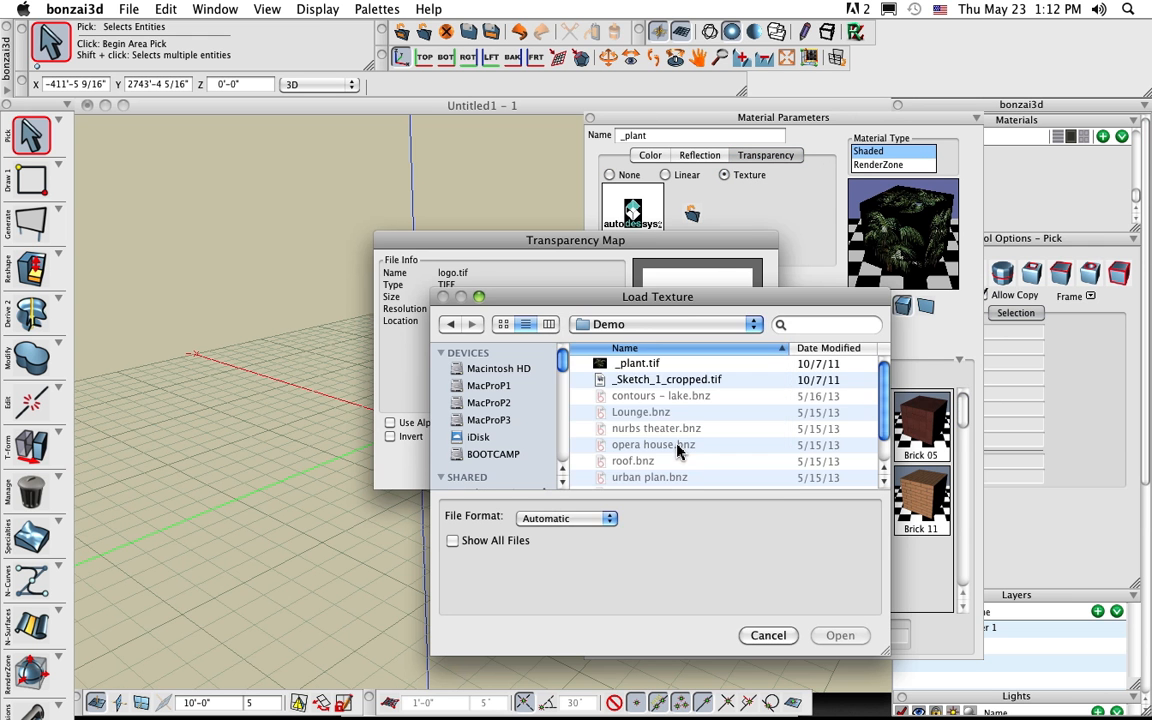
left_click(648, 364)
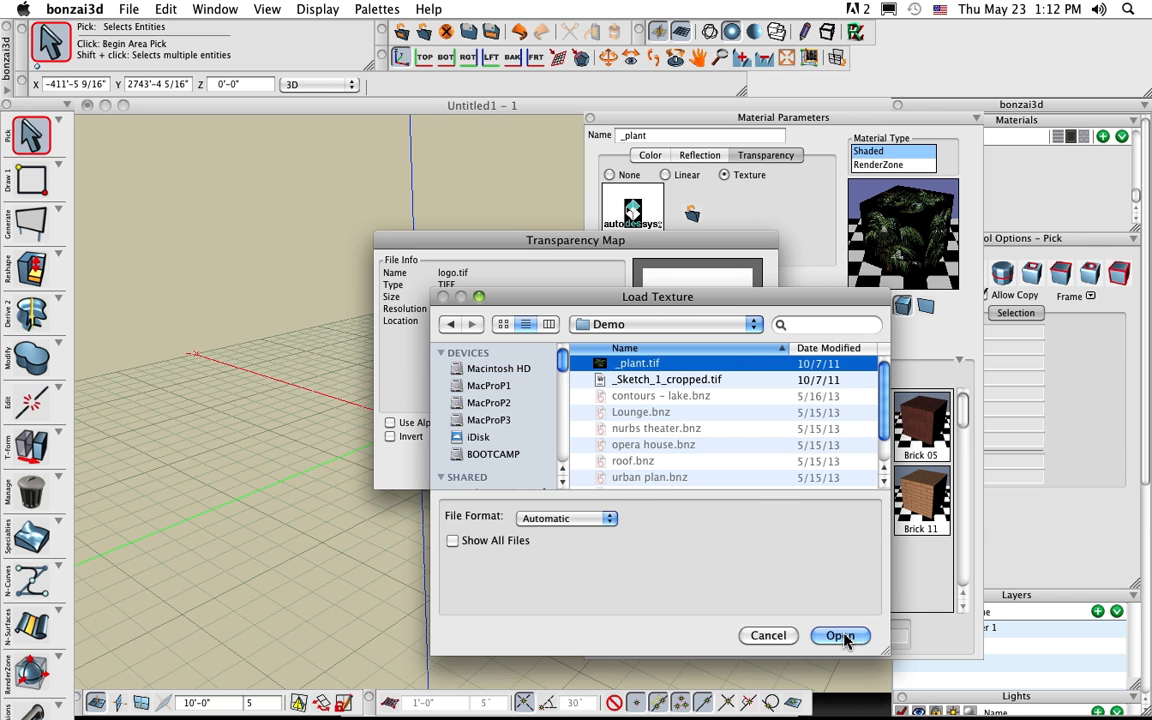
left_click(840, 635)
left_click(391, 423)
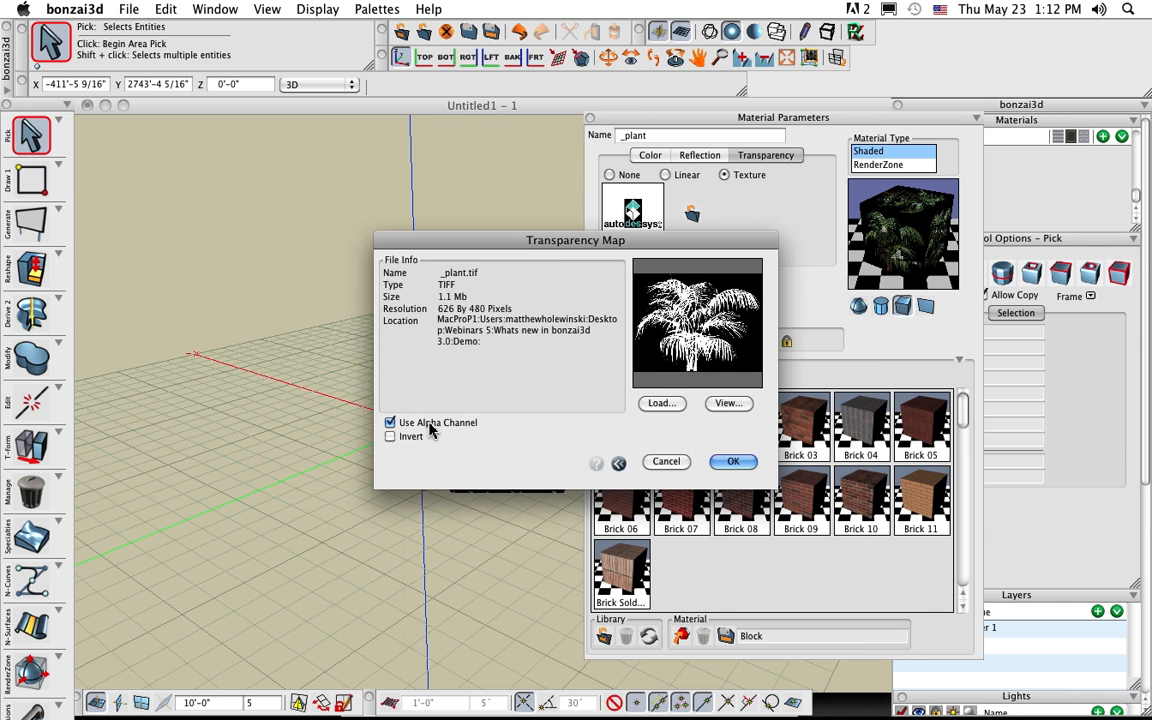
left_click(731, 463)
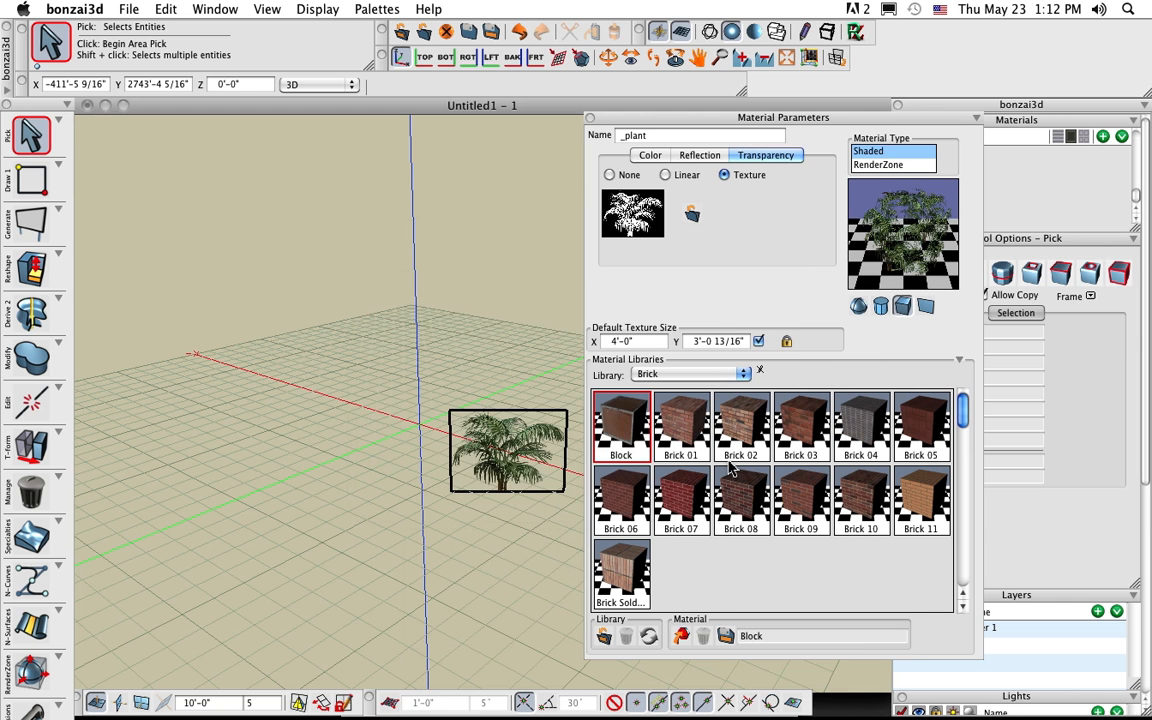
left_click(589, 118)
Examine the plant billboard in the shaded display mode without object outlines, and restore the previous shaded display mode
middle_click_drag(509, 558, 590, 567)
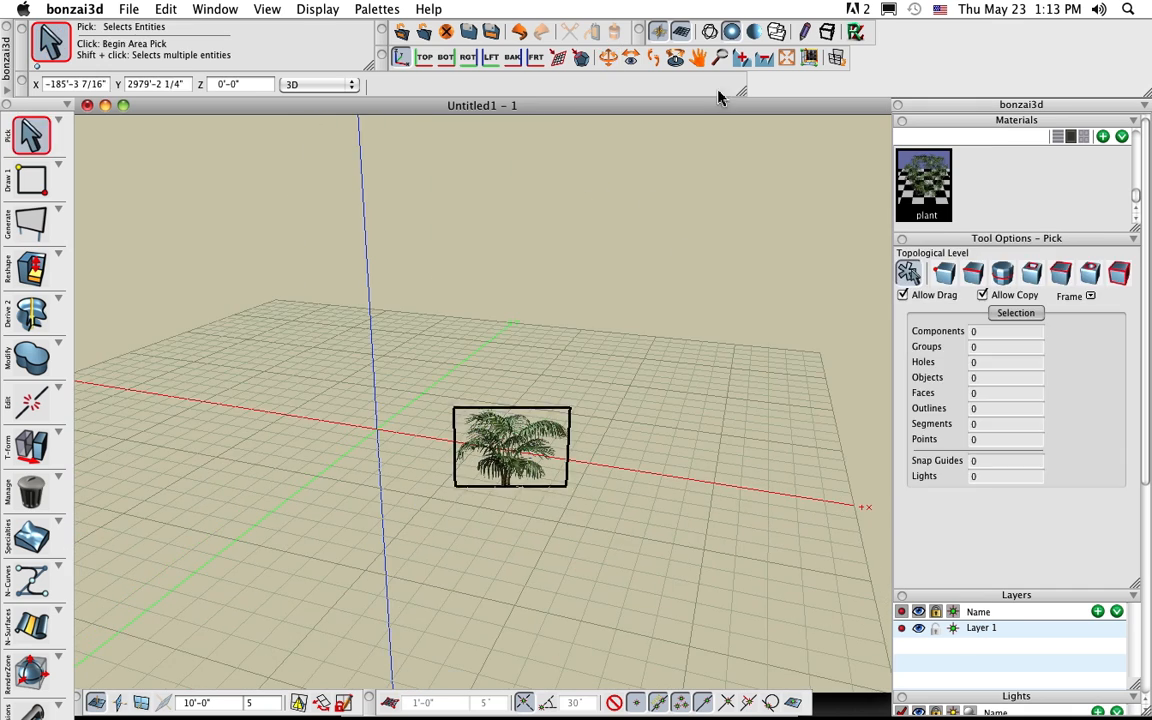
left_click(774, 32)
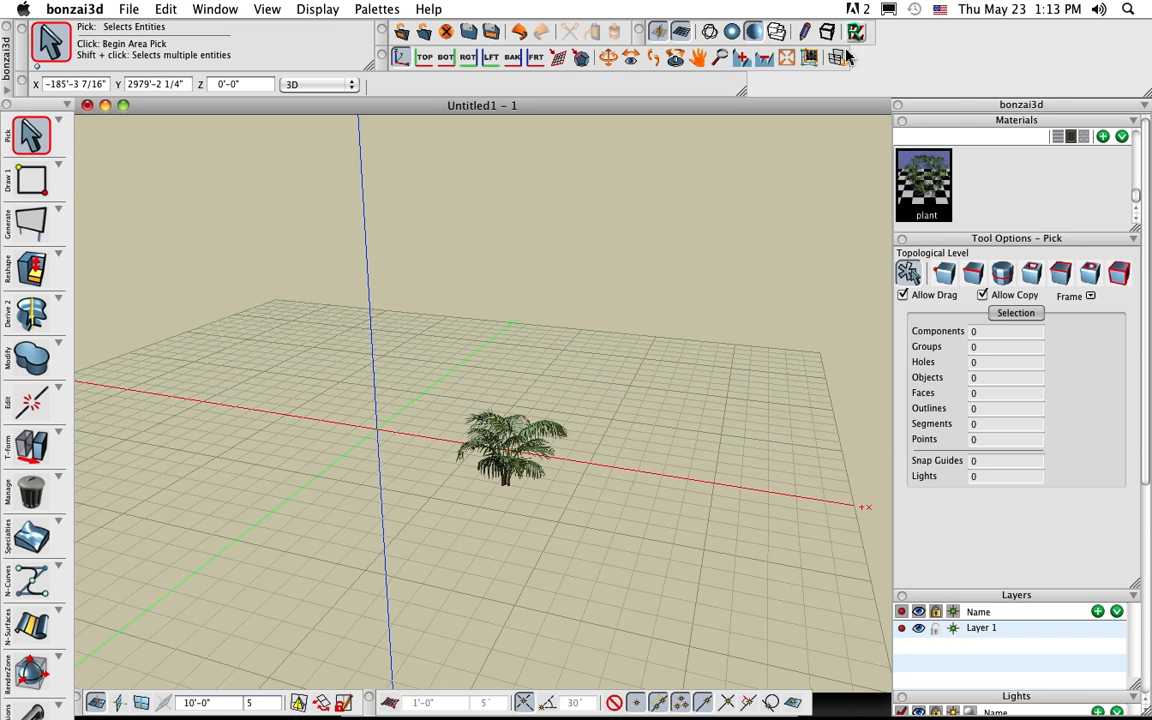
mouse_move(563, 536)
middle_mouse_down()
mouse_move(650, 535)
mouse_move(577, 543)
middle_mouse_up()
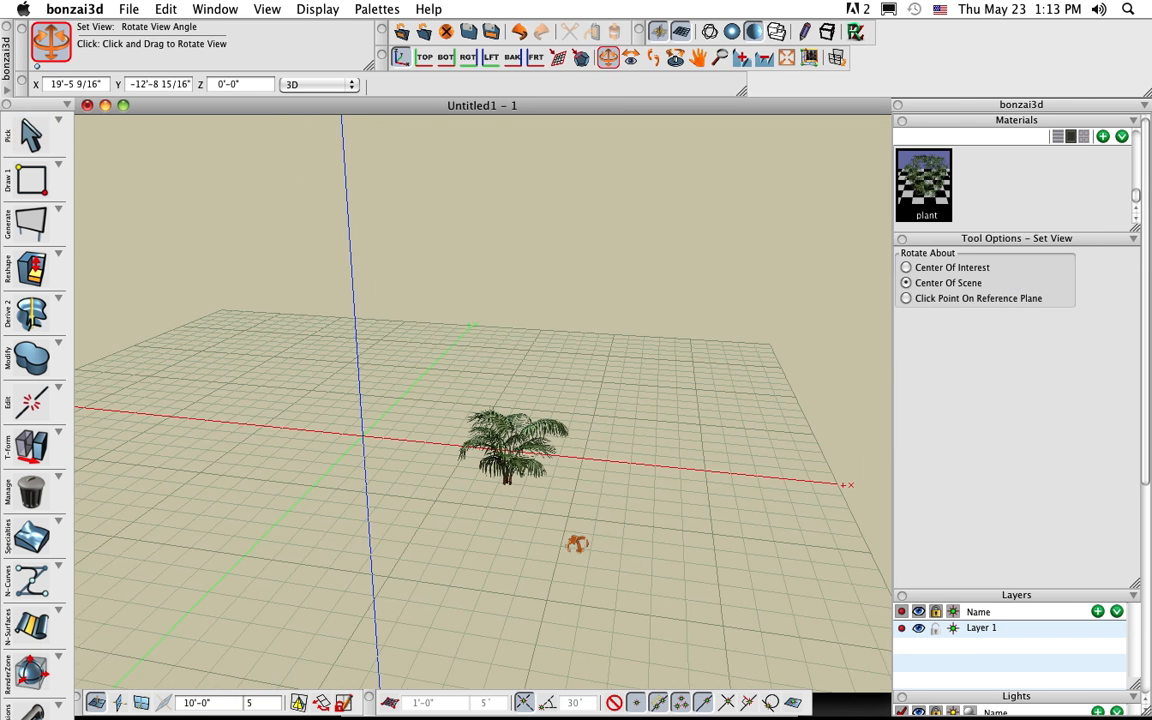
left_click(733, 33)
Start another Billboard object and load _Sketch_1_cropped.tif from the Demo folder as its image
middle_click_drag(681, 463, 681, 404)
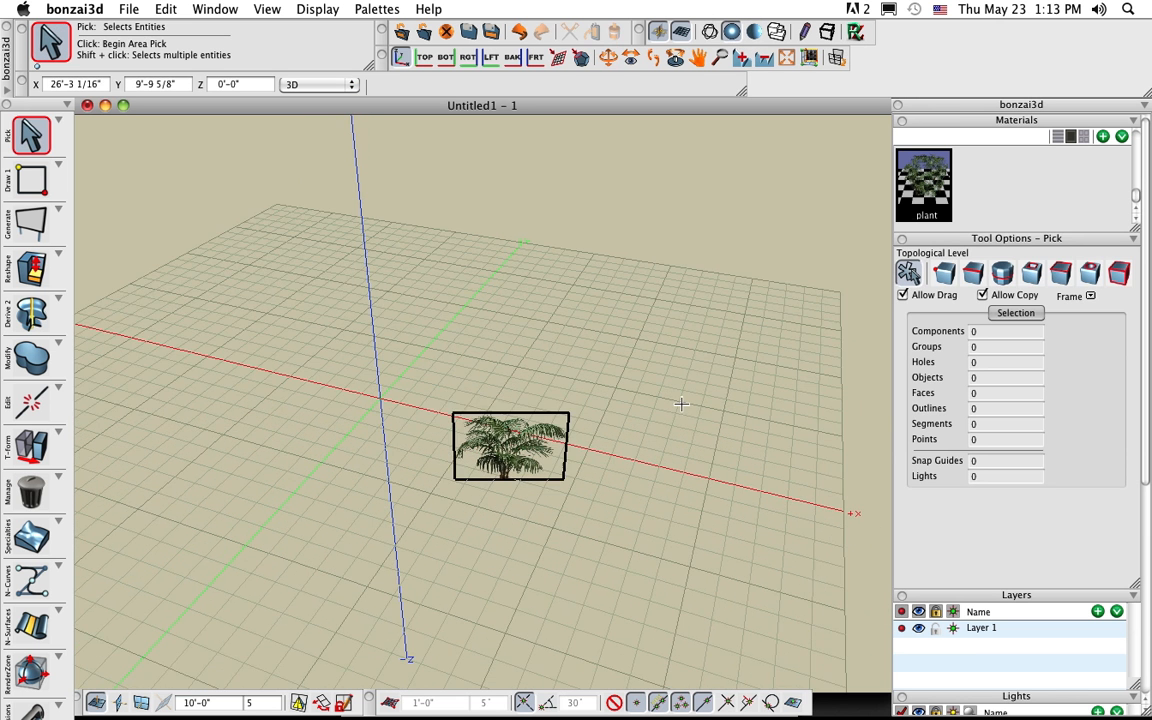
scroll(681, 404, "down", 3)
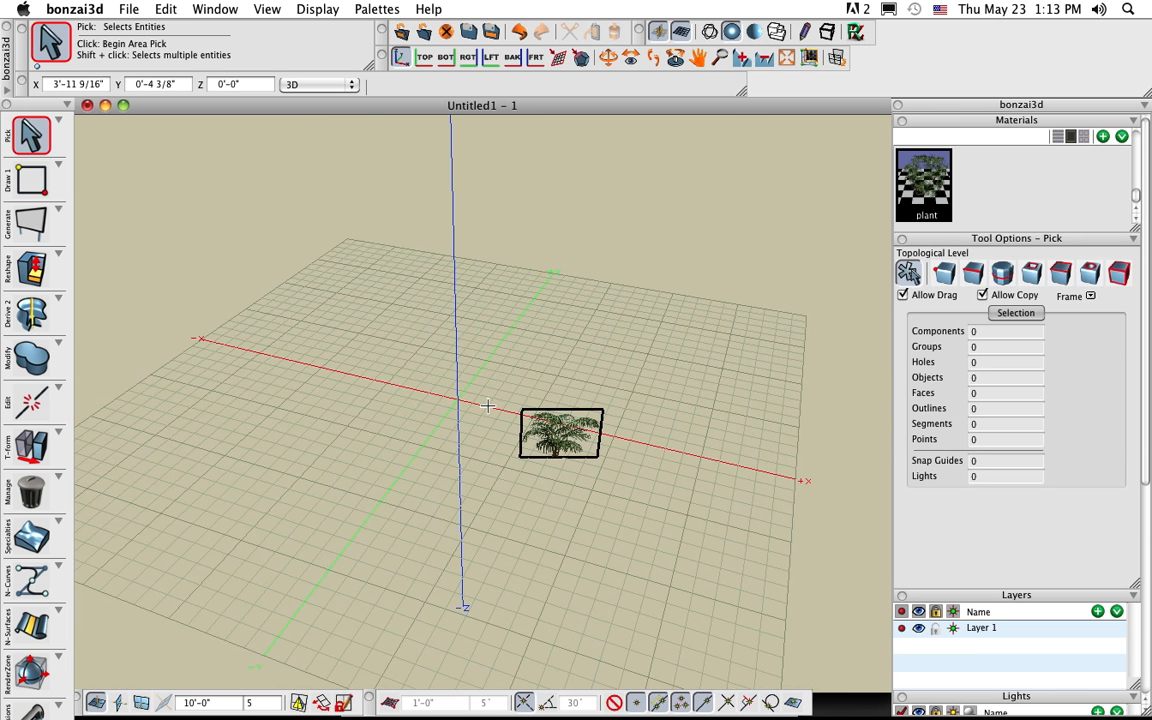
left_click_drag(41, 224, 362, 256)
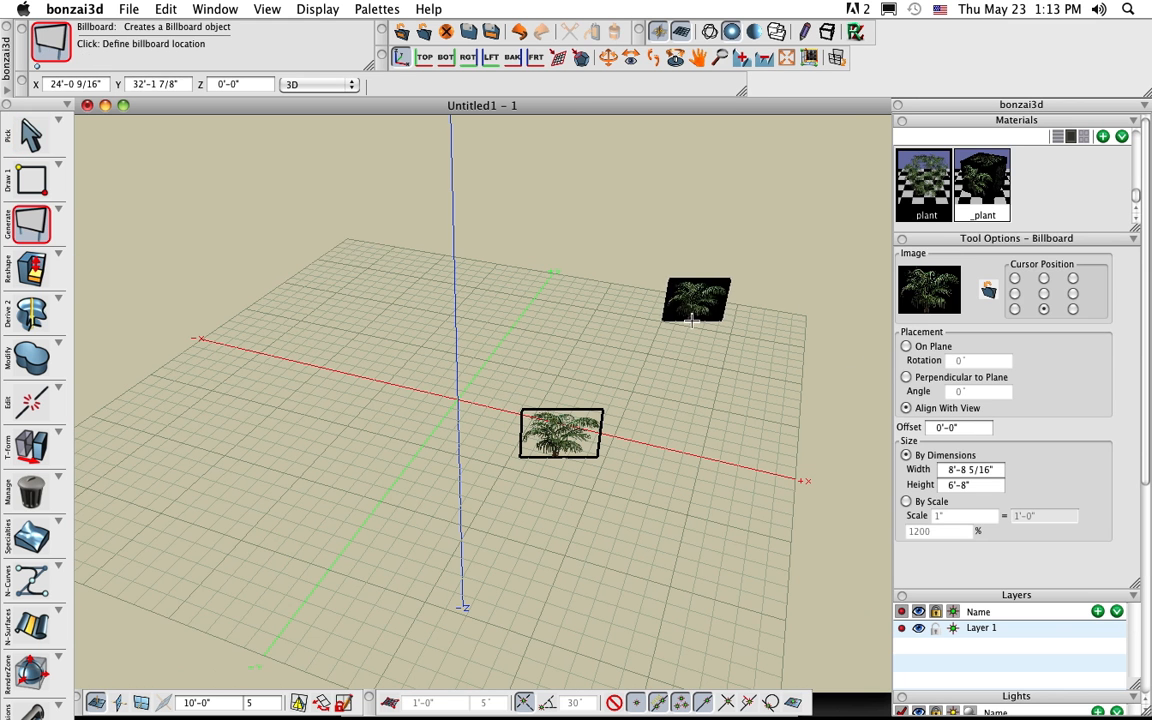
left_click(988, 290)
left_click(662, 415)
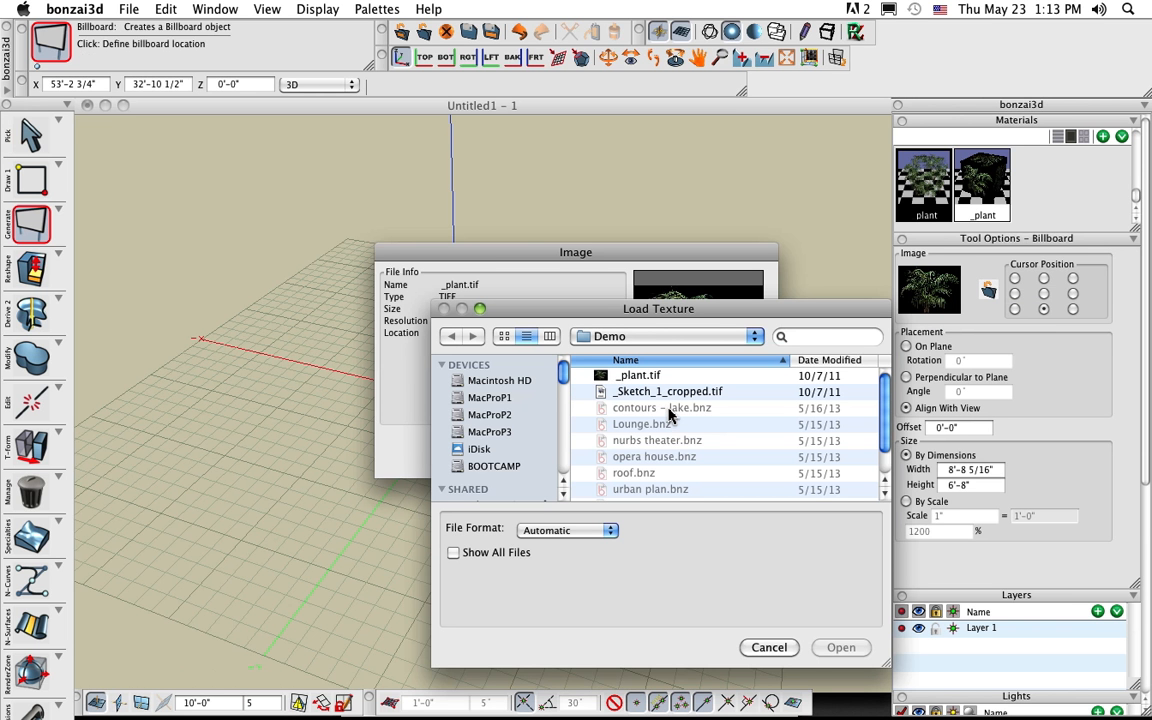
left_click(665, 391)
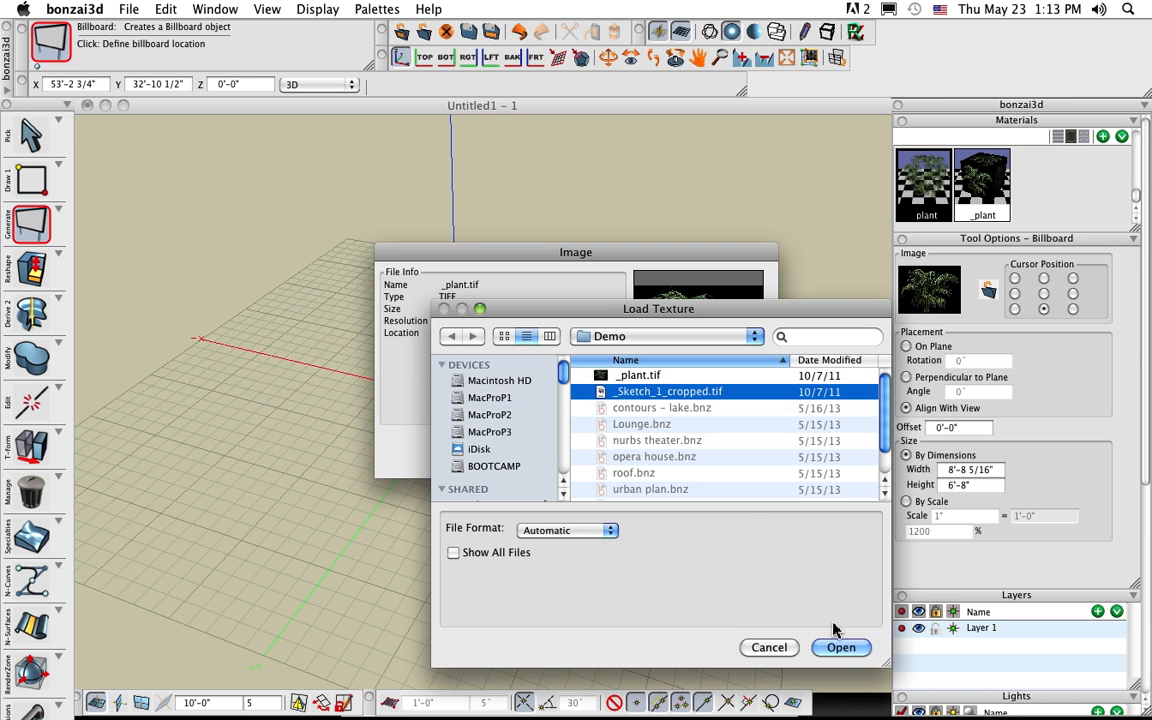
left_click(841, 647)
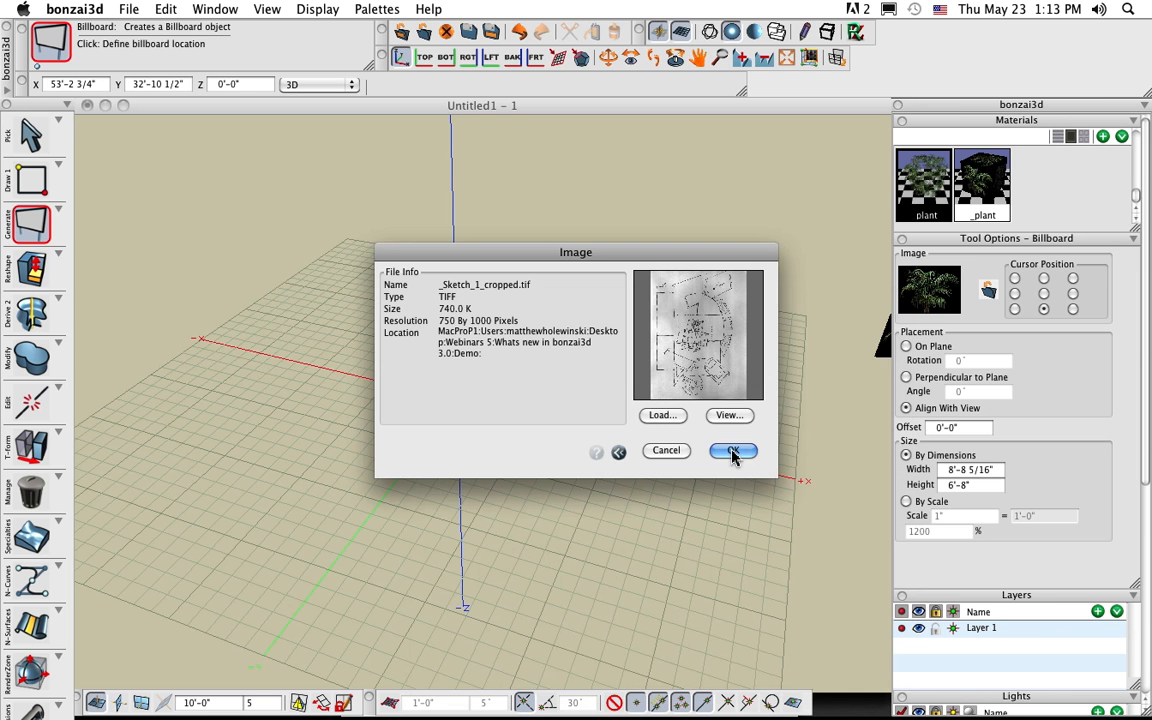
left_click(733, 452)
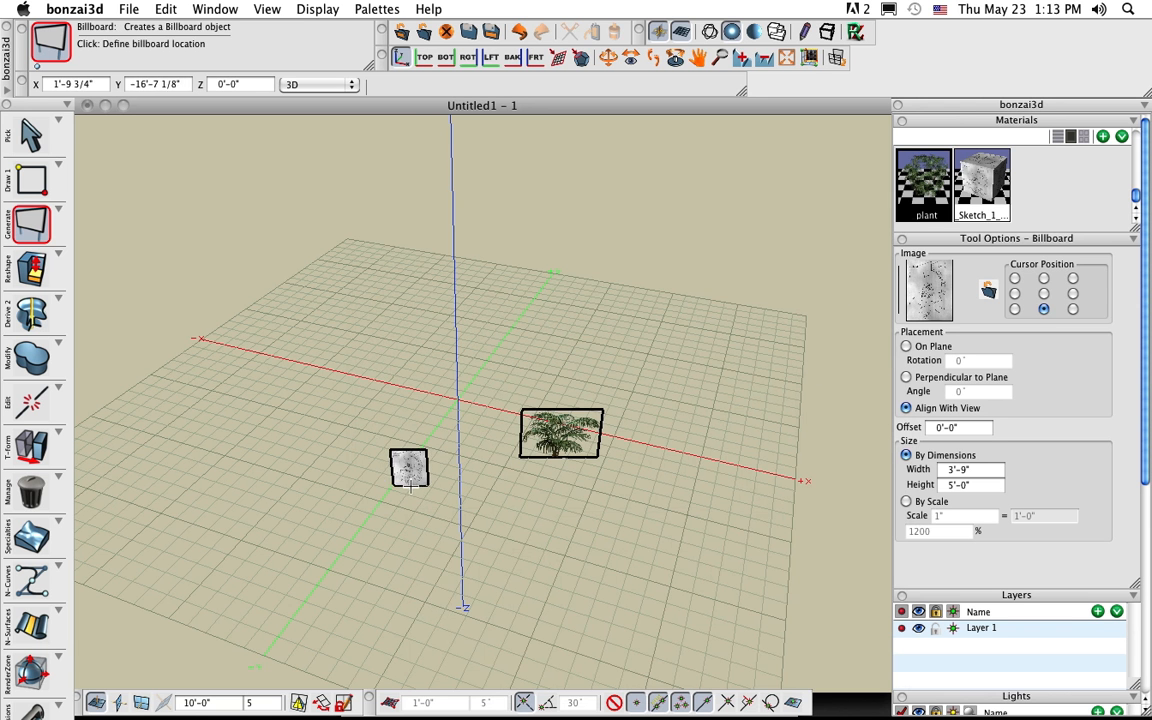
scroll(668, 446, "up", 1)
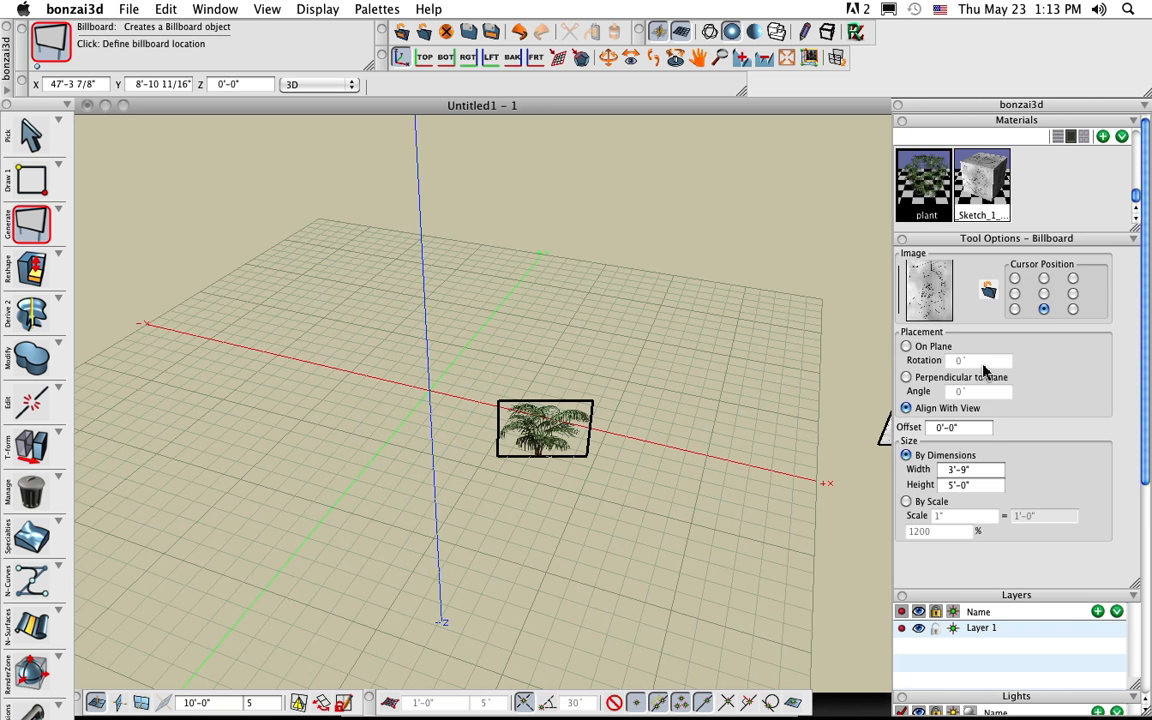
Place the sketch billboard flat on the reference plane beside the Y axis, sized by a scale of 1/8" = 1'-0"
left_click(929, 349)
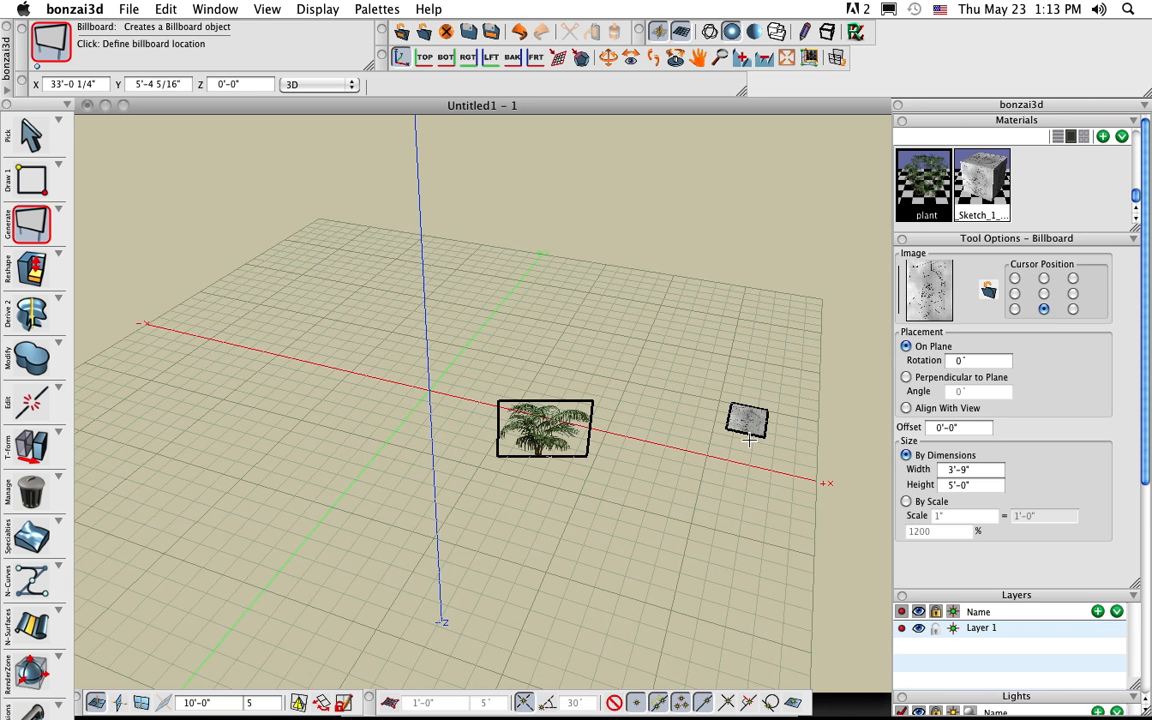
left_click(922, 504)
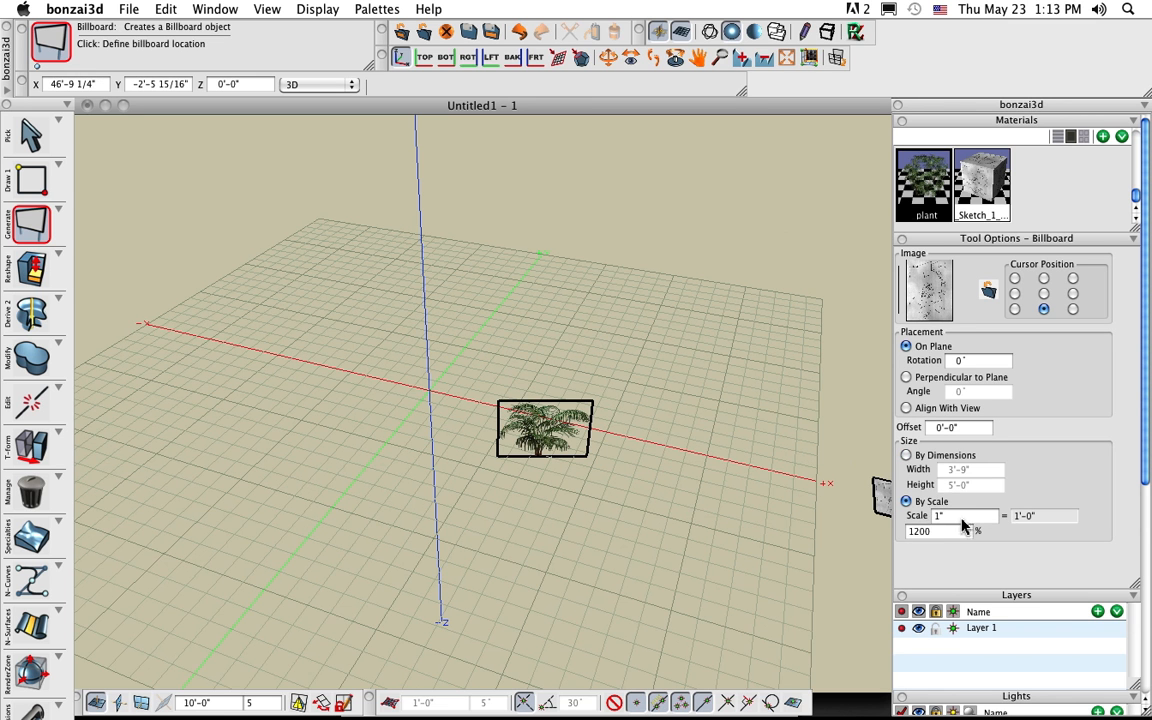
left_click(928, 516)
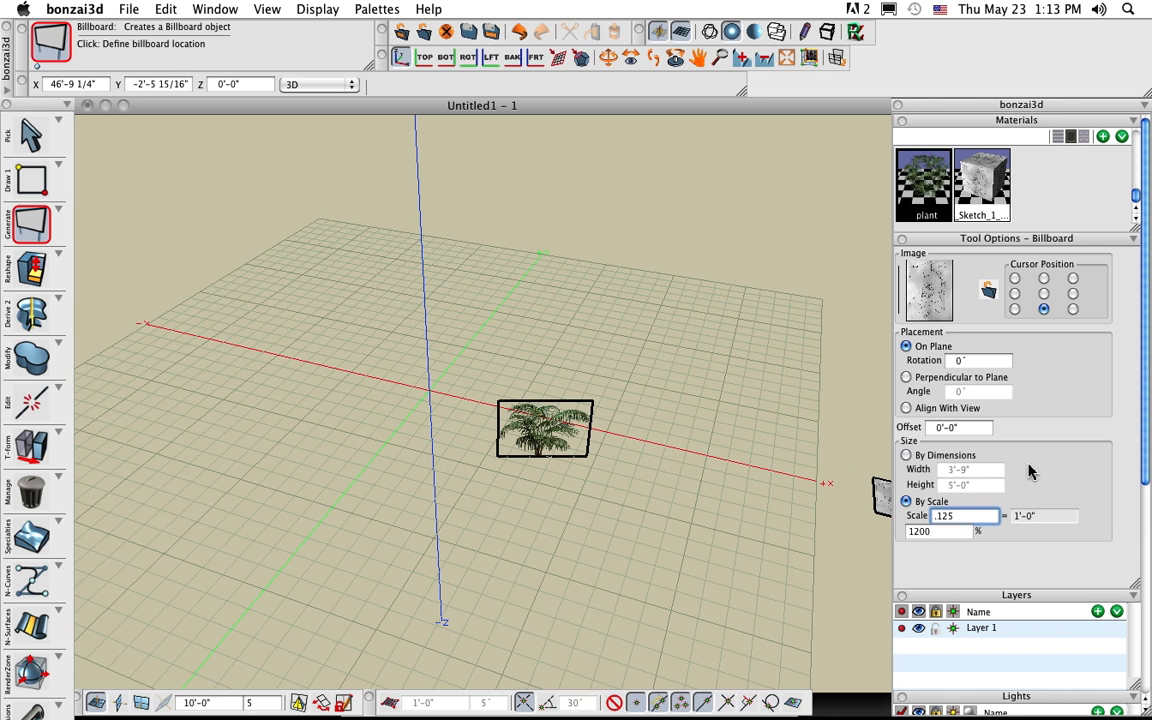
key("Return")
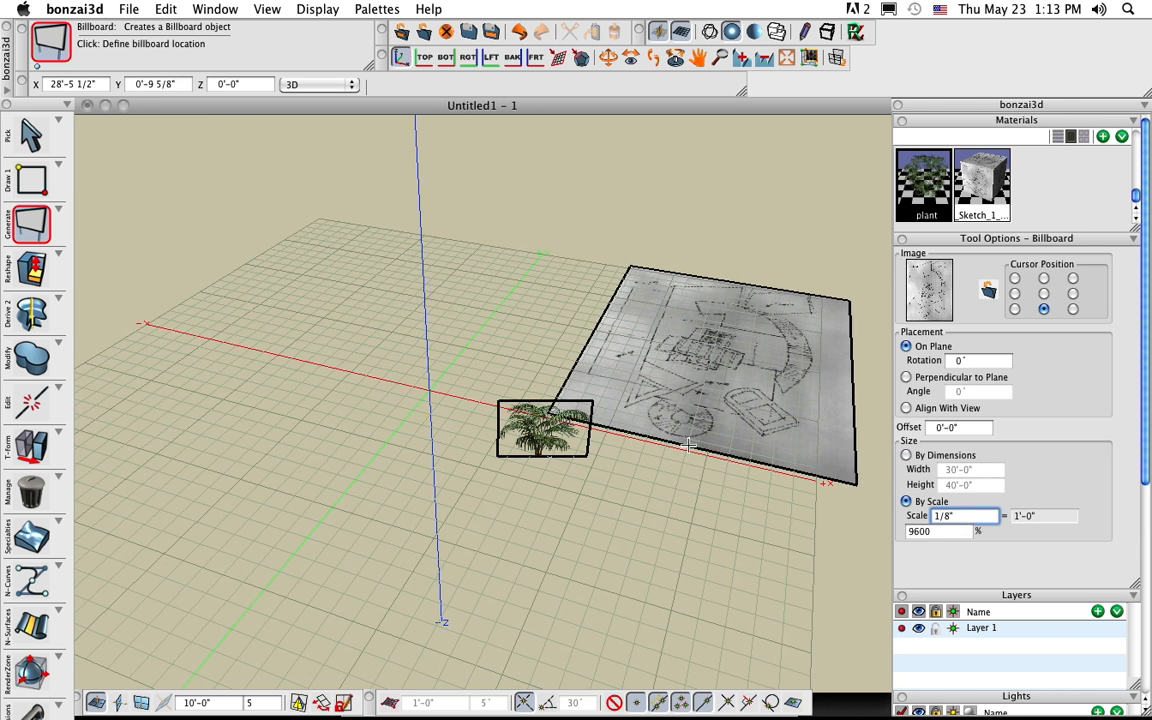
scroll(688, 445, "down", 3)
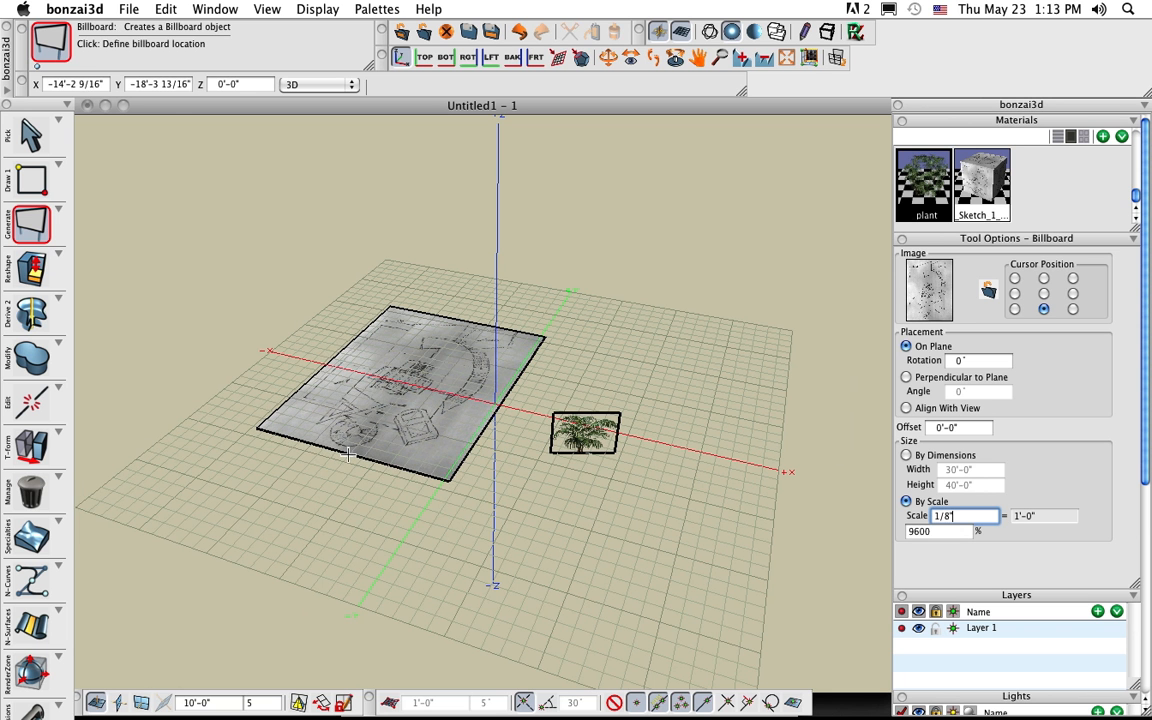
left_click(351, 456)
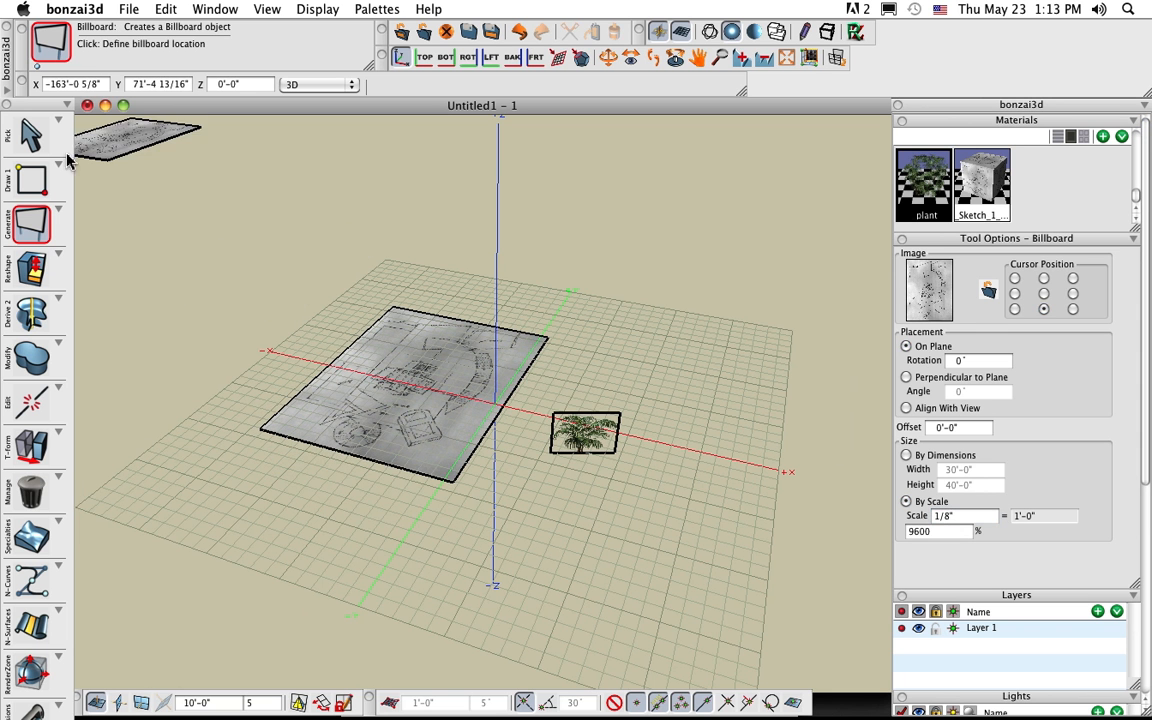
left_click(31, 133)
Raise the image texture resolution in the Shaded Work display options to 1024 pixels
mouse_move(270, 400)
middle_mouse_down()
mouse_move(345, 450)
mouse_move(491, 458)
mouse_move(436, 442)
middle_mouse_up()
scroll(408, 455, "up", 10)
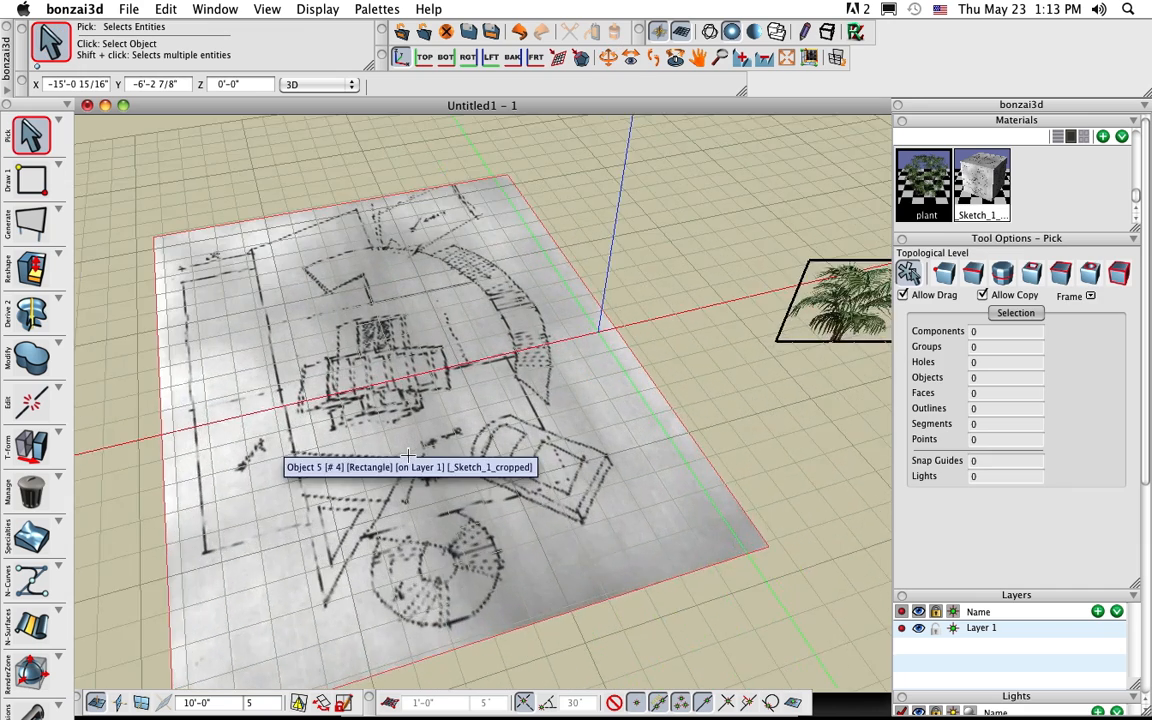
scroll(315, 392, "down", 10)
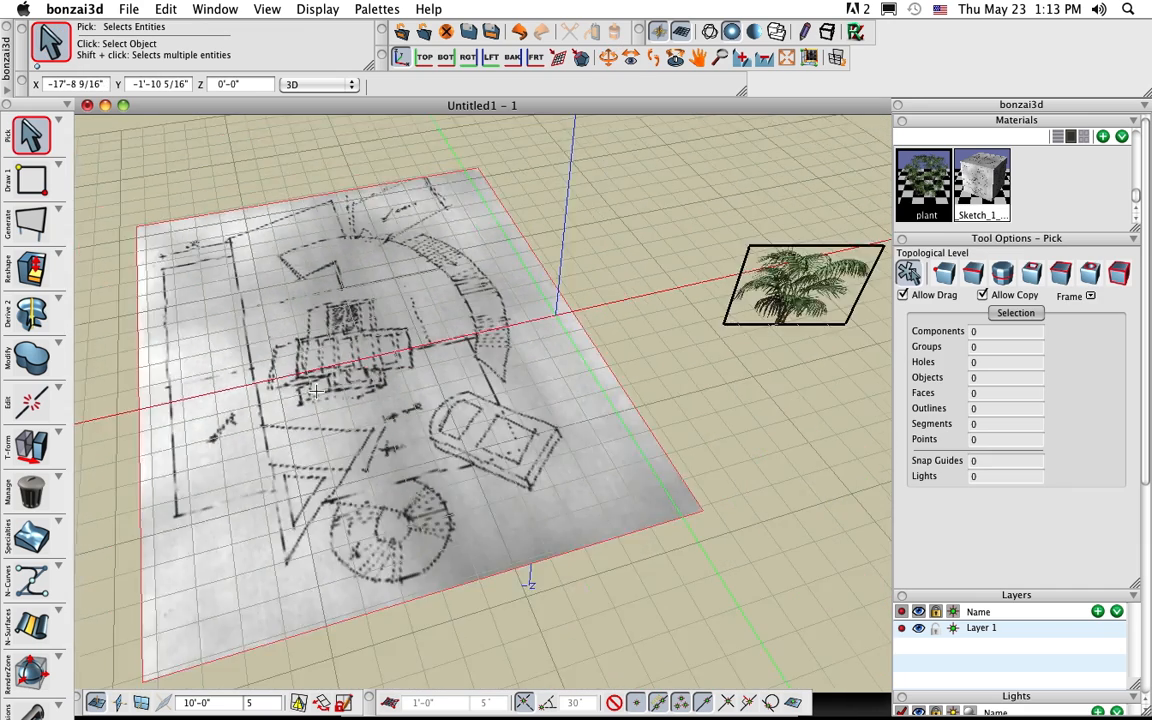
mouse_move(617, 463)
middle_mouse_down()
mouse_move(473, 481)
mouse_move(438, 467)
middle_mouse_up()
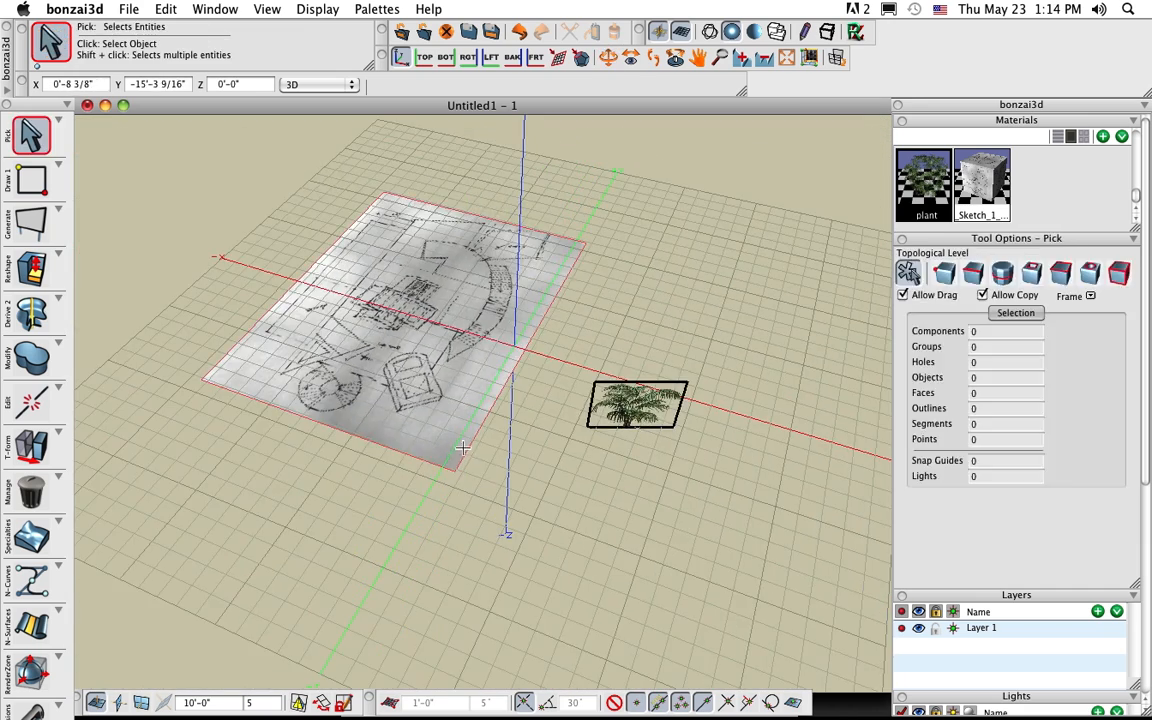
left_click(316, 9)
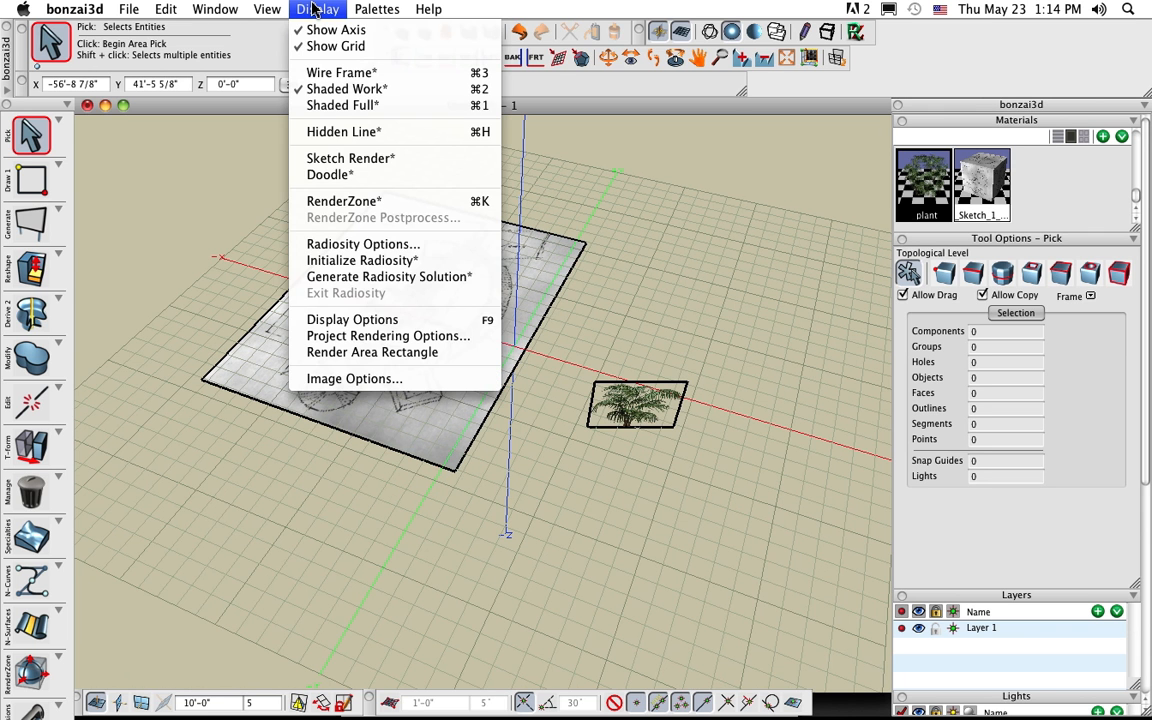
left_click(370, 320)
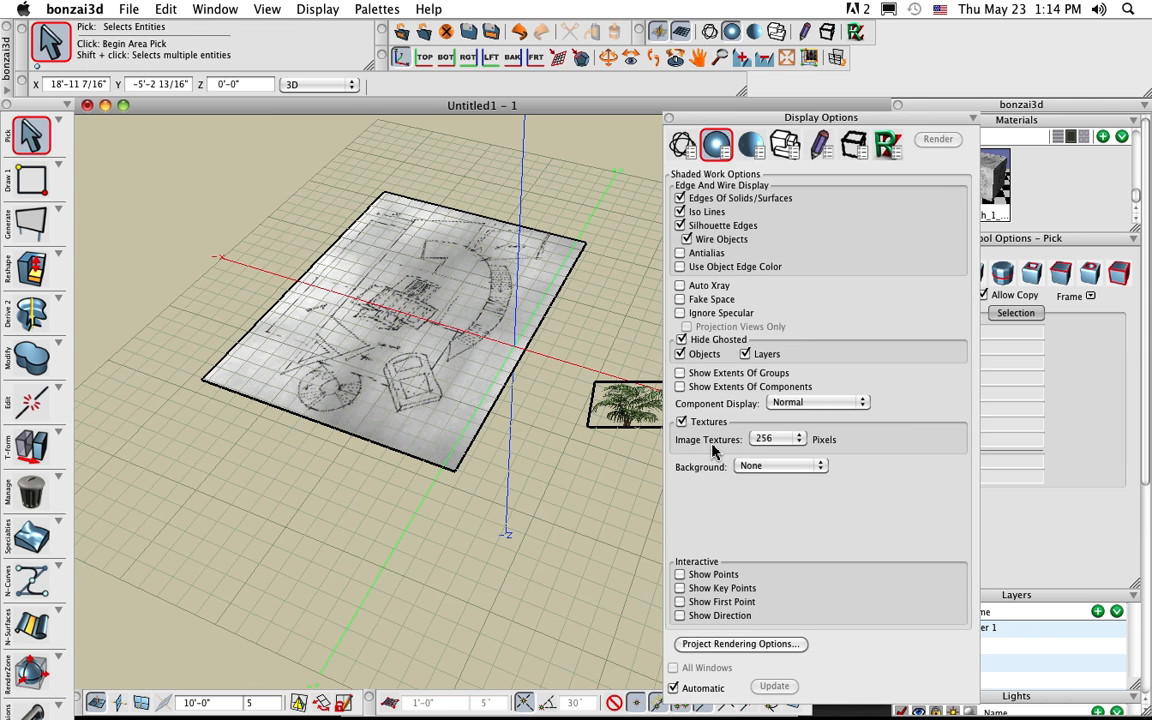
left_click(772, 441)
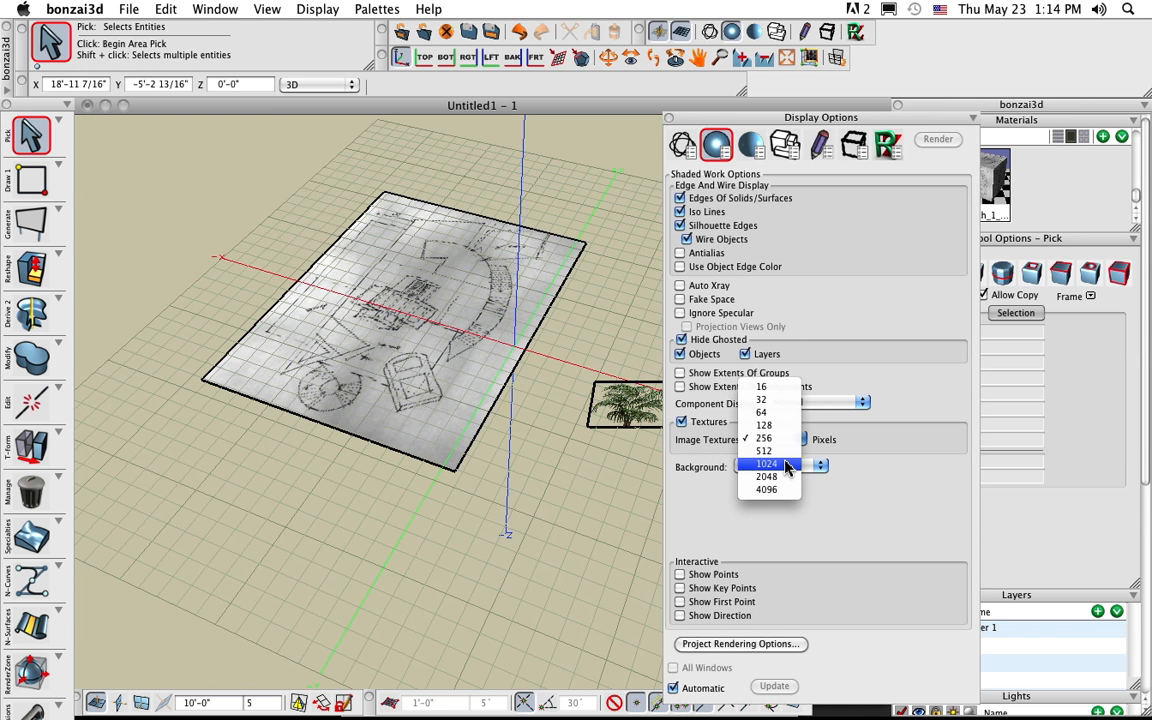
left_click(786, 466)
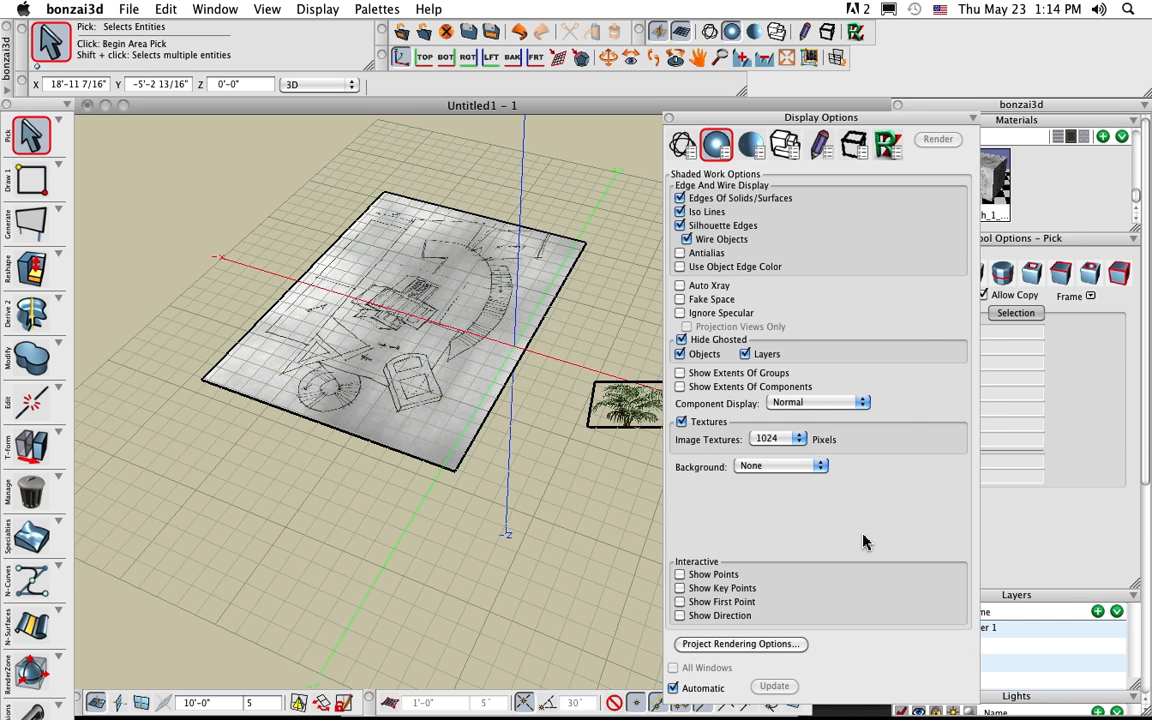
left_click(670, 117)
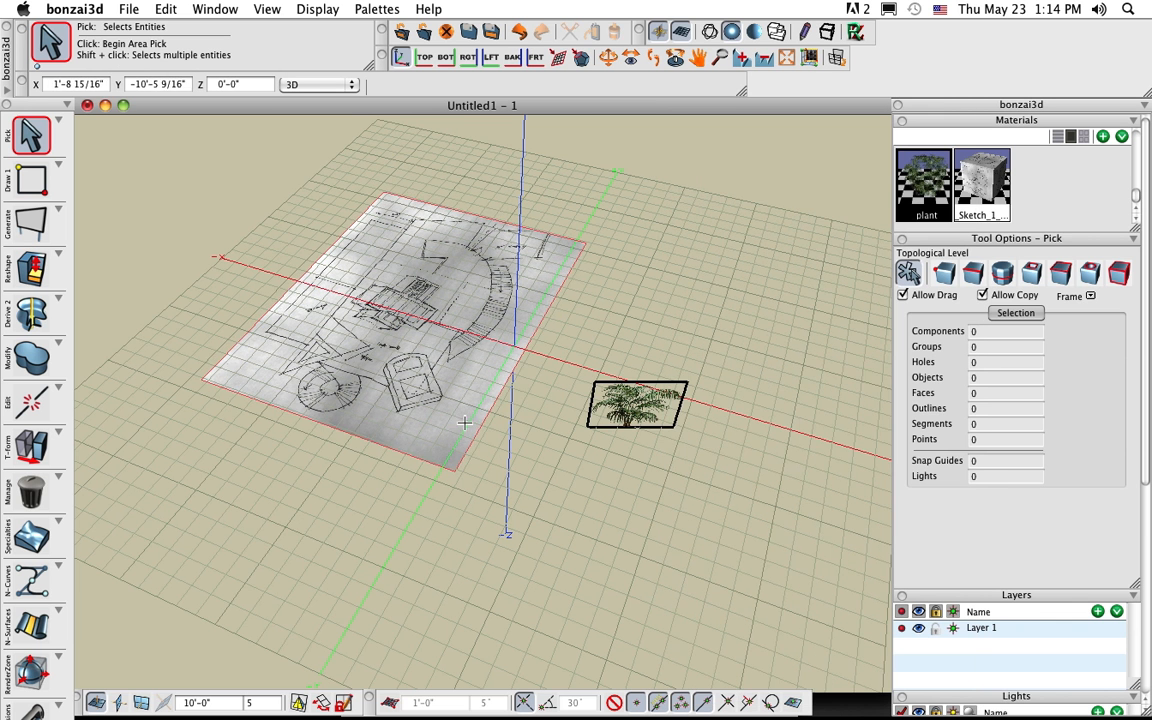
Examine the sharpness of the sketch billboard's linework up close and from several angles
scroll(393, 373, "up", 5)
mouse_move(393, 373)
middle_mouse_down()
mouse_move(594, 417)
mouse_move(642, 394)
mouse_move(661, 442)
mouse_move(545, 463)
mouse_move(500, 459)
mouse_move(494, 437)
middle_mouse_up()
scroll(653, 380, "down", 5)
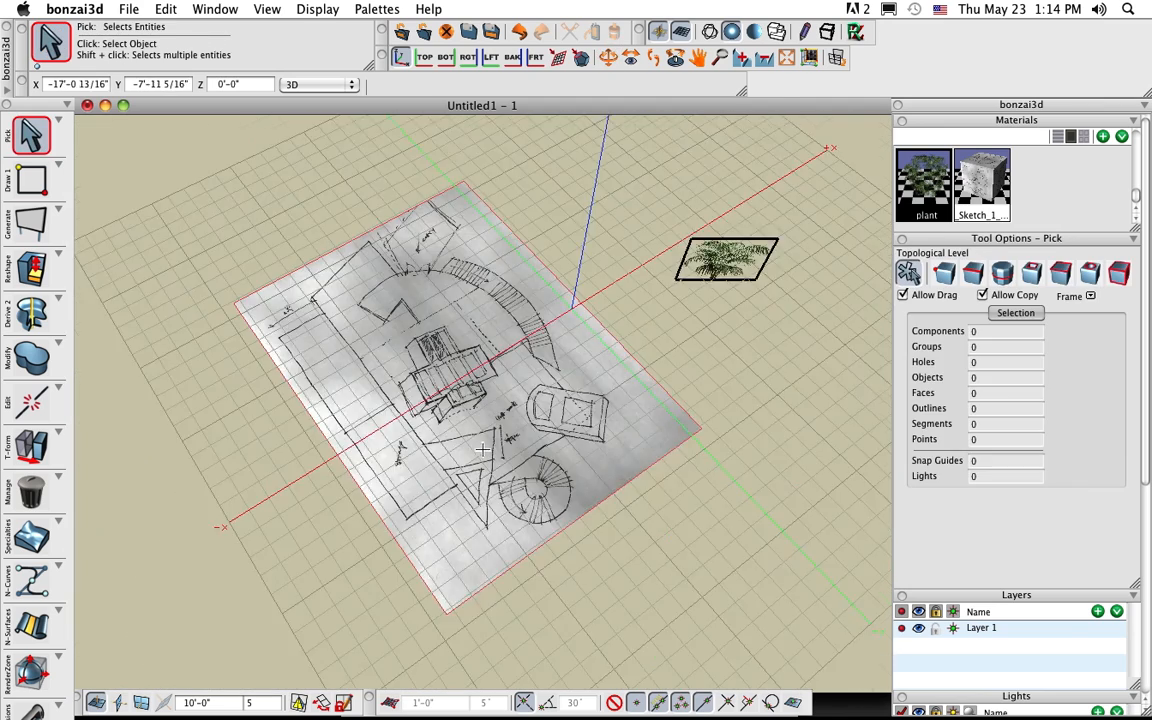
scroll(466, 441, "up", 5)
mouse_move(321, 423)
middle_mouse_down()
mouse_move(489, 501)
mouse_move(386, 481)
mouse_move(275, 417)
middle_mouse_up()
scroll(423, 373, "down", 4)
mouse_move(424, 372)
middle_mouse_down()
mouse_move(527, 406)
mouse_move(301, 404)
mouse_move(598, 316)
middle_mouse_up()
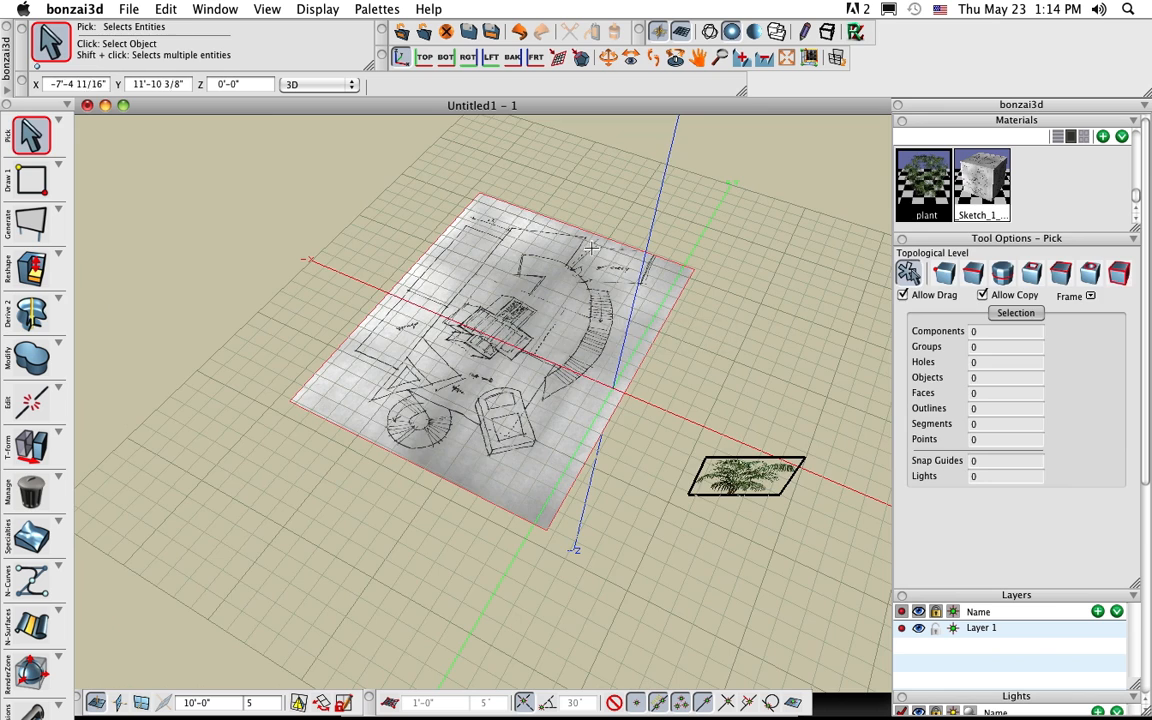
mouse_move(531, 220)
middle_mouse_down()
mouse_move(578, 373)
mouse_move(574, 415)
middle_mouse_up()
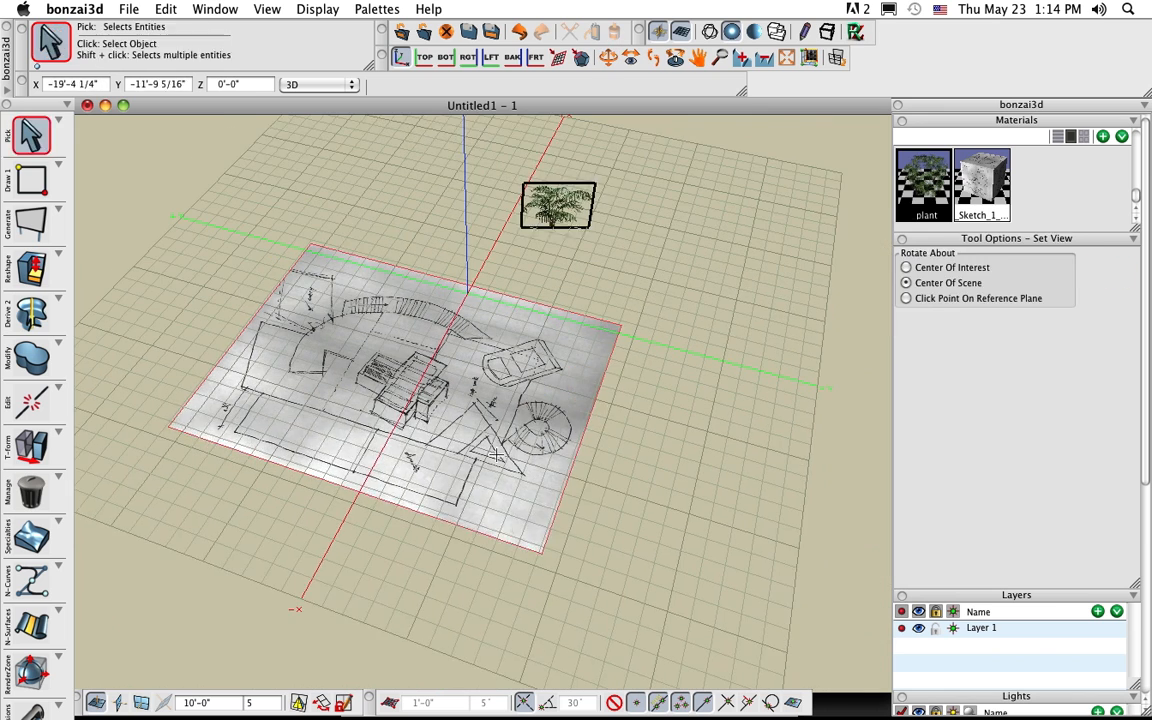
middle_click_drag(527, 380, 590, 337, "shift")
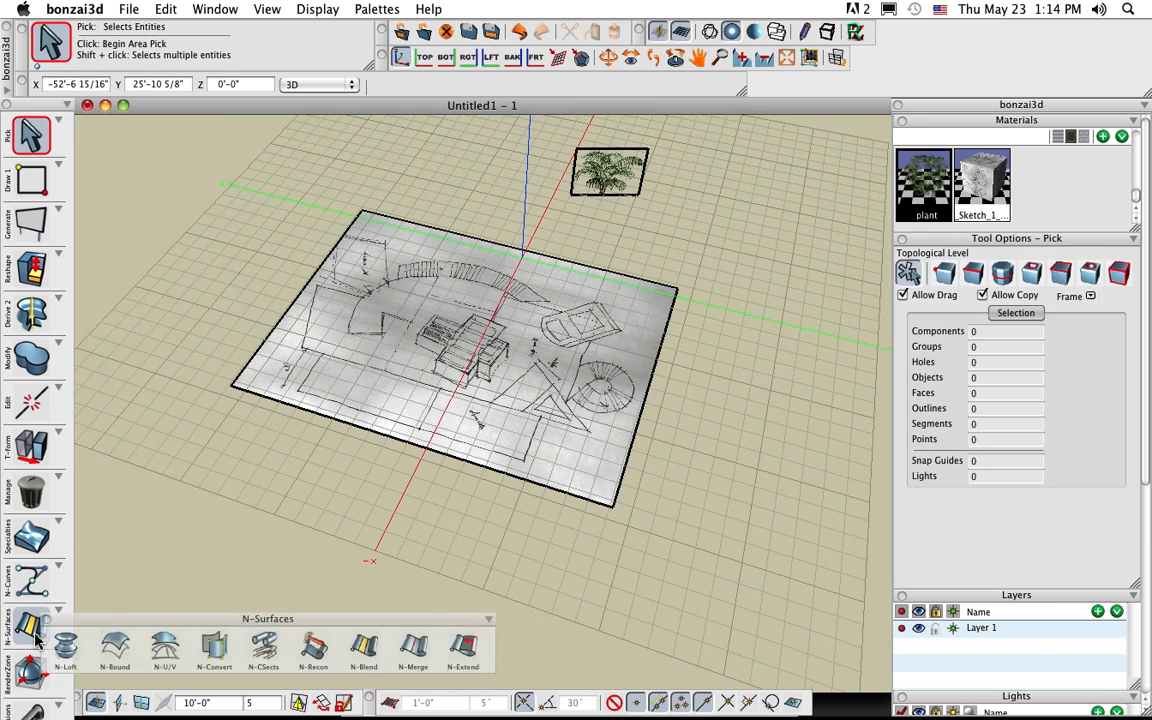
Measure the distance along the sketch's long rectangular room, from its outer corner to the dividing wall
mouse_move(33, 668)
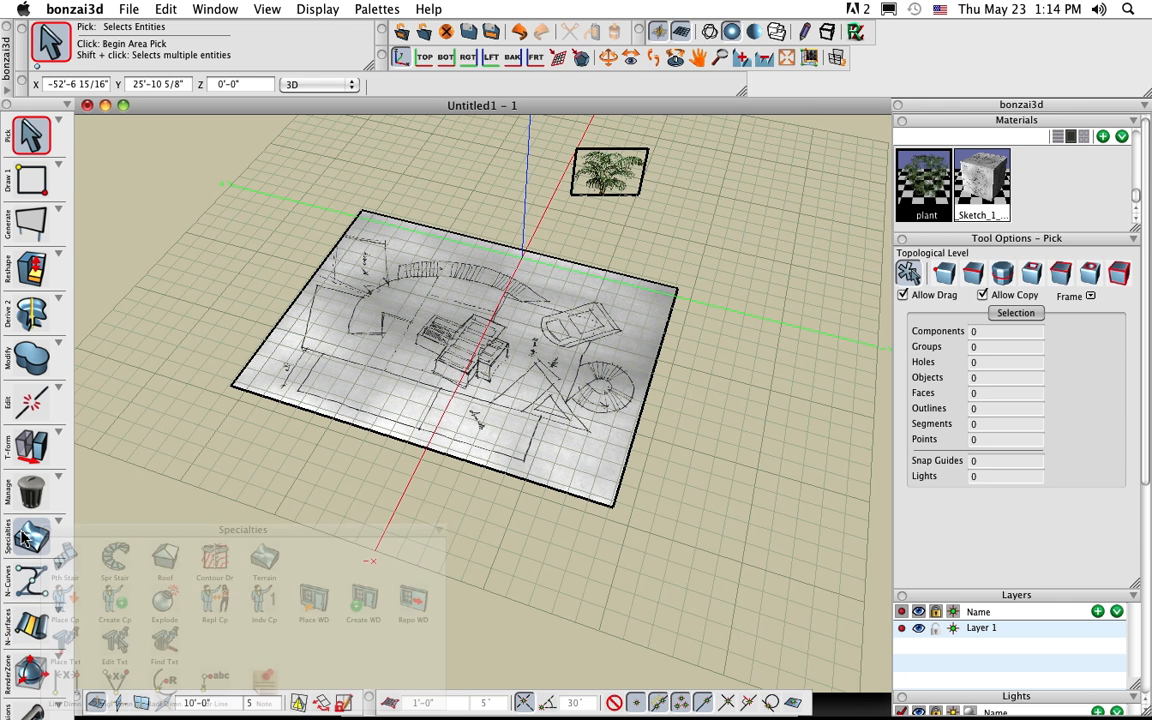
mouse_move(30, 490)
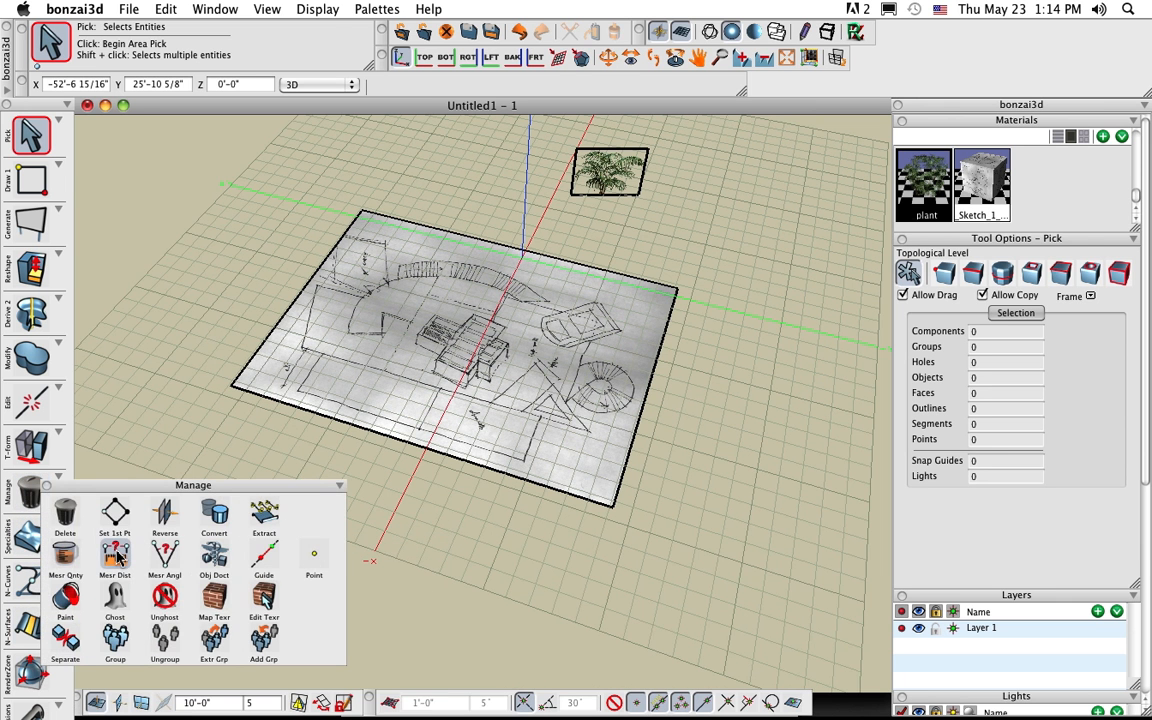
left_click(116, 555)
middle_click_drag(308, 494, 314, 530)
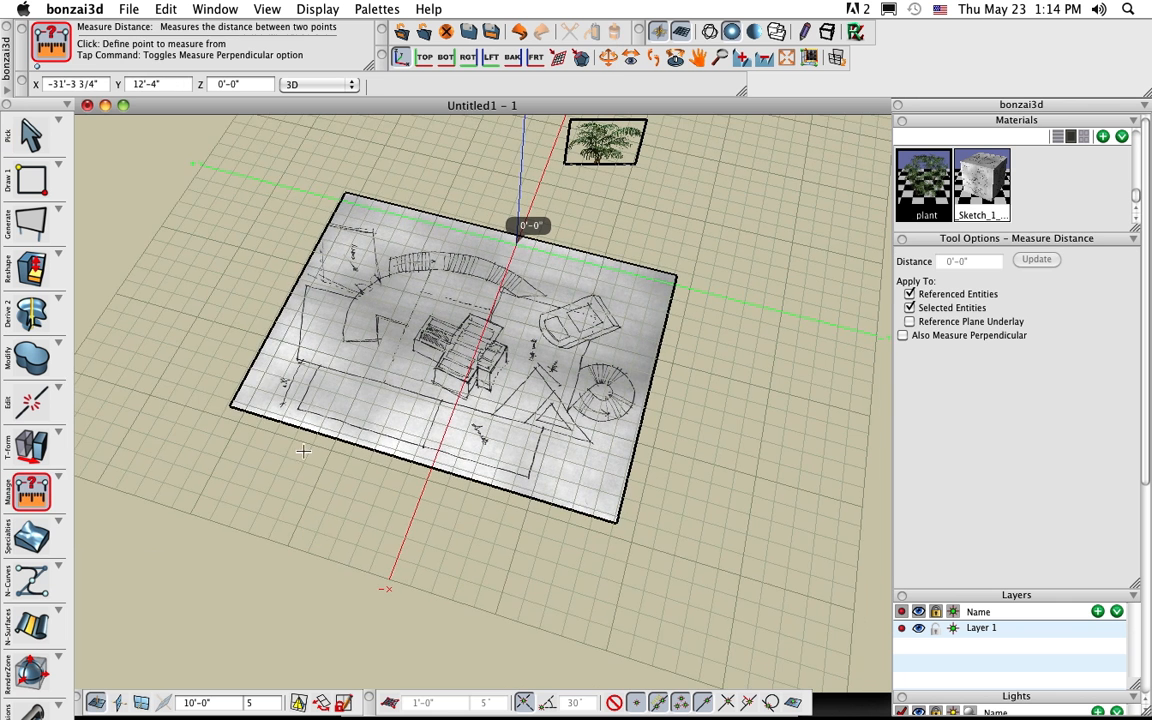
left_click(303, 412)
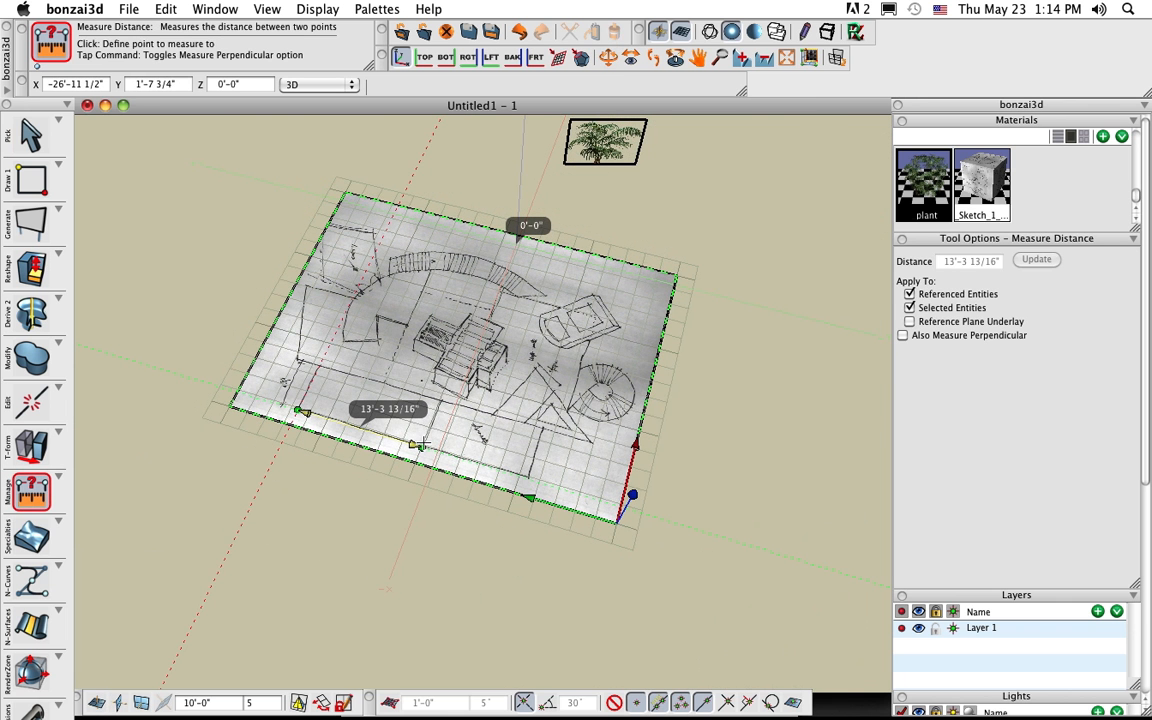
left_click(416, 443)
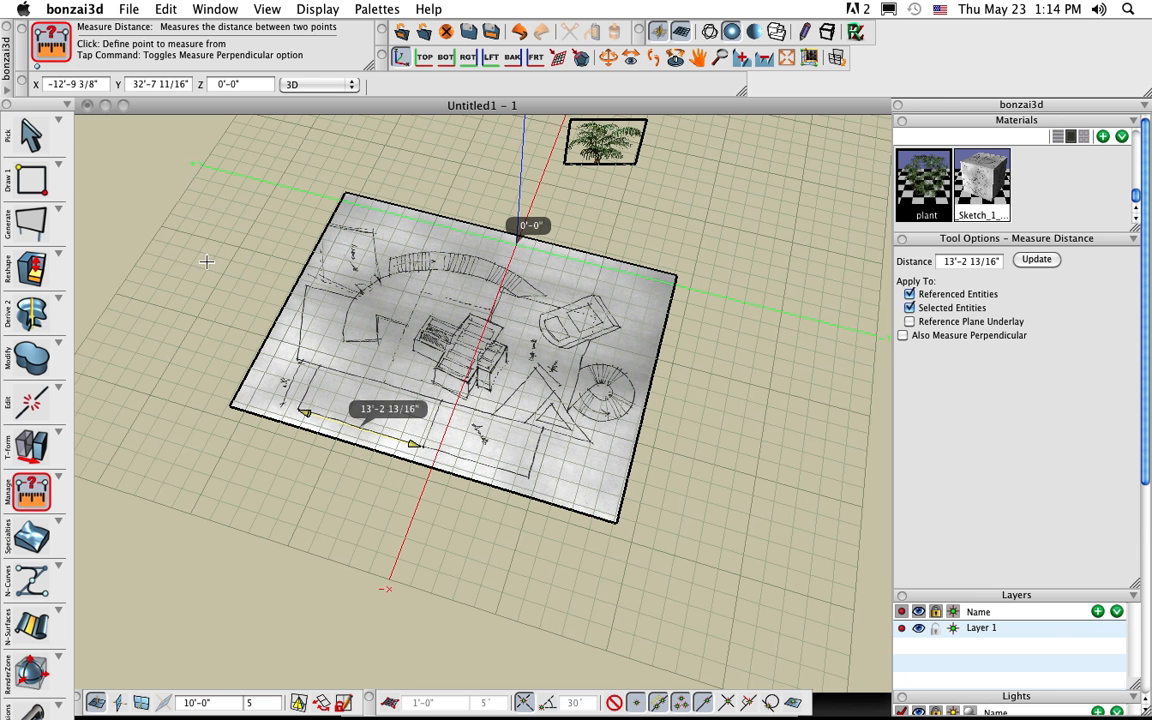
Select the sketch billboard, remeasure the long room's outer edge up to the dividing wall, and rescale the billboard by setting that distance to 30'-0"
left_click(30, 133)
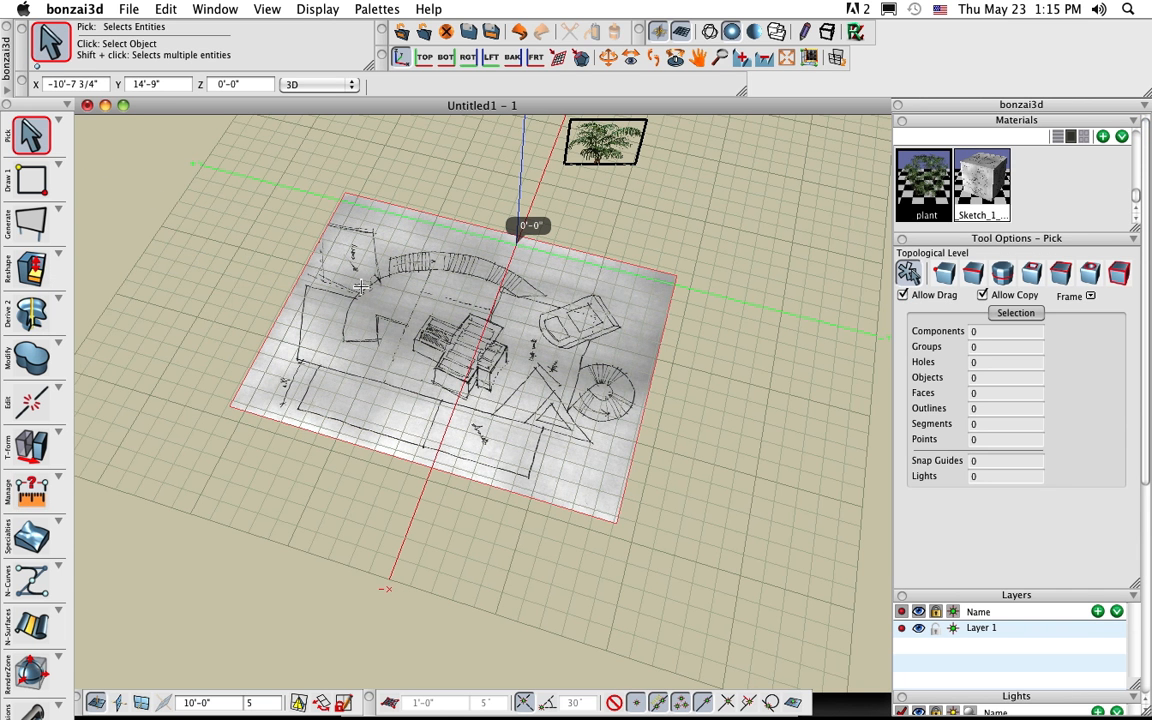
left_click(361, 287)
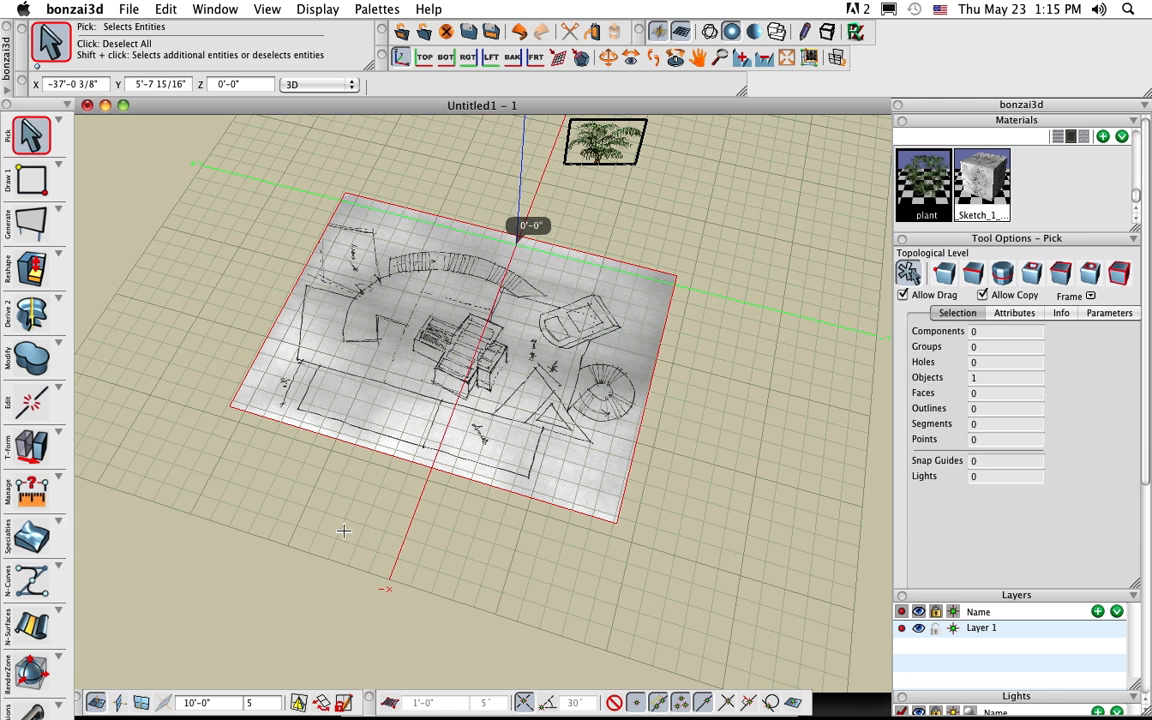
left_click(31, 490)
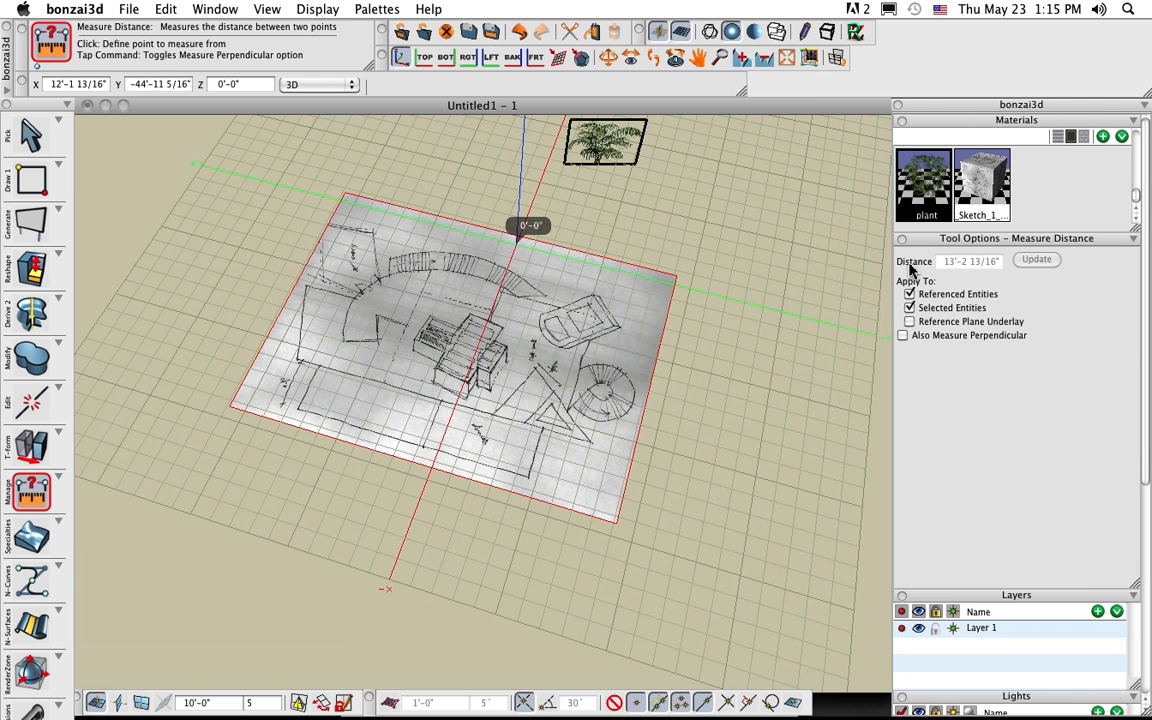
left_click(298, 408)
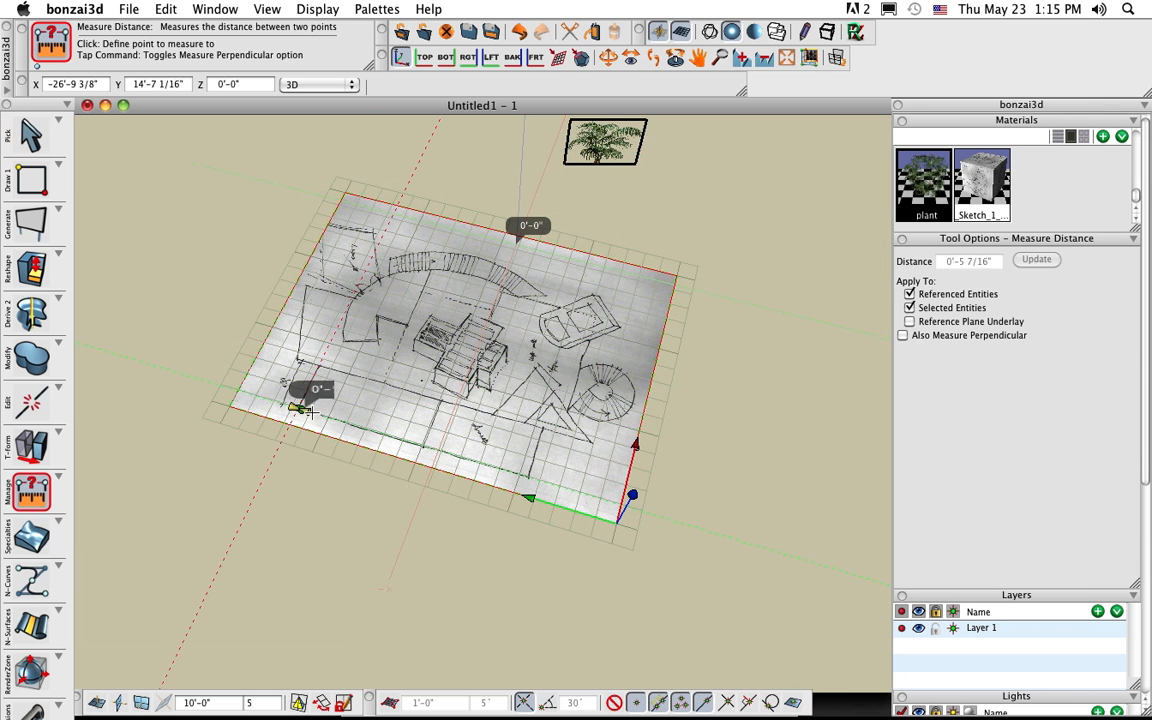
left_click(414, 443)
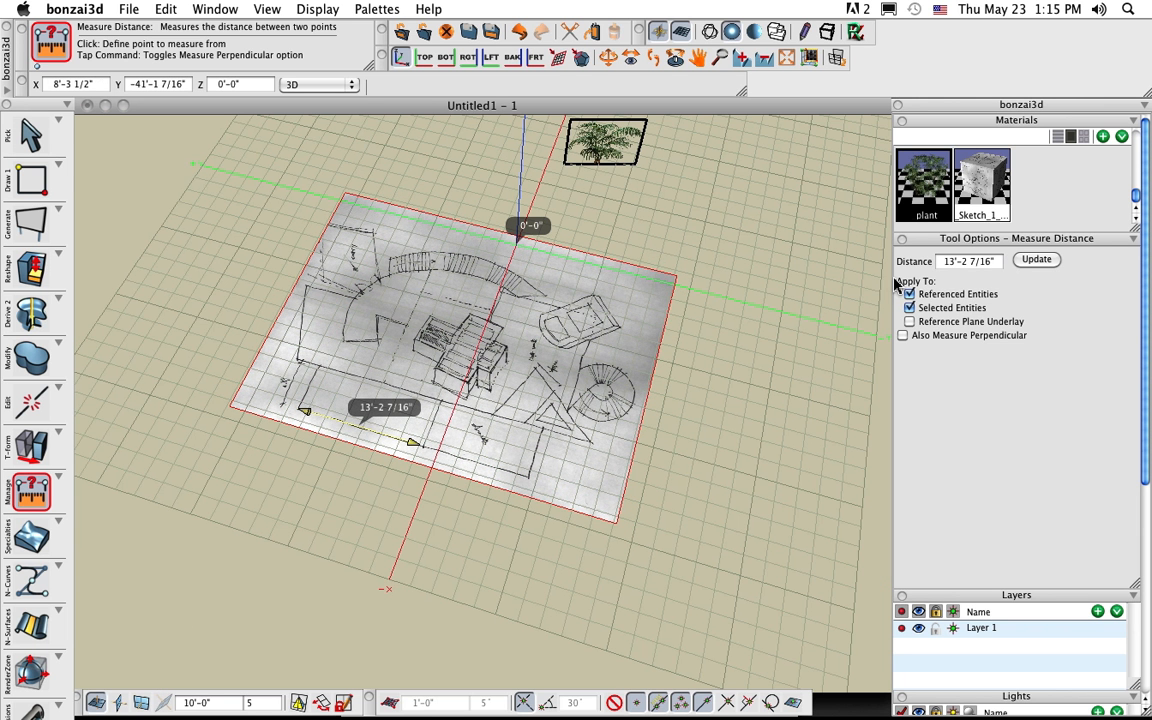
left_click(965, 262)
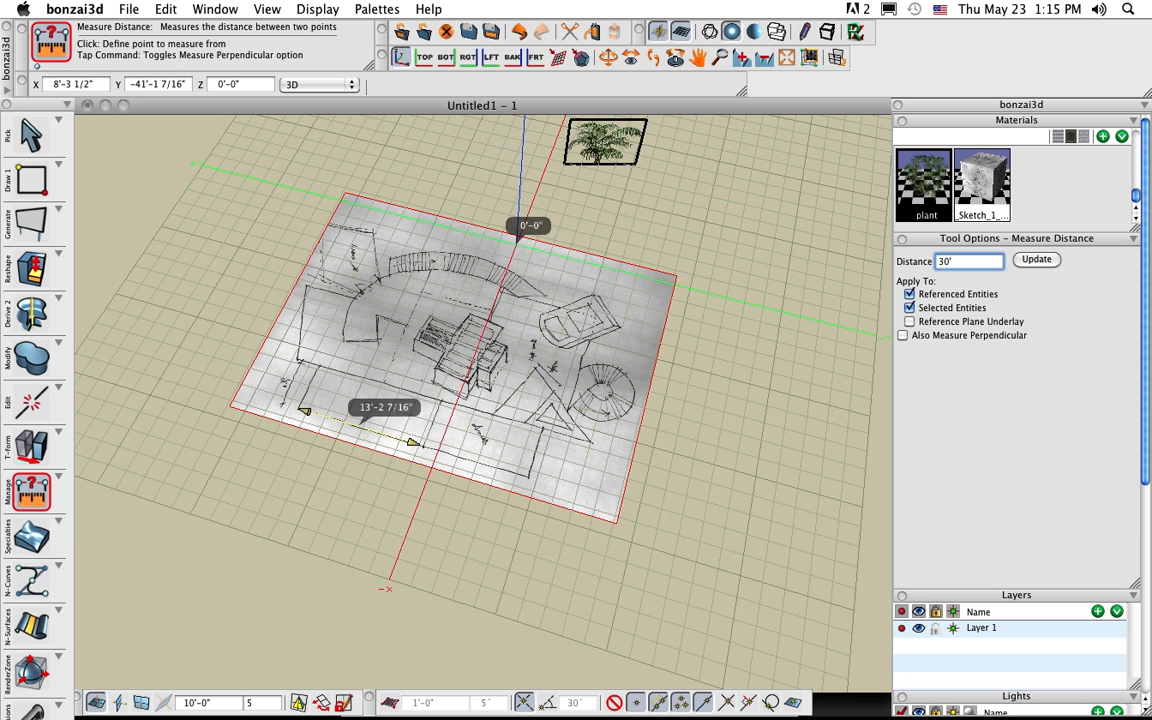
type("30'")
left_click(1037, 259)
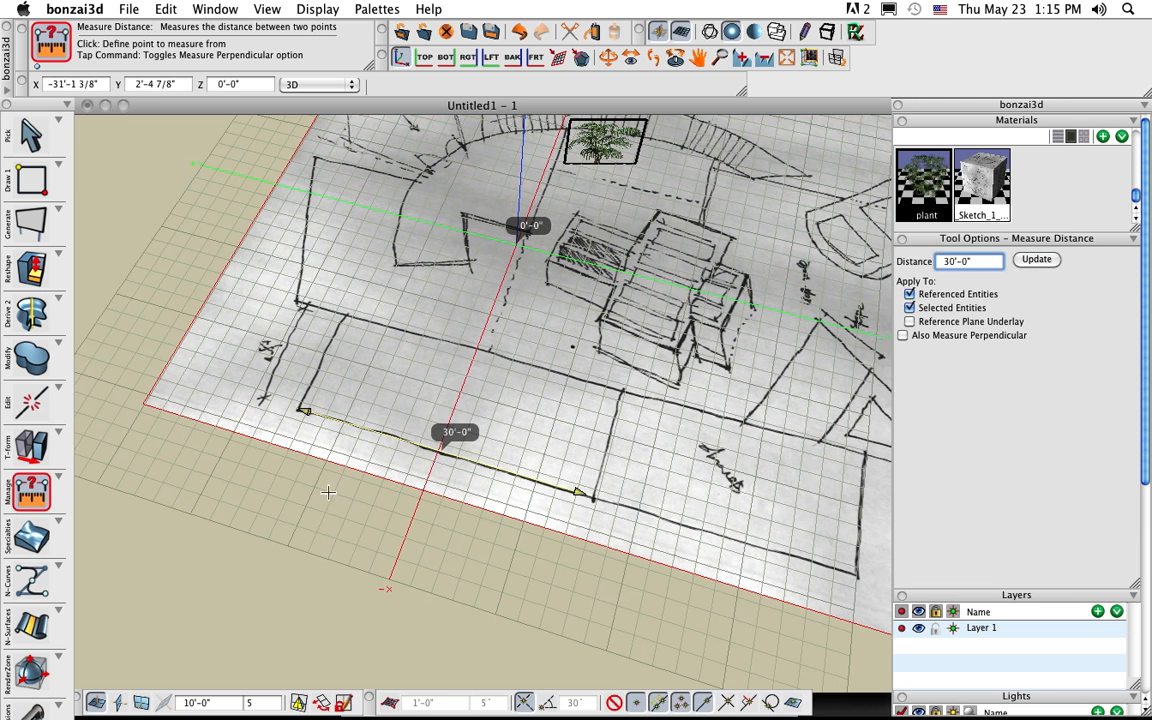
Examine the rescaled sketch billboard against the plant and the grid from several angles, and end the distance measurement
scroll(248, 524, "down", 10)
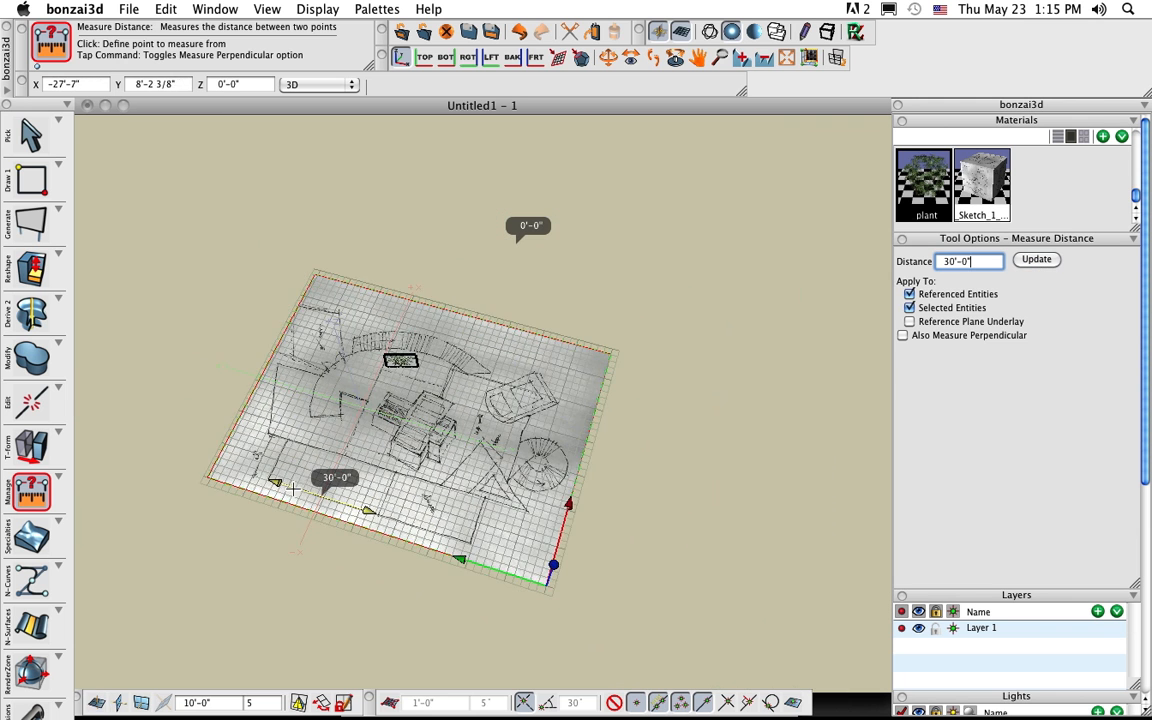
middle_click_drag(648, 529, 635, 473)
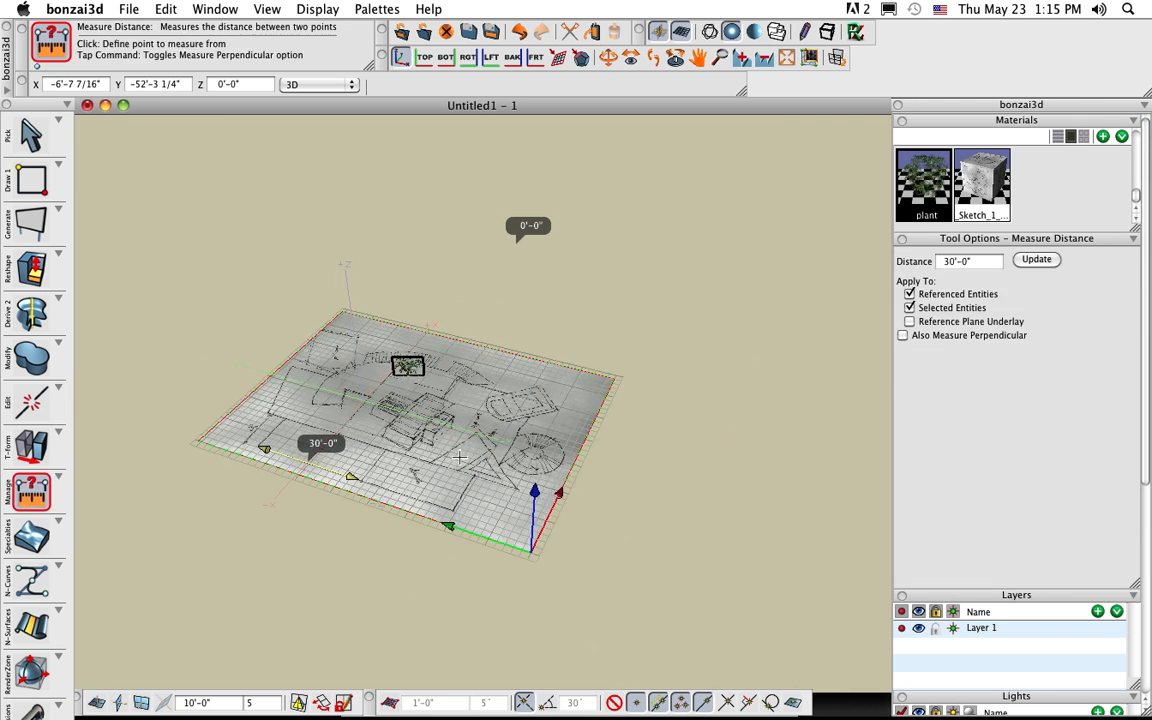
middle_click_drag(295, 520, 308, 460)
scroll(308, 458, "up", 2)
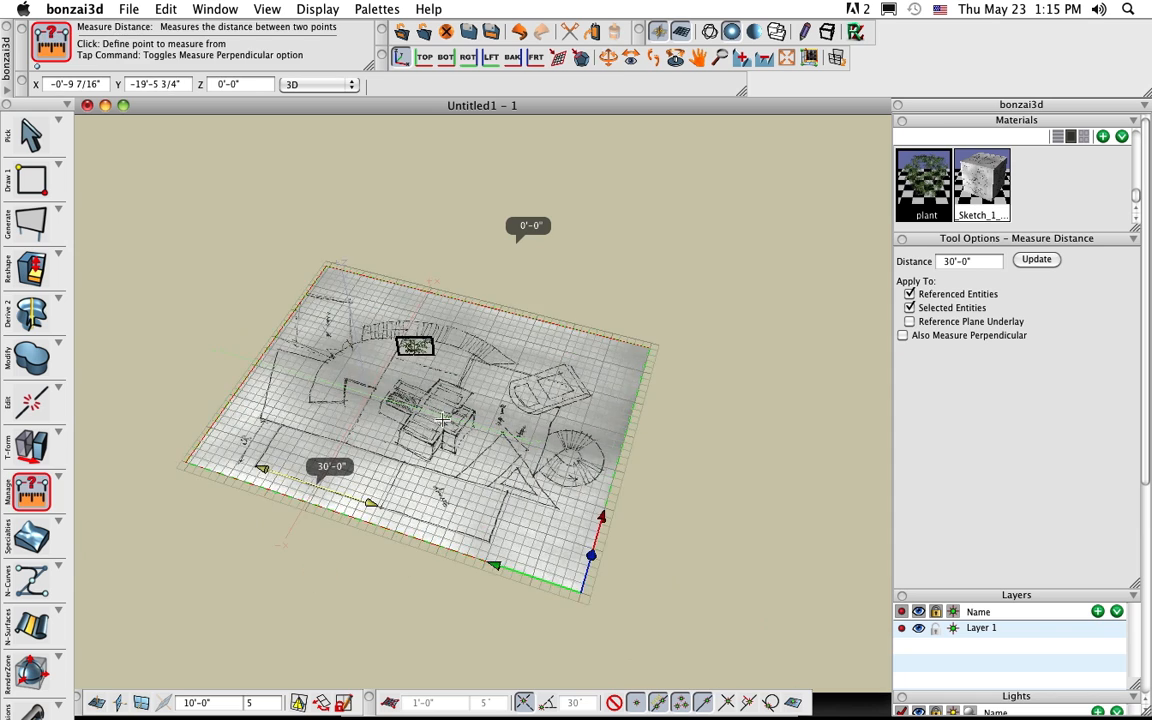
scroll(480, 388, "up", 4)
middle_click_drag(766, 510, 661, 486)
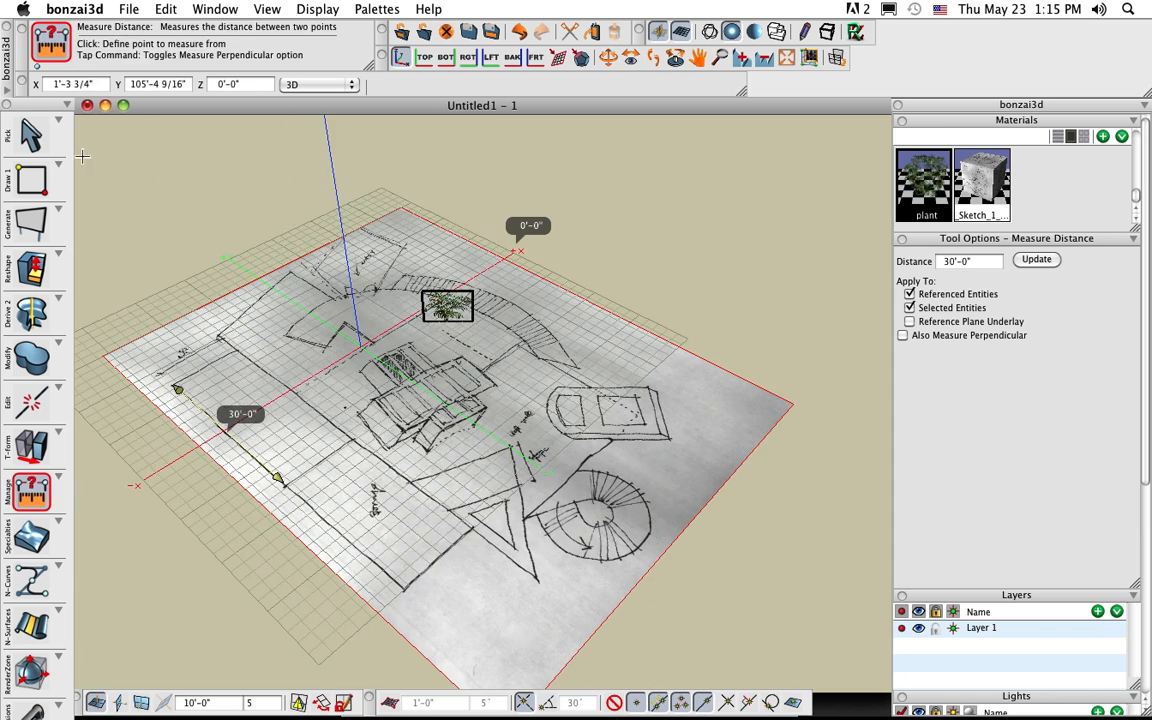
left_click(31, 137)
left_click(31, 137)
scroll(252, 231, "down", 3)
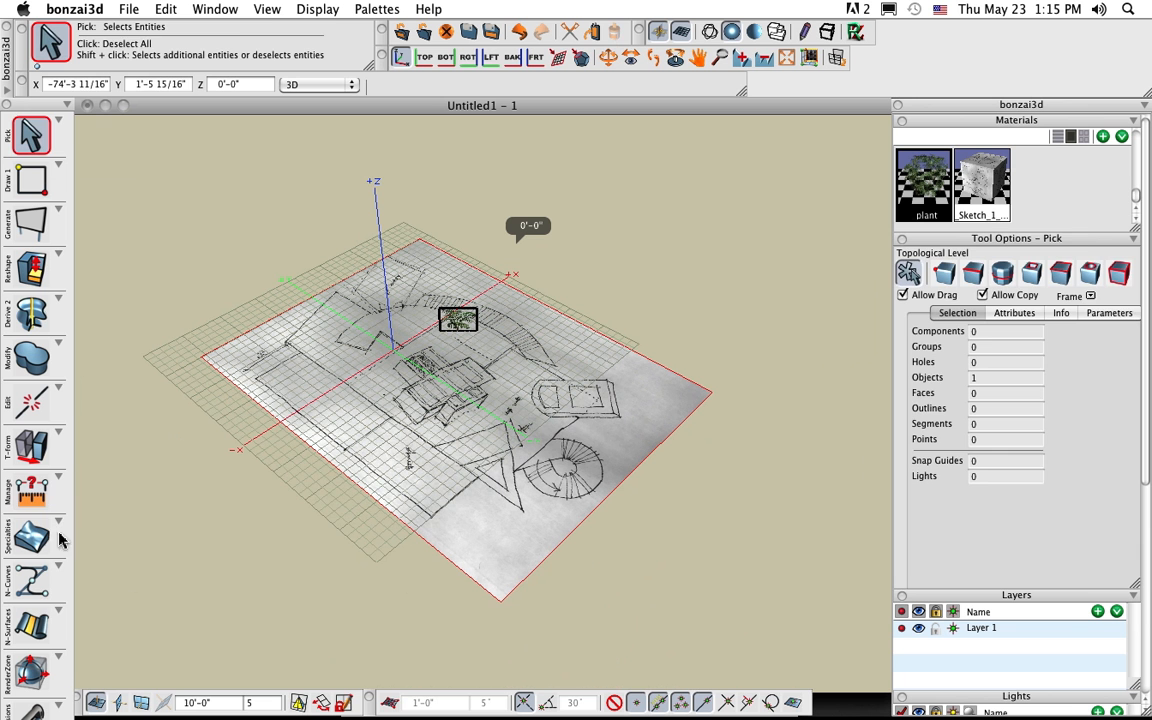
Start editing the reference plane and raise it about 27'-7" above the sketch billboard
left_click(28, 494)
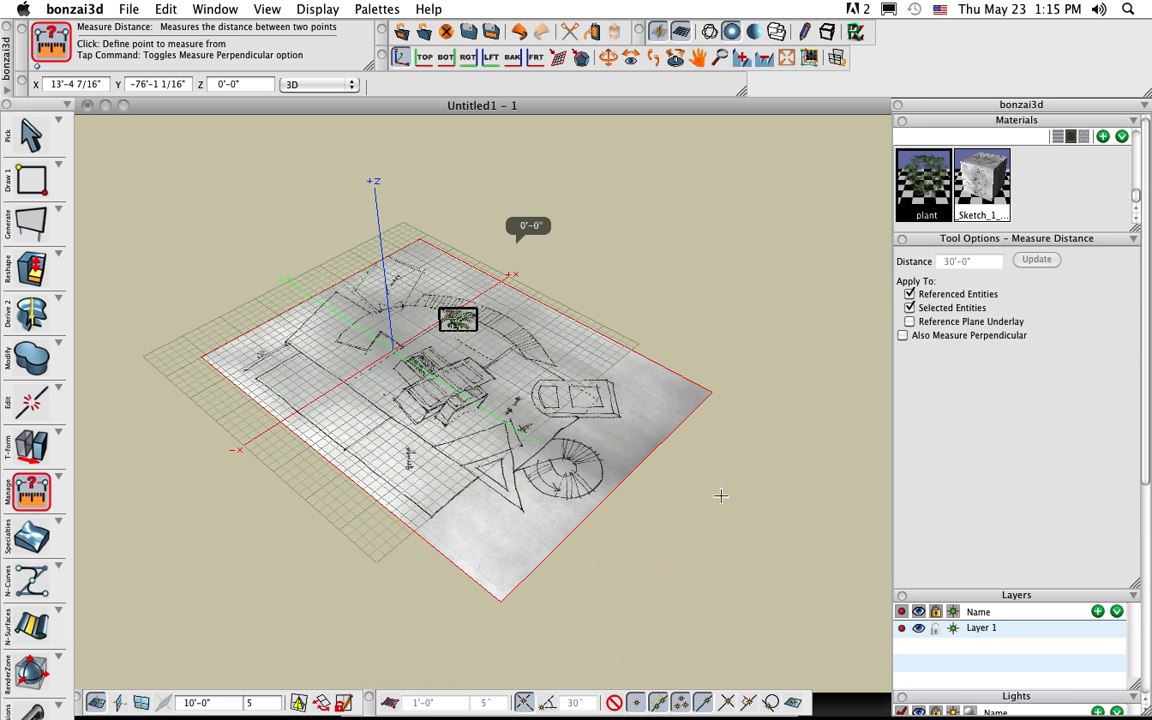
mouse_move(720, 496)
middle_mouse_down()
mouse_move(787, 489)
mouse_move(779, 470)
middle_mouse_up()
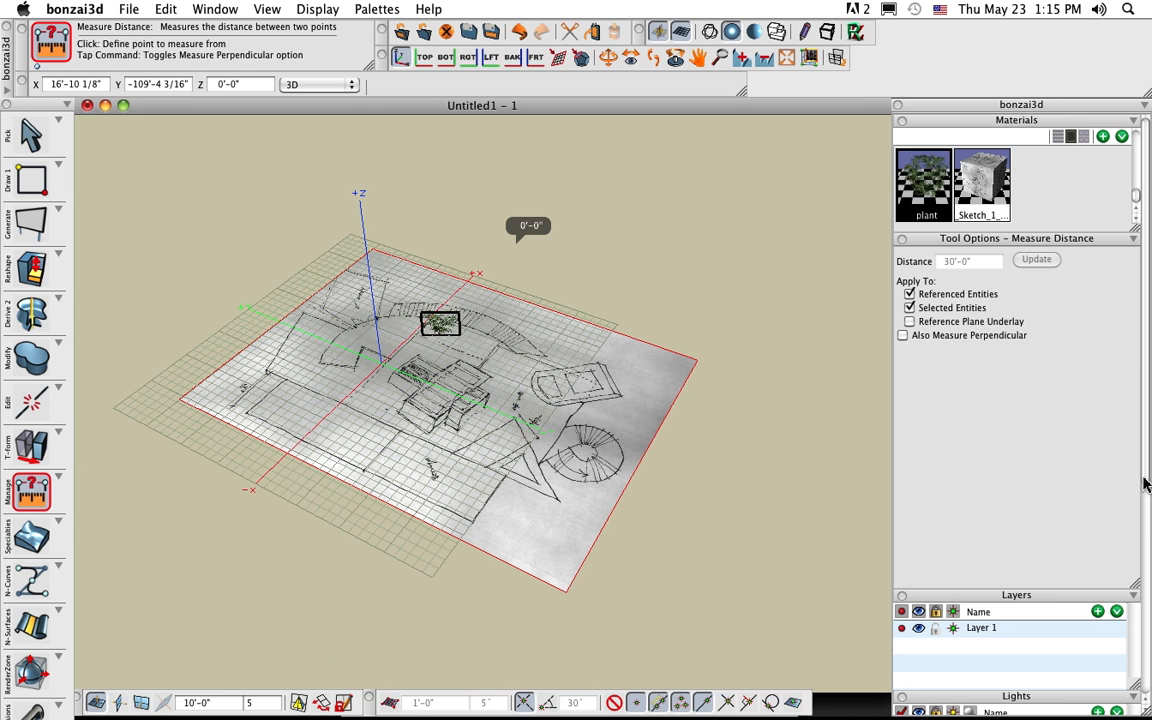
left_click_drag(1144, 476, 1147, 677)
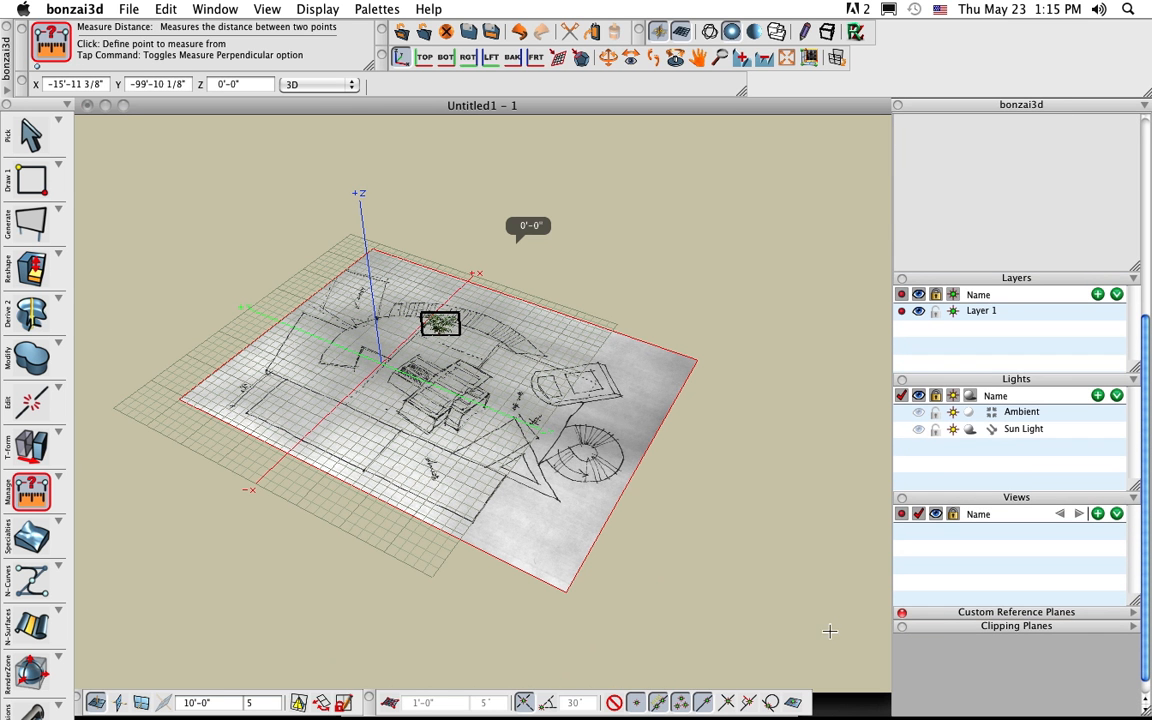
left_click(322, 705)
left_click(350, 302)
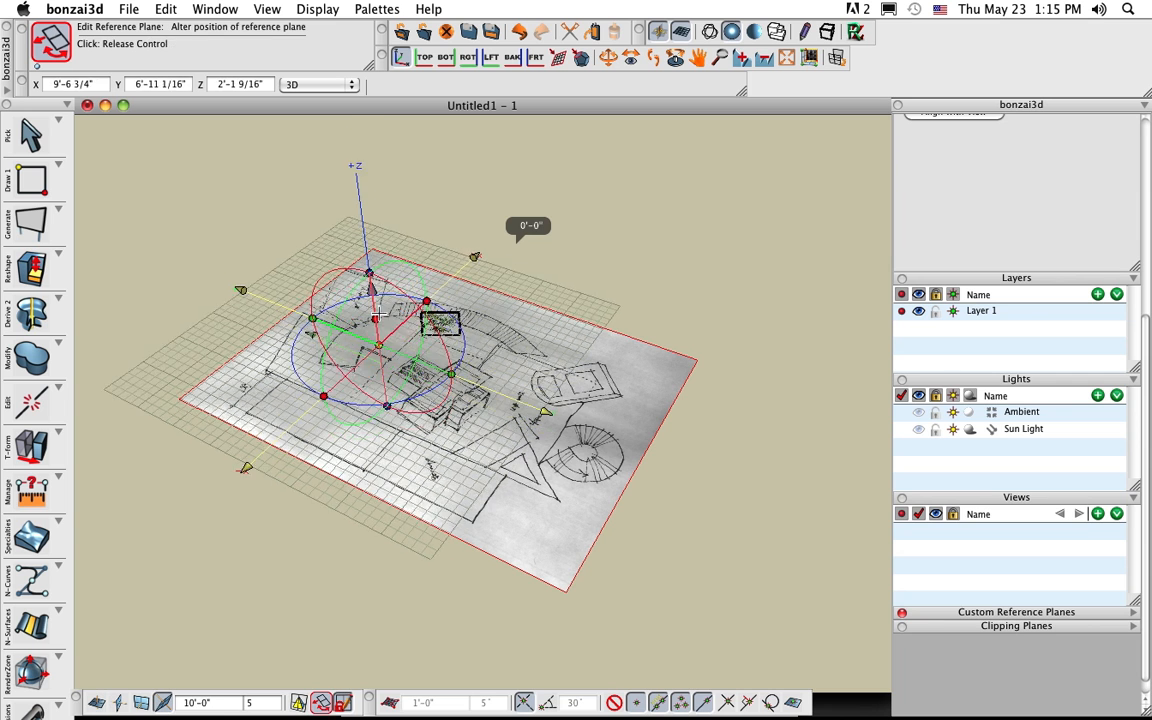
left_click(367, 228)
middle_click_drag(373, 323, 554, 422)
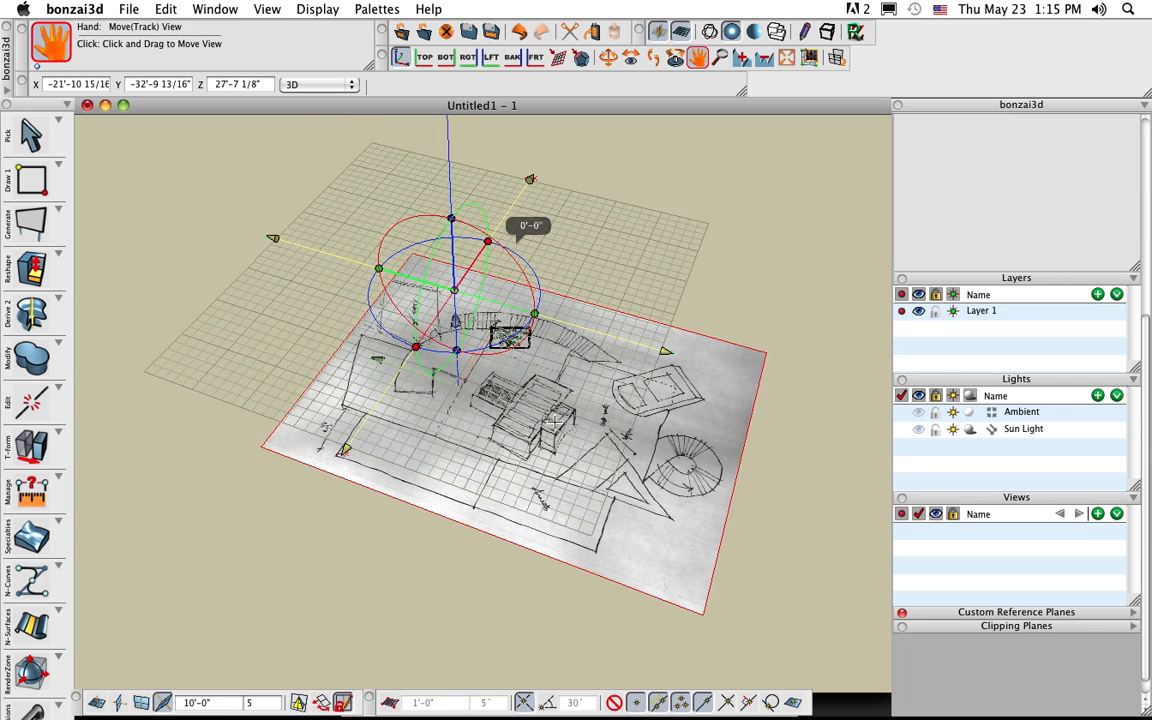
Shift the raised reference plane about 39'-5" along the Y axis and rotate it -15° about Y
left_click(421, 280)
left_click(247, 227)
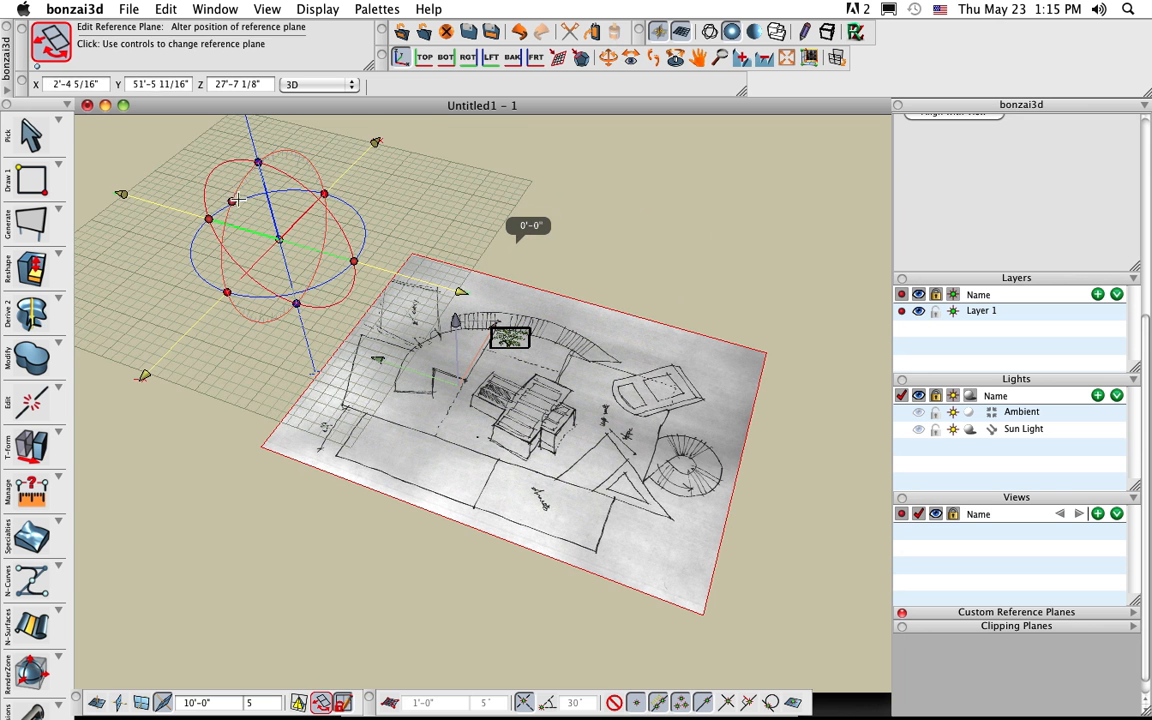
left_click(233, 200)
left_click(285, 254)
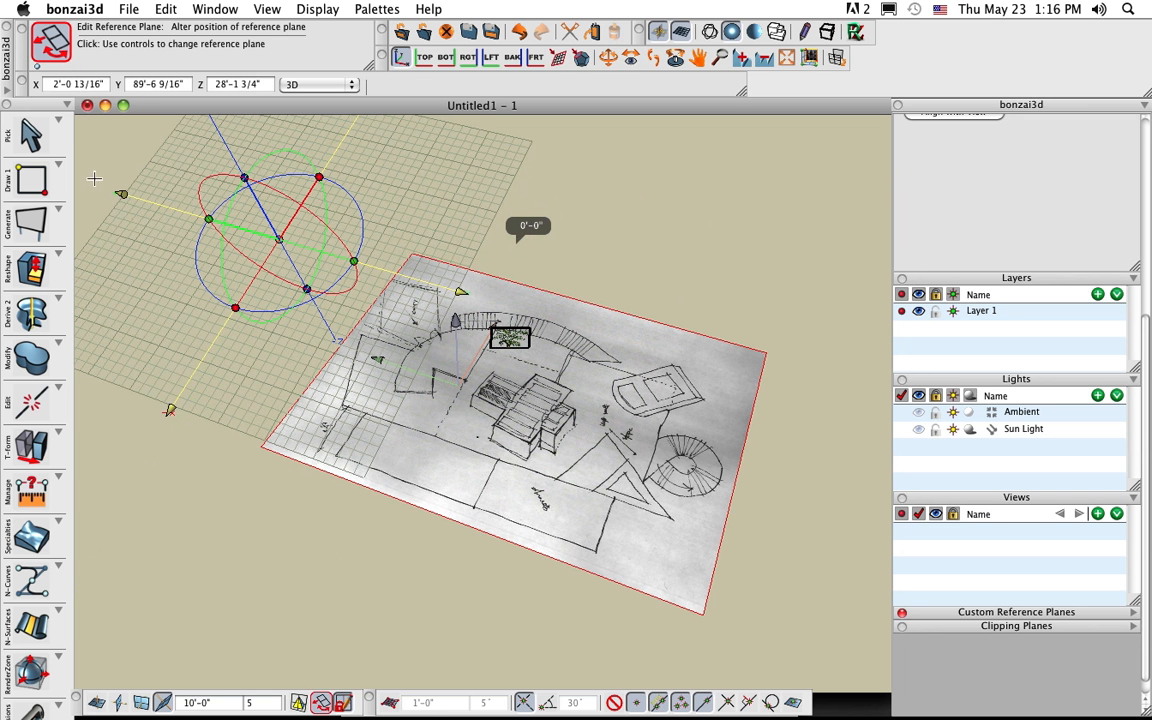
Open the parameters of custom reference plane Plane 1, enable its underlay, and load _Sketch_1_cropped.tif from the Demo folder as the underlay file
left_click(1132, 613)
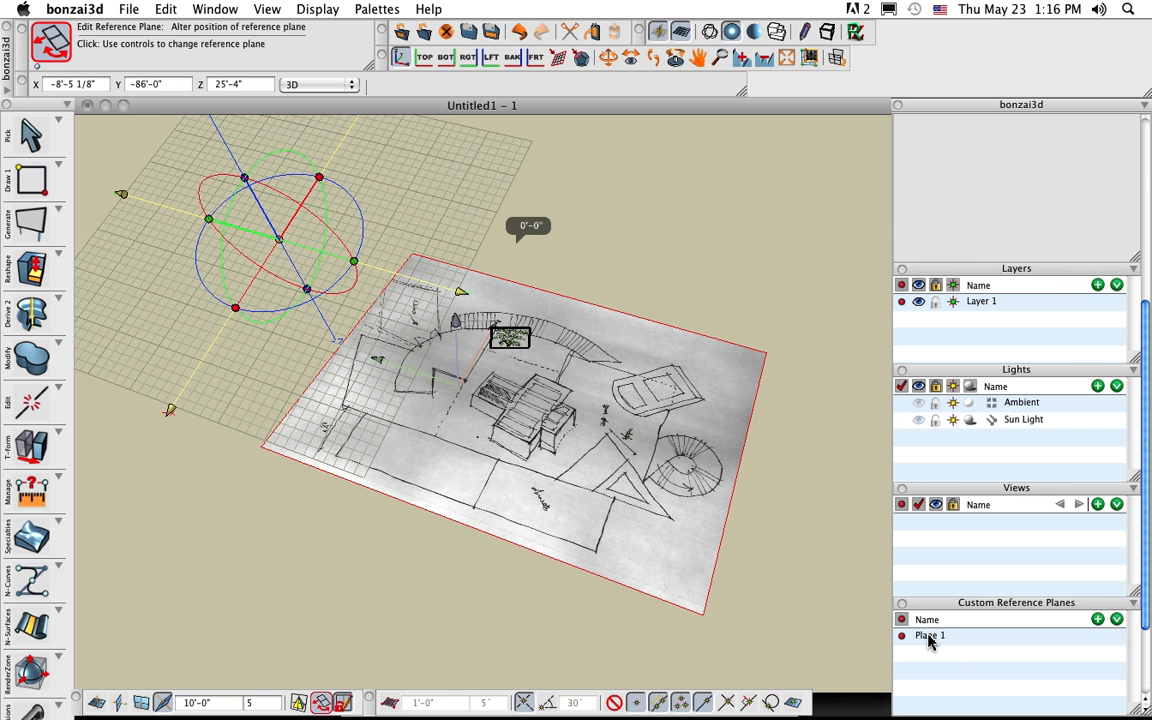
left_click(930, 637)
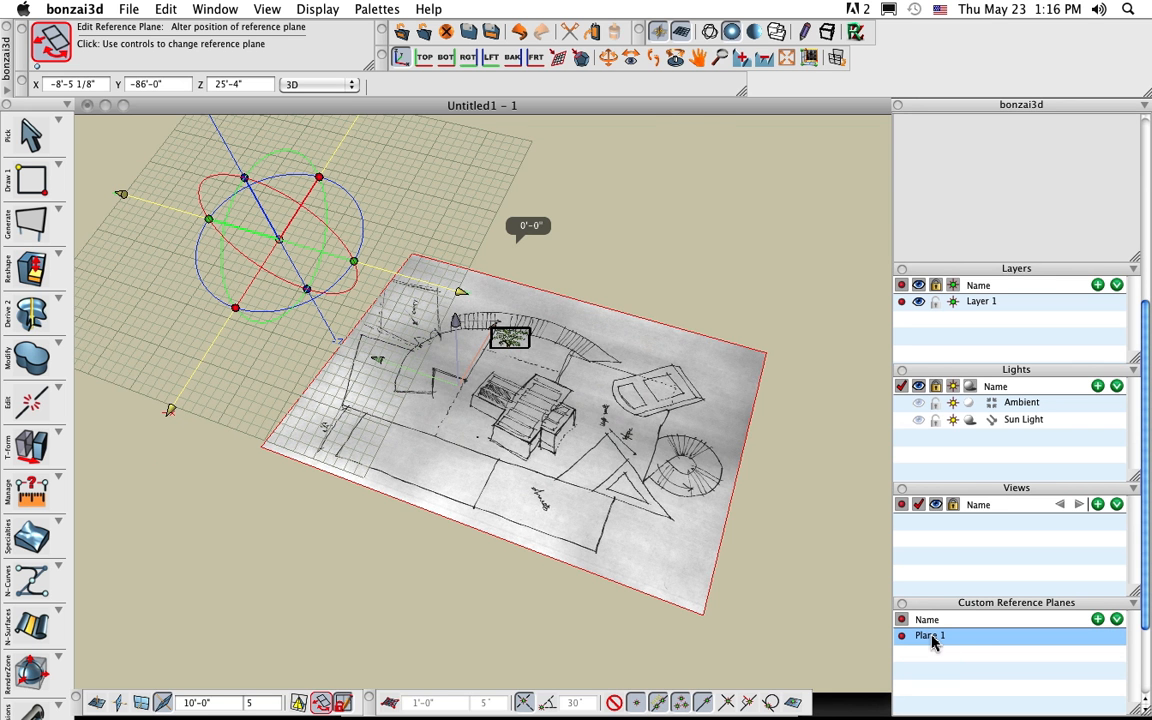
double_click(931, 637)
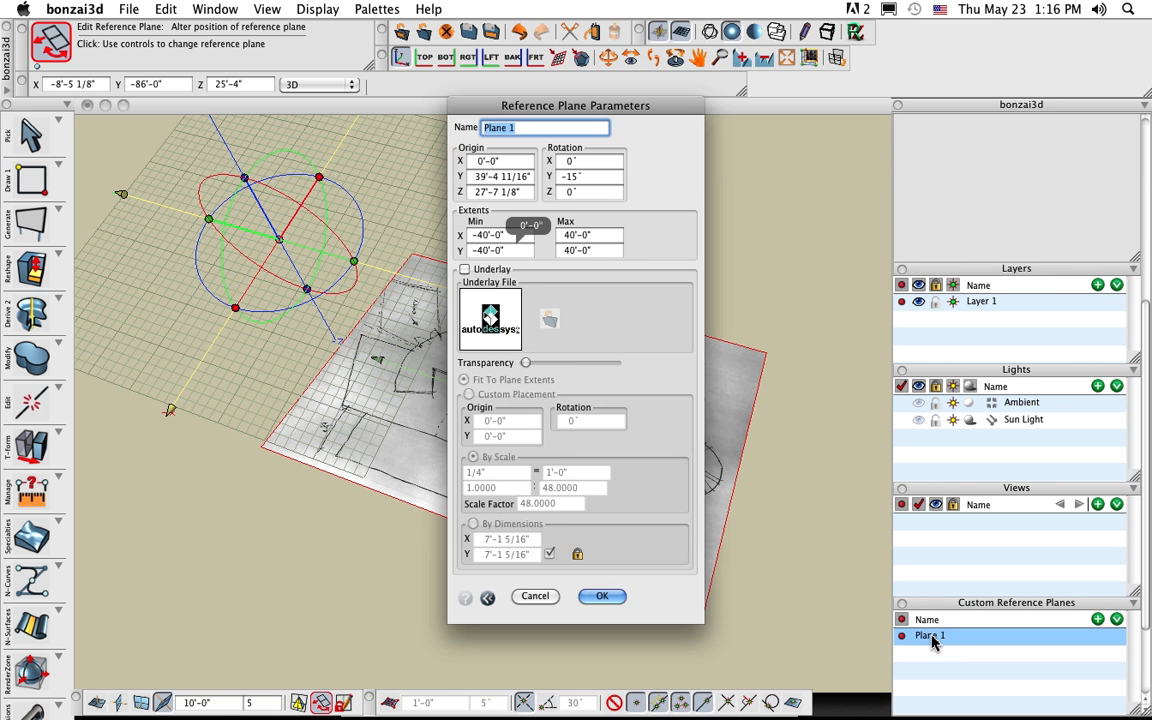
left_click(487, 272)
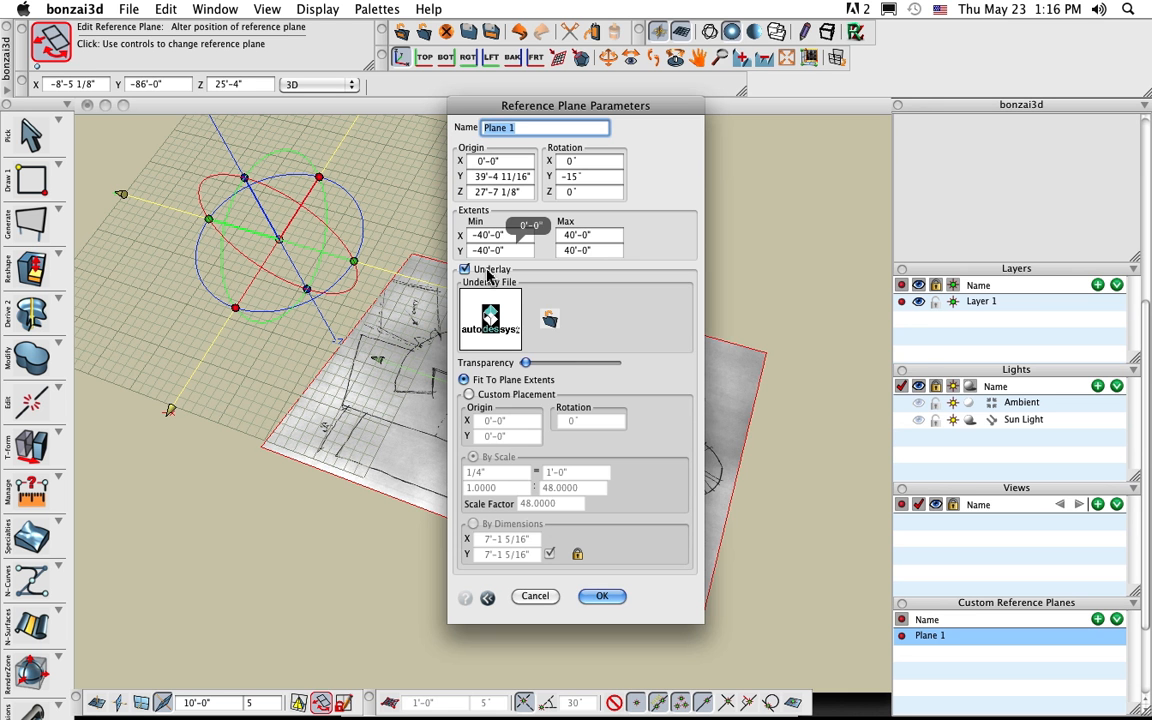
left_click(549, 320)
left_click(789, 325)
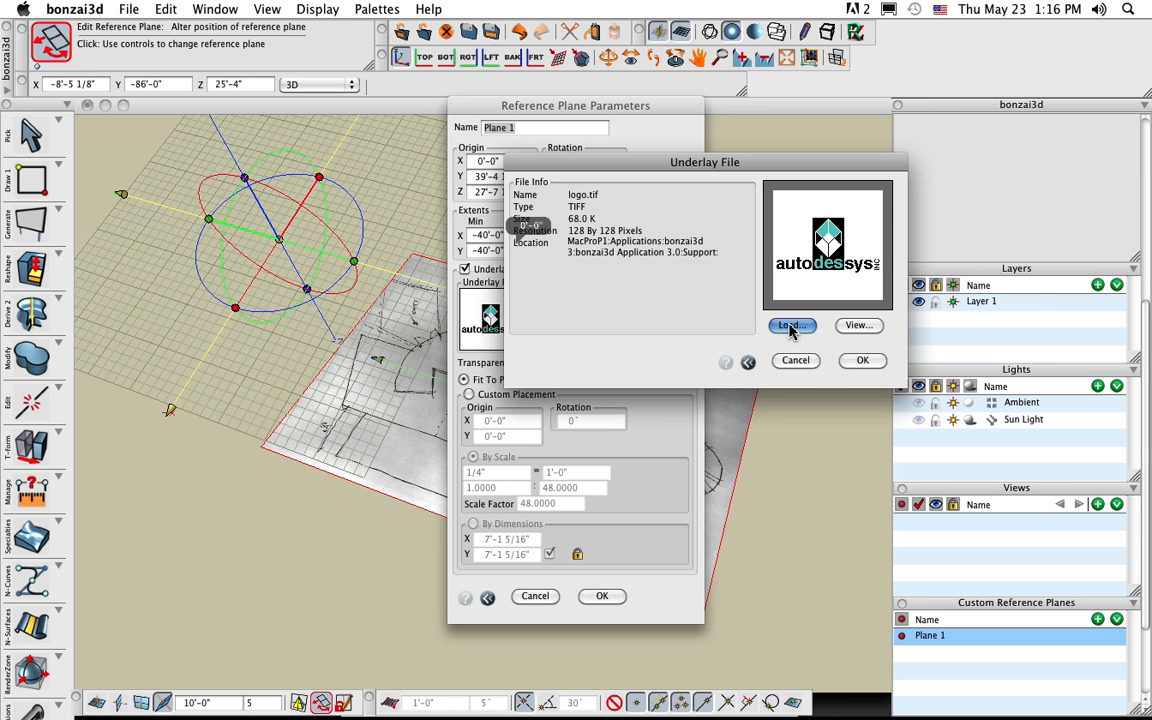
left_click(787, 250)
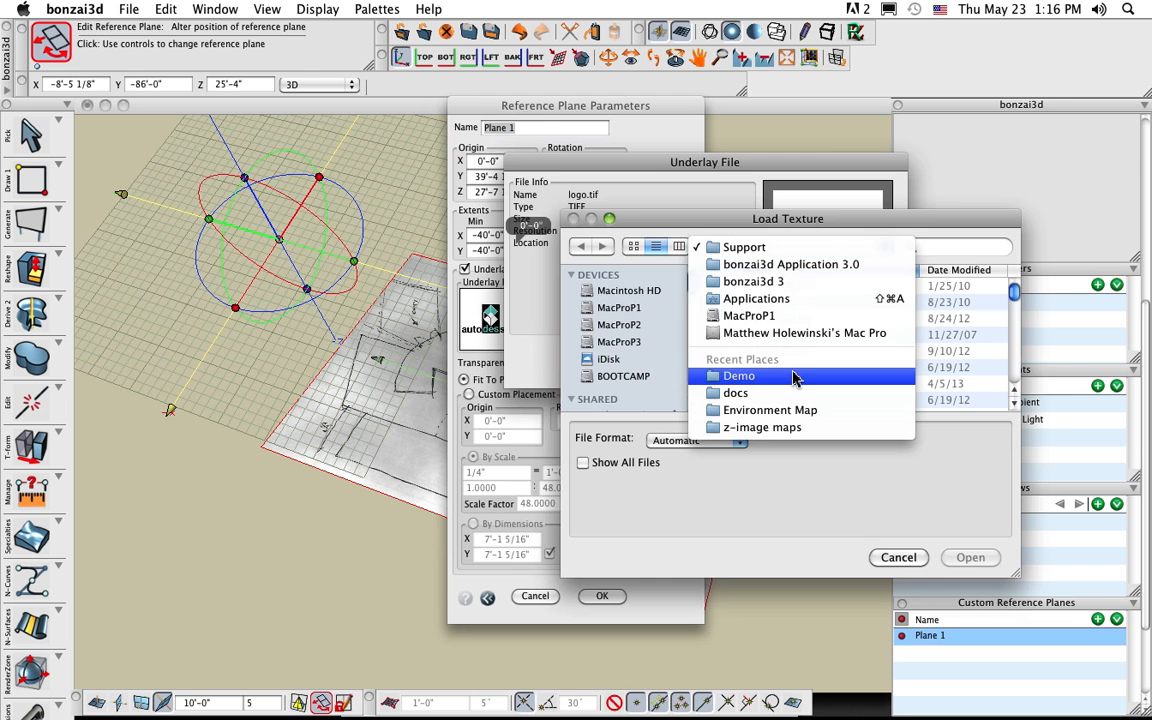
left_click(797, 377)
left_click(785, 301)
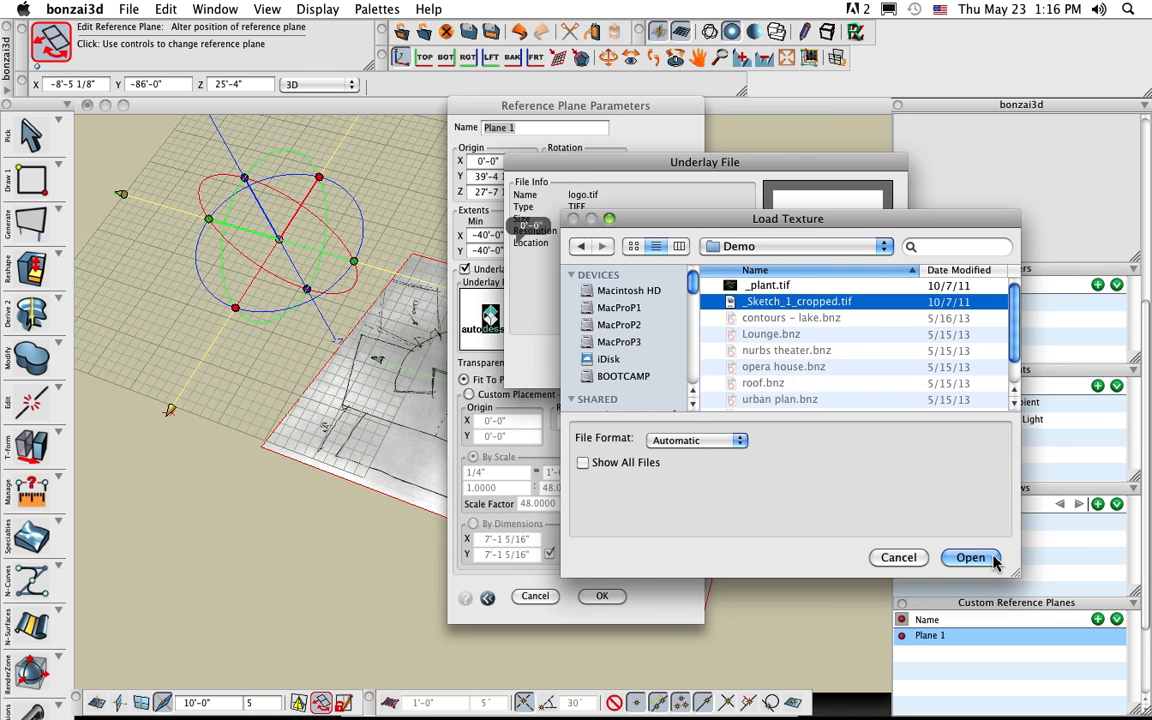
left_click(970, 557)
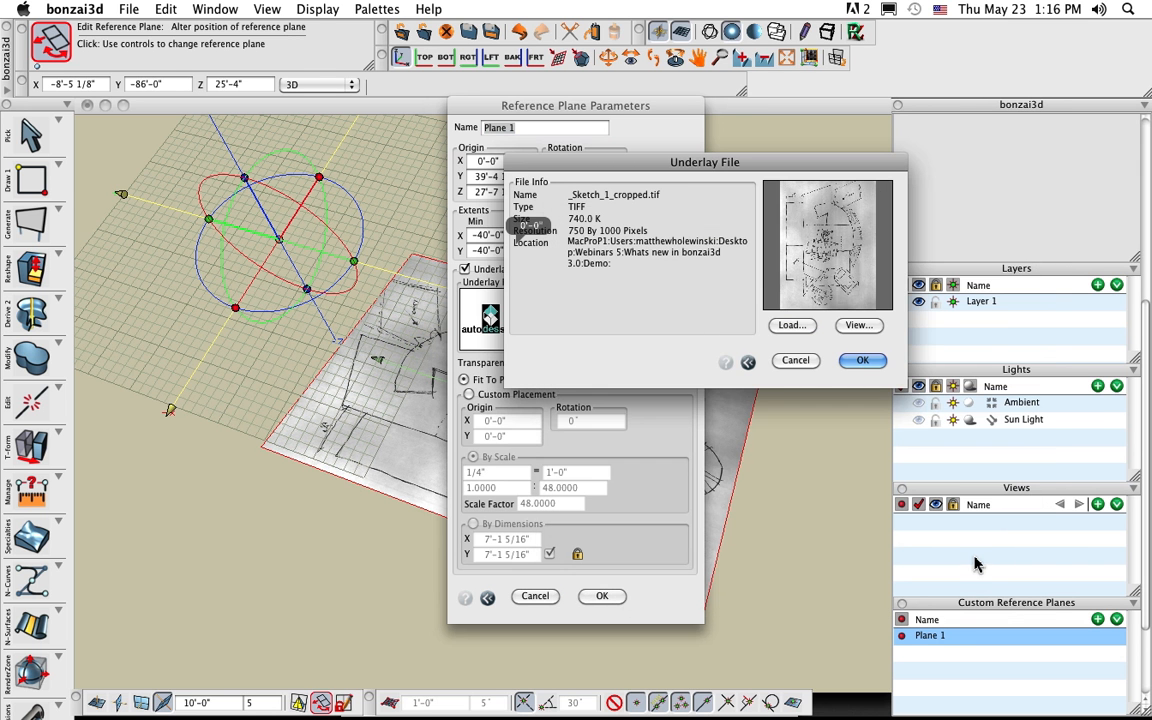
left_click(862, 360)
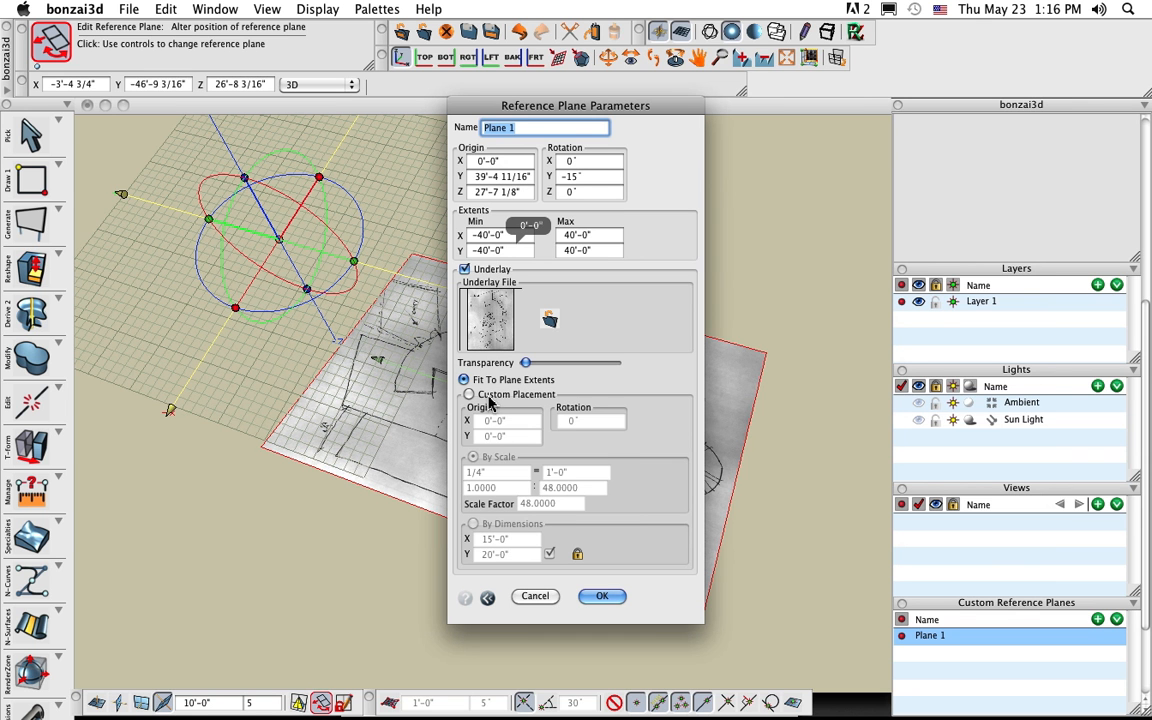
Switch the underlay to Custom Placement by scale, edit the scale value that equals 1'-0", and apply the plane parameters
left_click(469, 394)
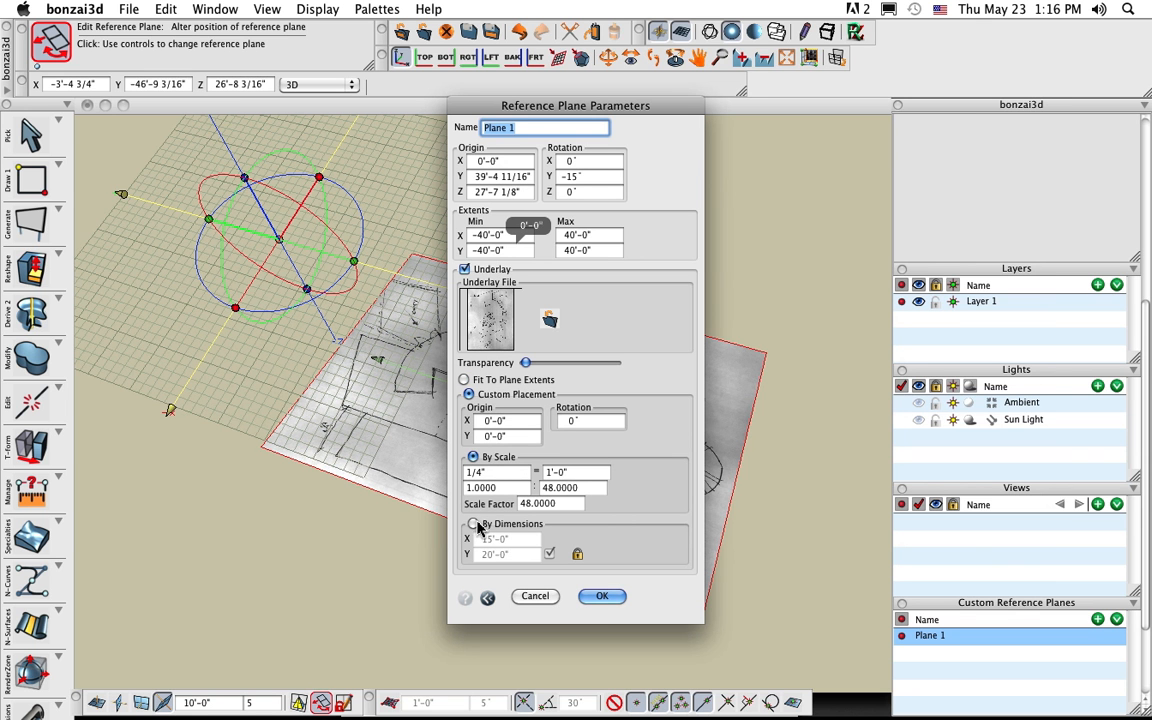
left_click(489, 474)
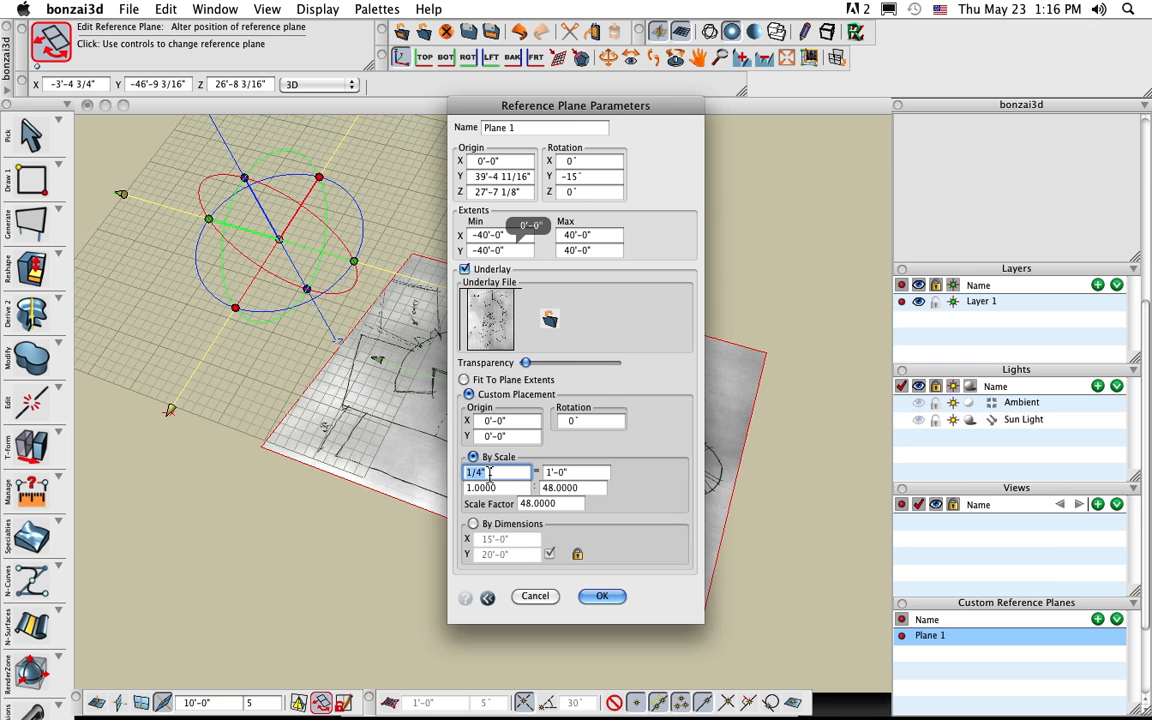
type(".")
left_click(600, 596)
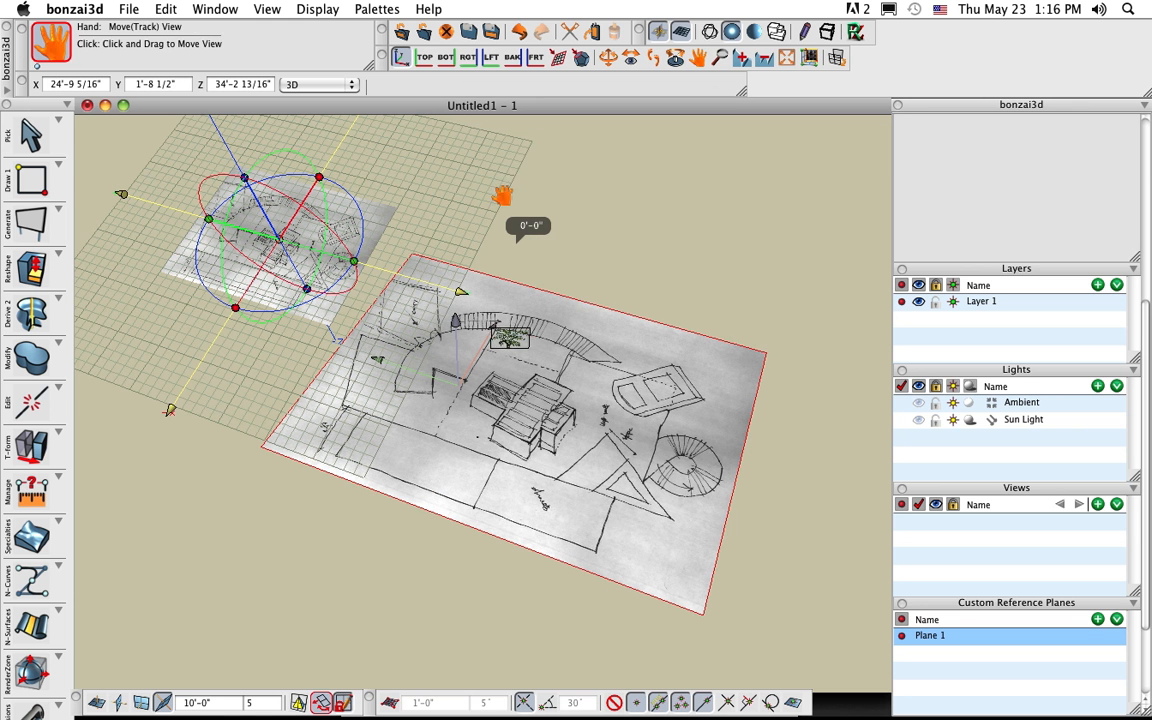
Set Measure Distance to also apply to the Reference Plane Underlay, with the custom reference plane active
middle_click_drag(498, 191, 620, 244)
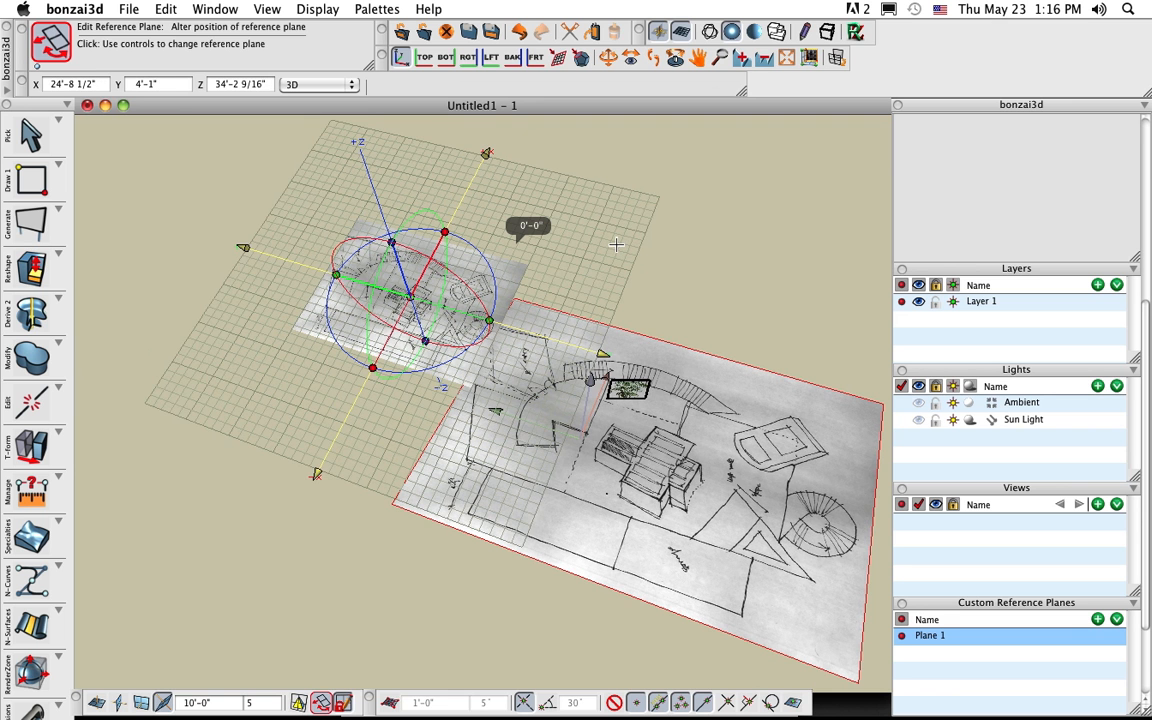
scroll(407, 362, "up", 5)
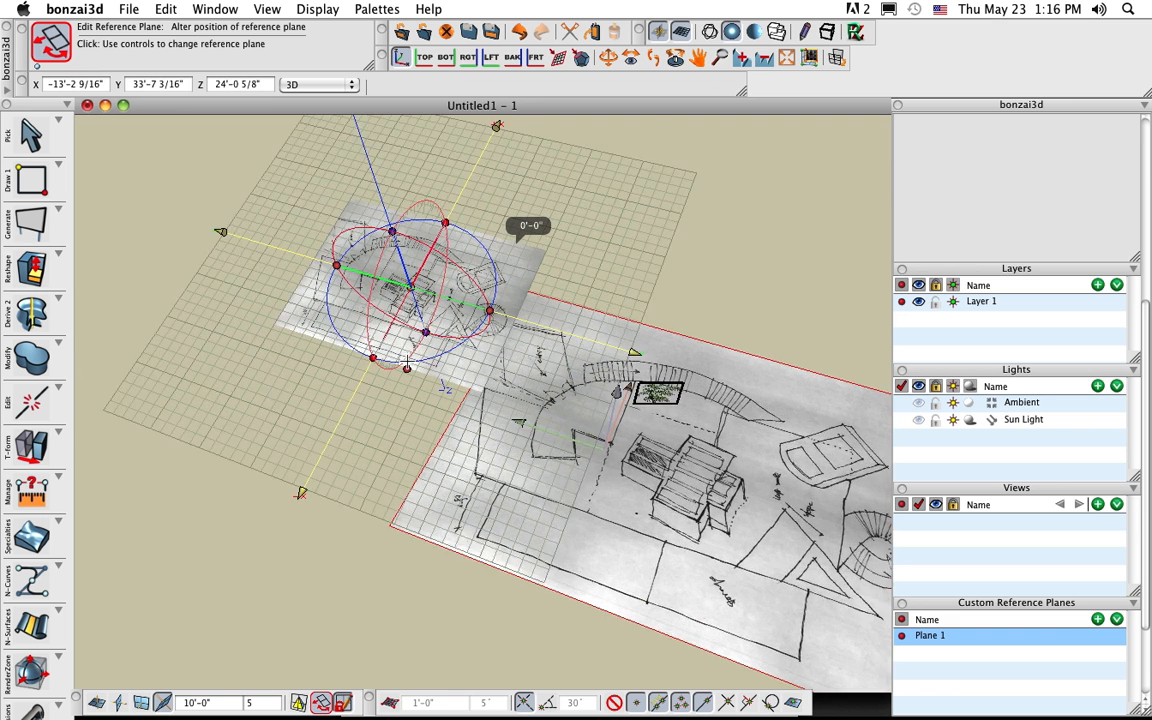
scroll(407, 362, "up", 1)
scroll(407, 362, "down", 2)
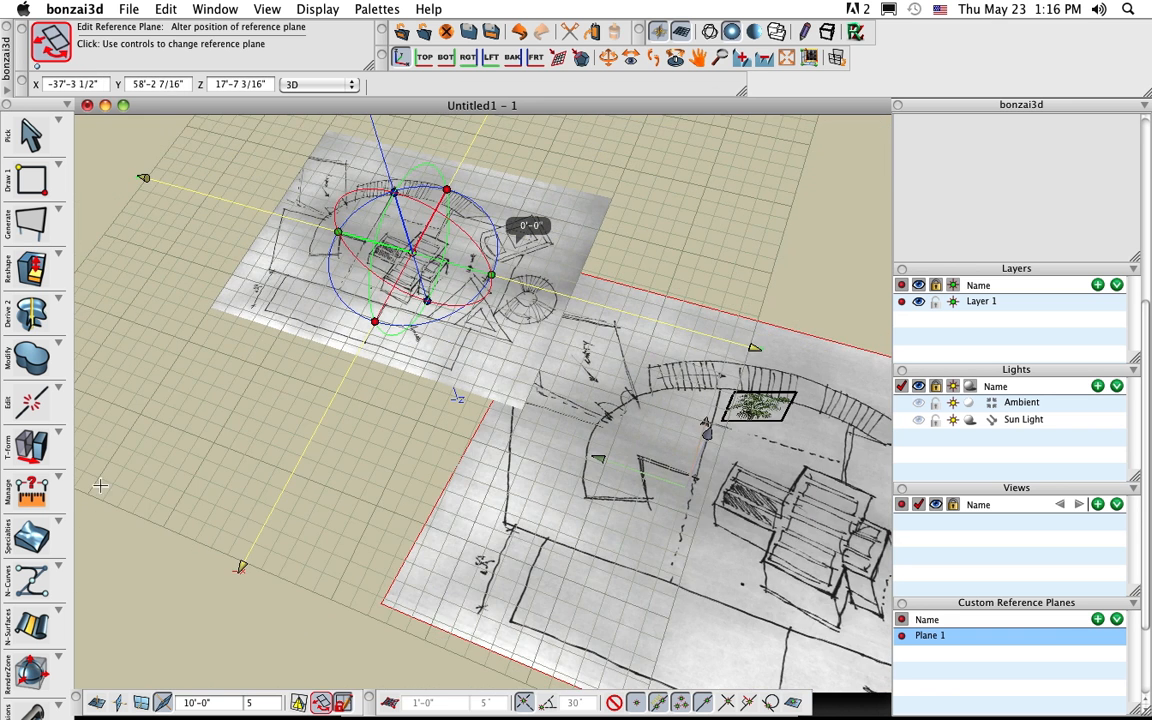
left_click(31, 491)
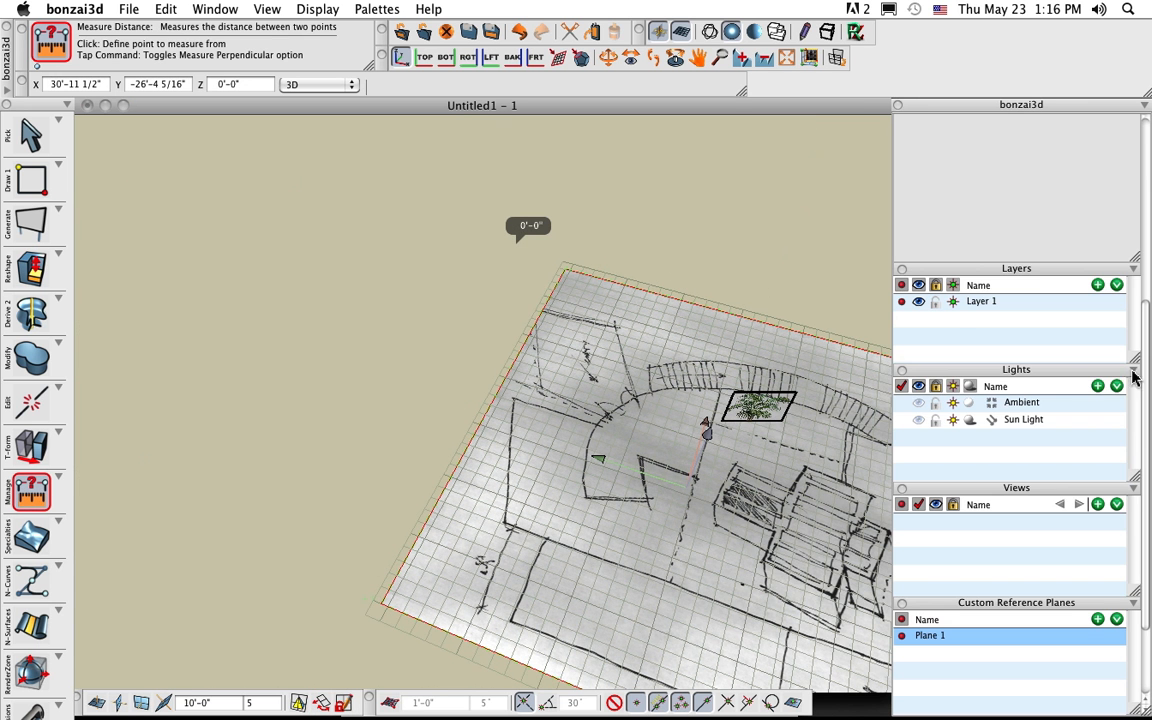
left_click_drag(1148, 366, 1148, 168)
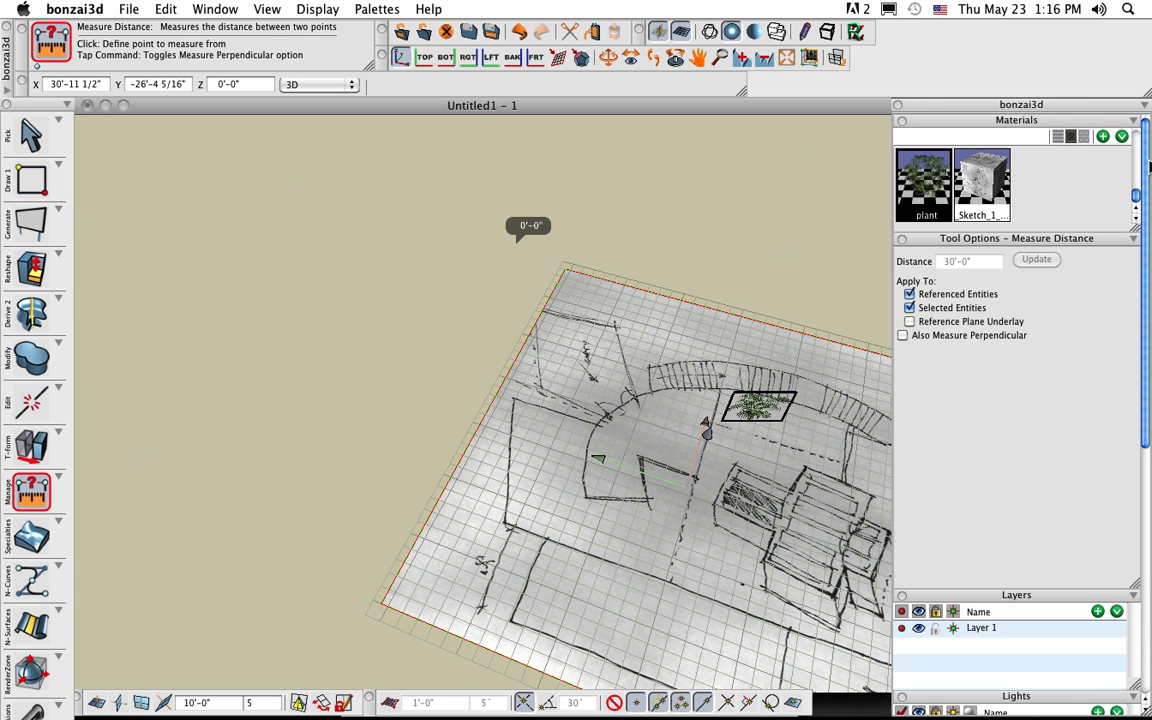
left_click(910, 322)
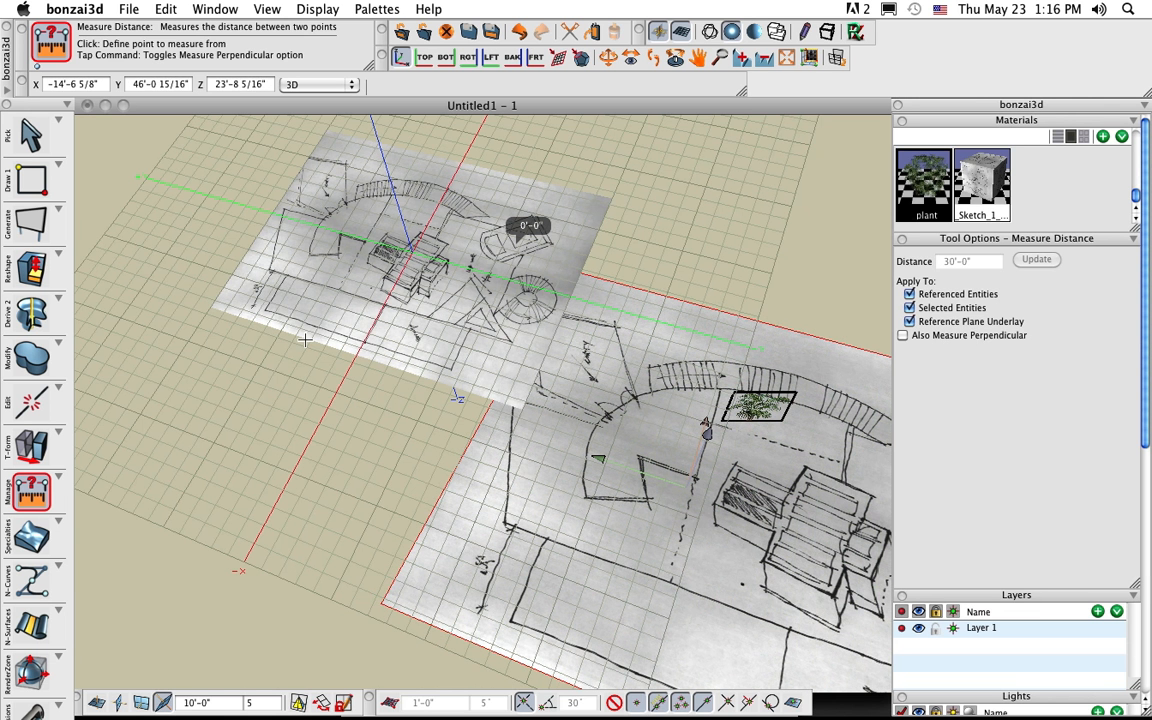
Measure the underlay's long room from its outer corner to the dividing wall and rescale the underlay by setting that distance to 30'-0"
left_click(265, 310)
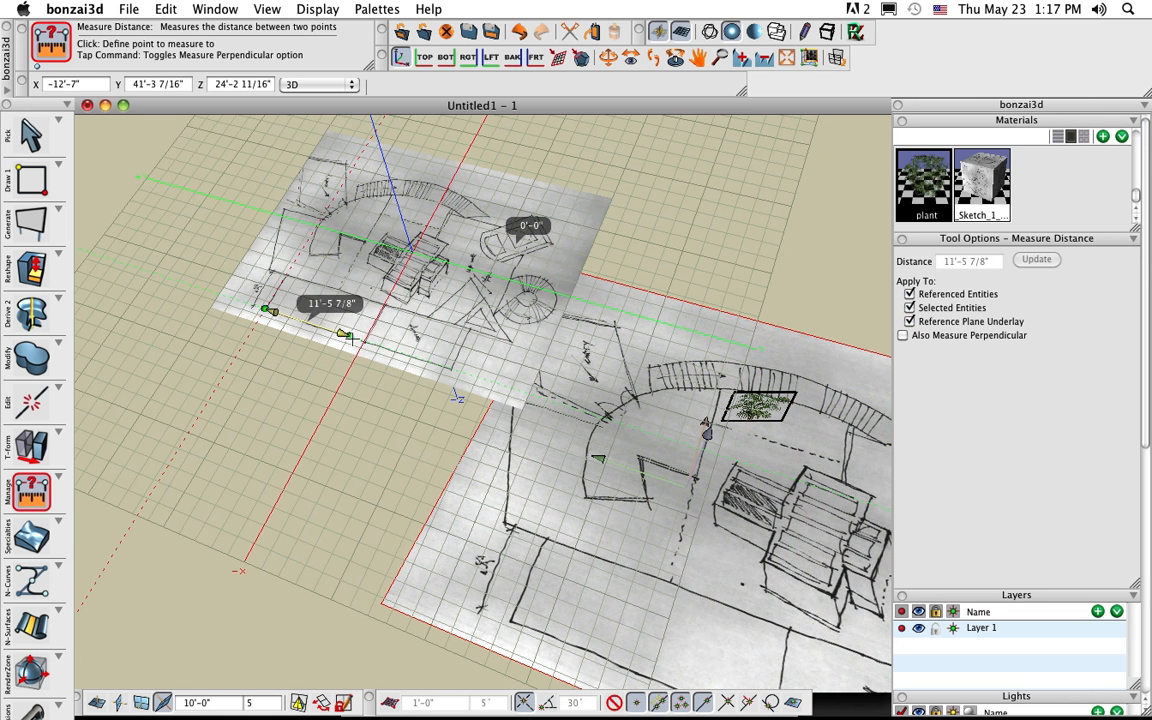
left_click(358, 338)
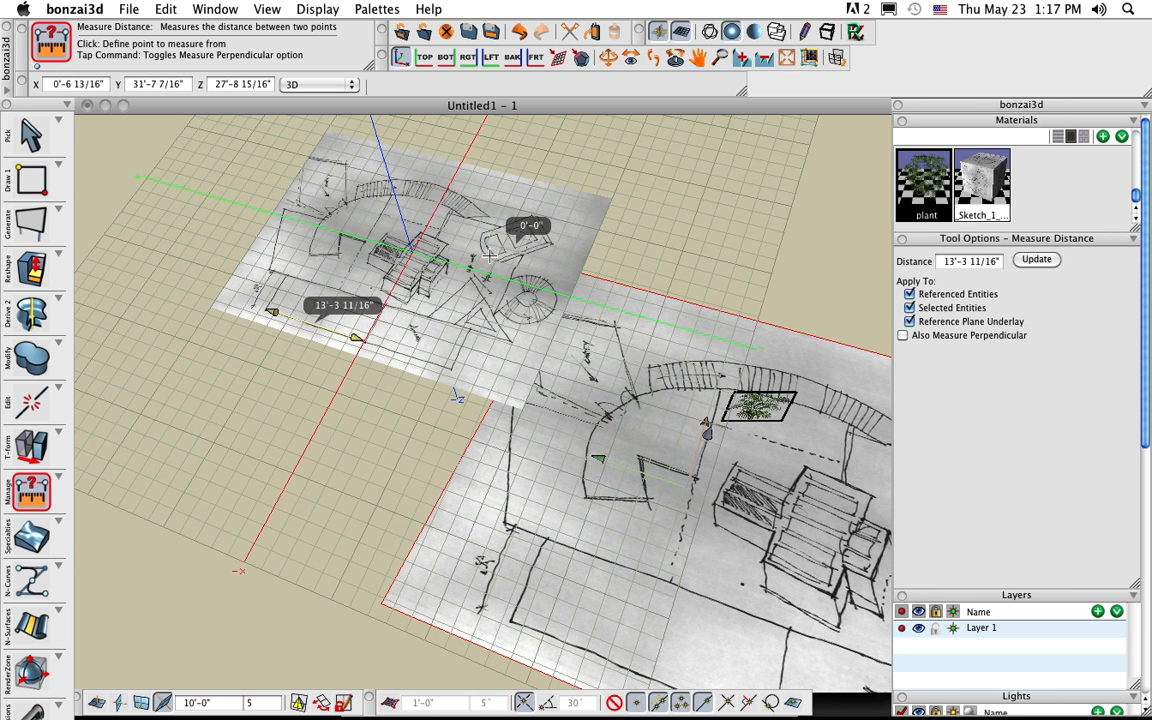
type("30")
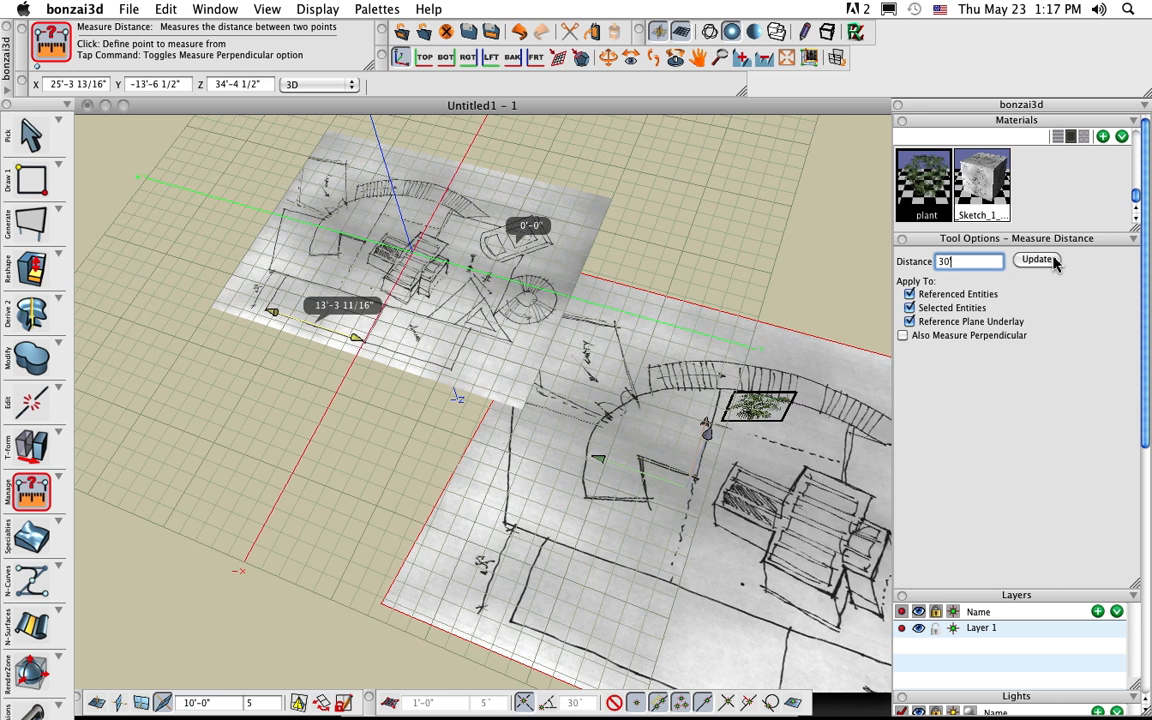
left_click(1020, 259)
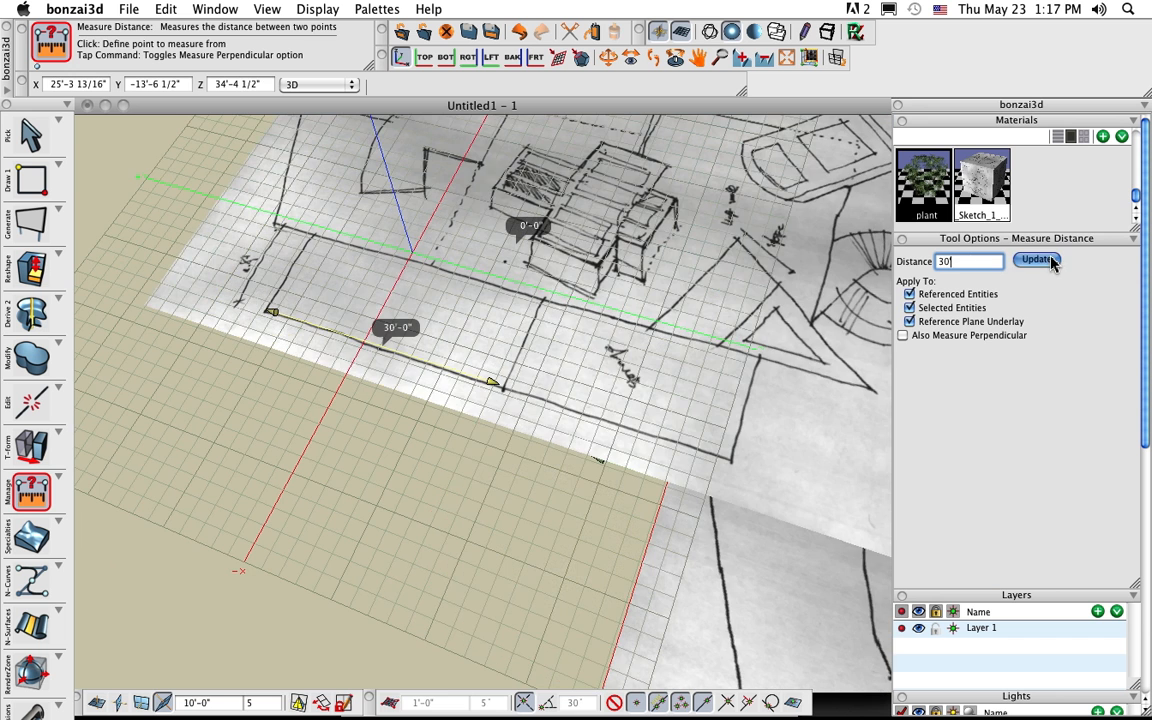
Examine the rescaled underlay beside the sketch billboard and against the tilted grid from several angles
scroll(208, 537, "down", 3)
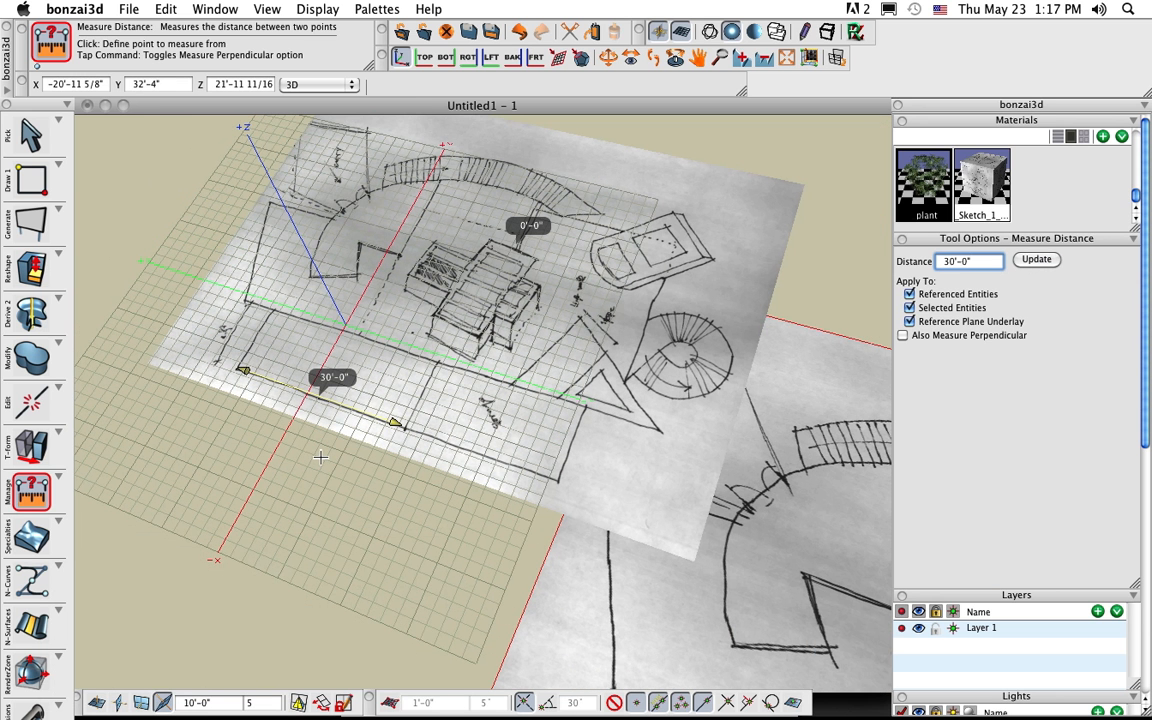
scroll(318, 459, "down", 3)
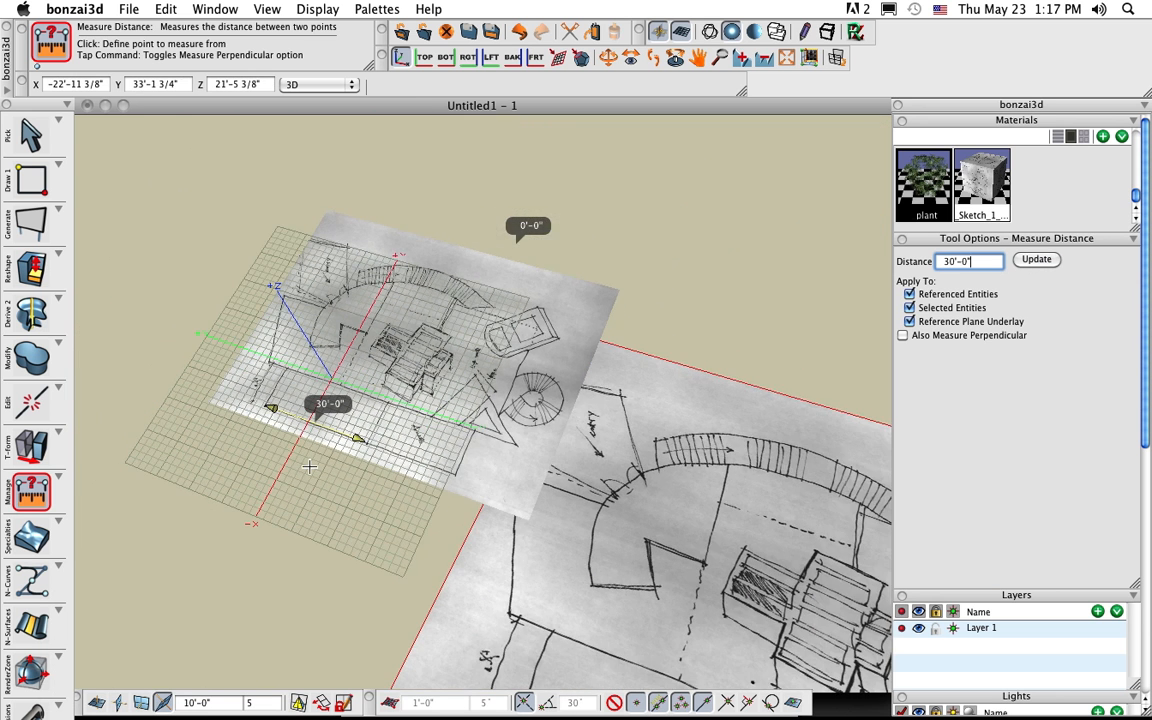
middle_click_drag(302, 460, 276, 434)
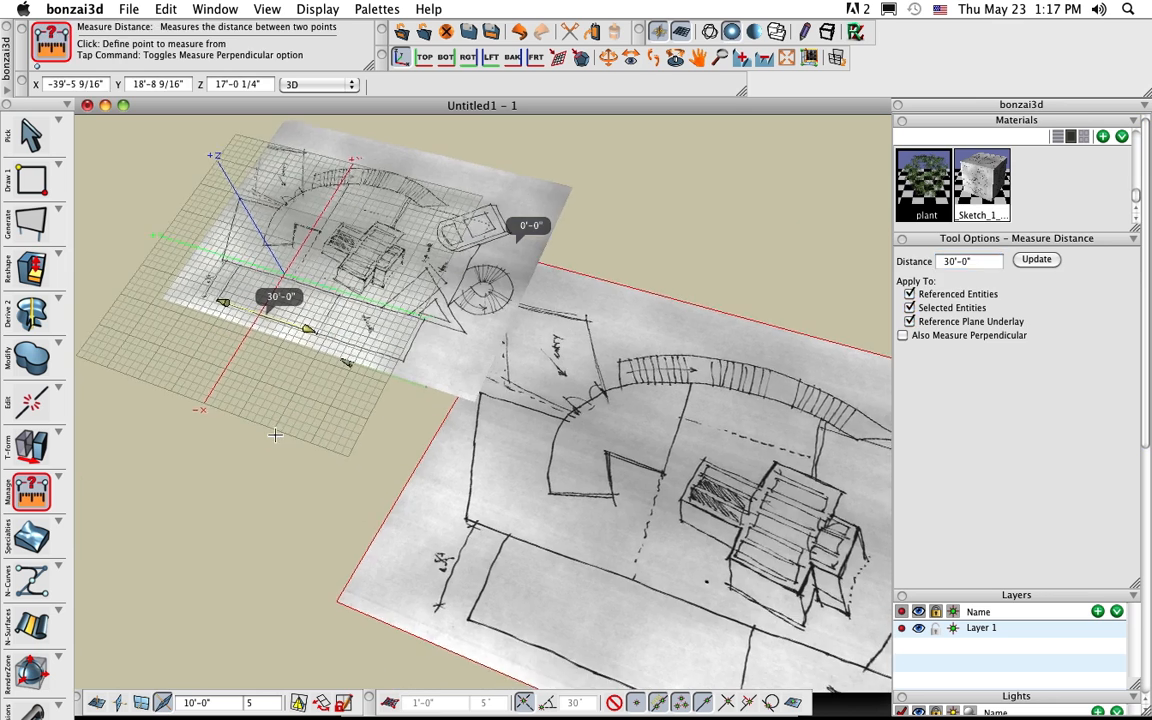
scroll(275, 435, "down", 1)
middle_click_drag(442, 516, 429, 485)
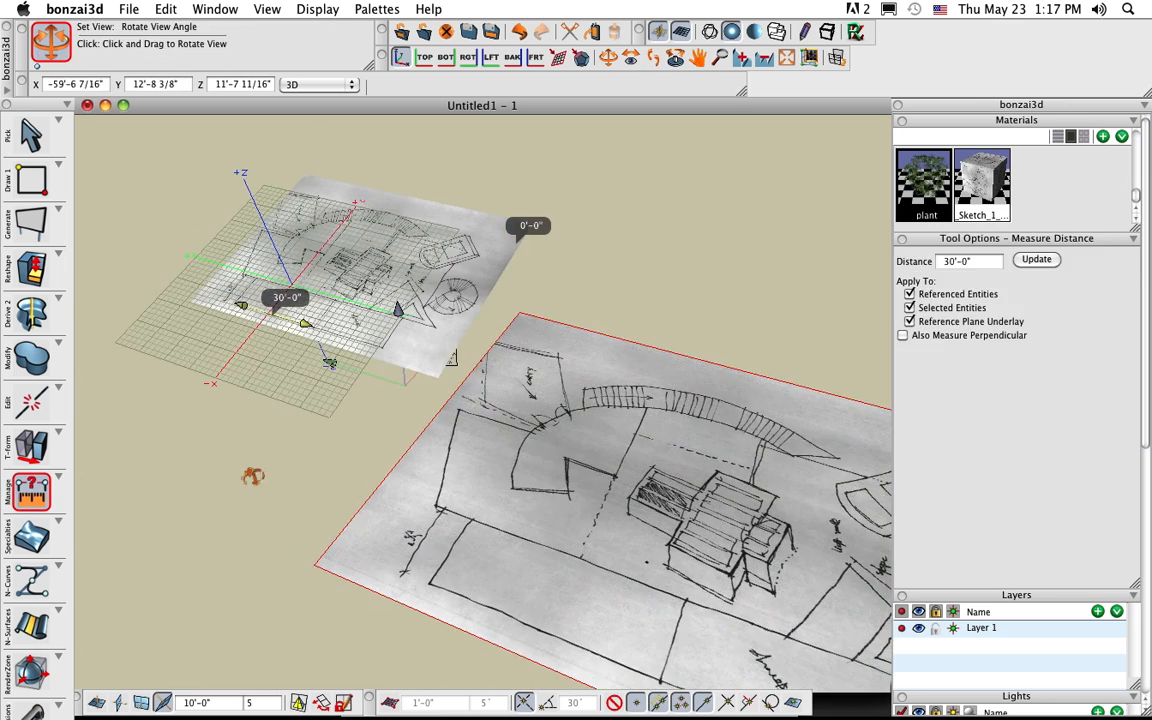
middle_click_drag(253, 476, 253, 487)
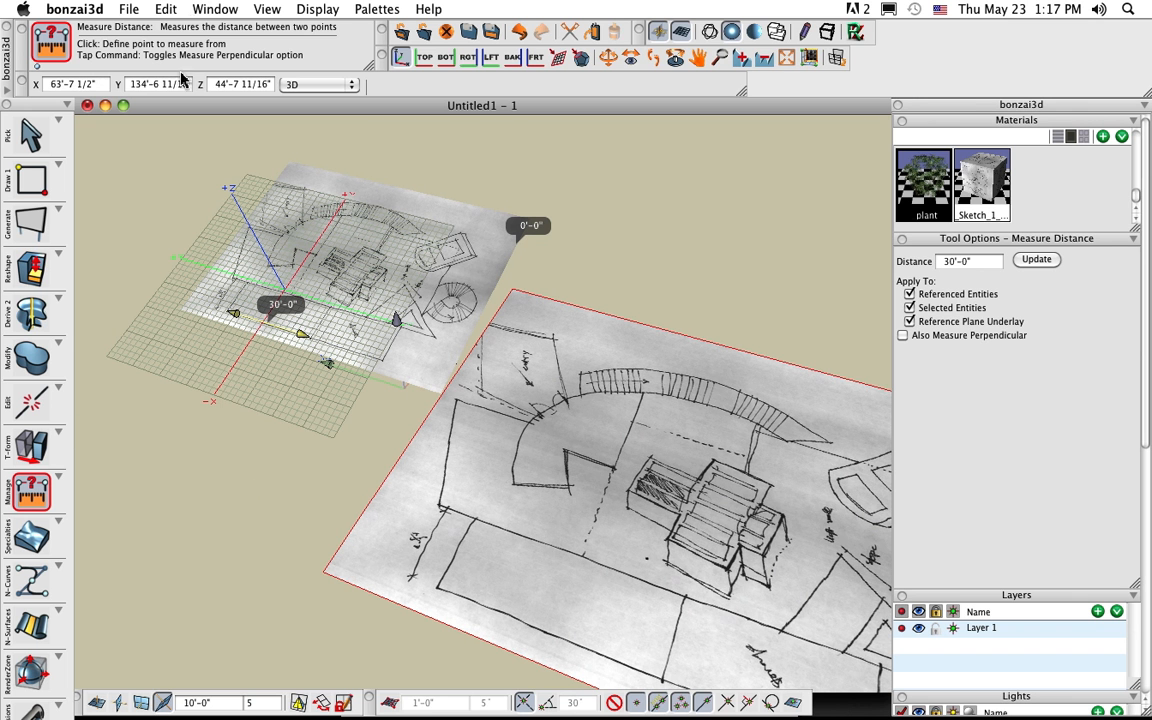
Switch to the roof.bnz project, make the wall layer active and hide the photo layer
left_click(210, 9)
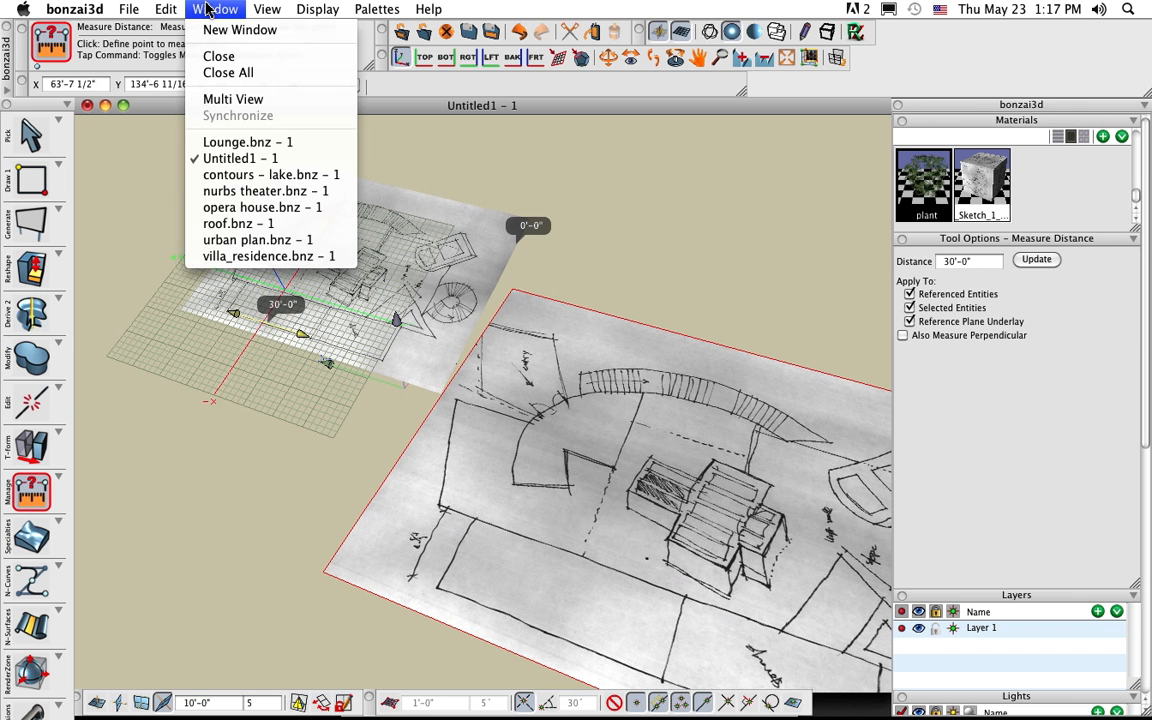
left_click(252, 224)
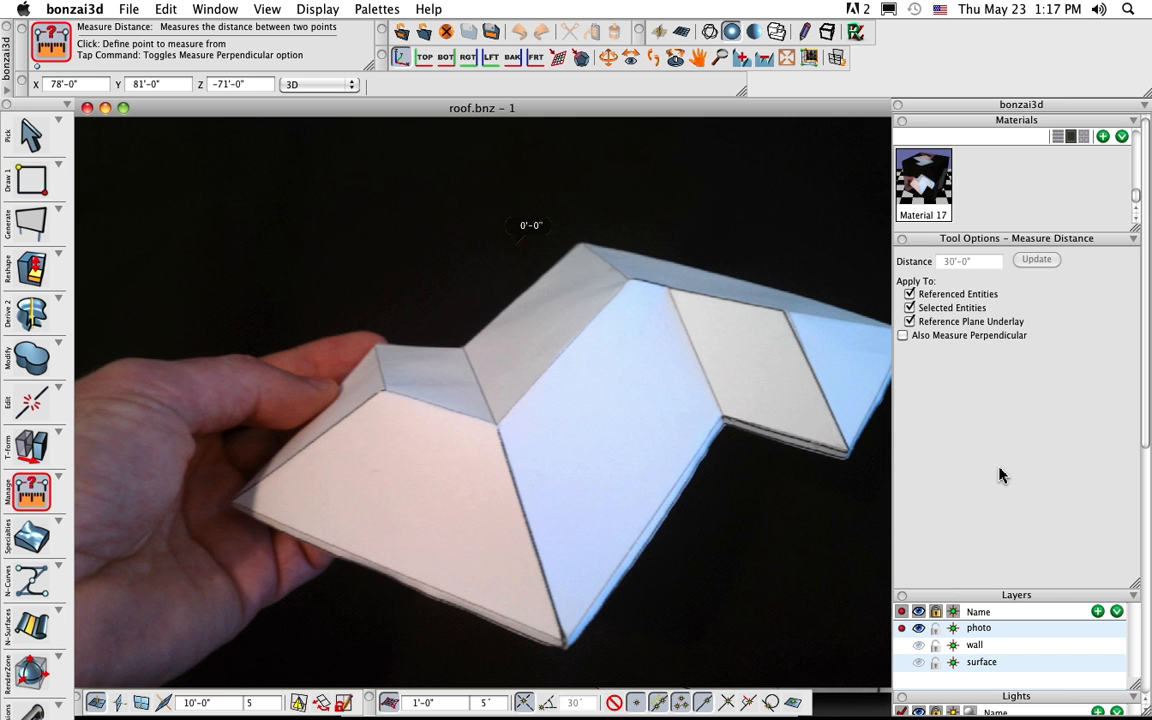
left_click(902, 646)
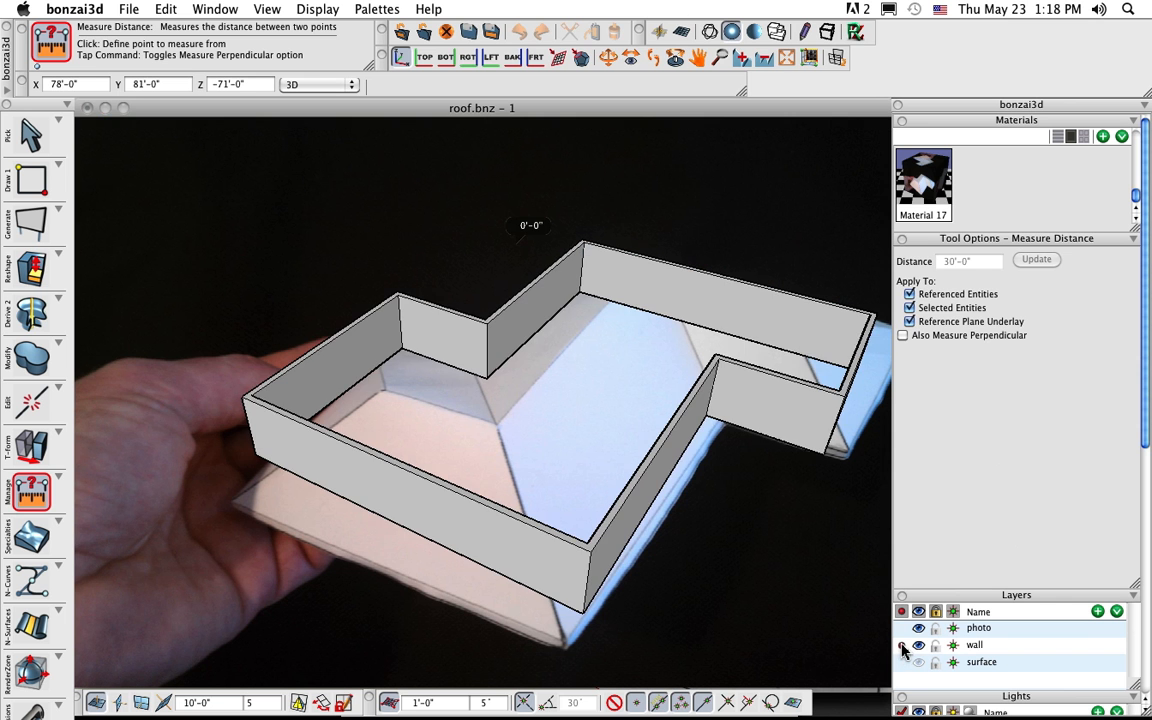
left_click(918, 628)
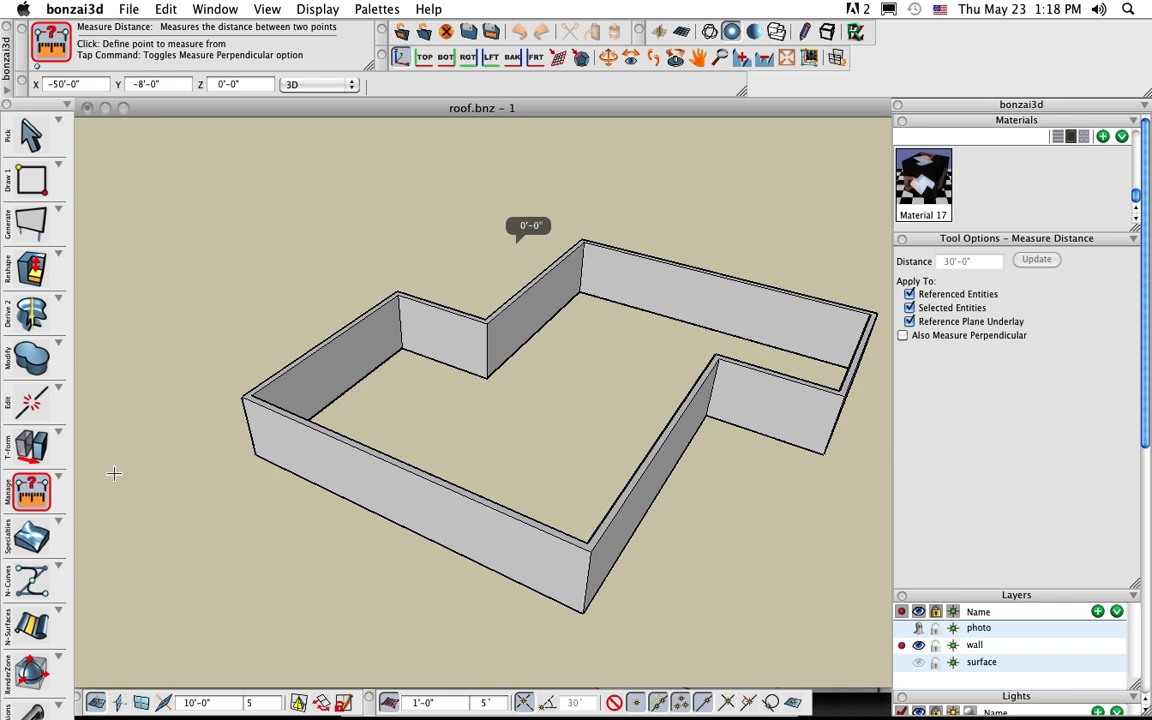
Create a hip roof on top of the walls with the Roof tool and set its structure to Solid
left_click(33, 537)
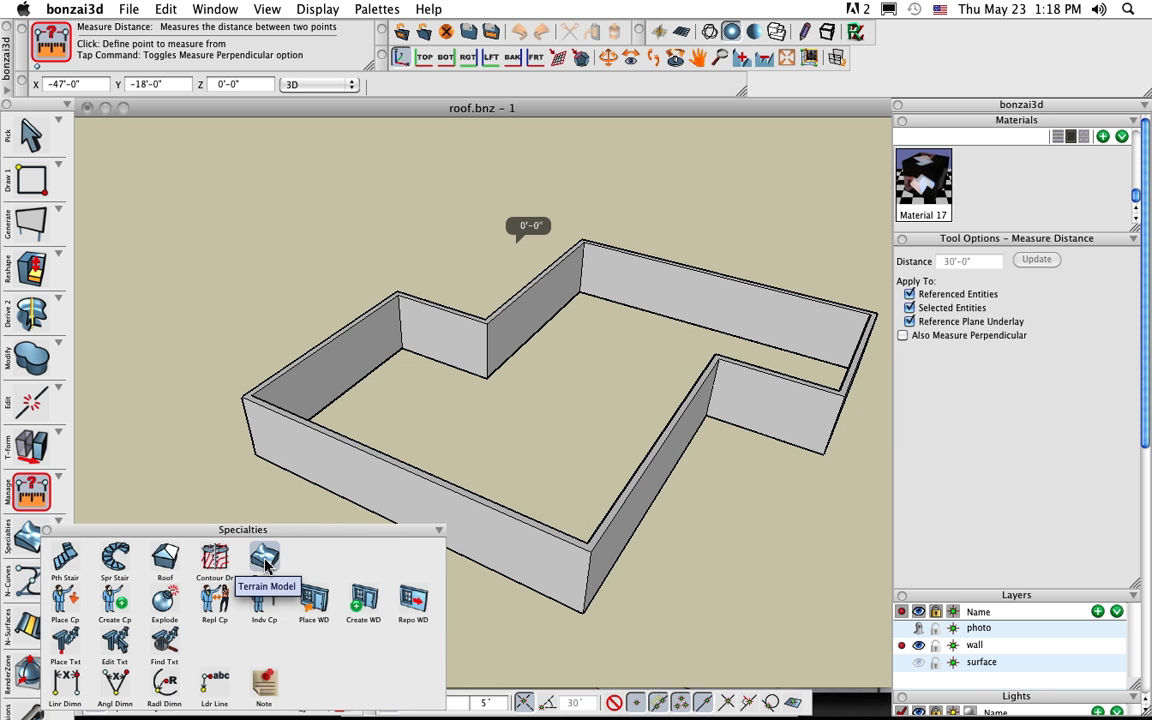
left_click(167, 563)
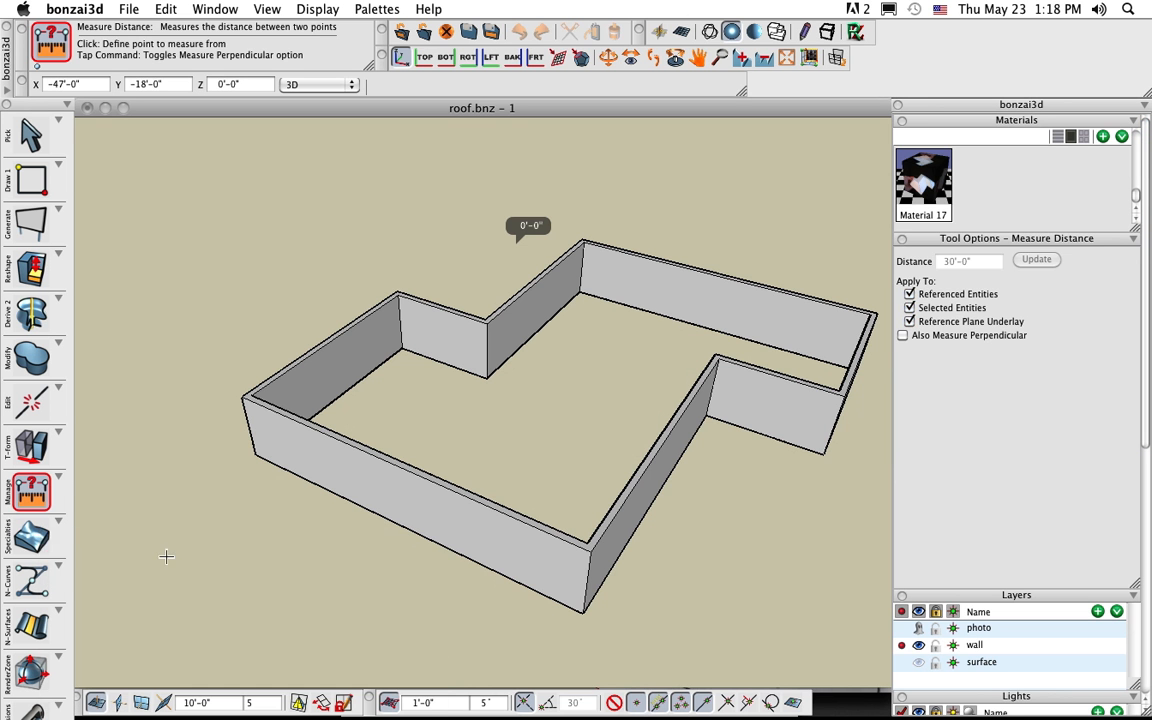
left_click(422, 472)
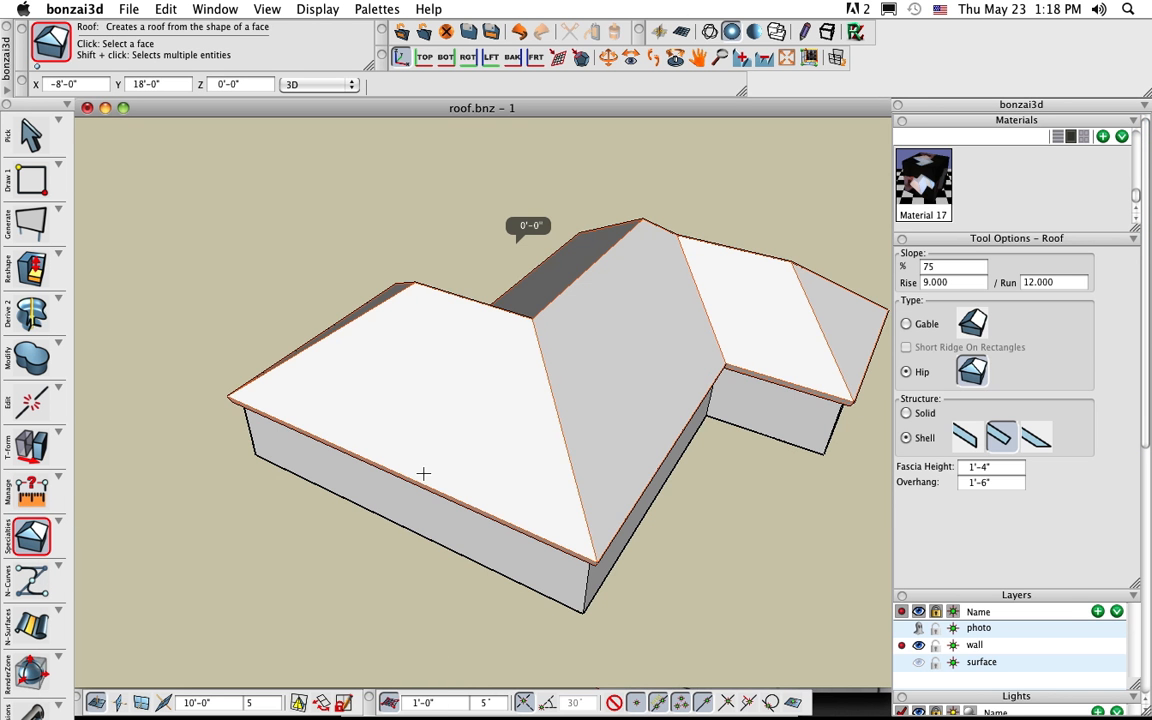
middle_click_drag(661, 517, 685, 440)
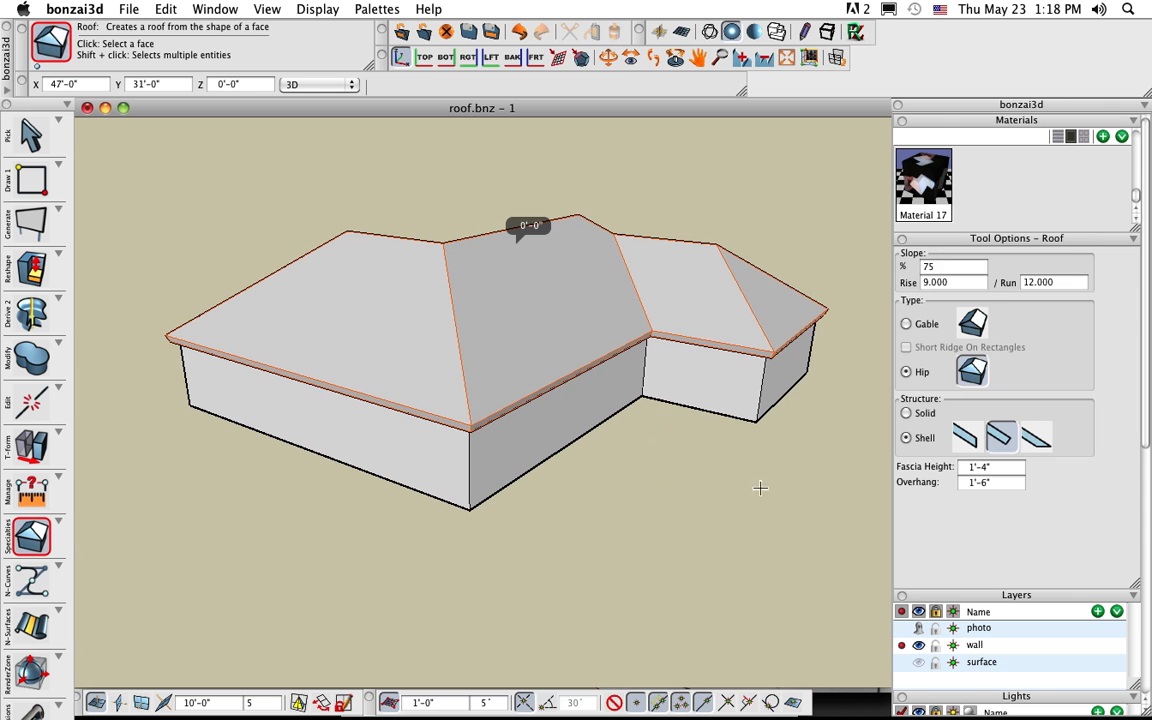
left_click(907, 413)
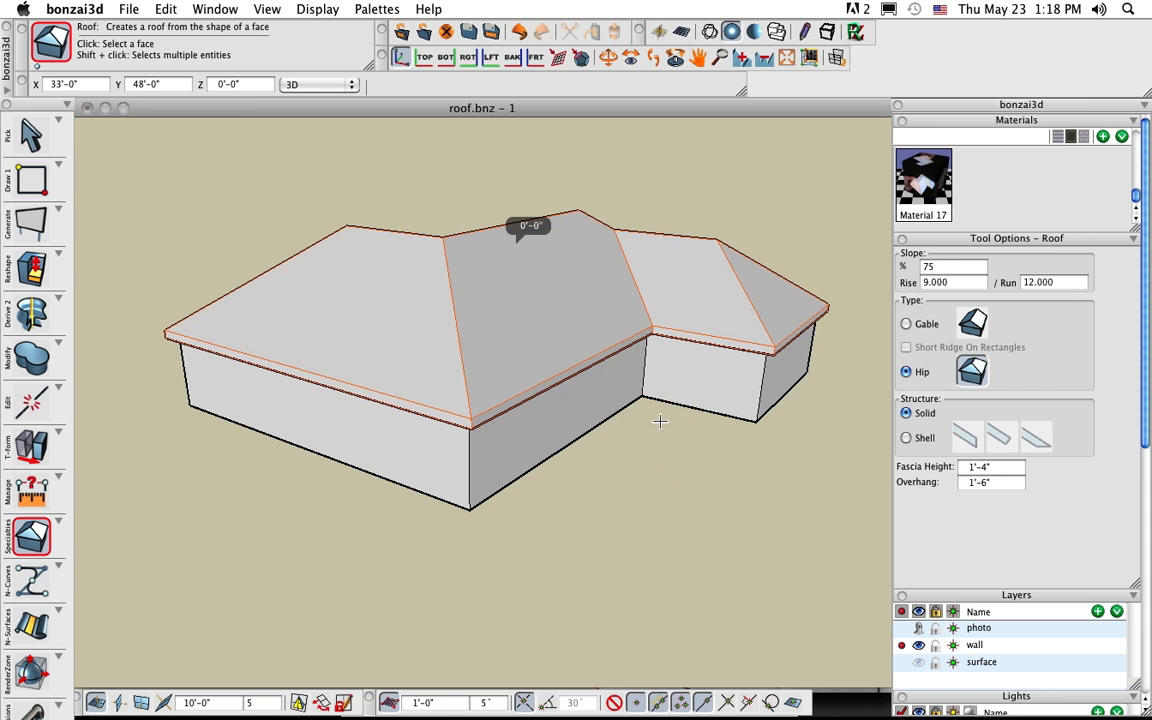
Delete the walls and the bottom face of the solid roof, leaving only its outer shell
middle_click_drag(661, 419, 702, 558)
left_click_drag(43, 503, 68, 512)
left_click(508, 527)
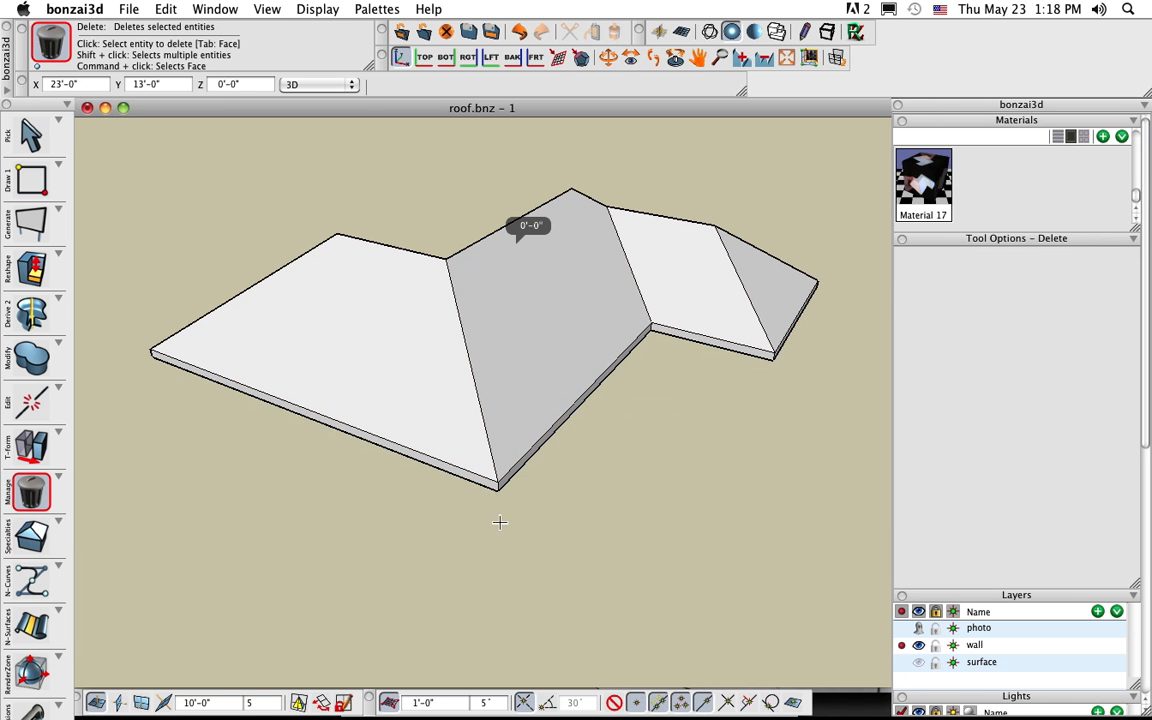
middle_click_drag(627, 553, 621, 410)
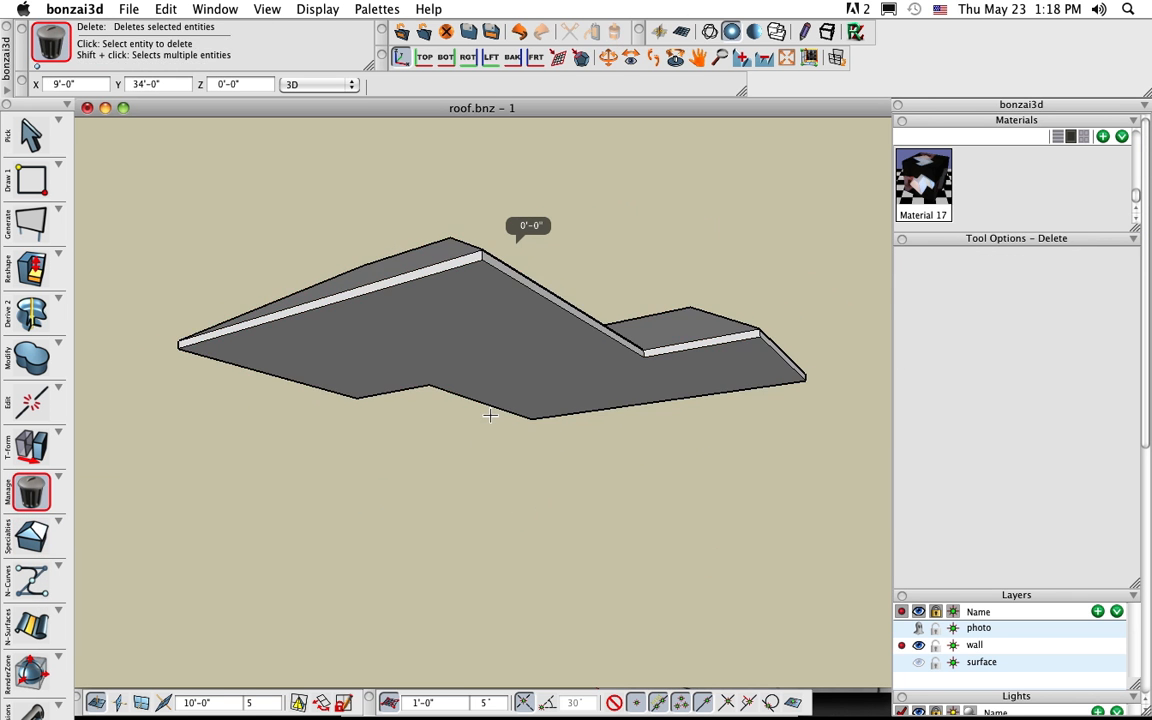
left_click(495, 334)
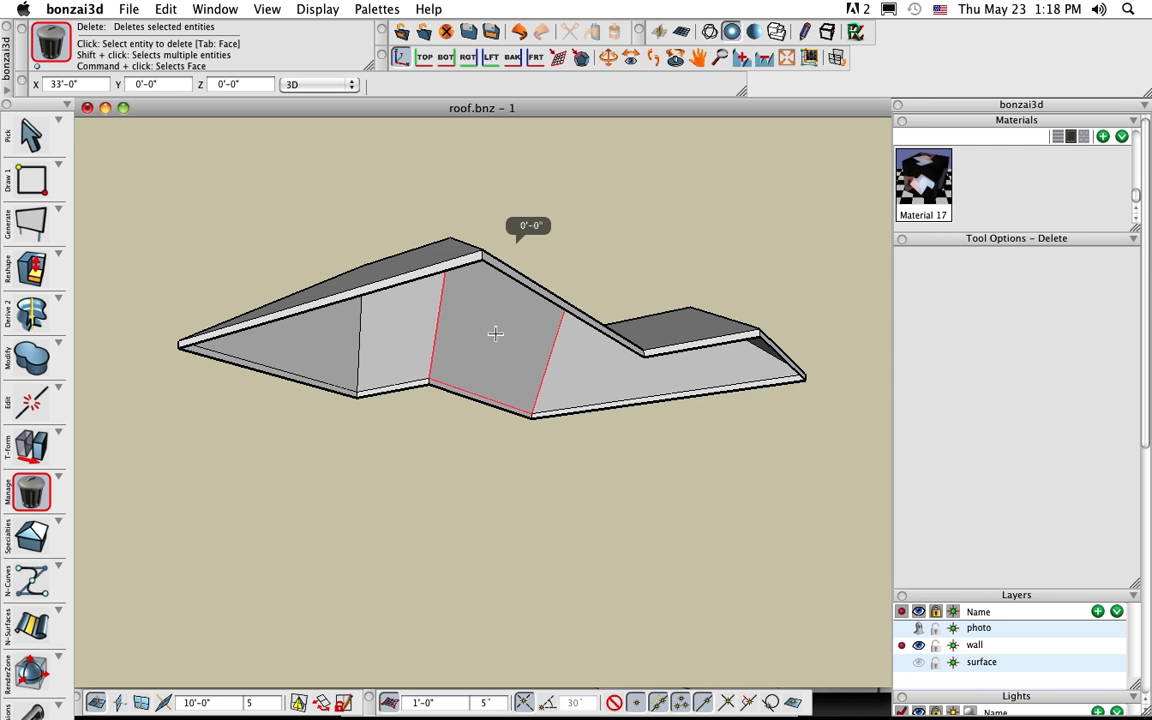
Unfold the hip roof shell into flat faces on the reference plane with the Unfold tool
middle_click_drag(500, 468, 609, 472)
middle_click_drag(329, 481, 599, 602)
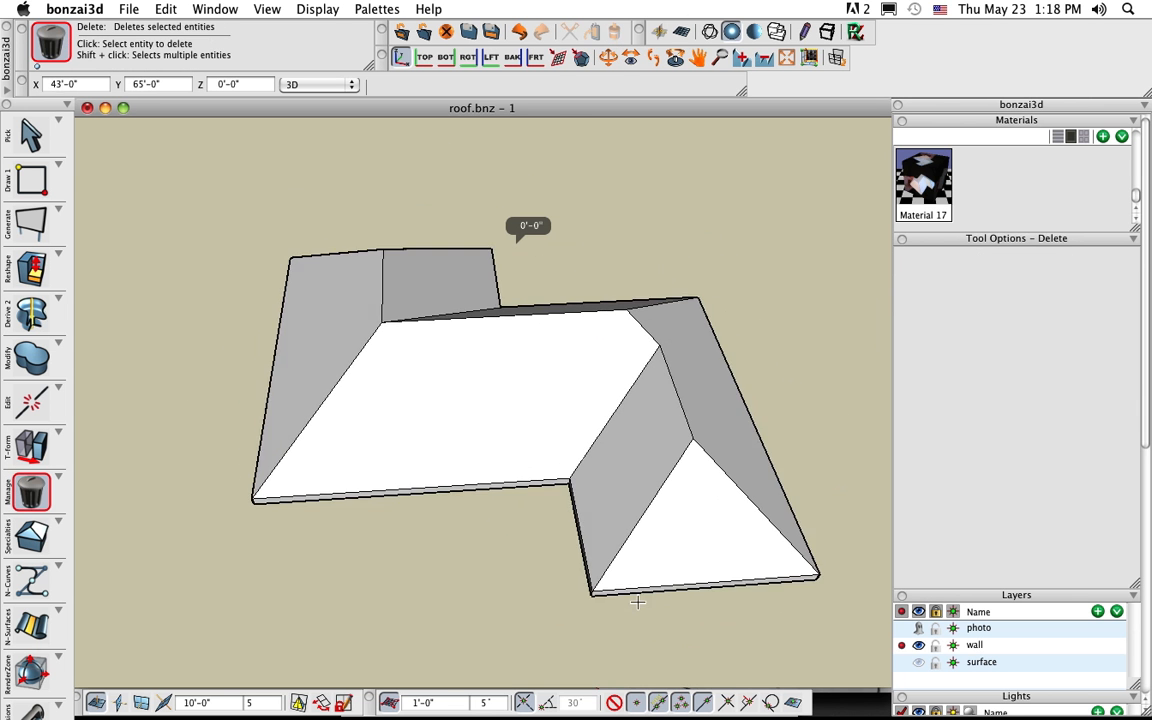
middle_click_drag(524, 541, 517, 512, "shift")
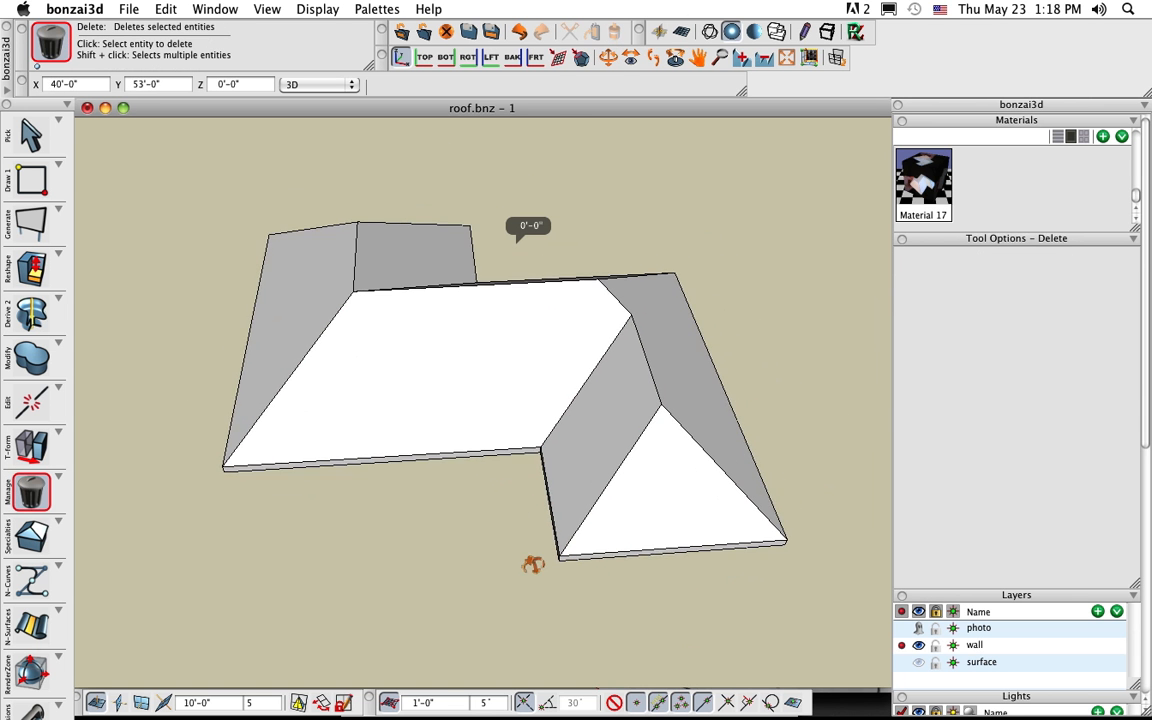
middle_click_drag(530, 560, 469, 487)
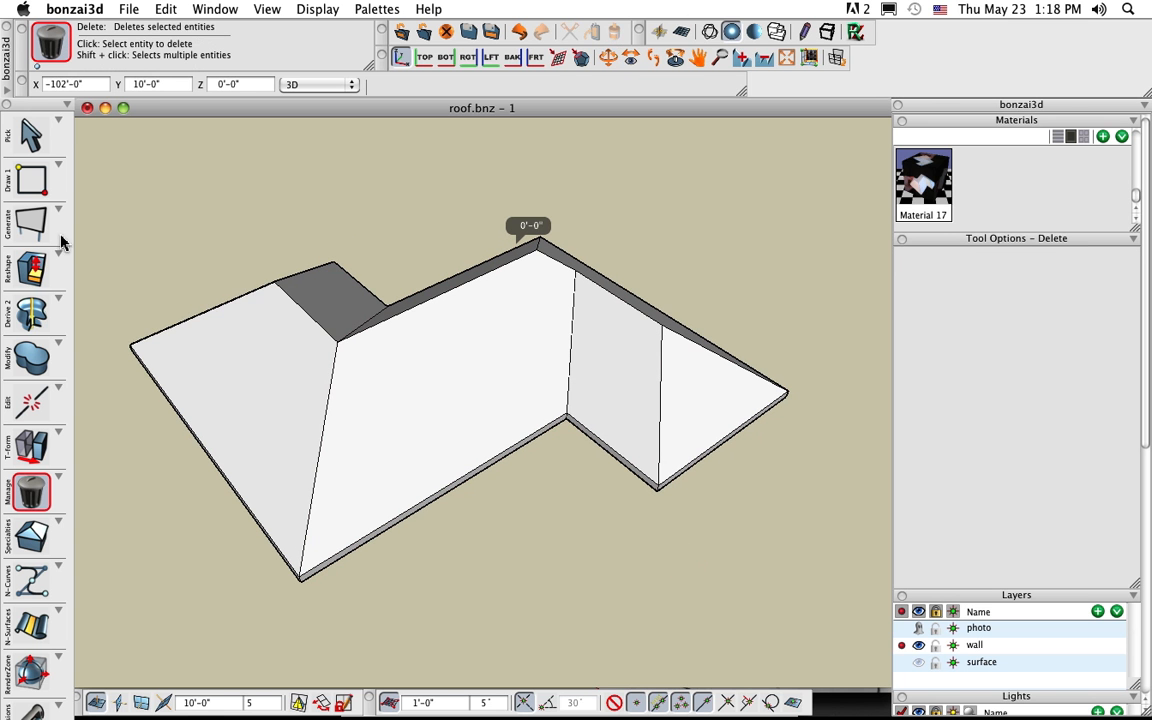
left_click(31, 262)
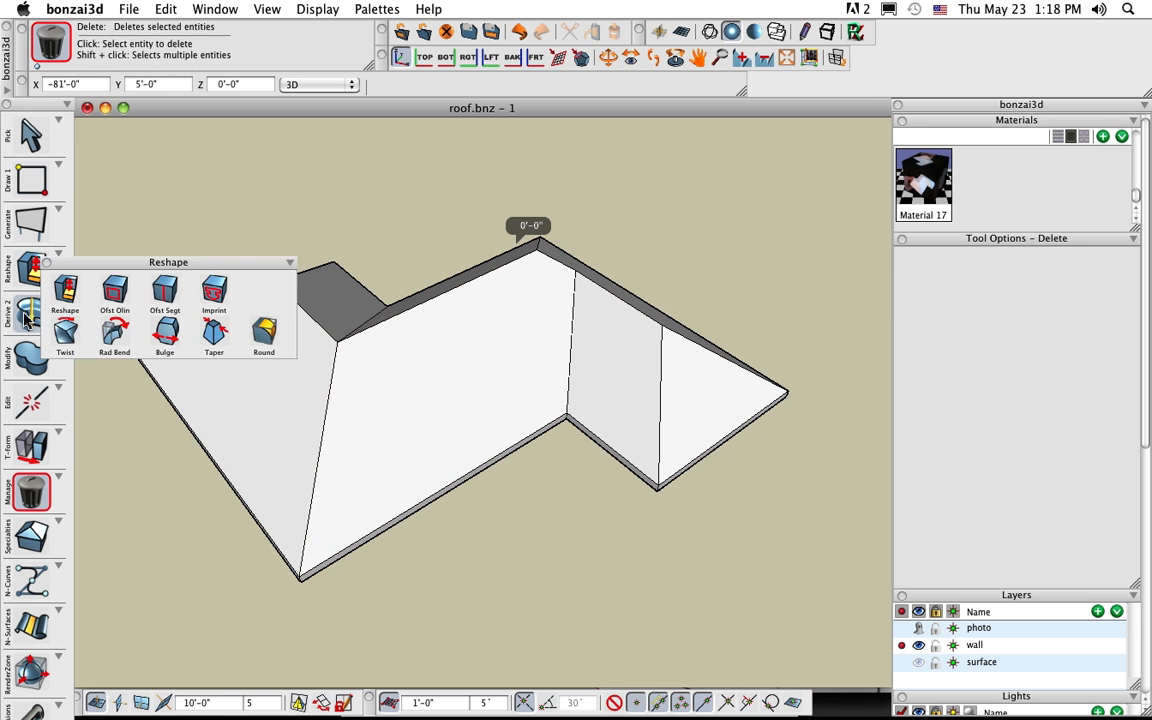
left_click(27, 318)
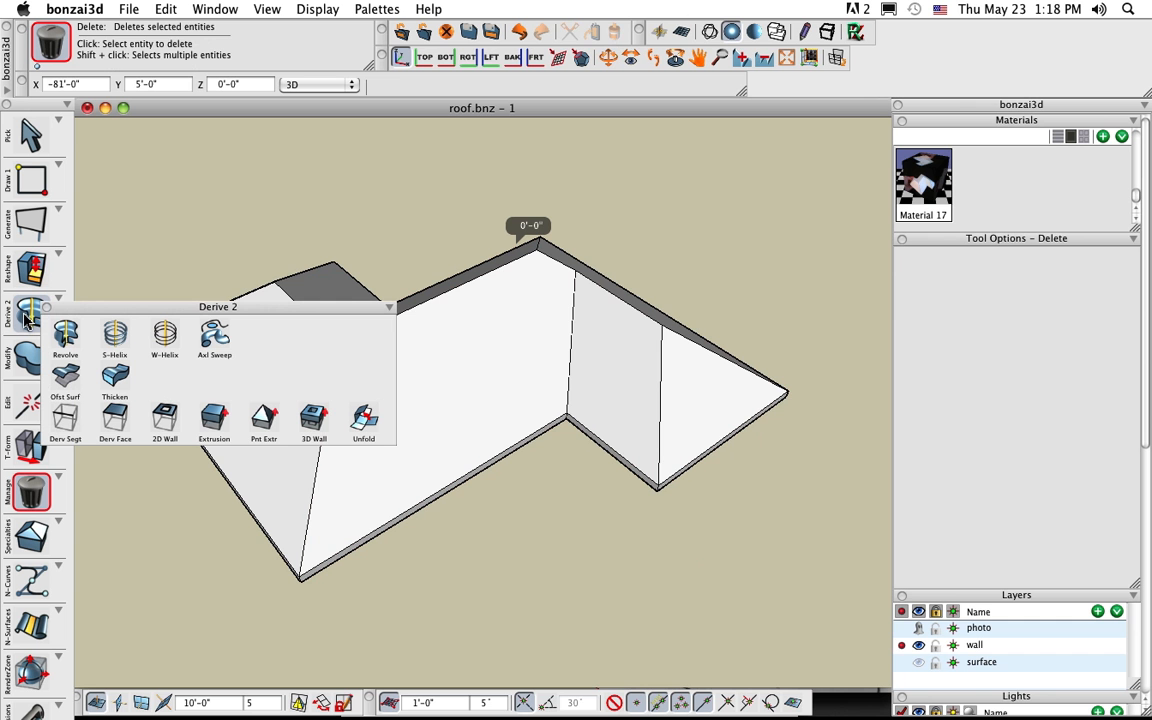
left_click(366, 423)
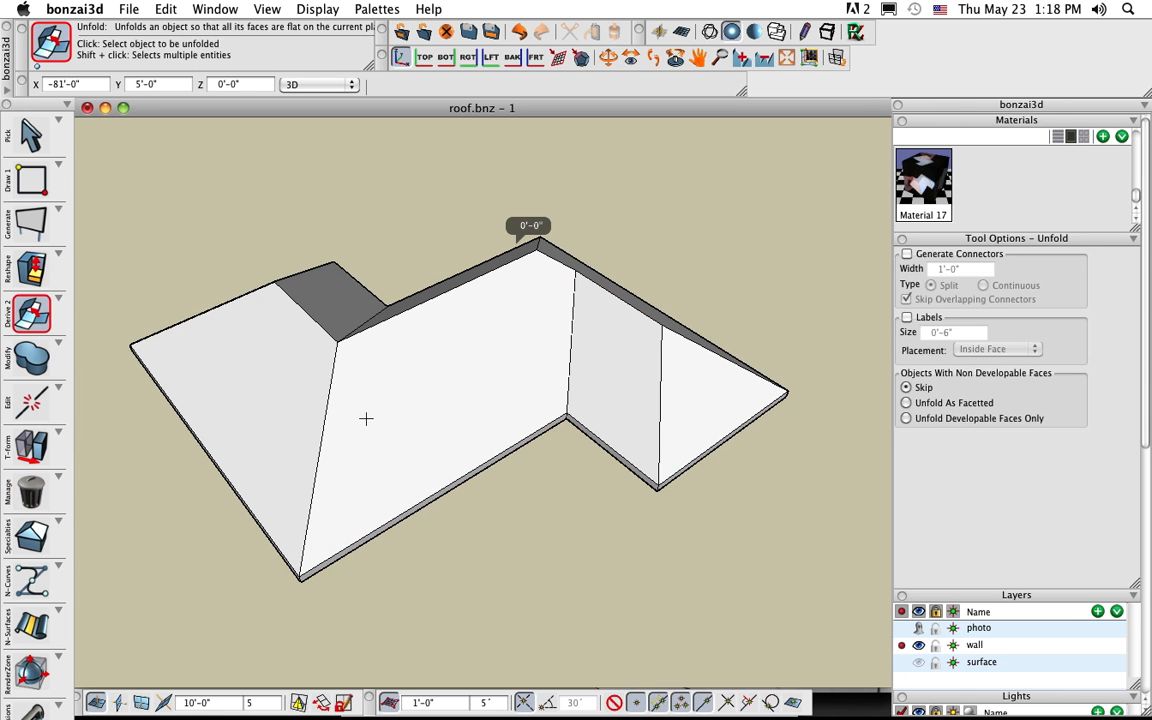
middle_click_drag(563, 463, 597, 512)
left_click(502, 405)
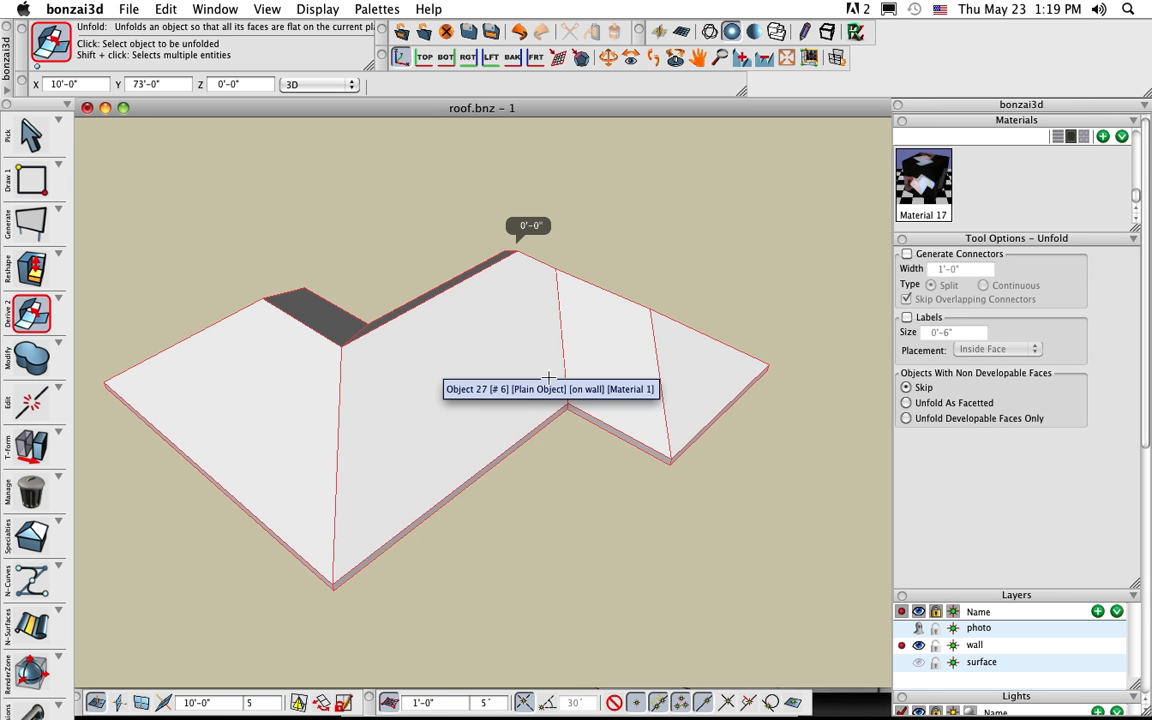
left_click(707, 400)
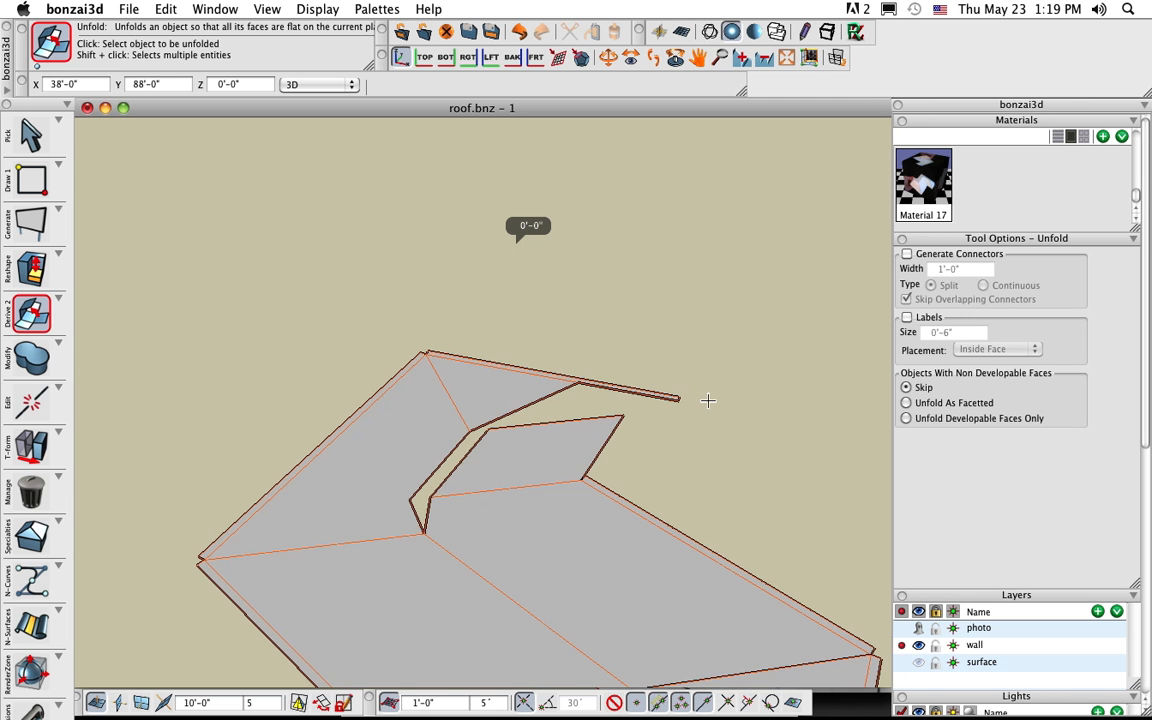
Generate connectors along the unfolded roof's edges and add labels with a size of 2'-0"
mouse_move(540, 387)
middle_mouse_down()
mouse_move(597, 519)
mouse_move(553, 403)
middle_mouse_up()
mouse_move(602, 458)
middle_mouse_down()
mouse_move(553, 337)
mouse_move(607, 458)
mouse_move(602, 441)
middle_mouse_up()
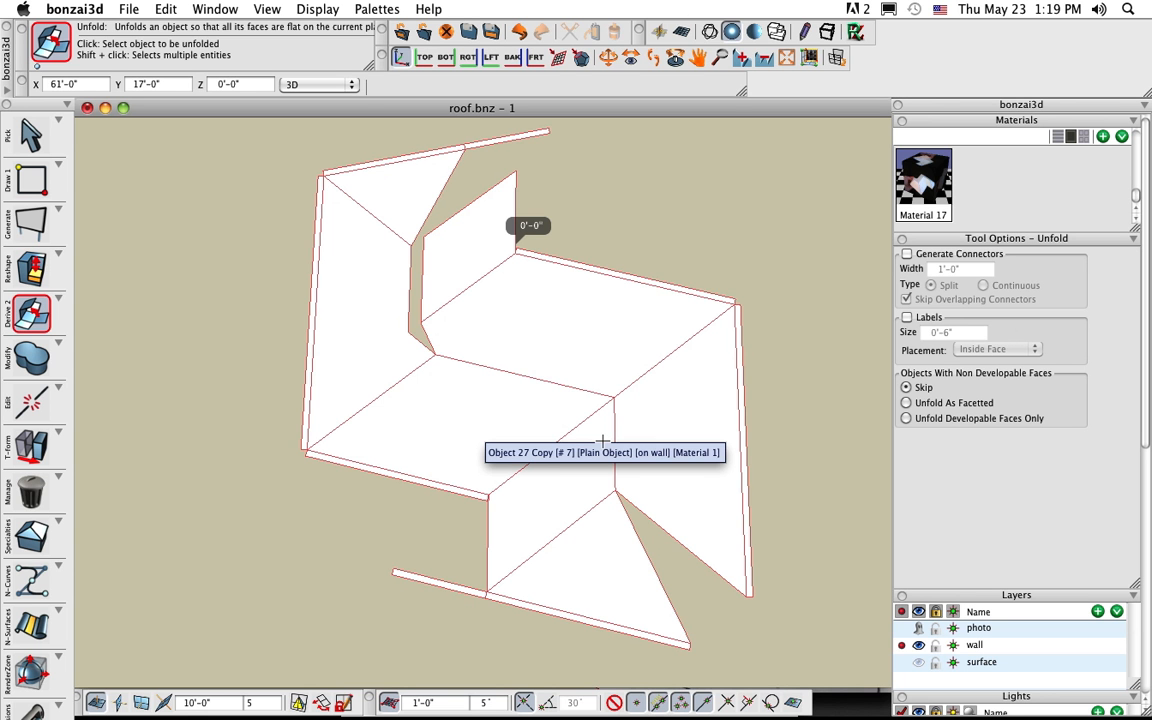
middle_click_drag(603, 440, 748, 301)
middle_click_drag(759, 419, 809, 605)
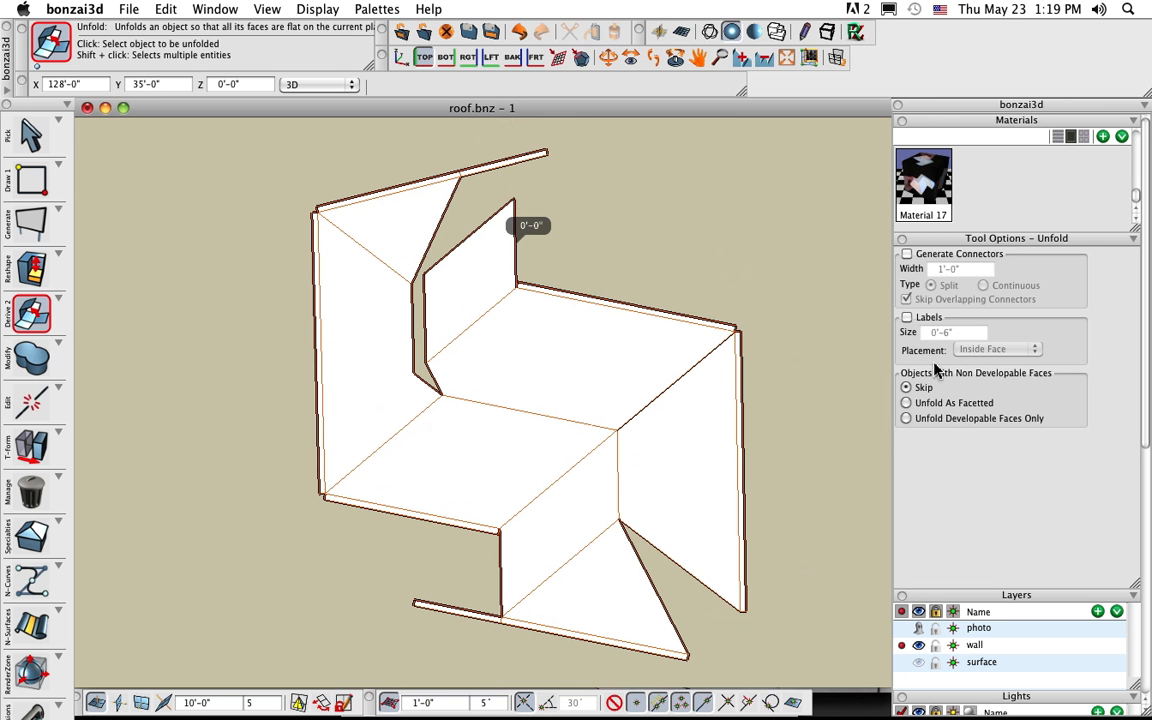
left_click(922, 256)
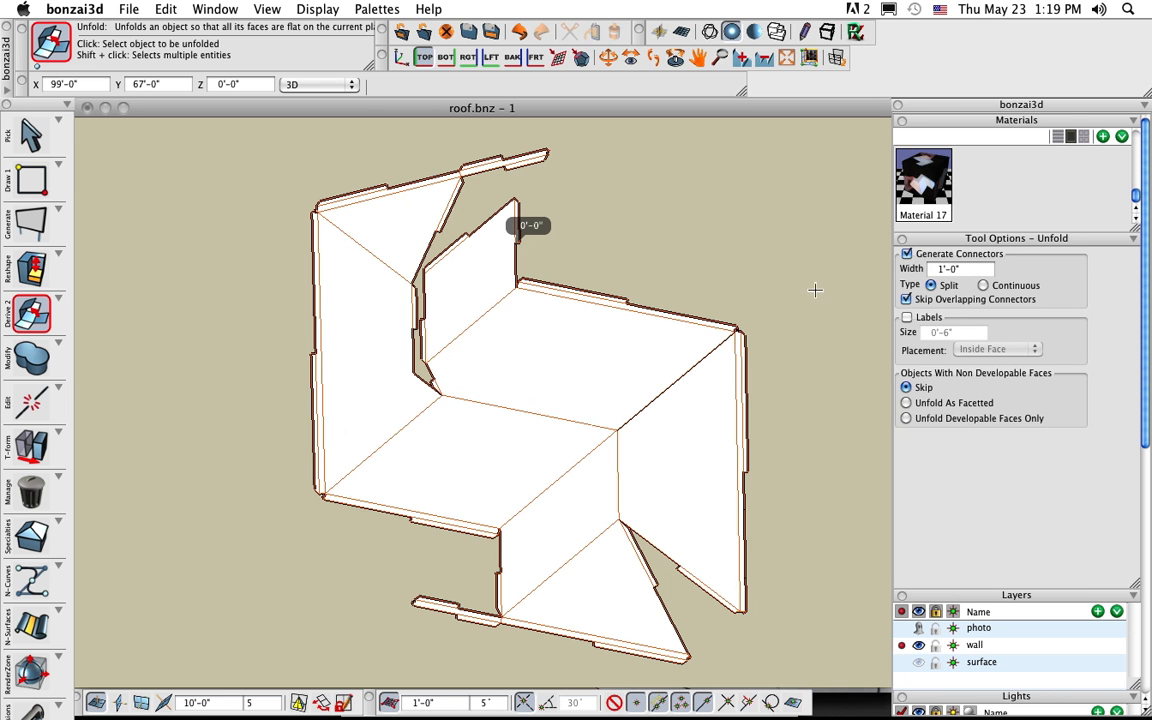
left_click(922, 320)
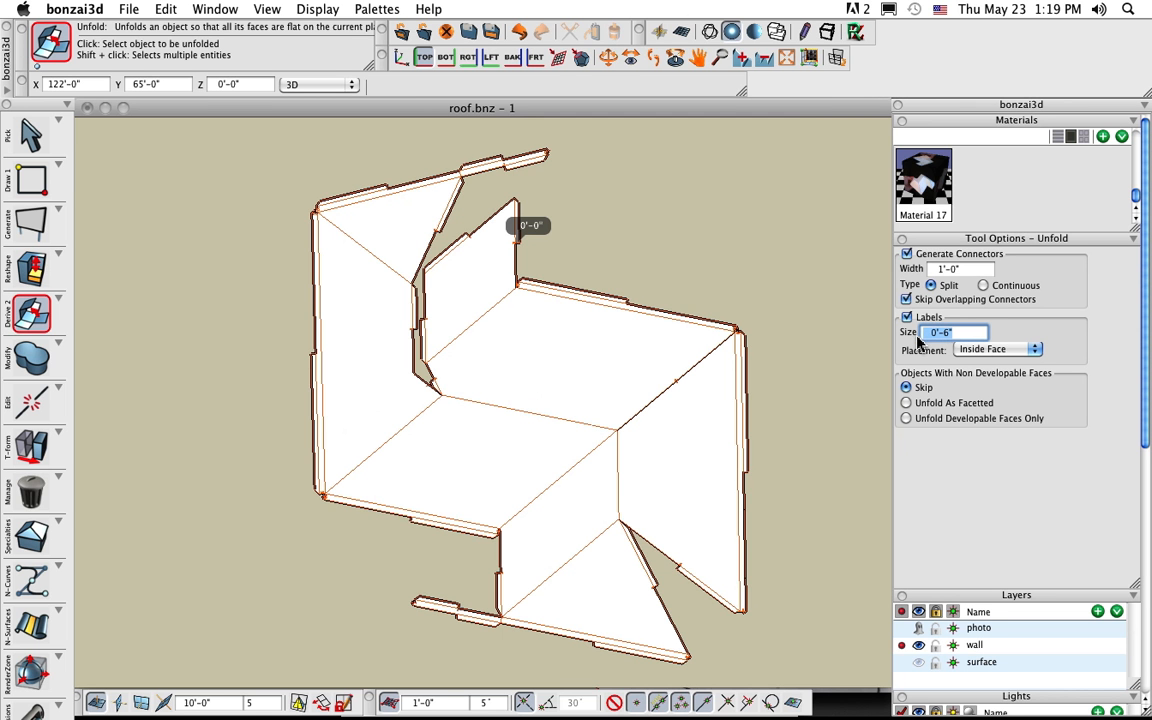
type("2")
key("Return")
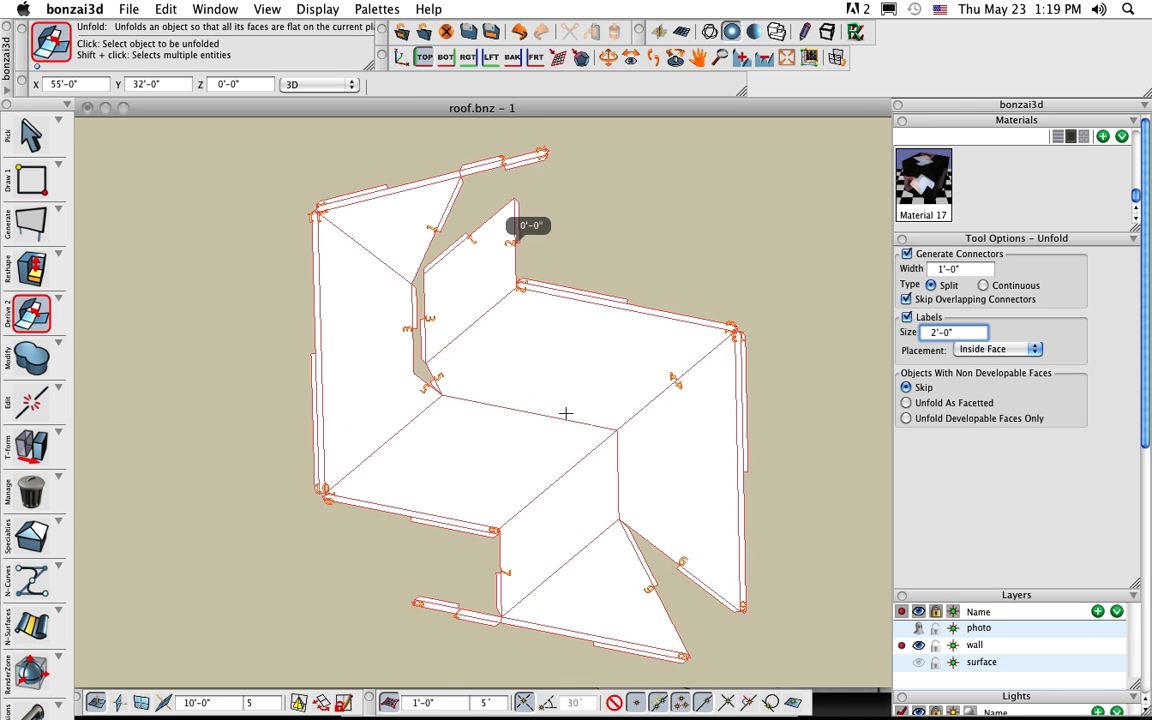
Examine the unfolded roof's connectors and the numbered labels on matching edges up close and as a whole
scroll(416, 345, "up", 5)
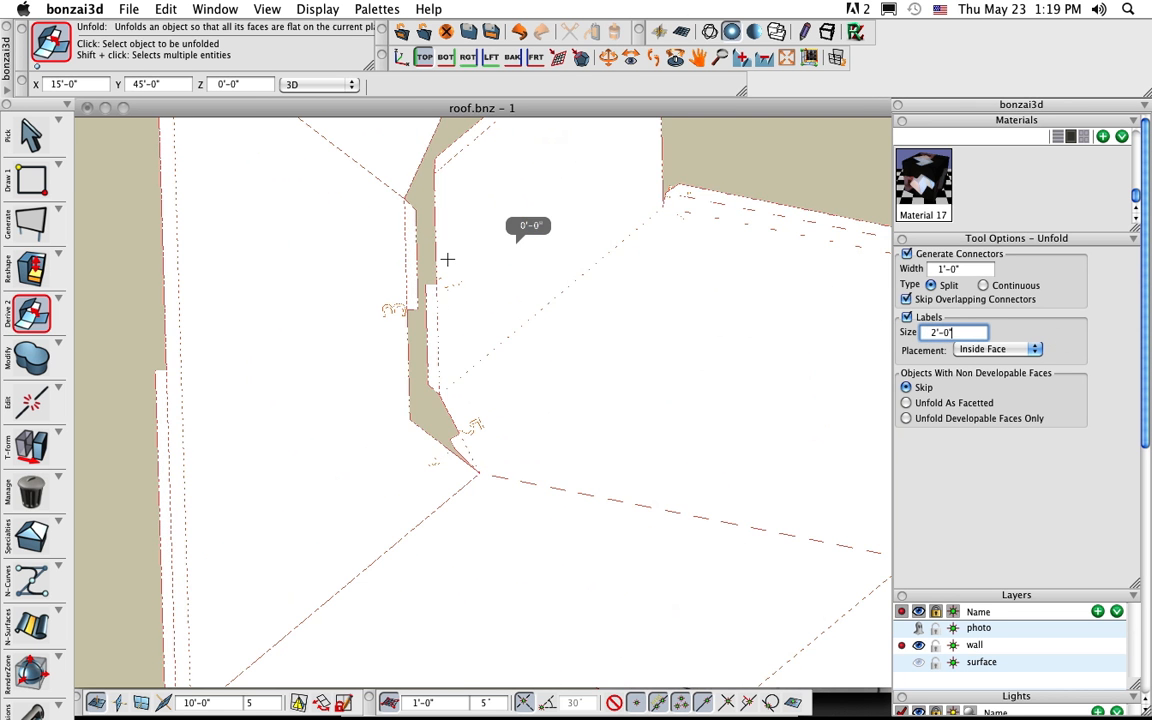
scroll(455, 432, "down", 1)
key("q")
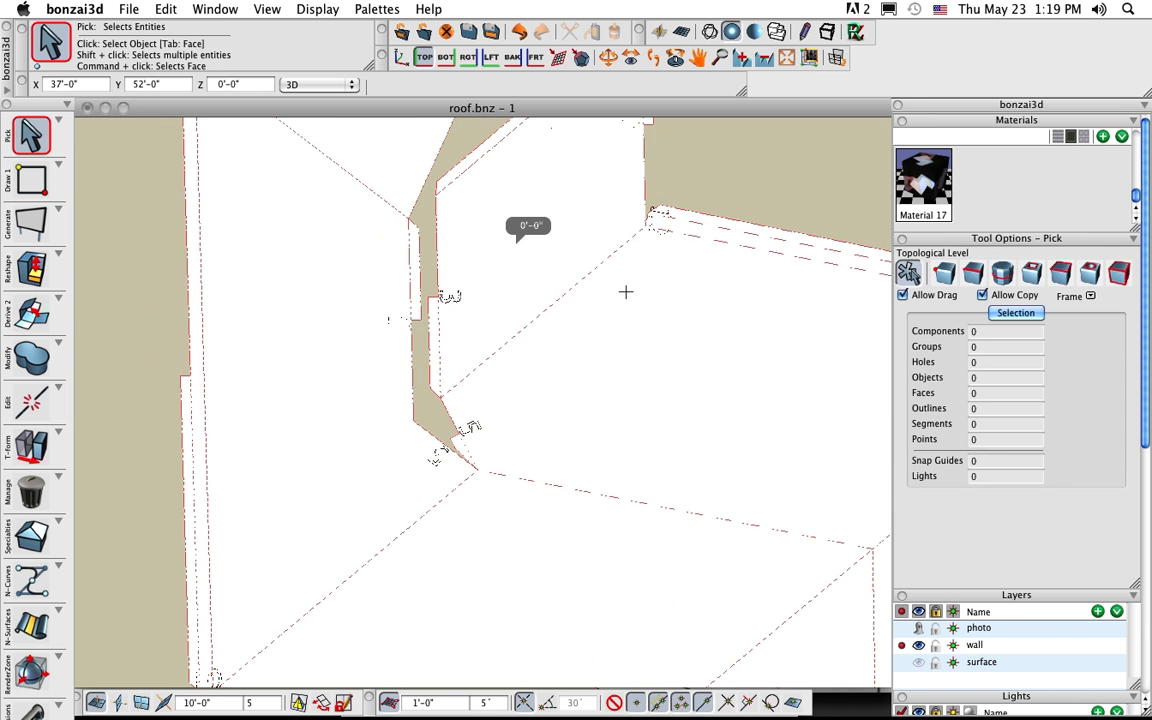
scroll(626, 291, "down", 3)
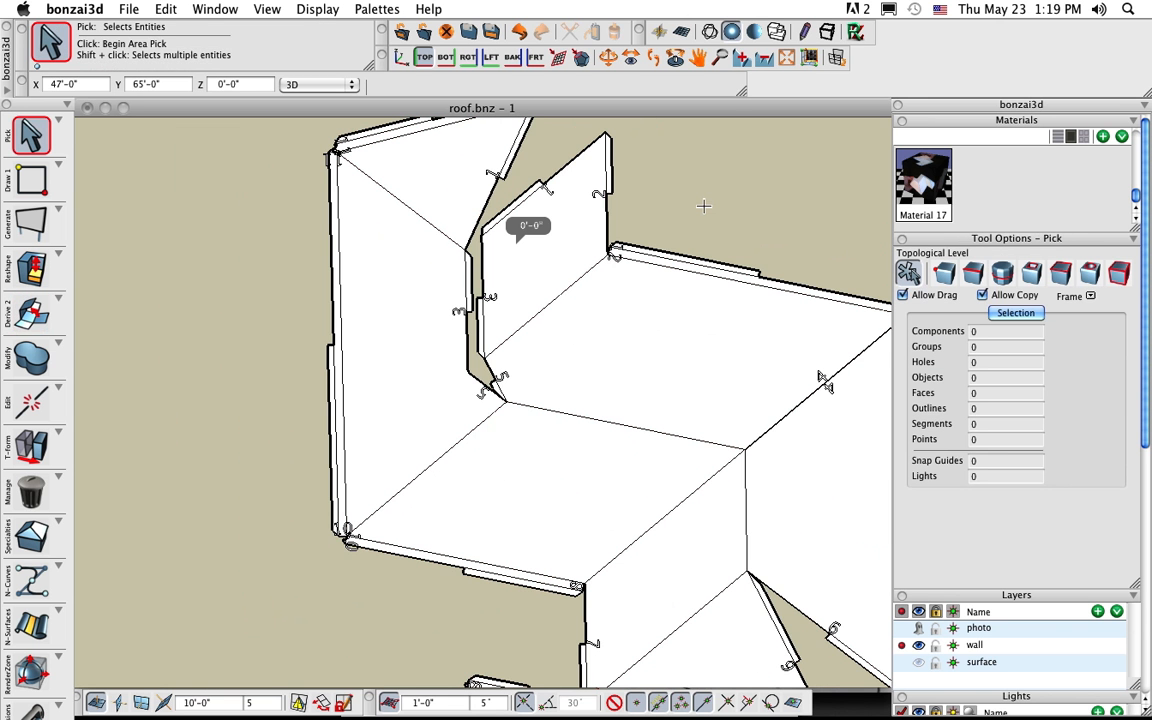
middle_click_drag(697, 221, 599, 203)
scroll(592, 197, "down", 2)
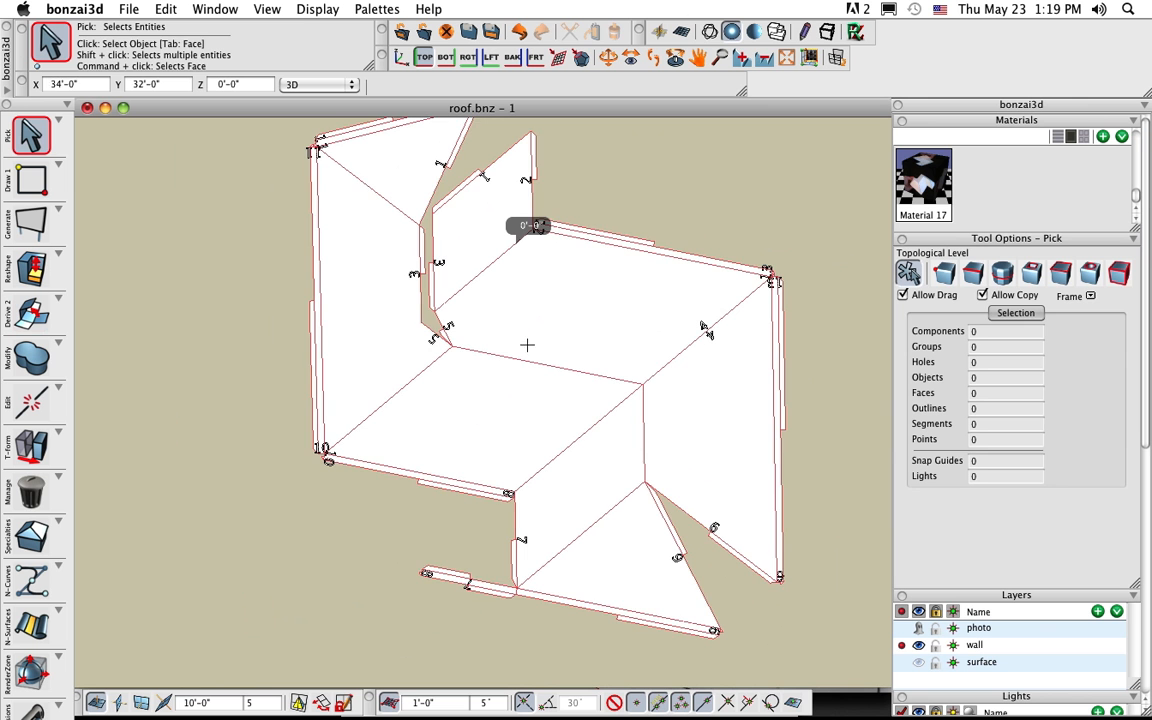
scroll(656, 206, "up", 1)
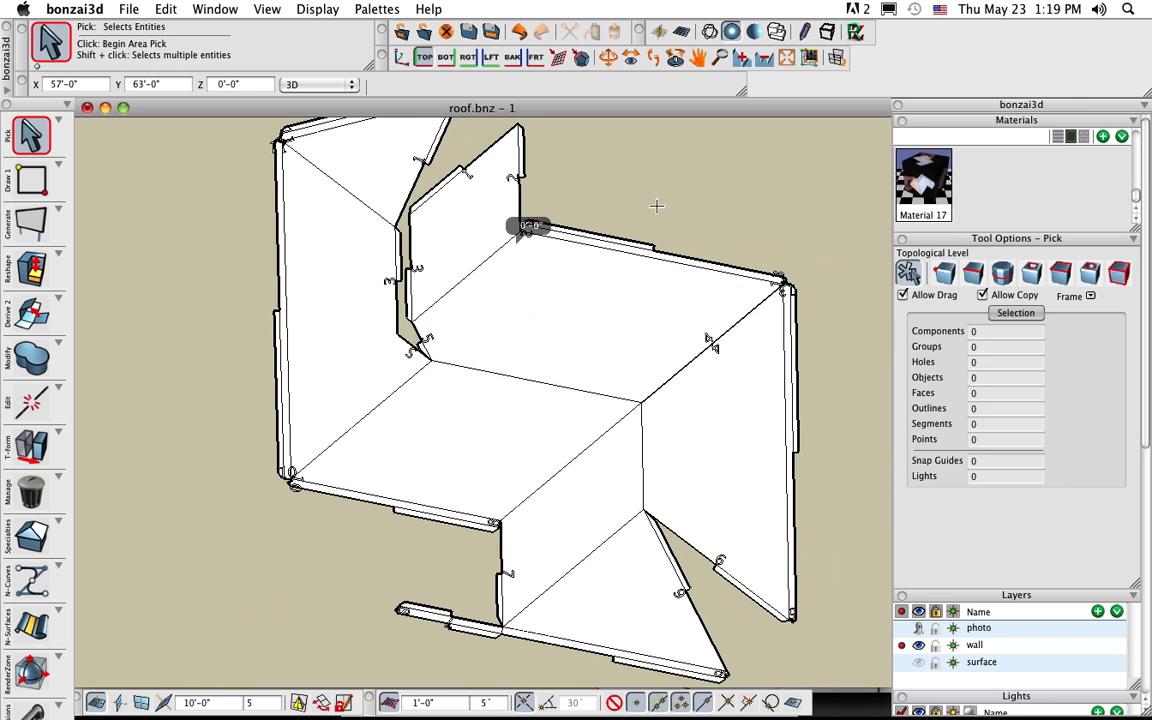
scroll(656, 206, "up", 1)
scroll(656, 206, "down", 1)
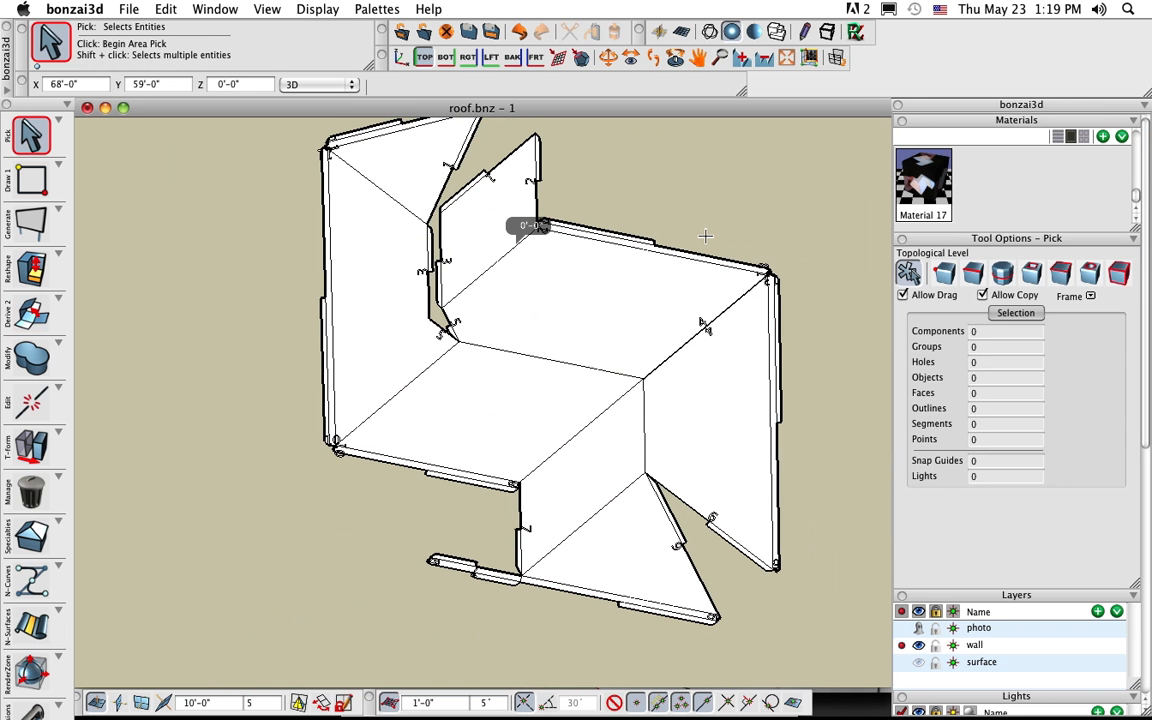
scroll(711, 215, "down", 1)
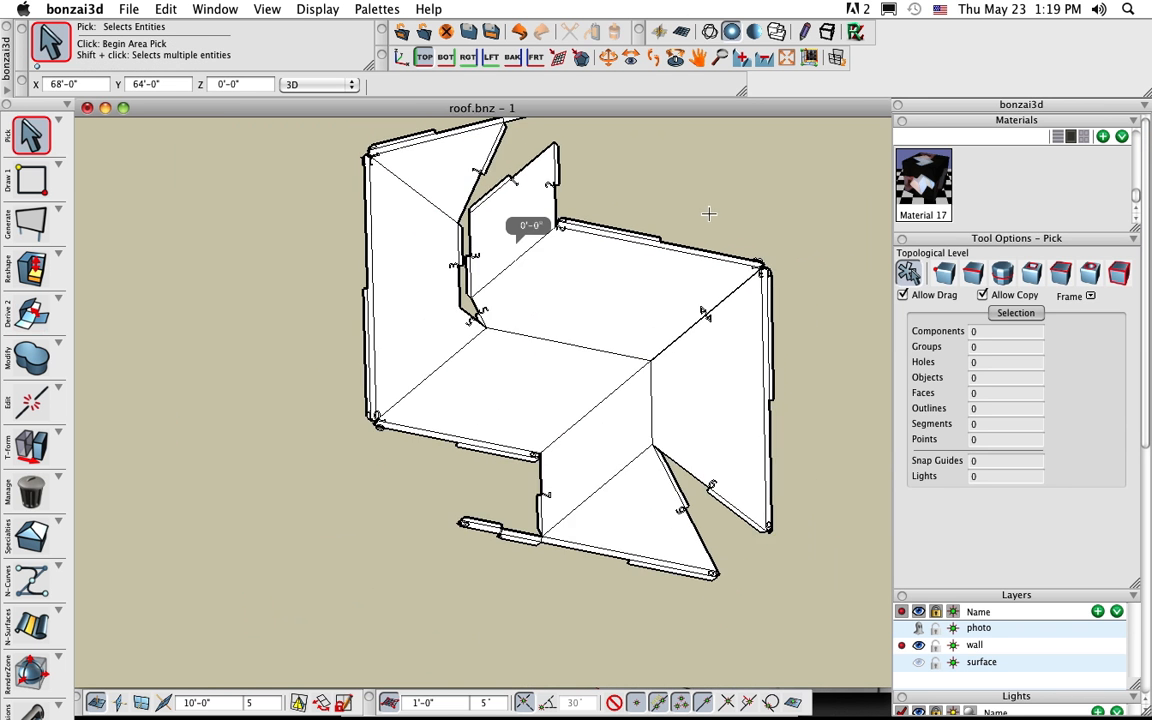
middle_click_drag(721, 212, 663, 248)
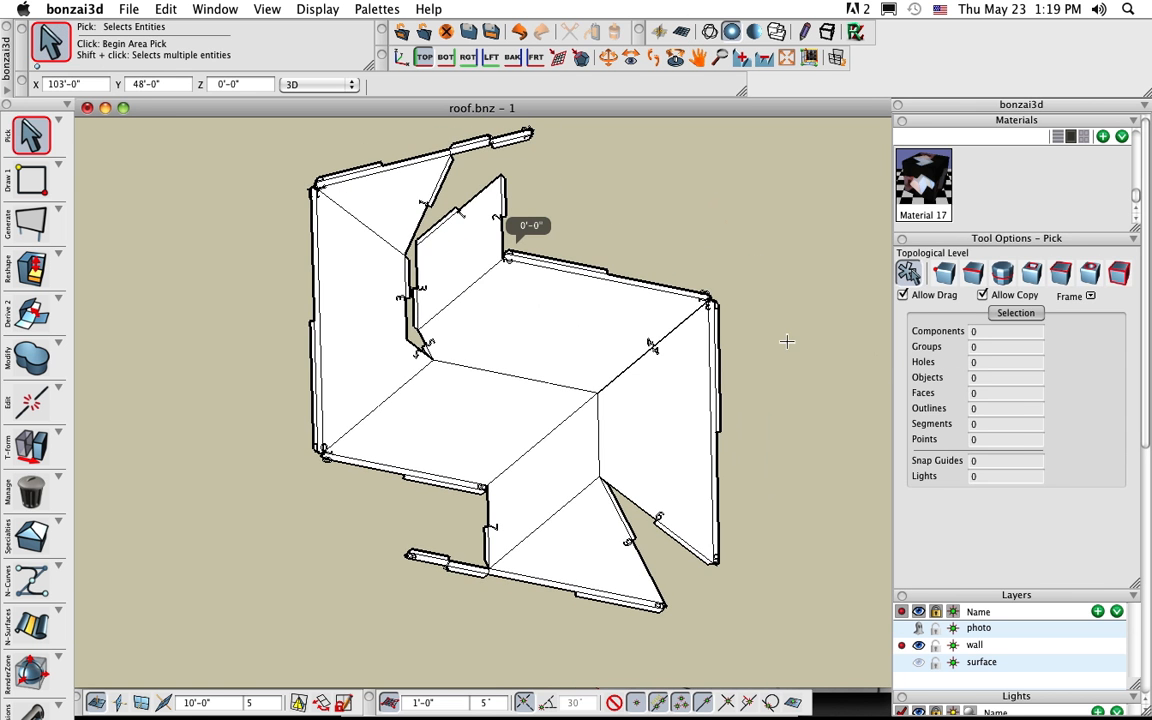
Make the surface layer active and visible, and hide the wall layer to isolate the curved ribbon surface
left_click(36, 316)
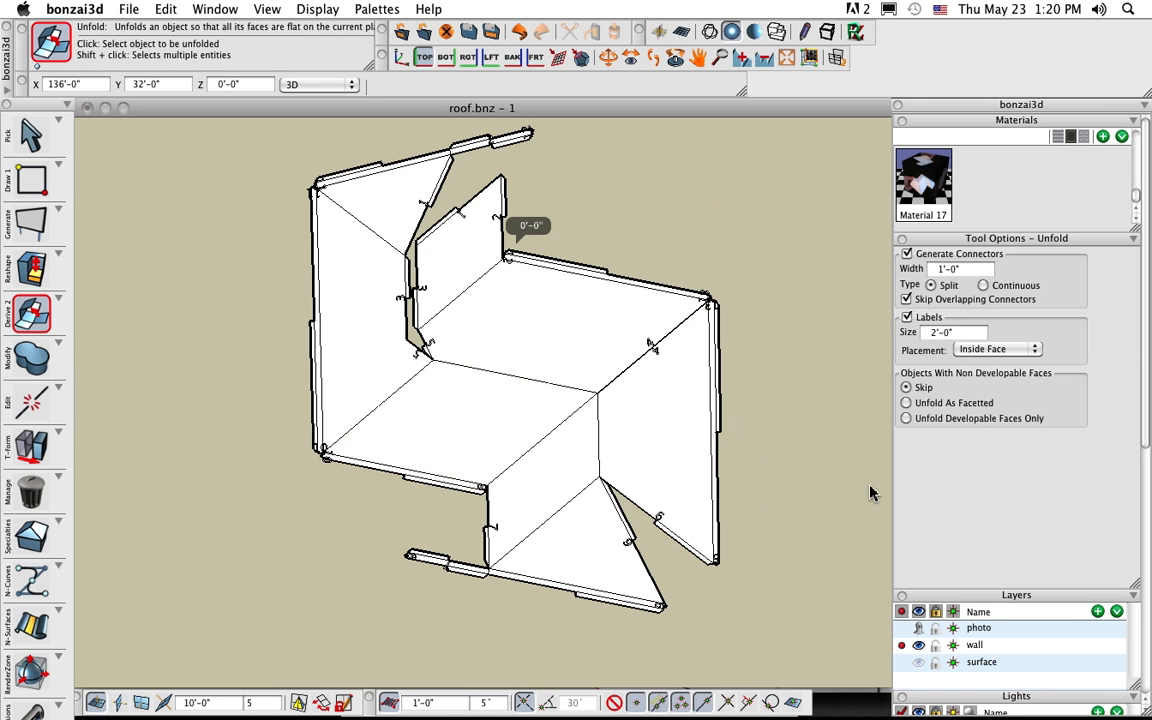
left_click(902, 662)
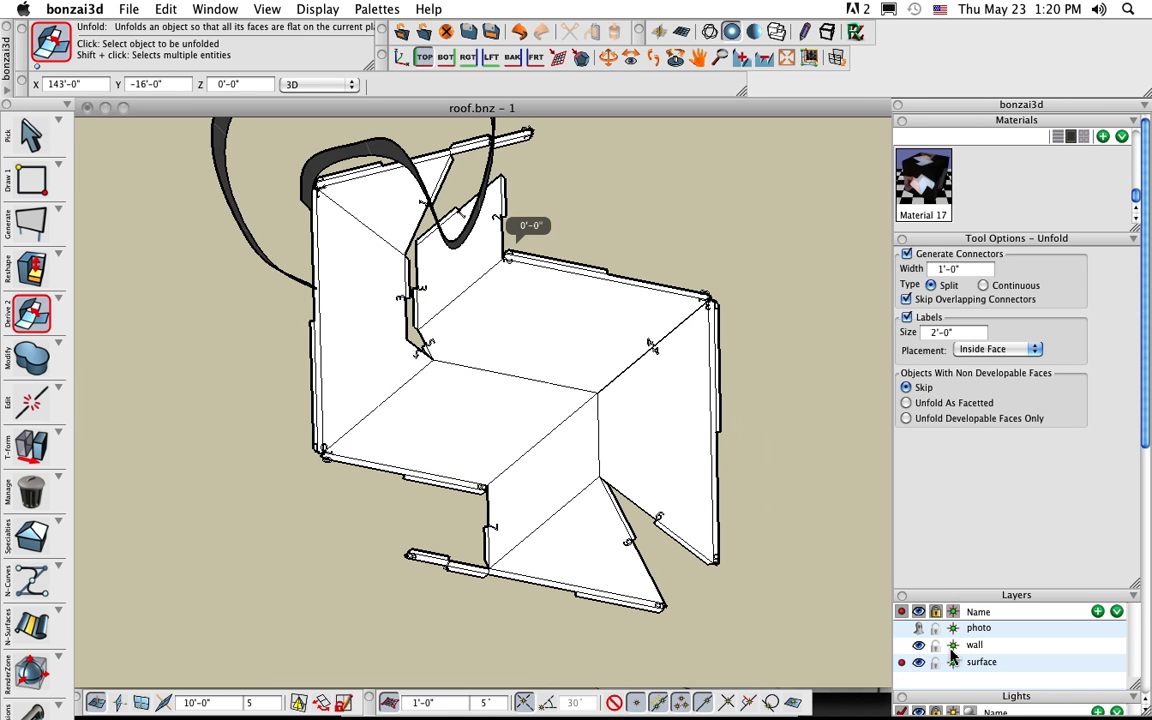
left_click(920, 646)
middle_click_drag(554, 441, 594, 388)
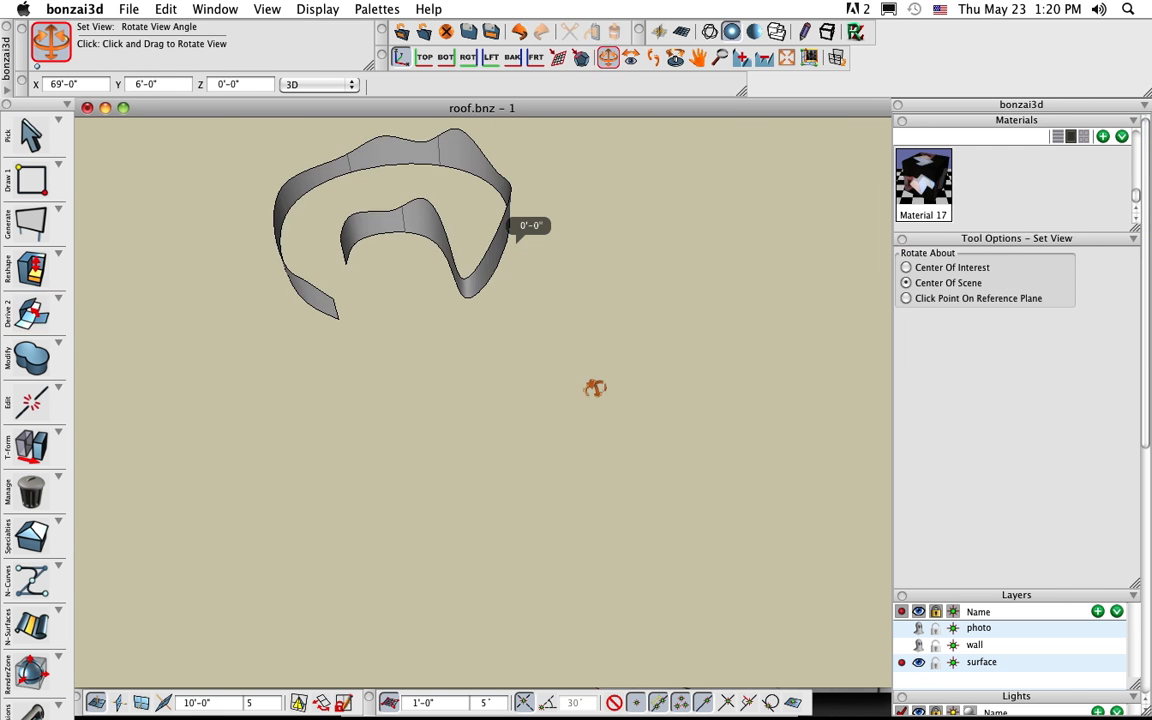
middle_click_drag(512, 258, 578, 358)
middle_click_drag(545, 450, 522, 410)
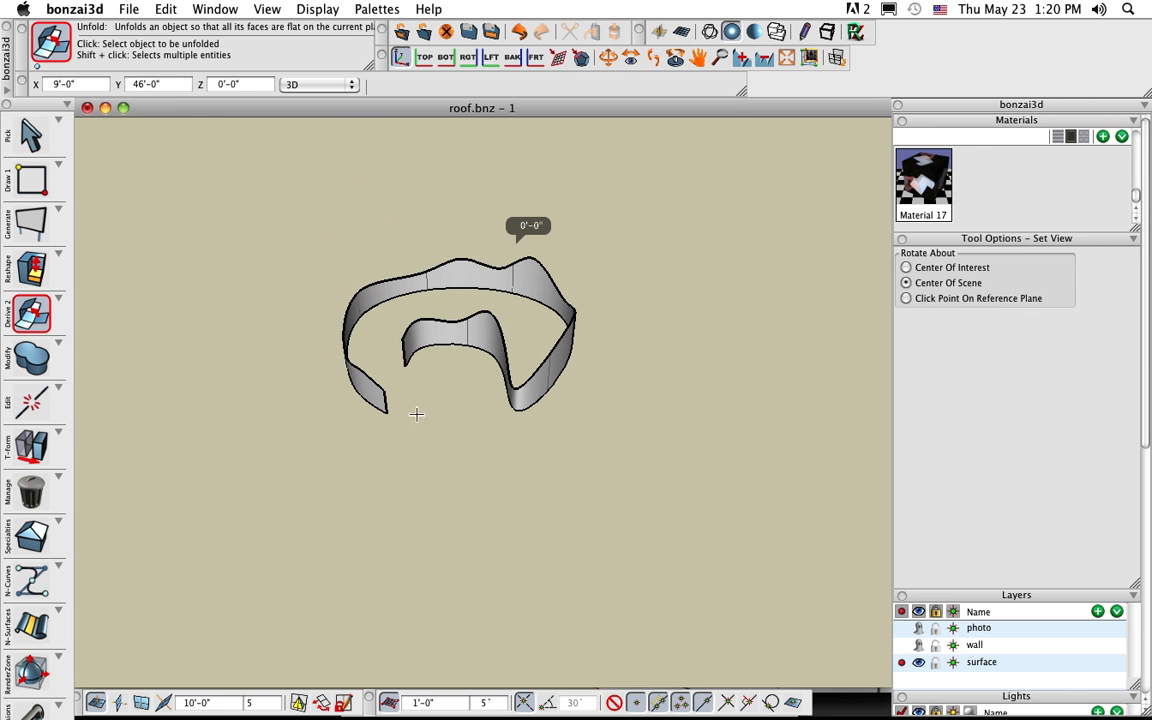
Unfold the curved ribbon surface flat with connector generation and labels turned off
left_click(33, 321)
left_click(907, 254)
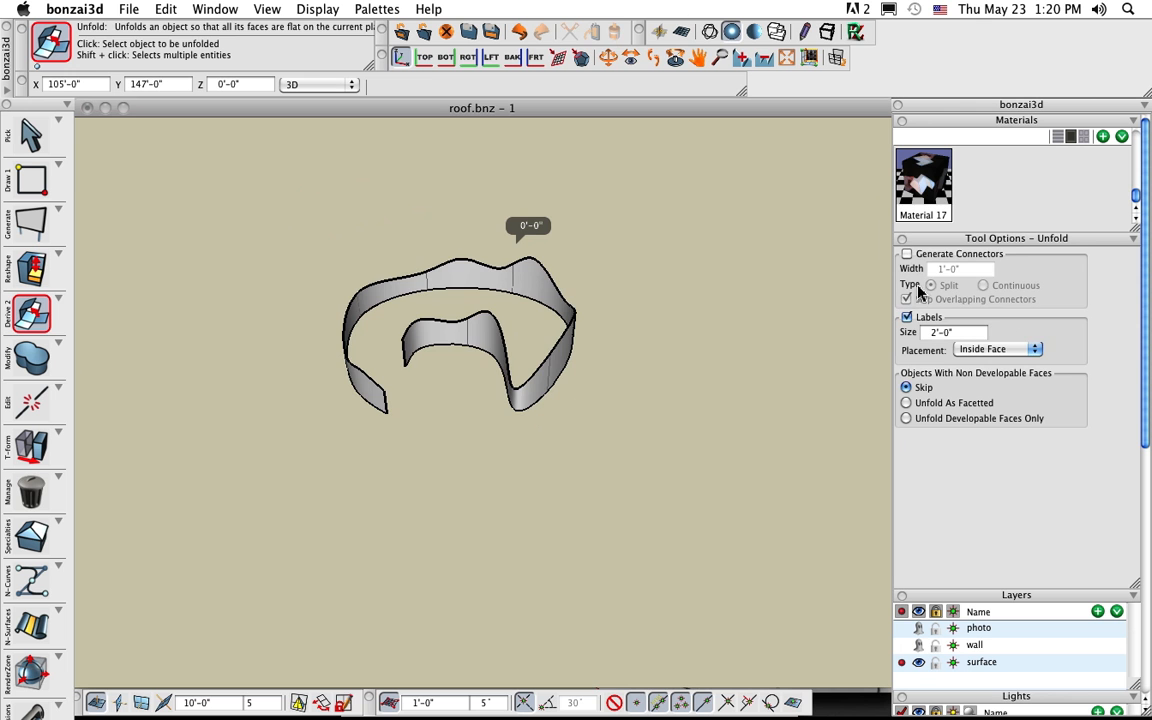
left_click(907, 317)
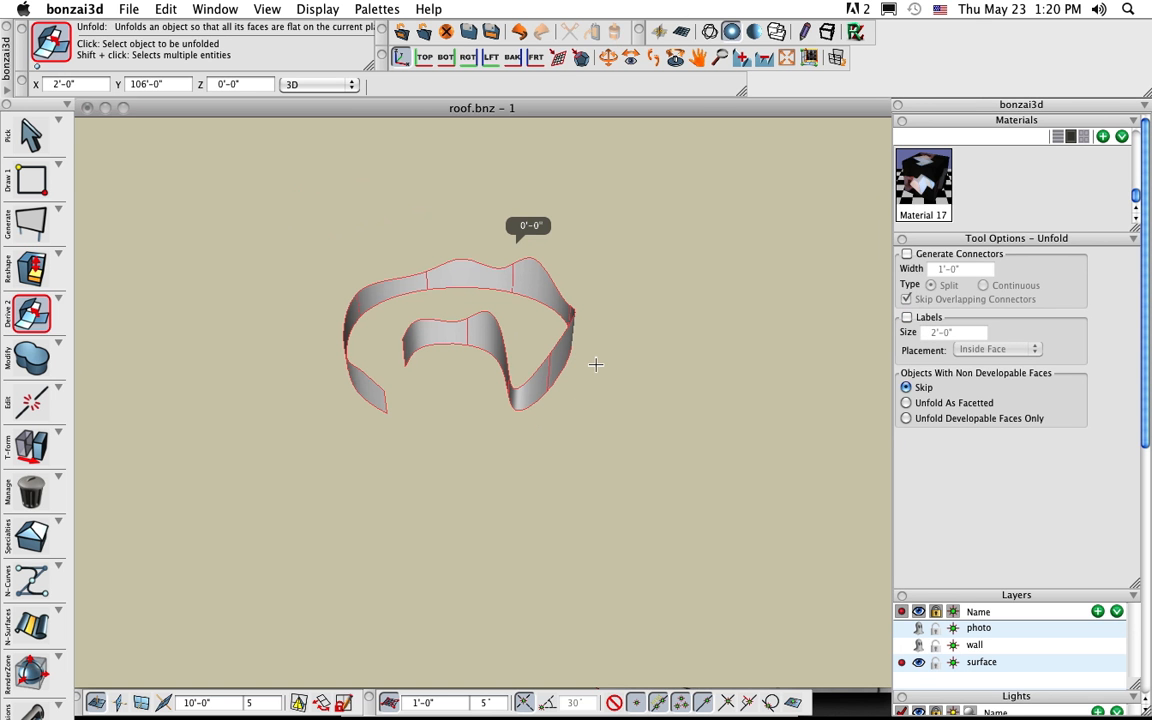
left_click(595, 364)
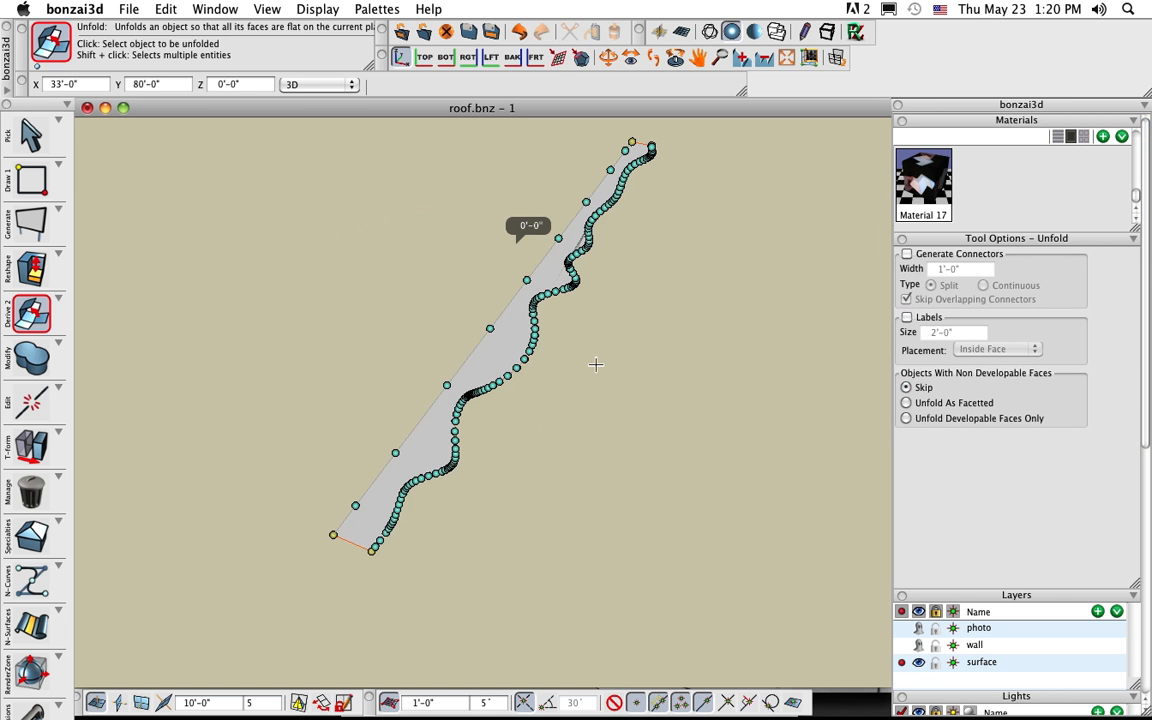
key("space")
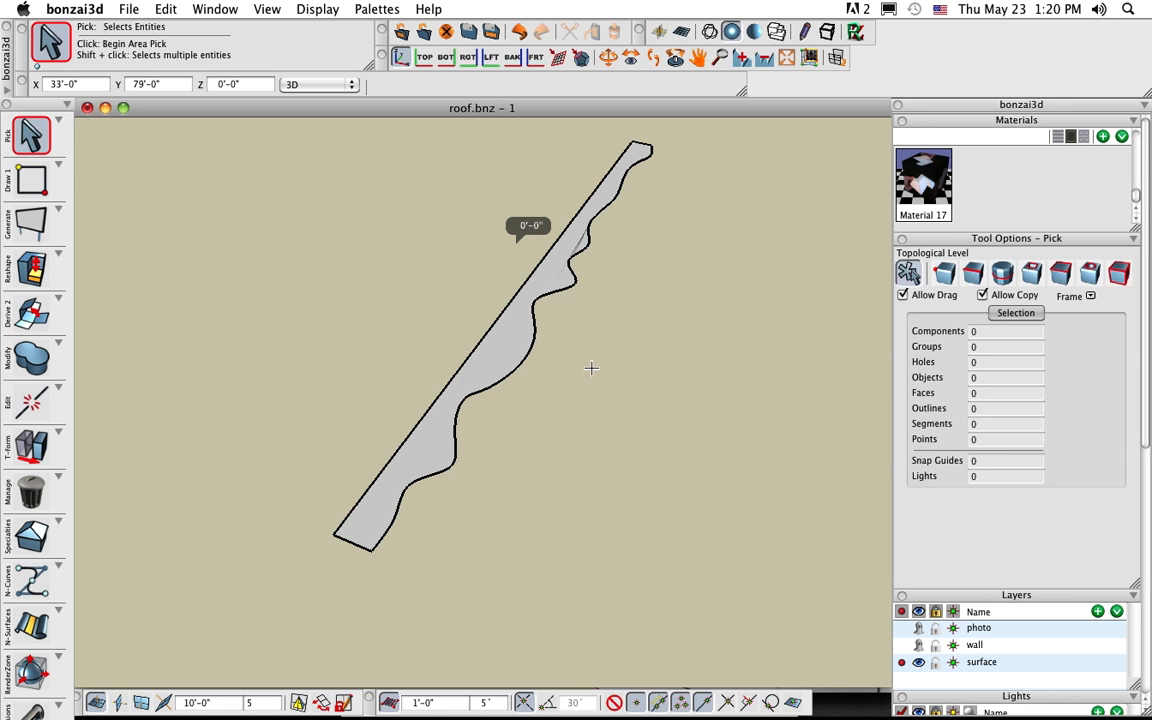
left_click(28, 309)
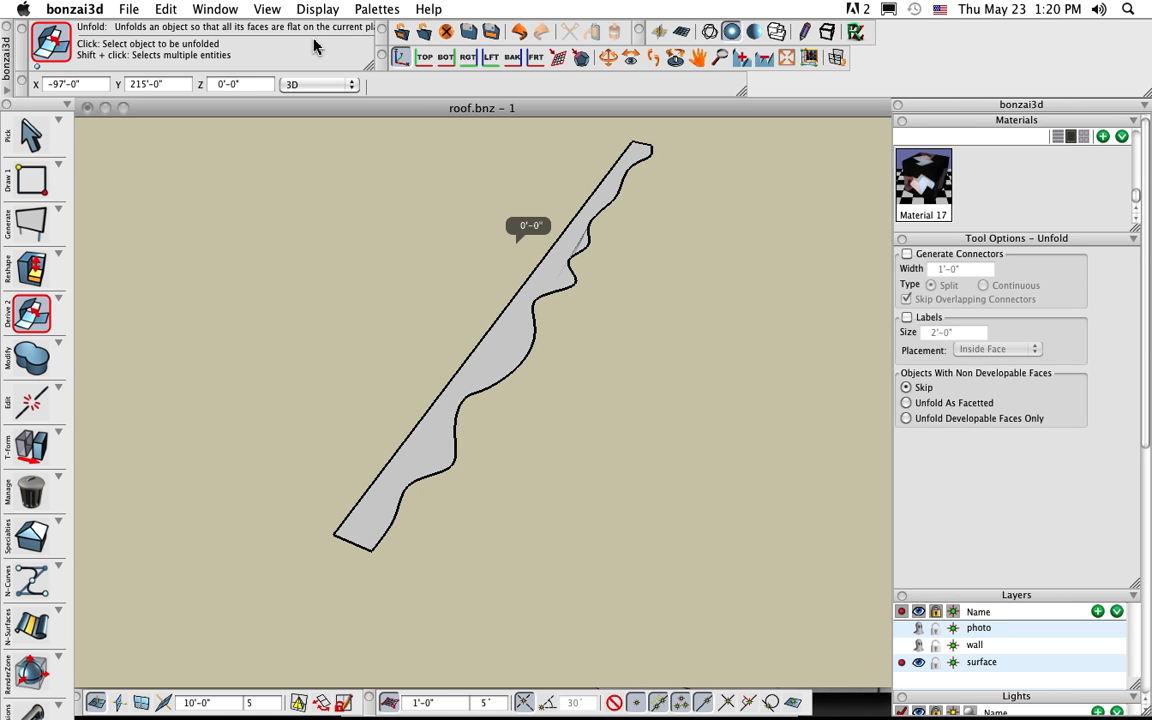
Switch to the opera house.bnz project and bring up its second window showing the 3D model
left_click(208, 10)
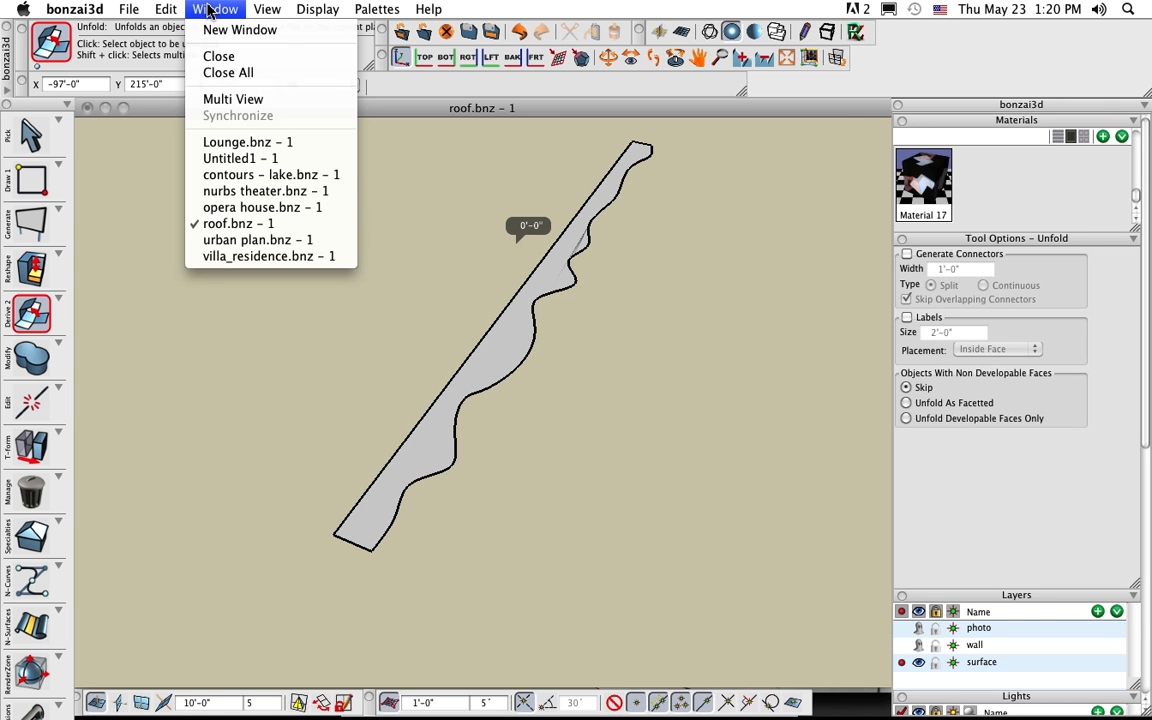
left_click(262, 207)
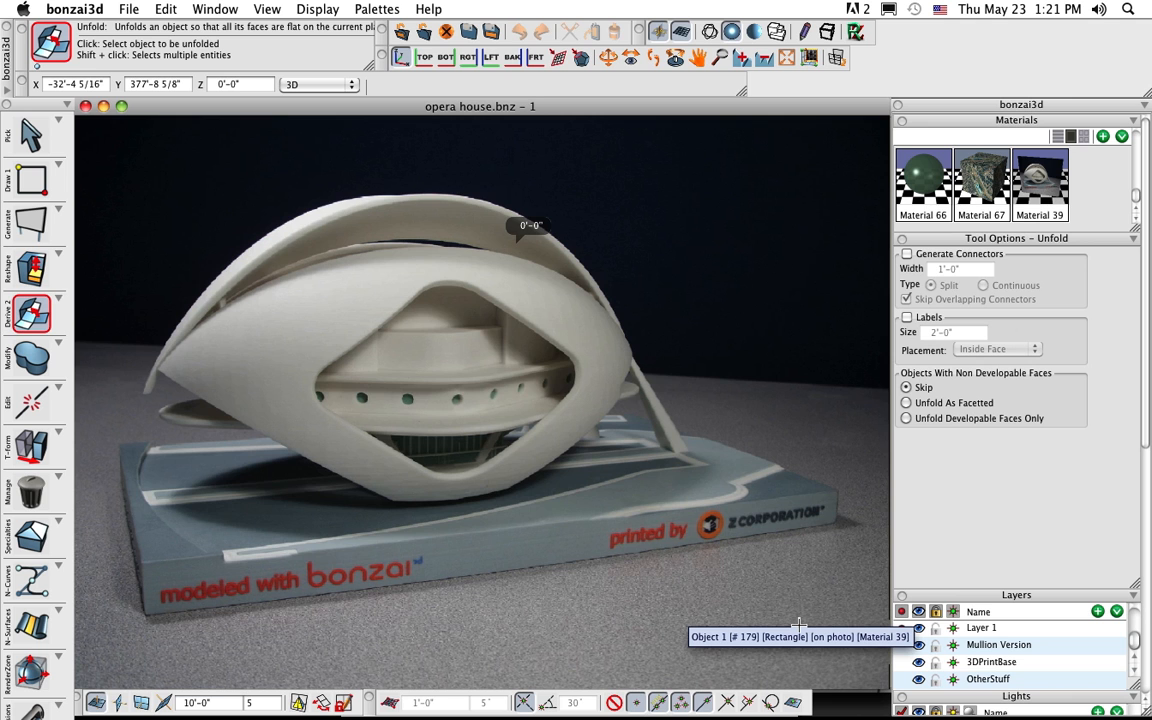
key("super+grave")
middle_click_drag(548, 504, 575, 512)
left_click(641, 220)
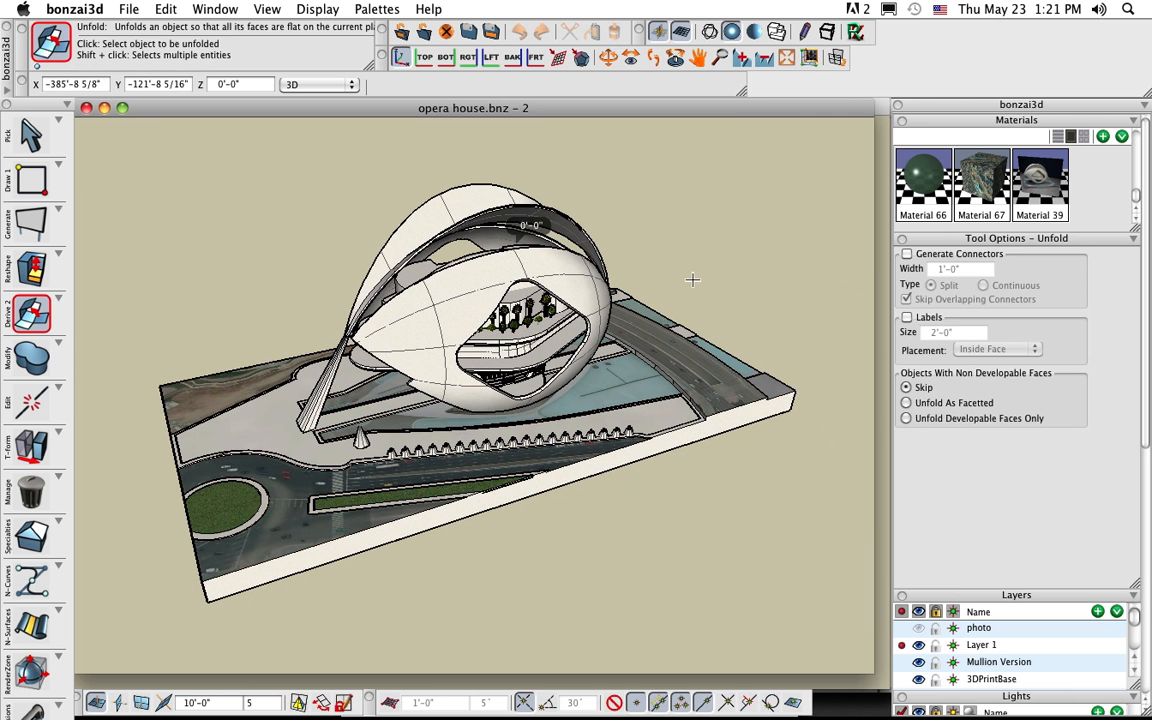
scroll(692, 280, "up", 2)
scroll(692, 280, "down", 1)
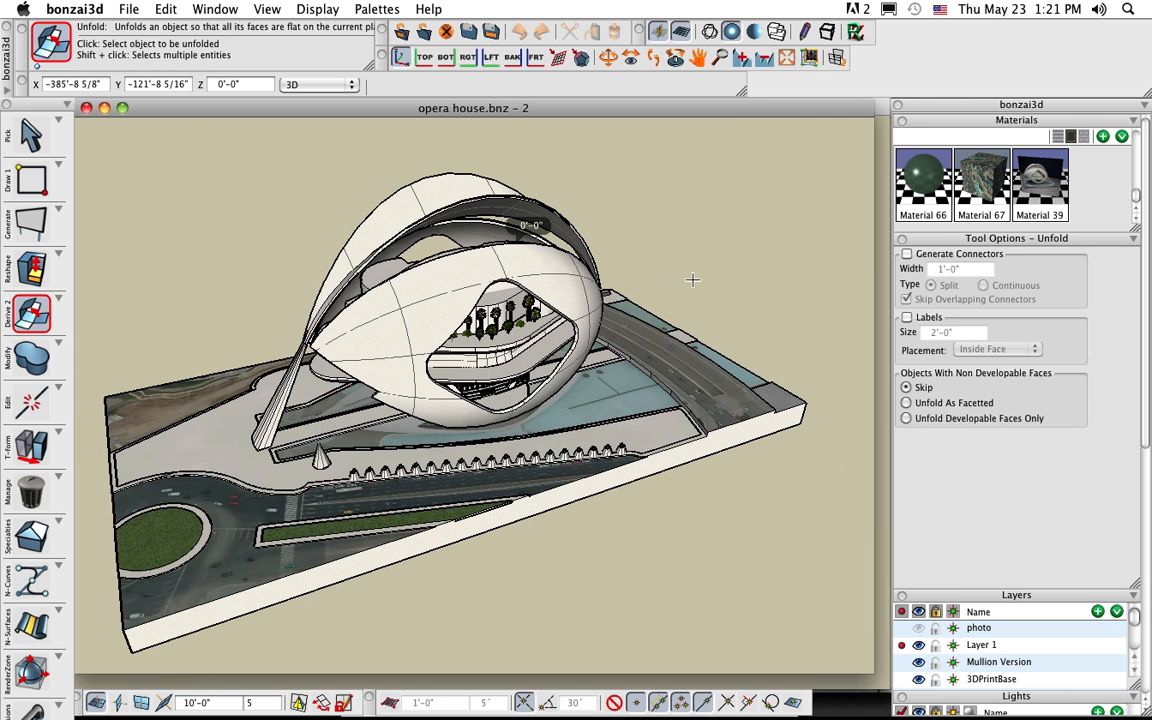
middle_click_drag(662, 543, 674, 545)
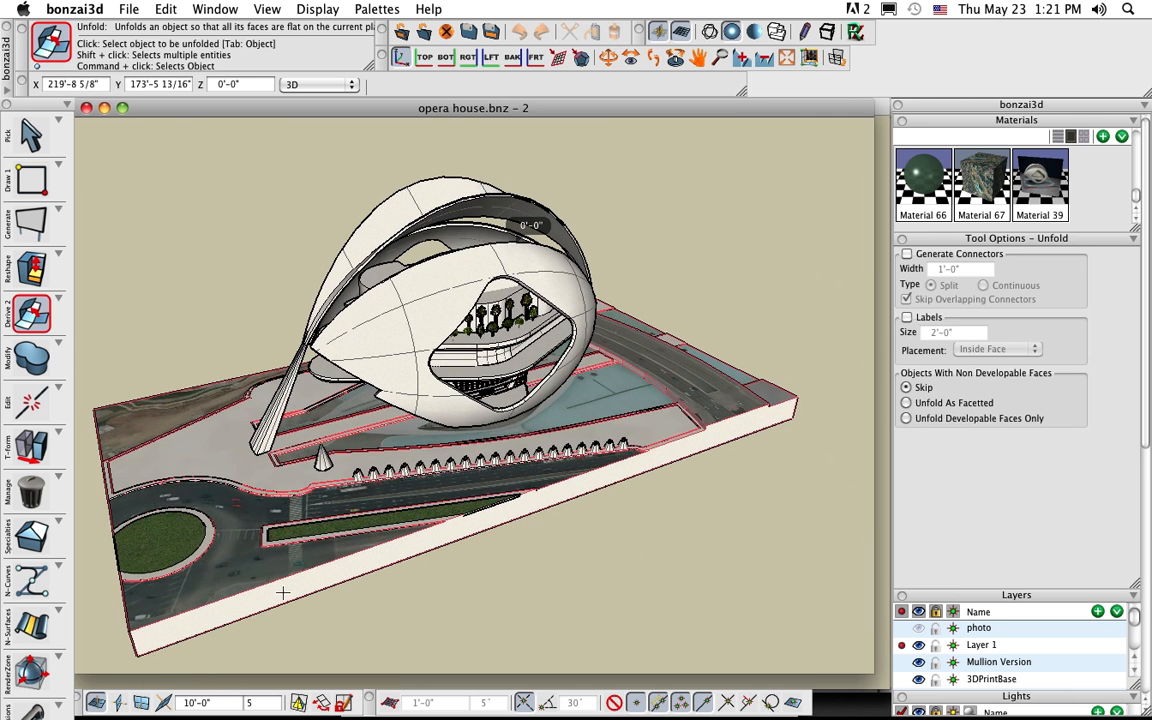
Activate the Print Prep tool from a detached palette, enlarge its options to show all tests, and choose ZPrinter 310 Plus
mouse_move(38, 713)
left_mouse_down()
mouse_move(65, 717)
mouse_move(117, 561)
mouse_move(156, 126)
mouse_move(168, 137)
left_mouse_up()
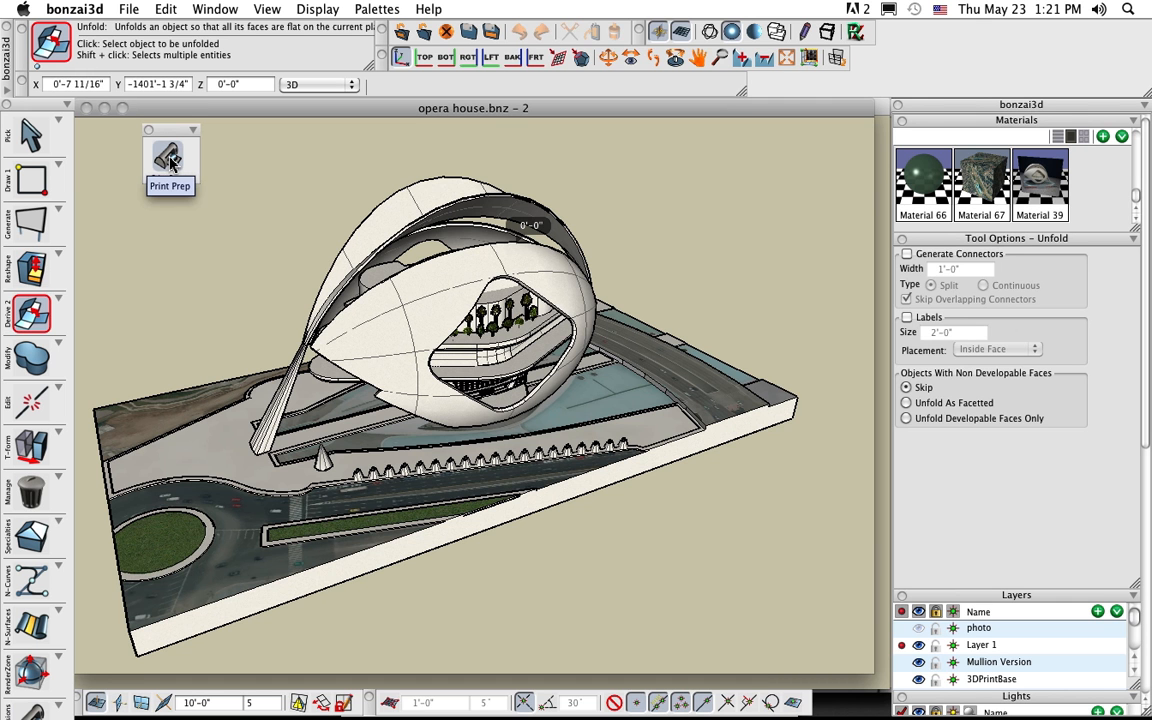
left_click(168, 158)
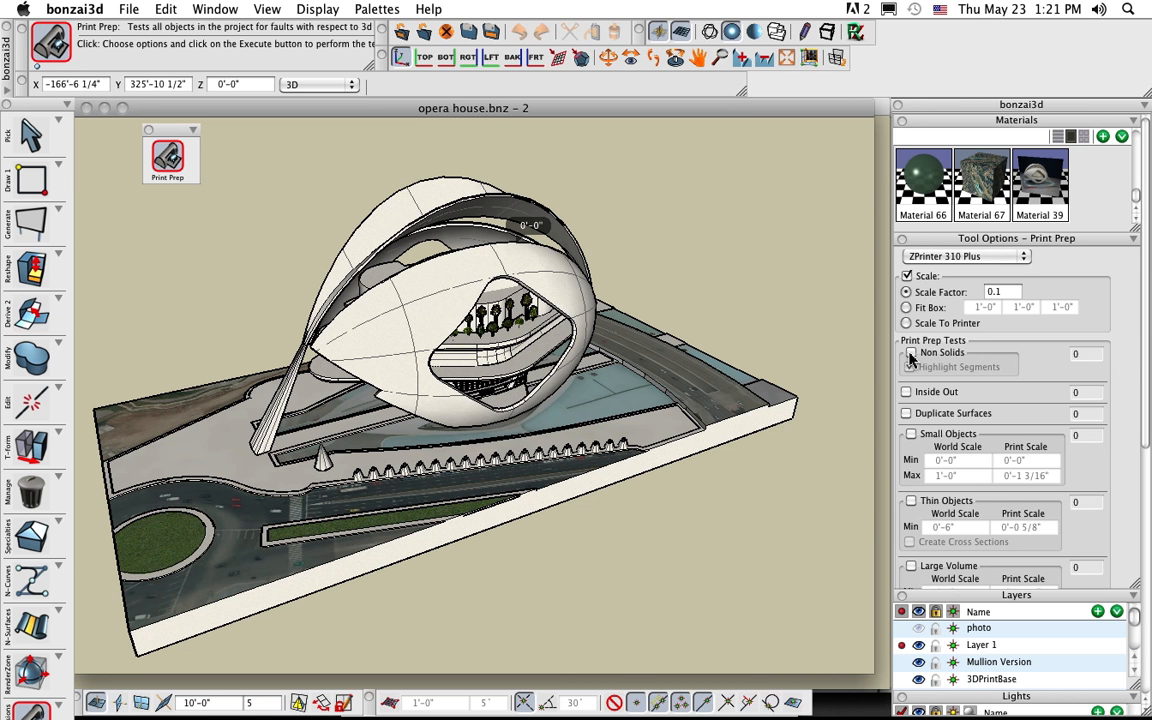
left_click_drag(1136, 586, 1135, 640)
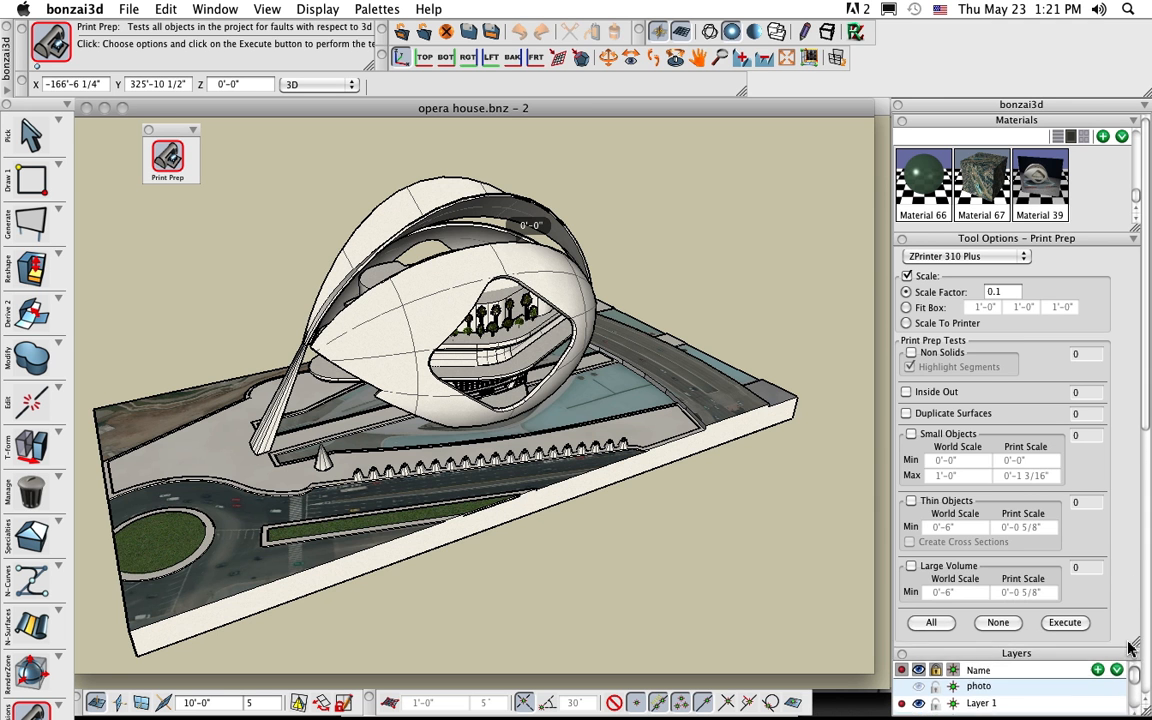
left_click(1024, 257)
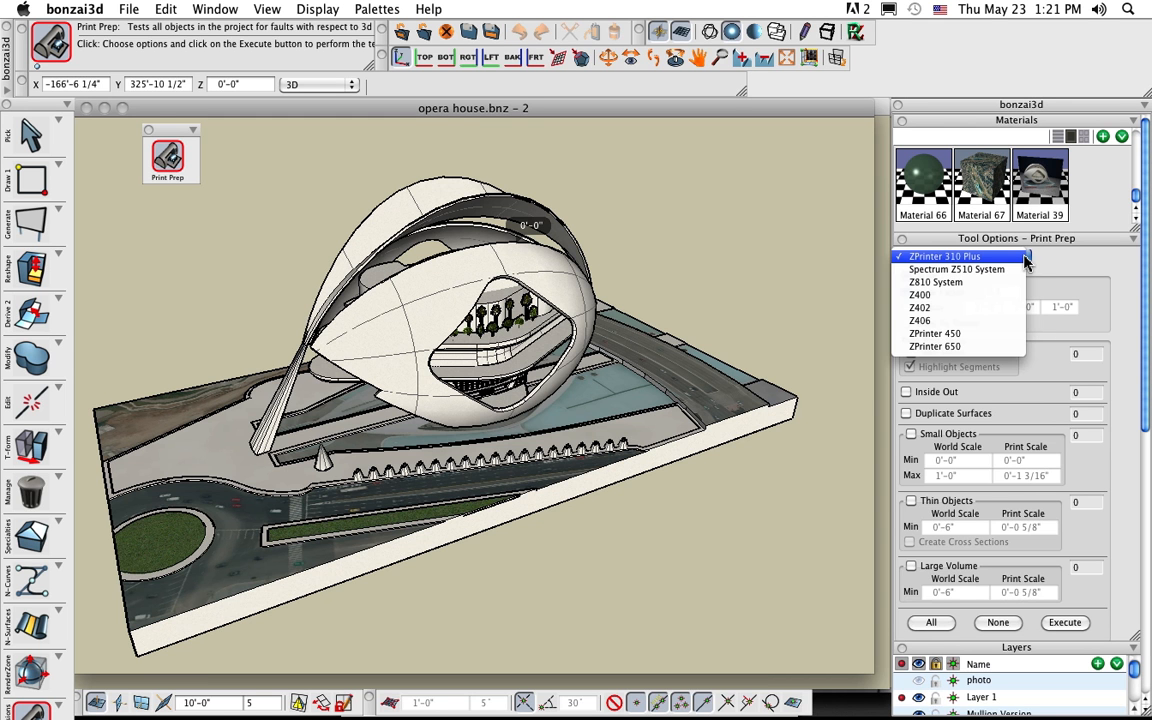
left_click(950, 257)
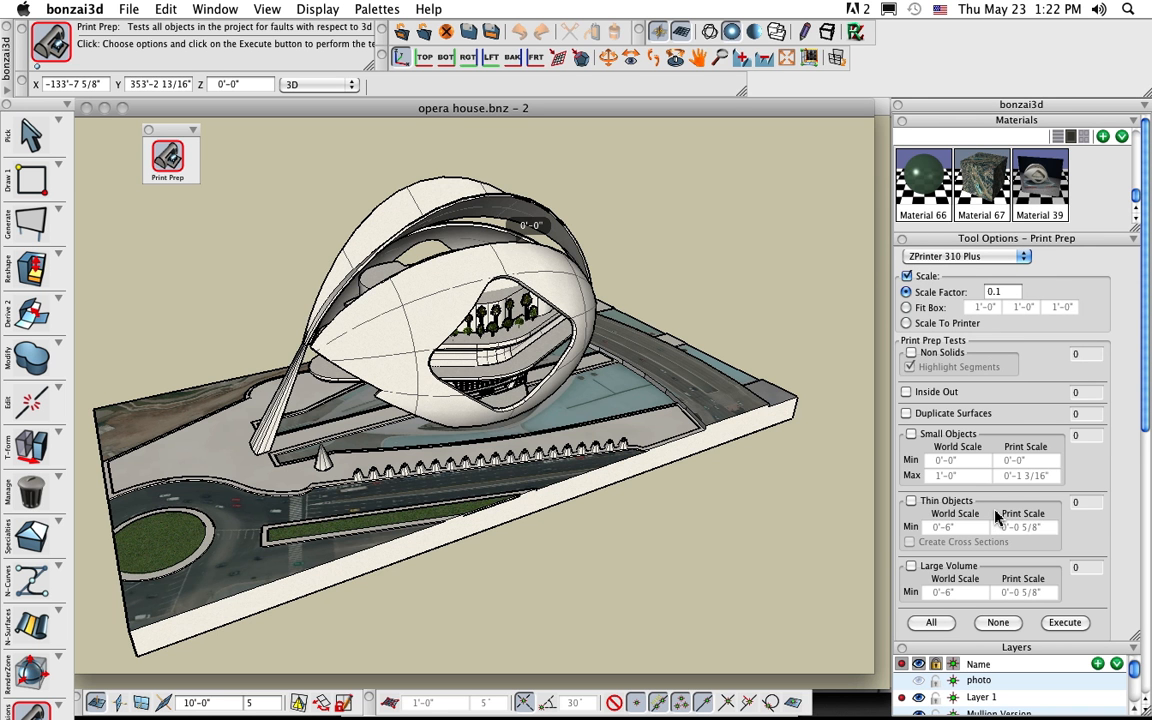
Run only the Non Solids print prep test with Highlight Segments on for the opera house model
left_click(931, 622)
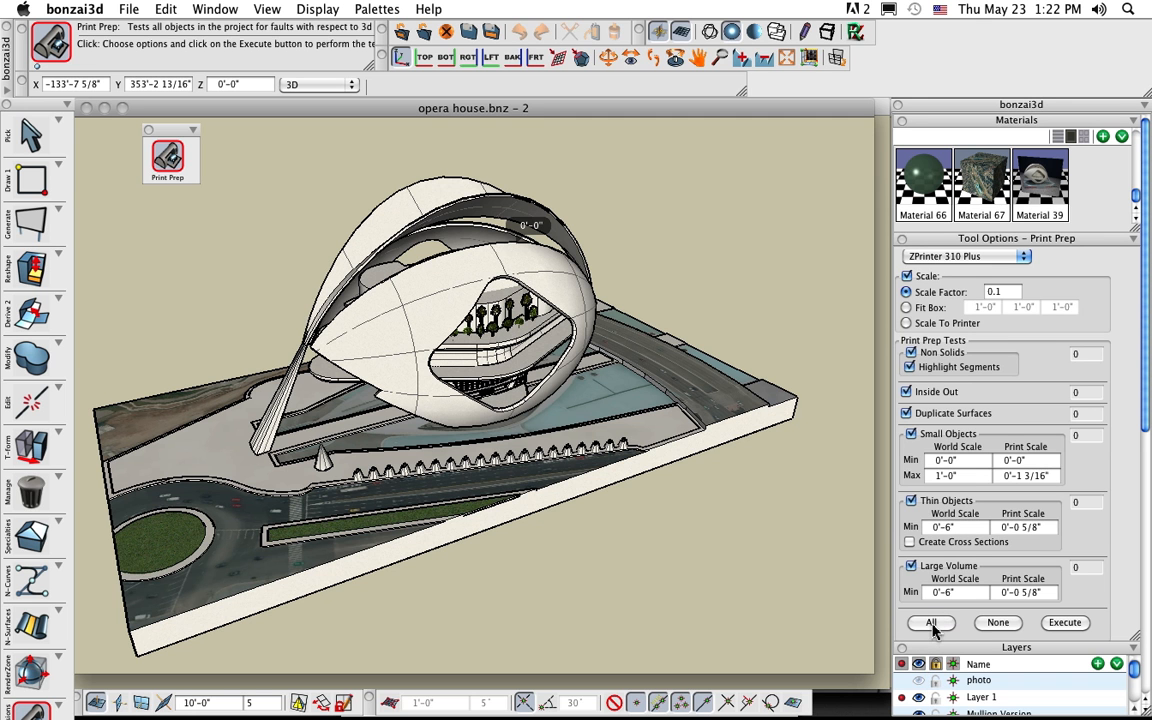
left_click(998, 622)
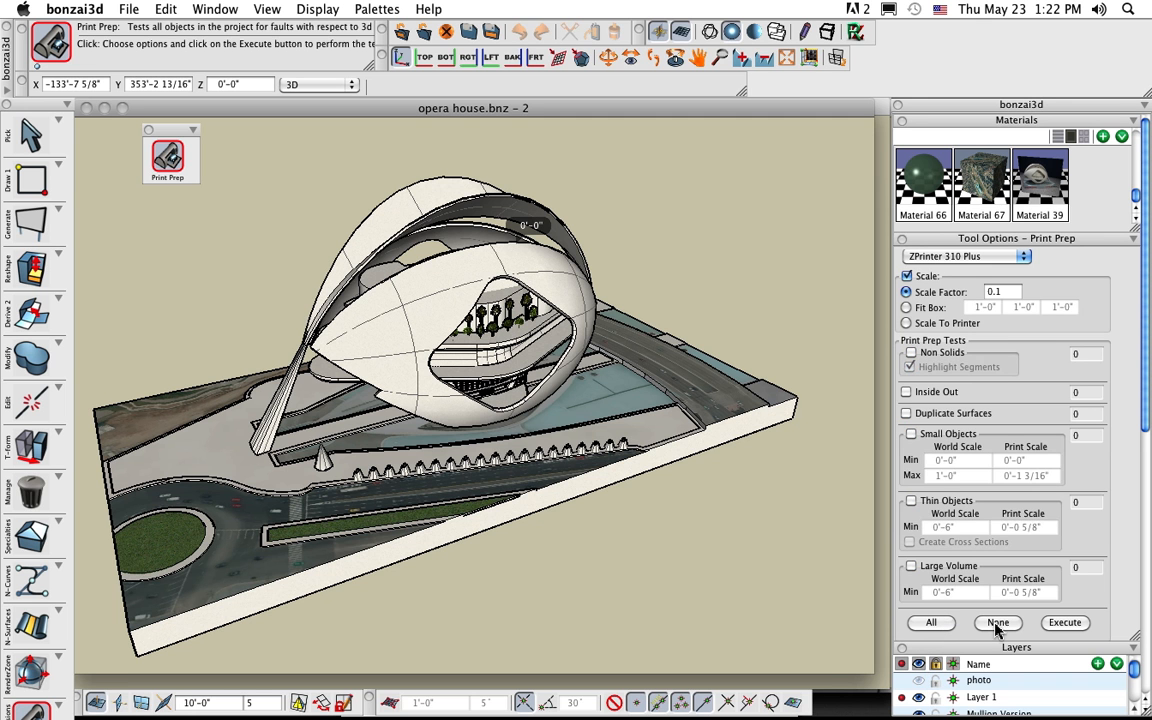
left_click(936, 357)
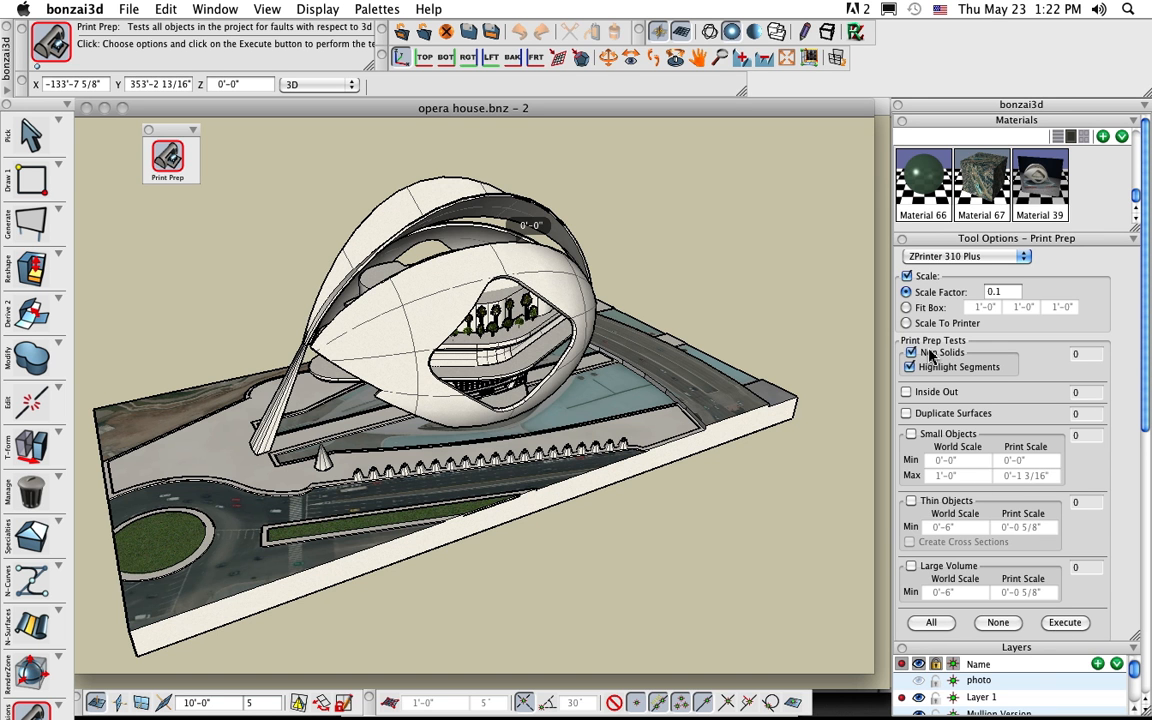
left_click(1063, 623)
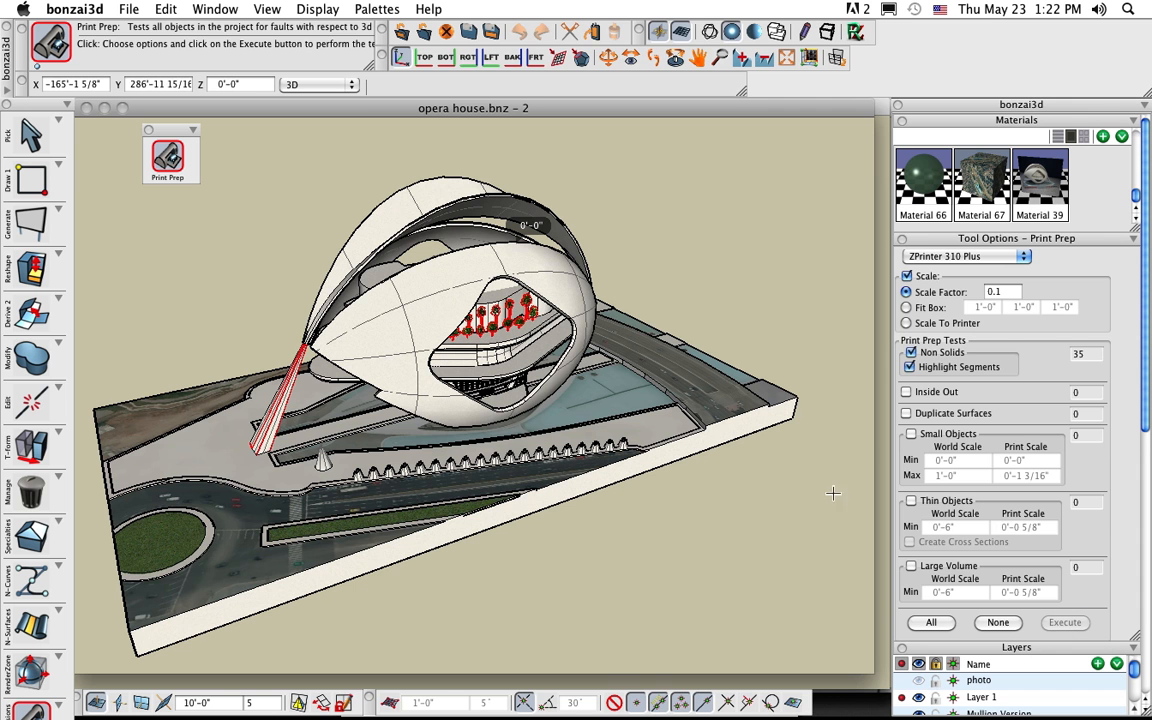
Examine the highlighted trees on the opera house's inner terrace up close and in the context of the building
scroll(491, 321, "up", 2)
scroll(488, 325, "up", 6)
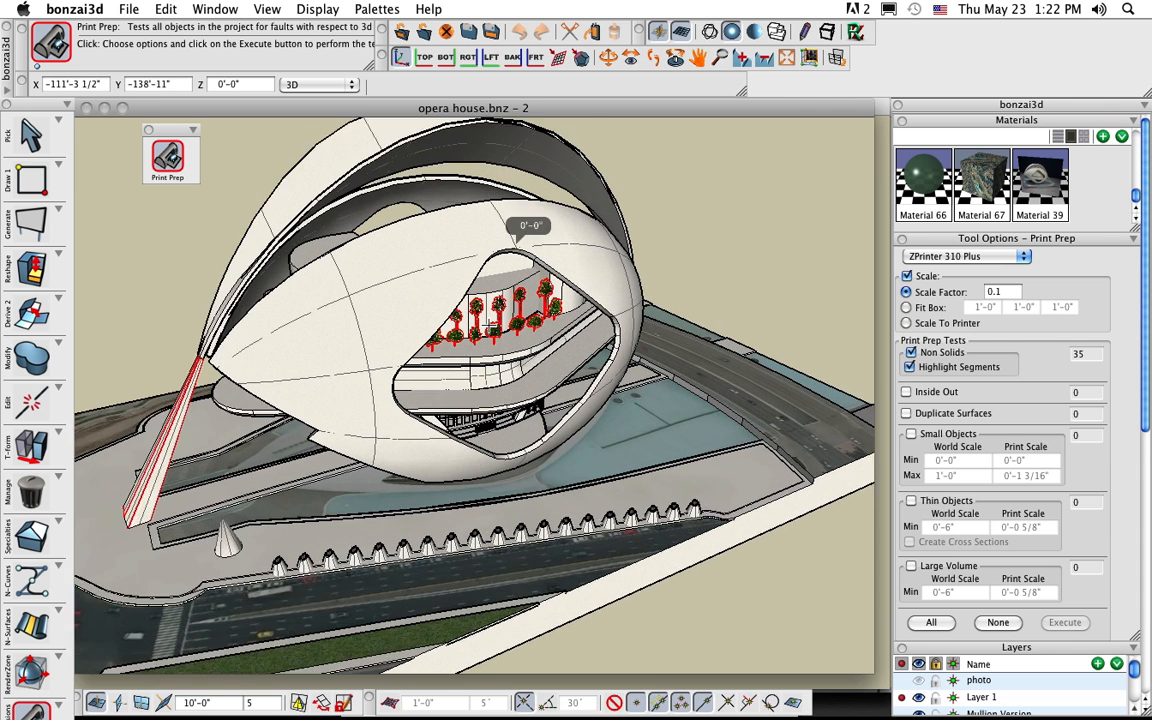
scroll(488, 325, "down", 2)
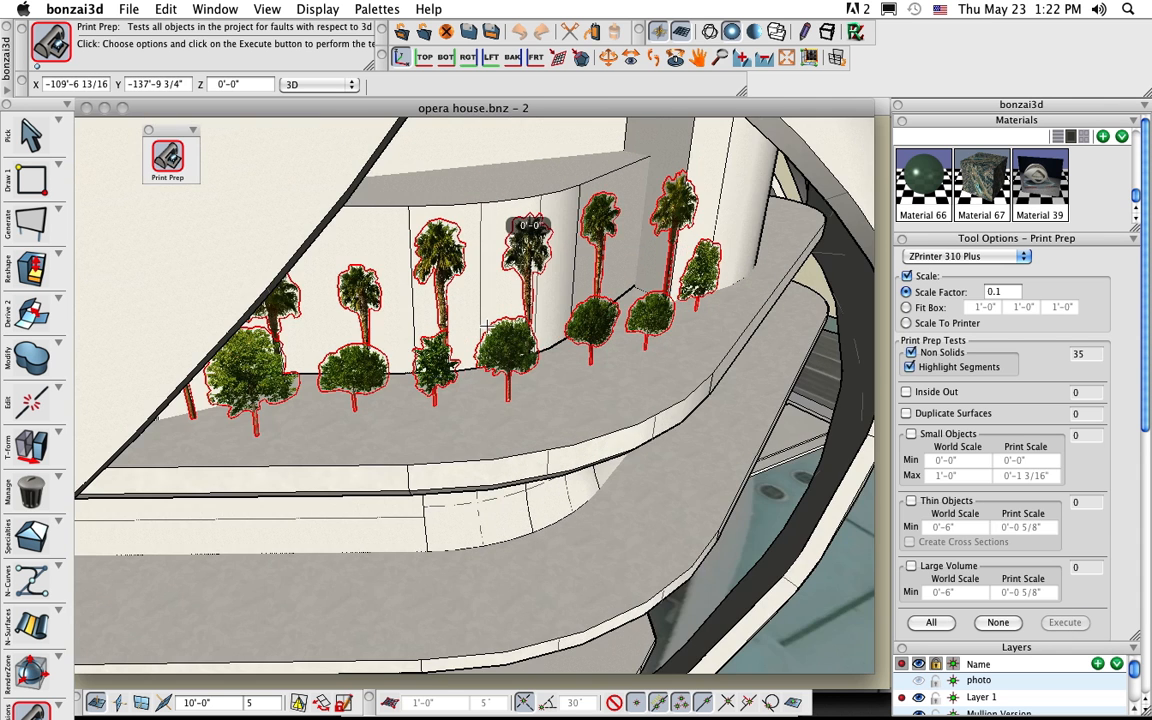
scroll(570, 332, "down", 3)
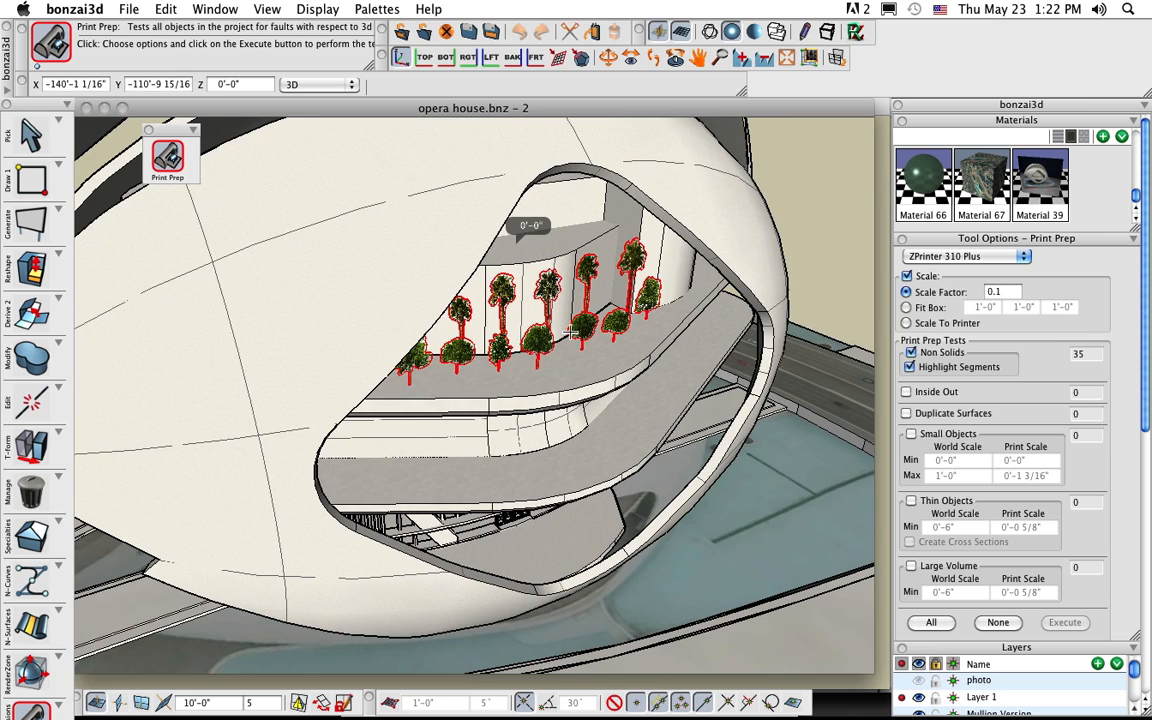
scroll(570, 331, "down", 3)
scroll(570, 331, "up", 4)
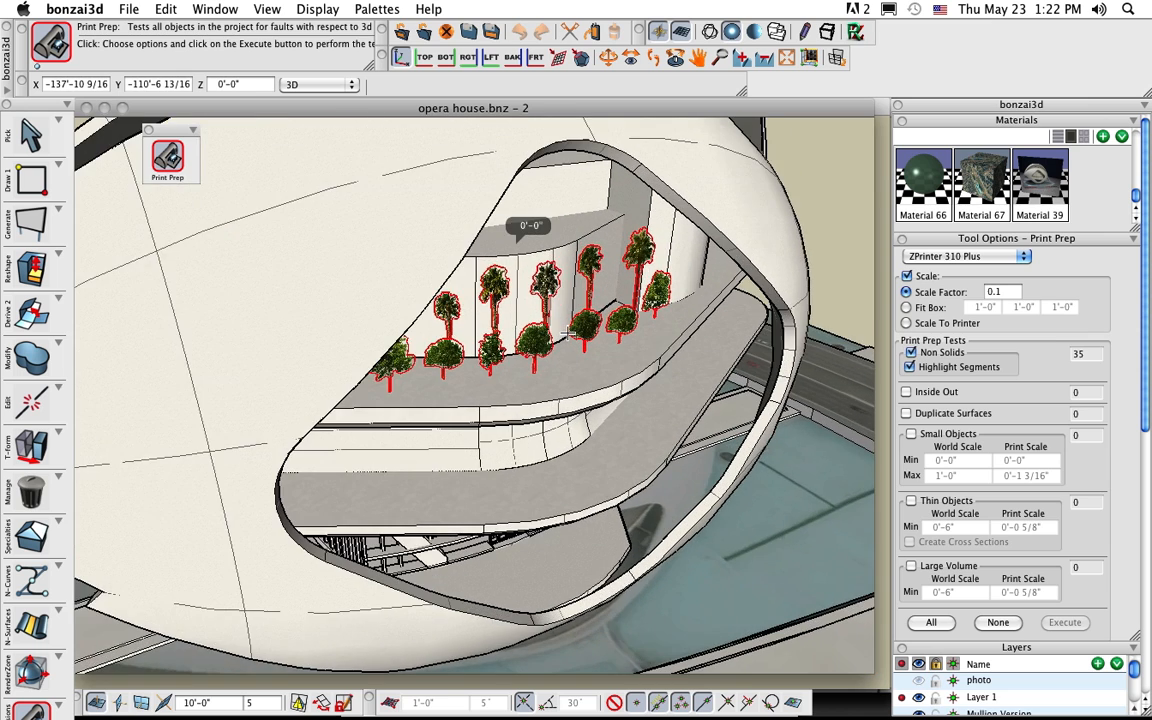
scroll(569, 333, "up", 2)
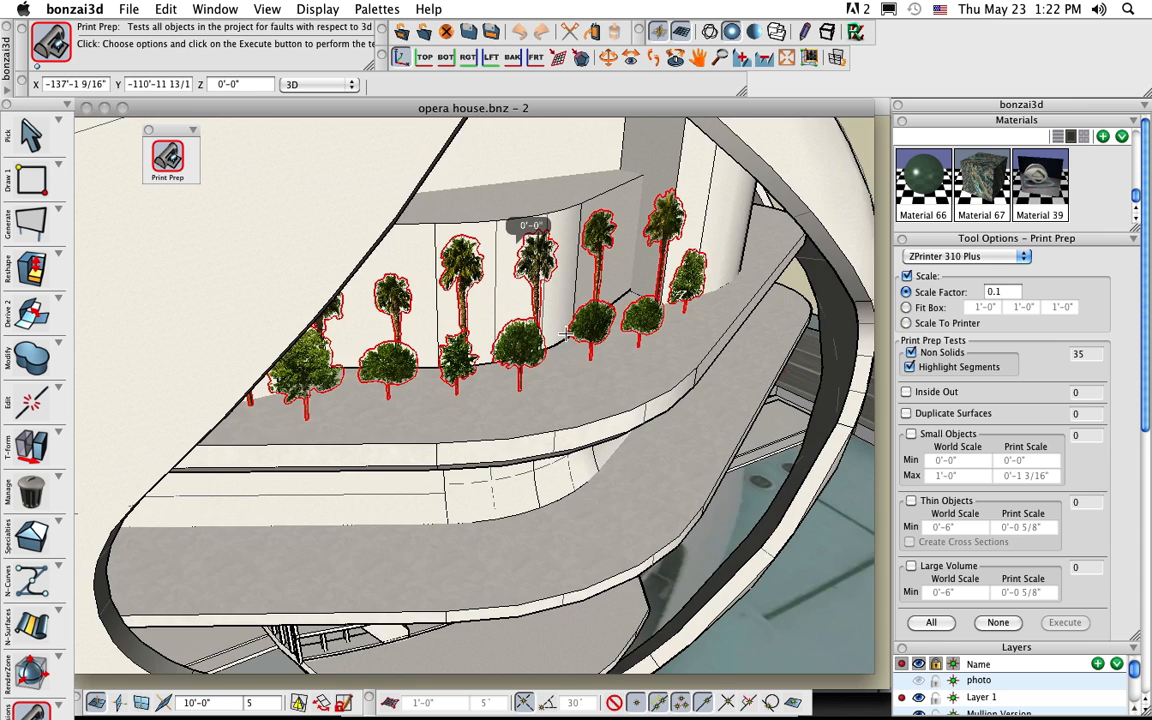
scroll(566, 332, "down", 3)
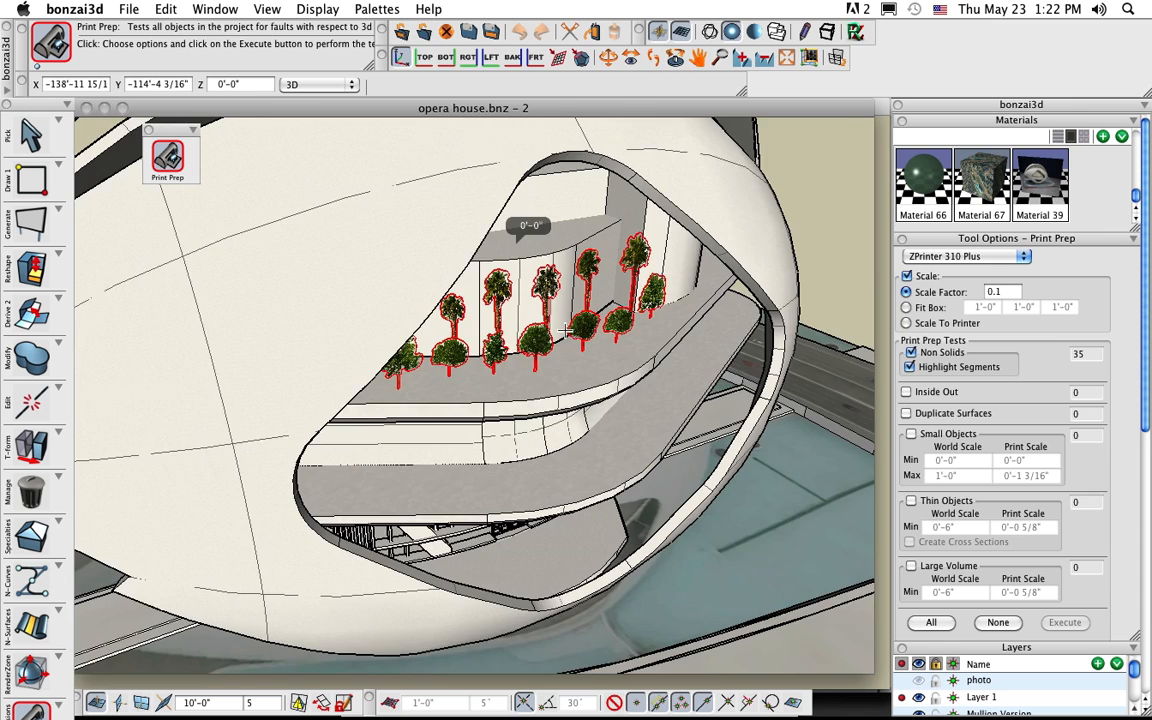
scroll(566, 331, "down", 10)
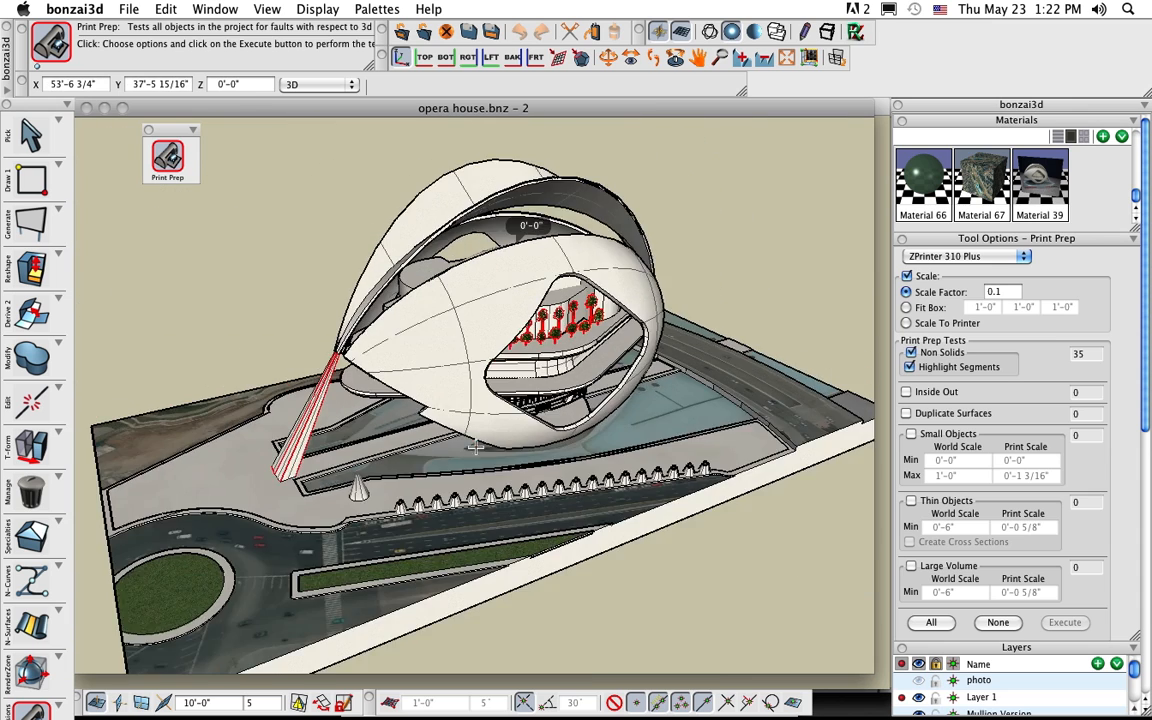
Examine the highlighted segments on the opera house's slanted support leg up close and from a distance
middle_click_drag(479, 450, 558, 431)
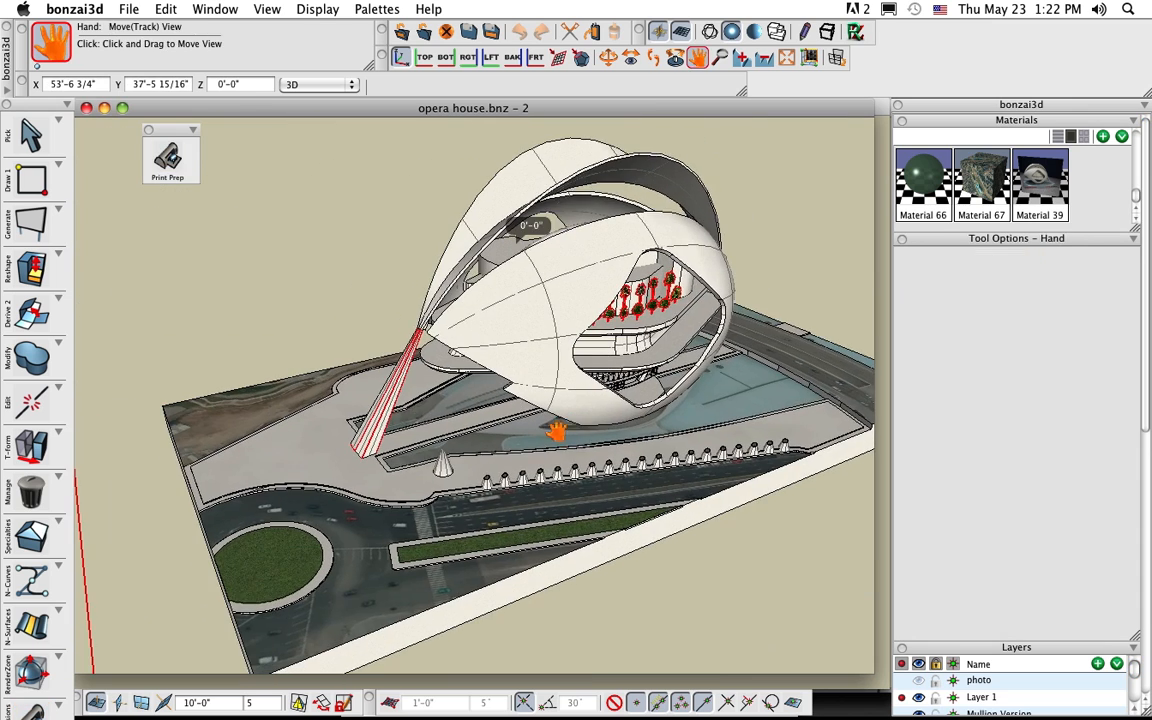
left_click(167, 156)
scroll(388, 405, "up", 6)
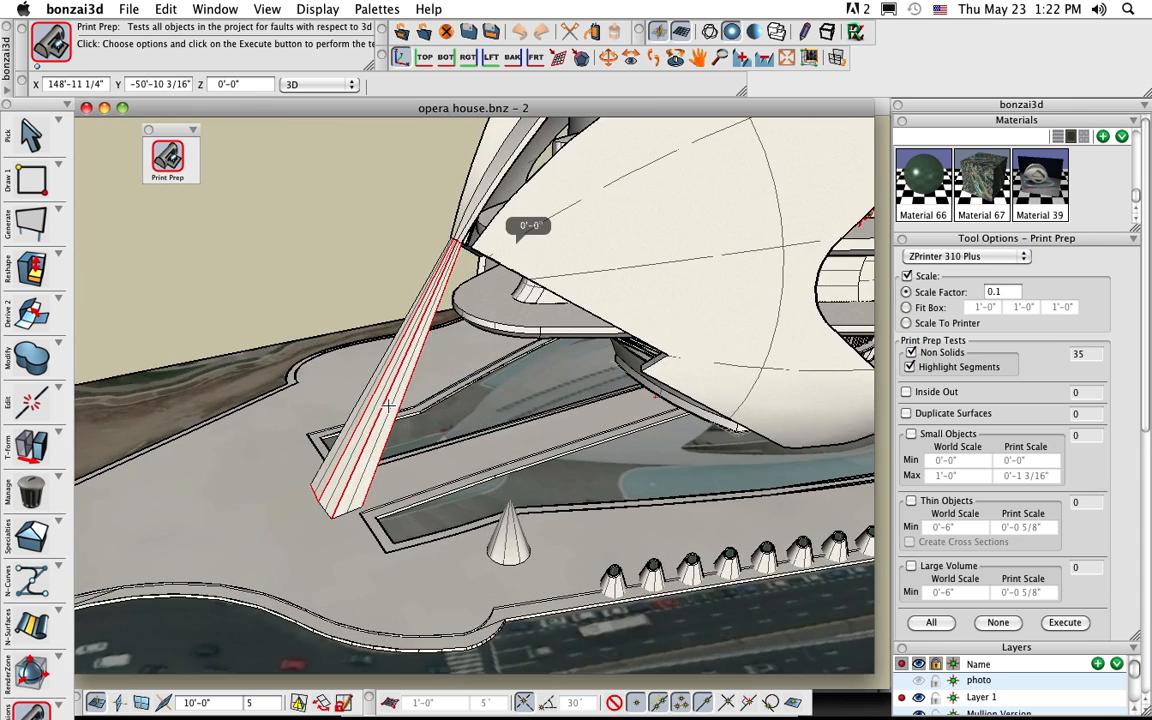
scroll(388, 405, "up", 4)
scroll(388, 405, "down", 3)
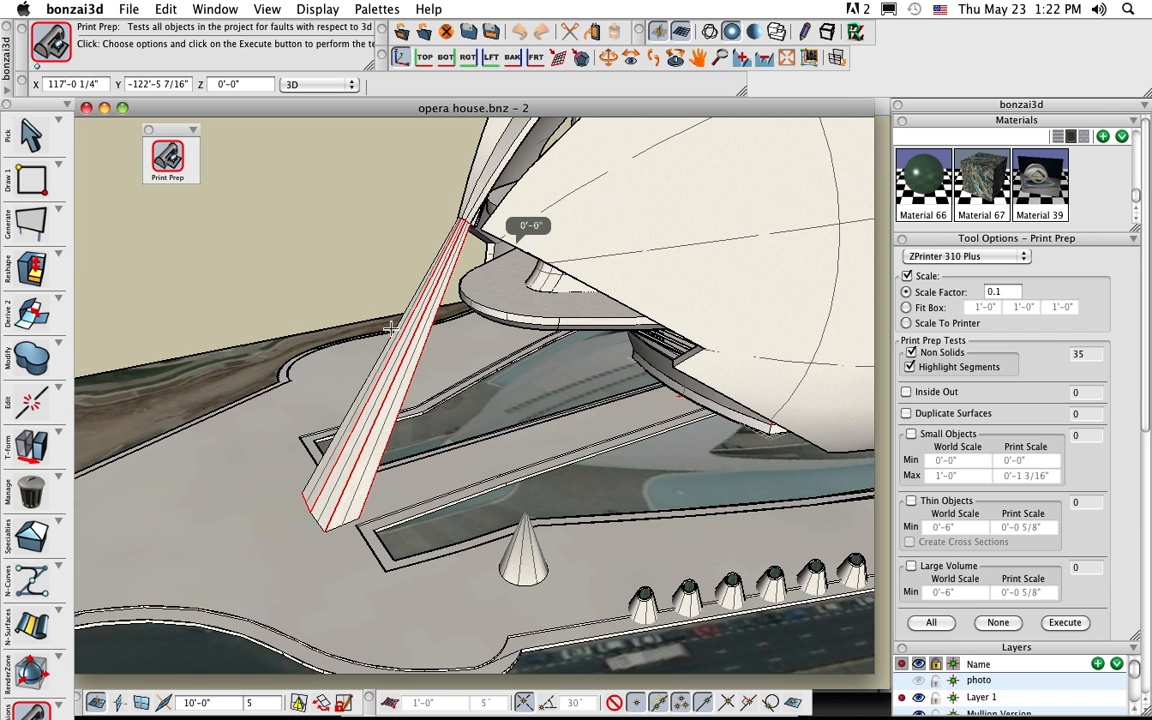
scroll(342, 361, "down", 4)
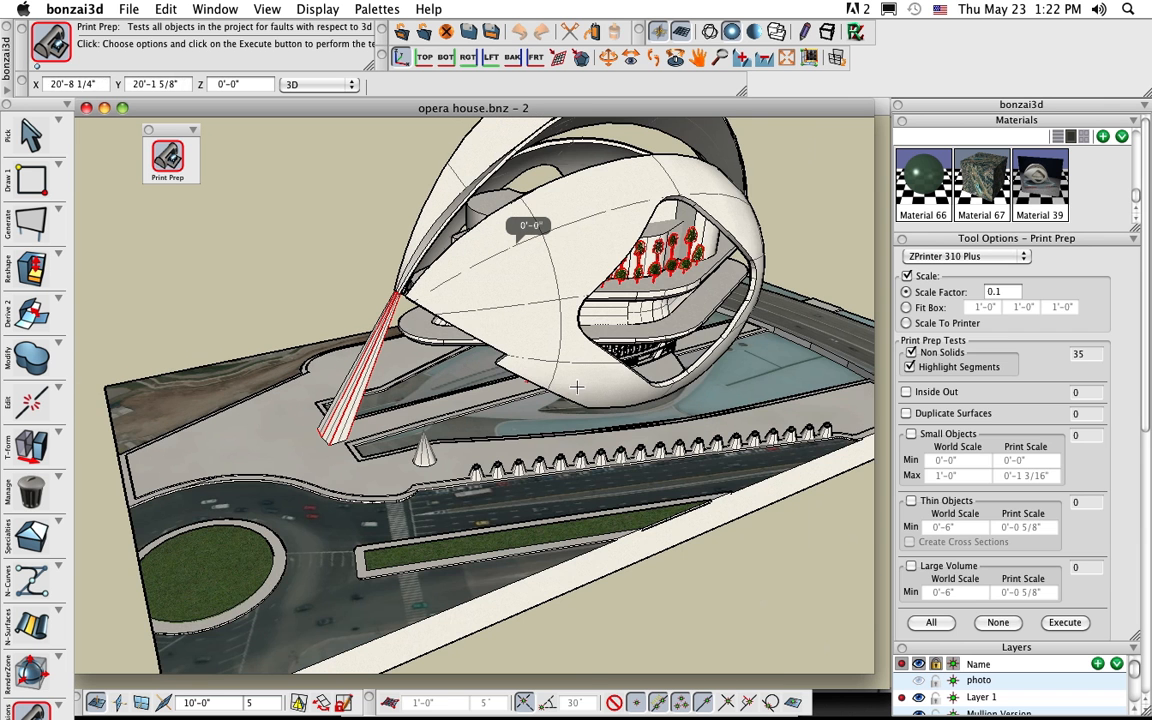
middle_click_drag(578, 386, 490, 395)
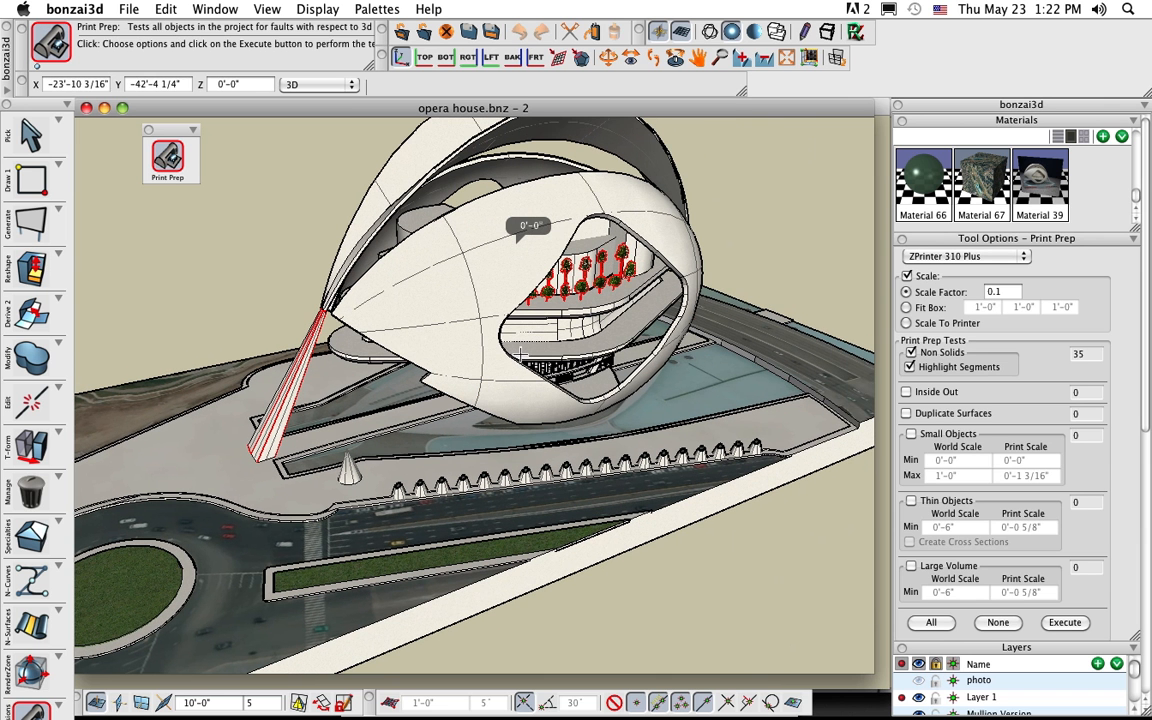
Run only the Large Volume print prep test on the opera house model, with Non Solids turned off
middle_click_drag(642, 512, 620, 469)
scroll(619, 469, "down", 5)
scroll(619, 469, "up", 6)
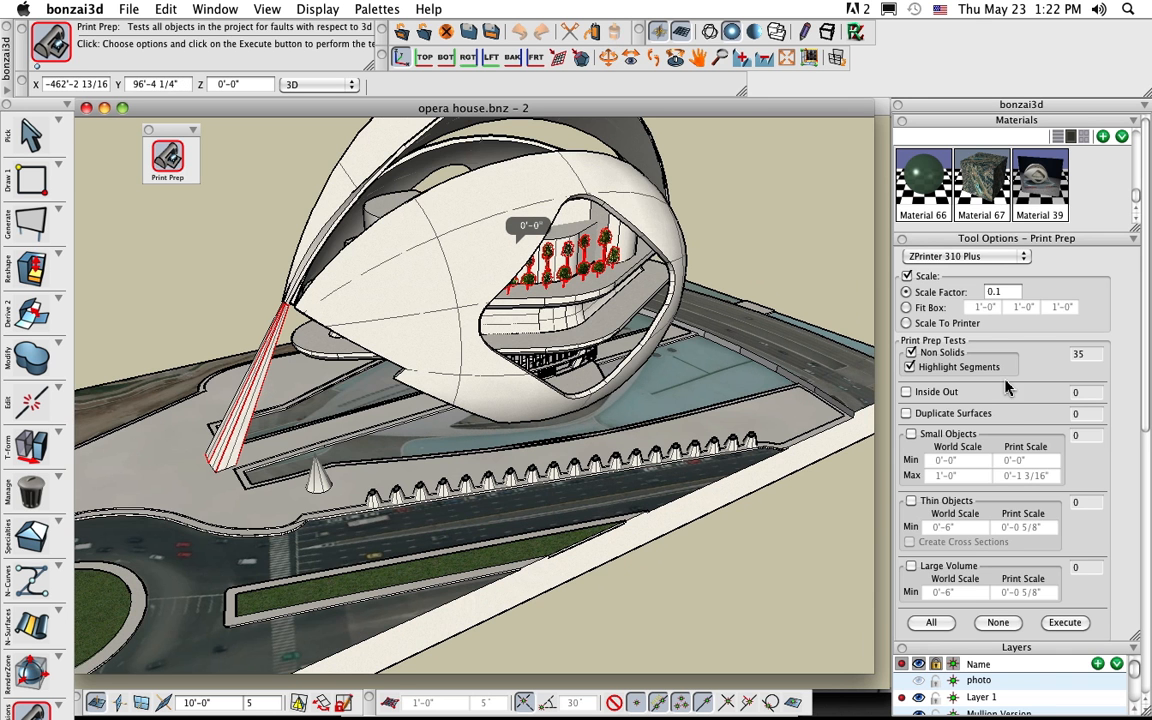
left_click(912, 353)
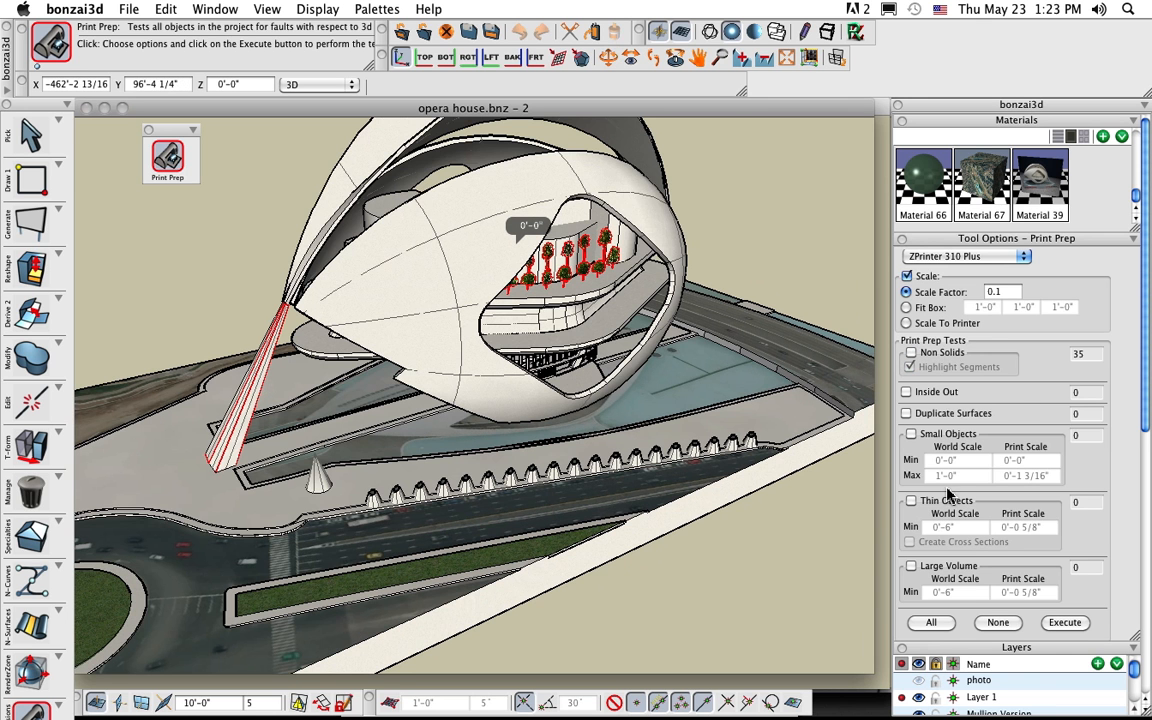
left_click(911, 567)
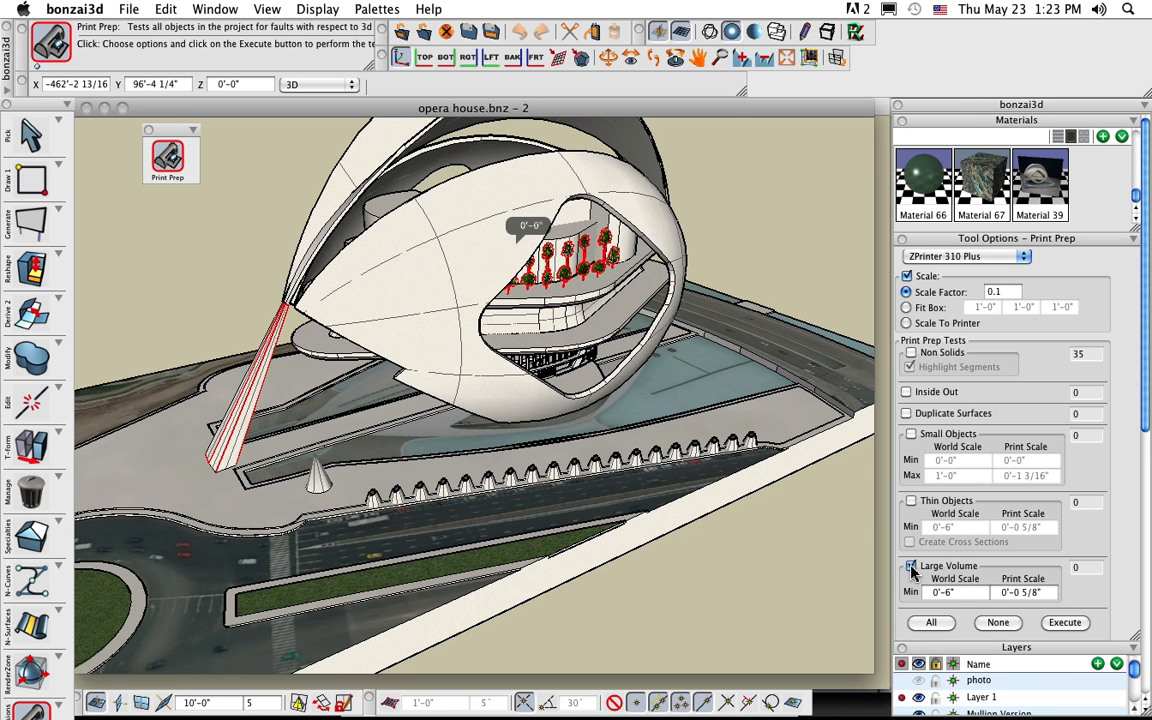
left_click(1066, 624)
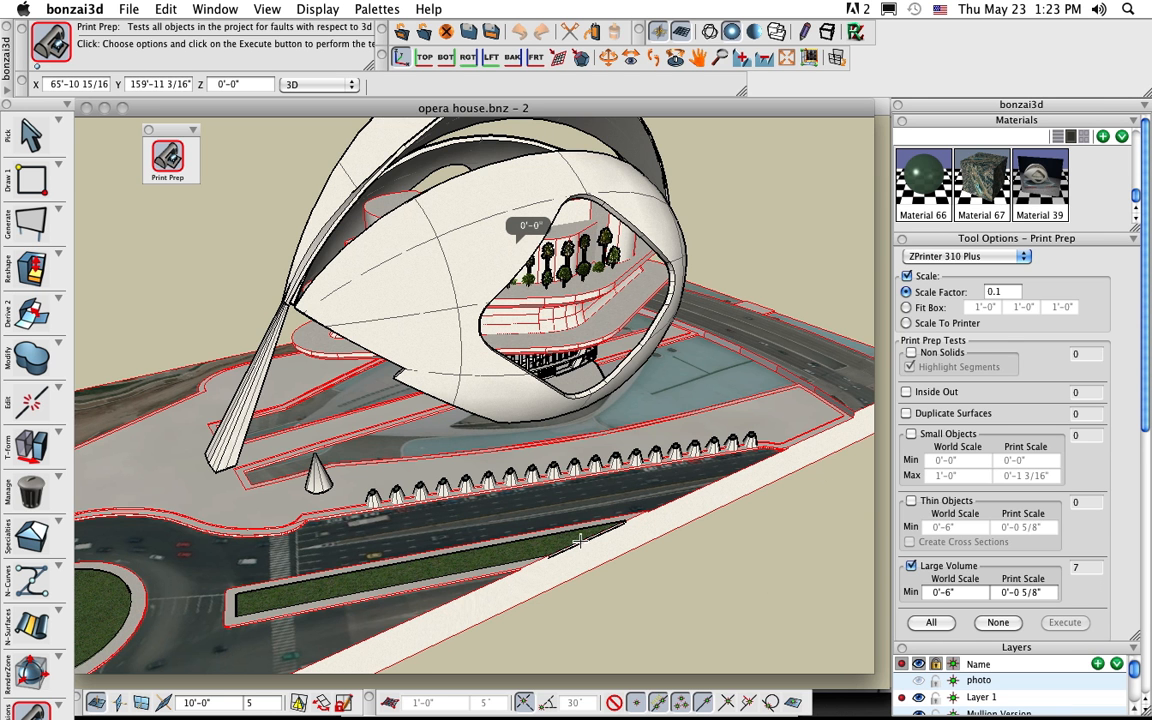
Examine the objects highlighted by the Large Volume test, both across the whole site and up close on the opera house's inner terraces
scroll(674, 547, "down", 3)
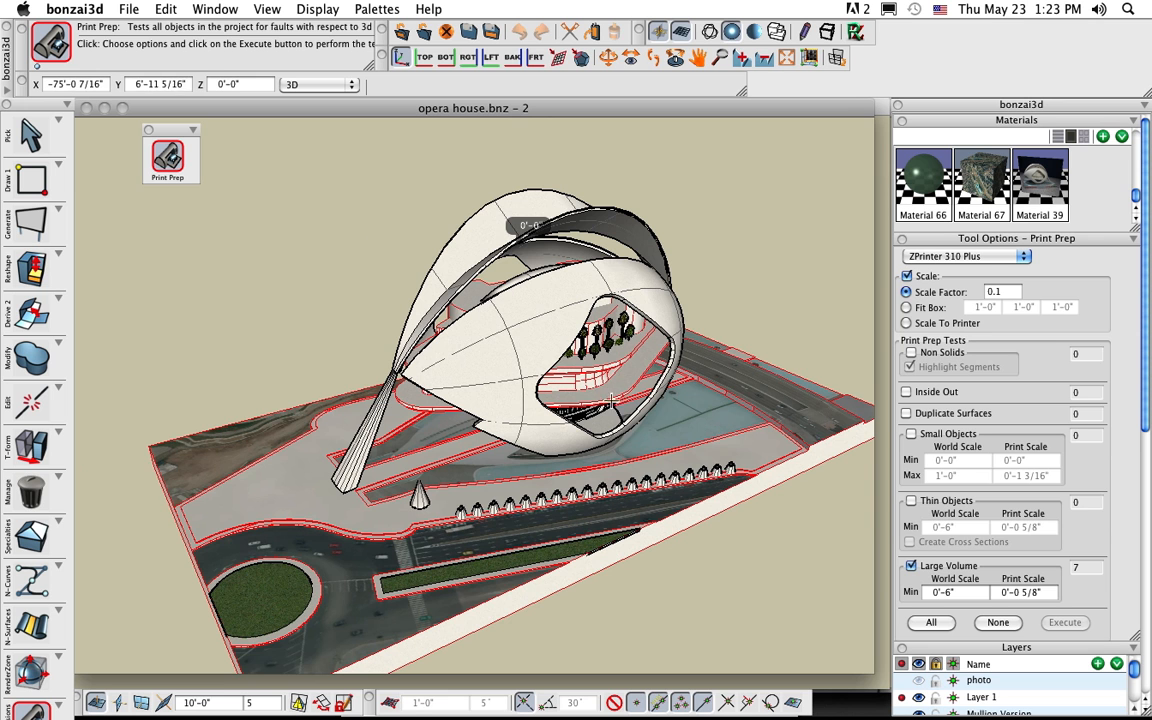
scroll(578, 353, "up", 2)
scroll(578, 353, "up", 2)
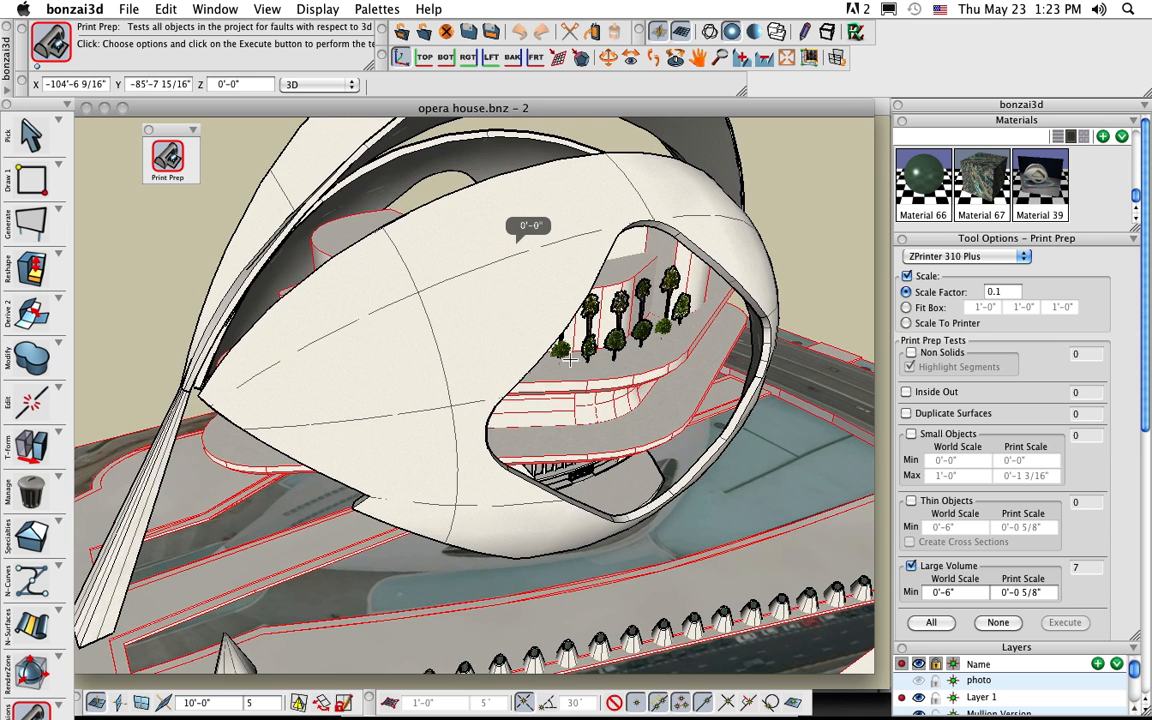
scroll(545, 354, "up", 2)
mouse_move(563, 371)
middle_mouse_down()
mouse_move(581, 417)
mouse_move(569, 382)
middle_mouse_up()
scroll(569, 382, "down", 2)
scroll(569, 382, "down", 2)
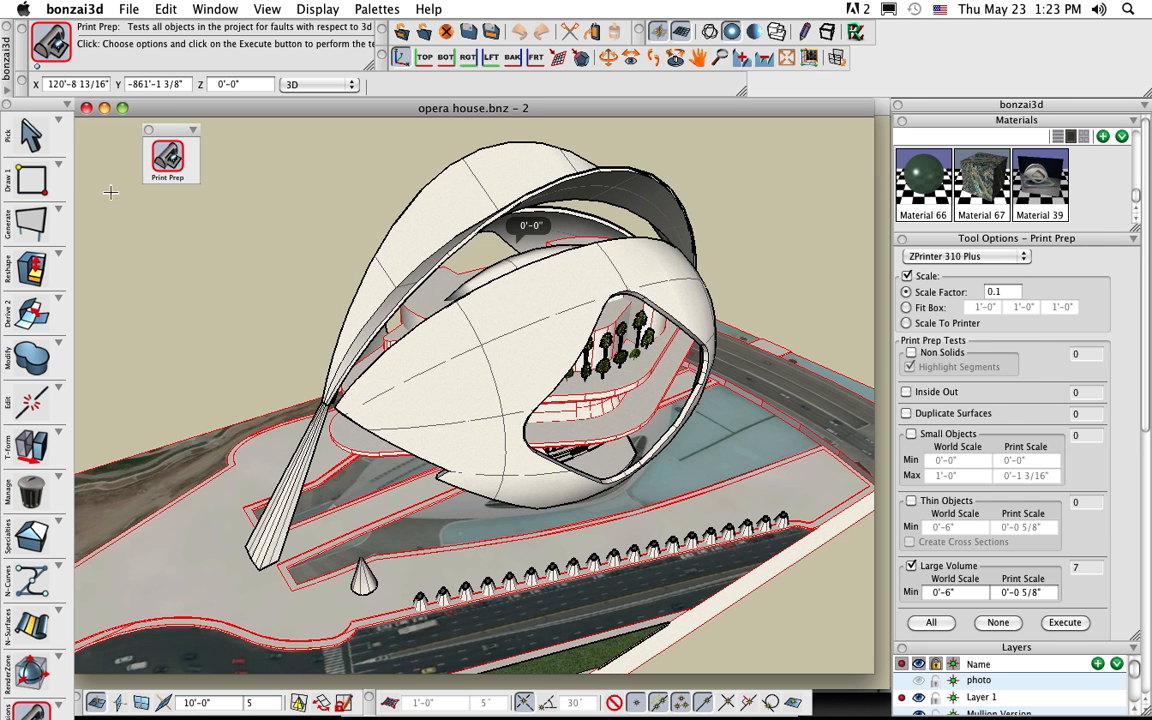
In villa_residence.bnz, section the whole villa with the horizontal reference plane as cutting plane and raise the dynamic section plane to the lower roof
key("space")
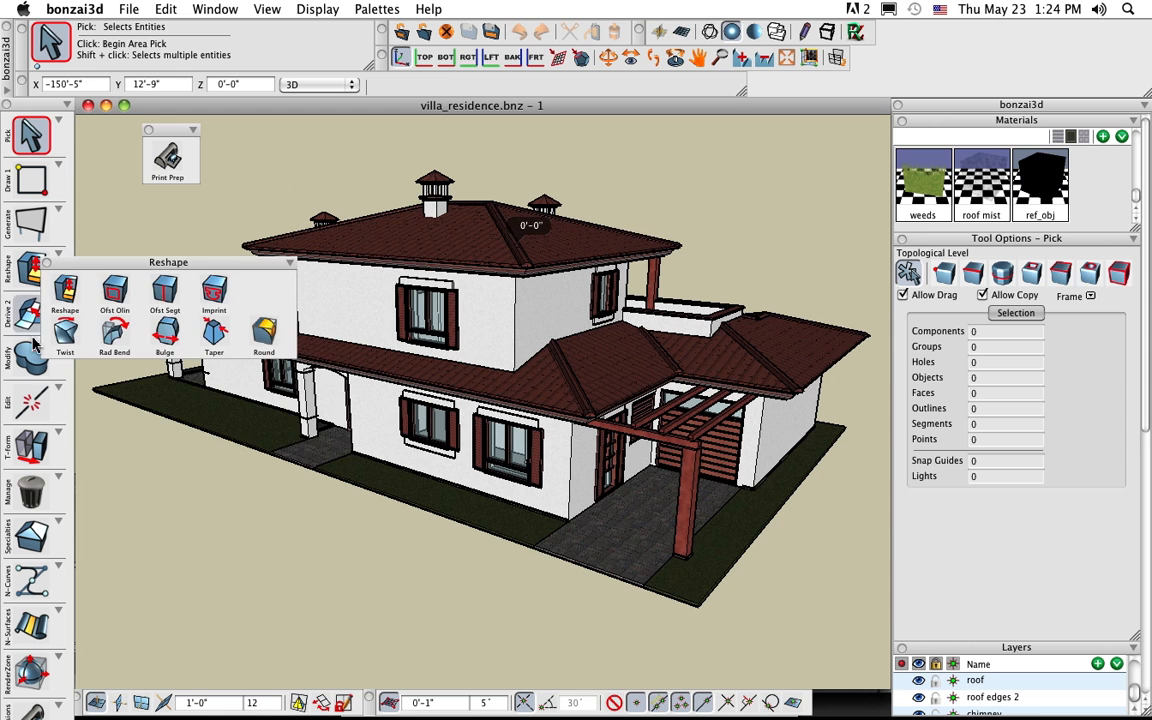
mouse_move(35, 368)
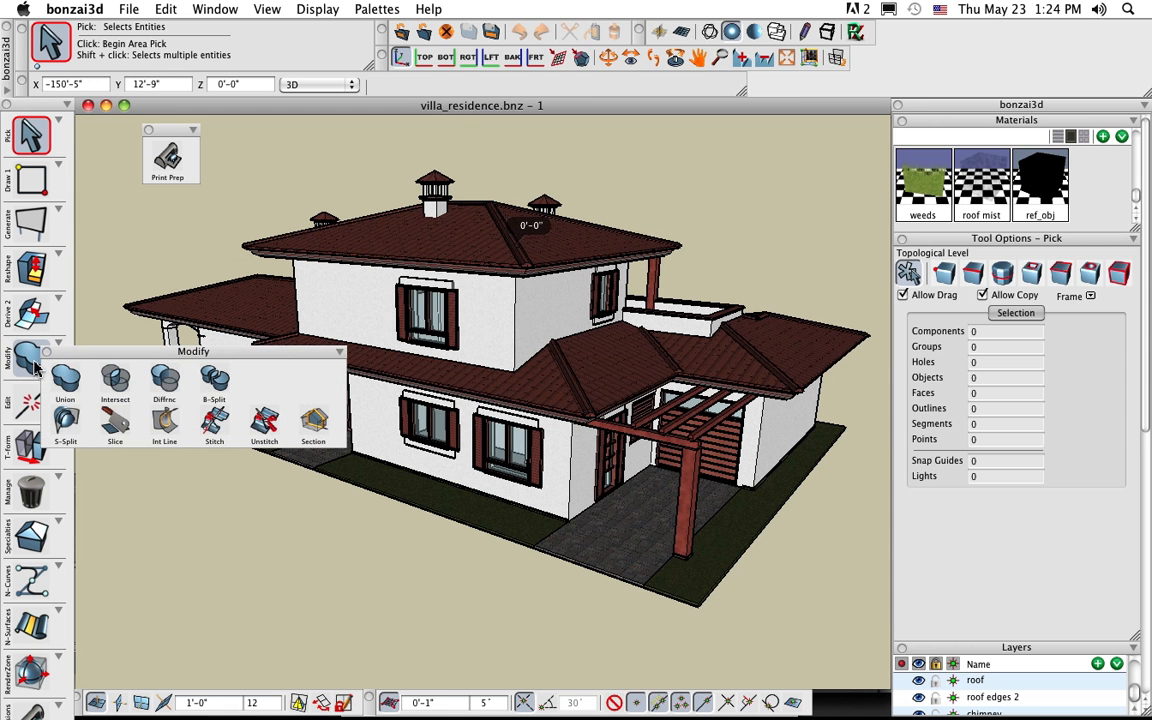
left_click(313, 423)
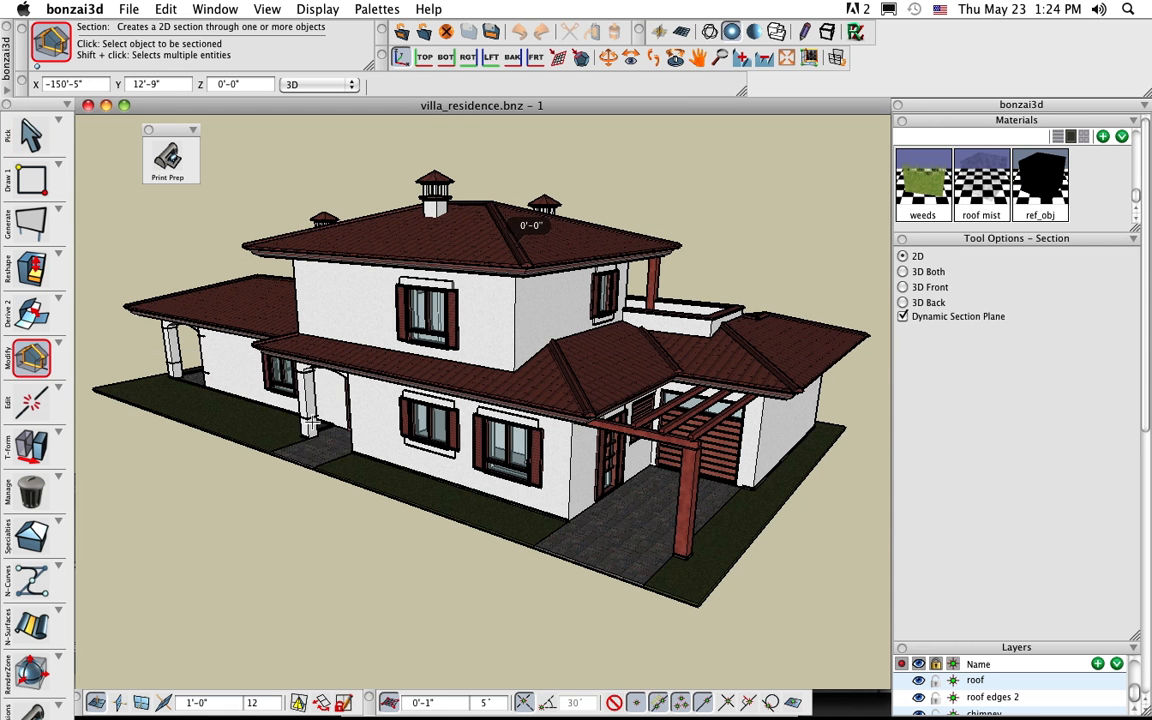
left_click(32, 135)
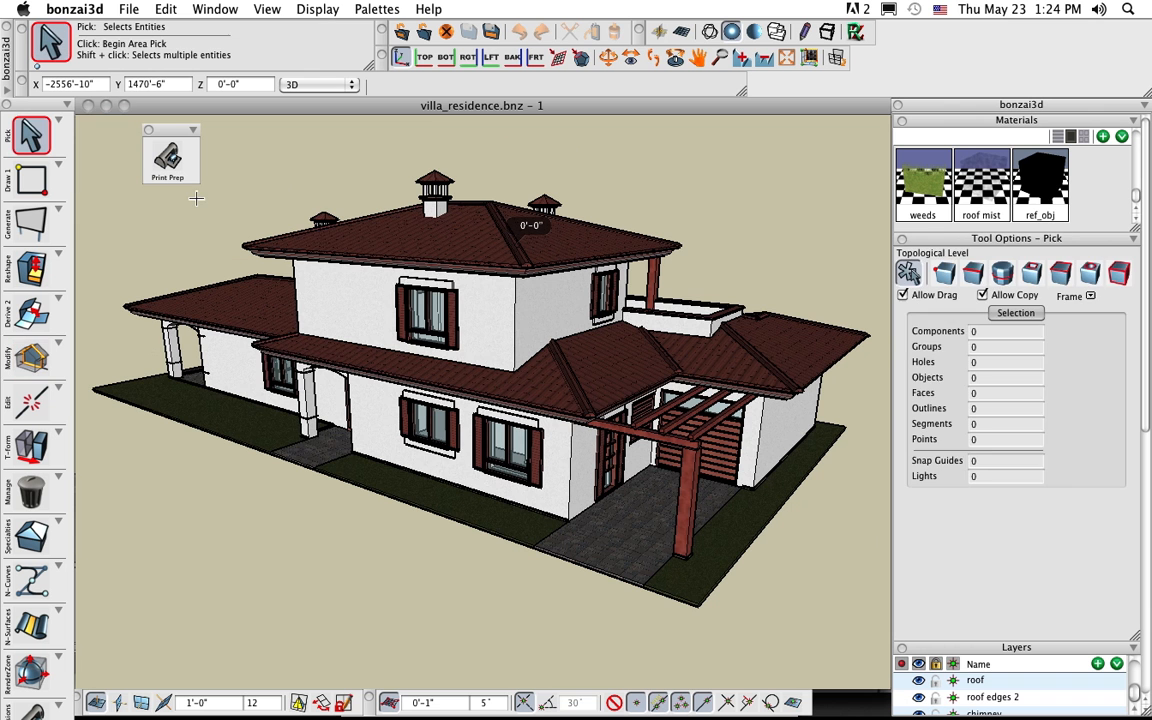
key("super+a")
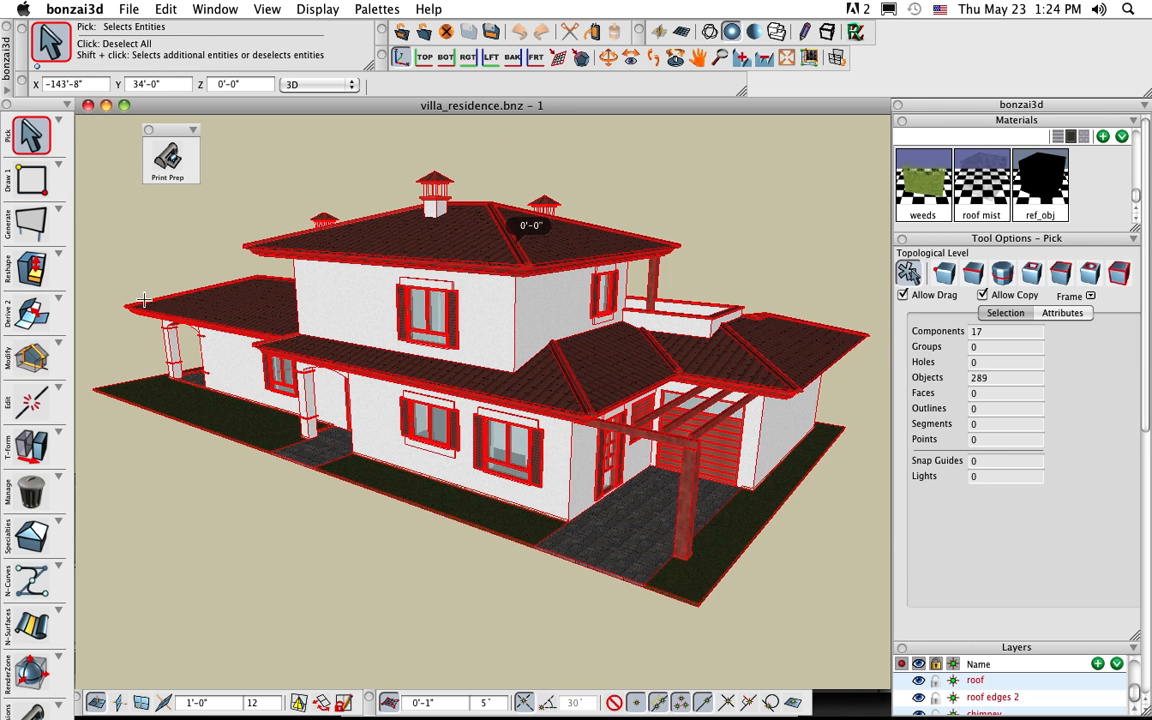
mouse_move(33, 362)
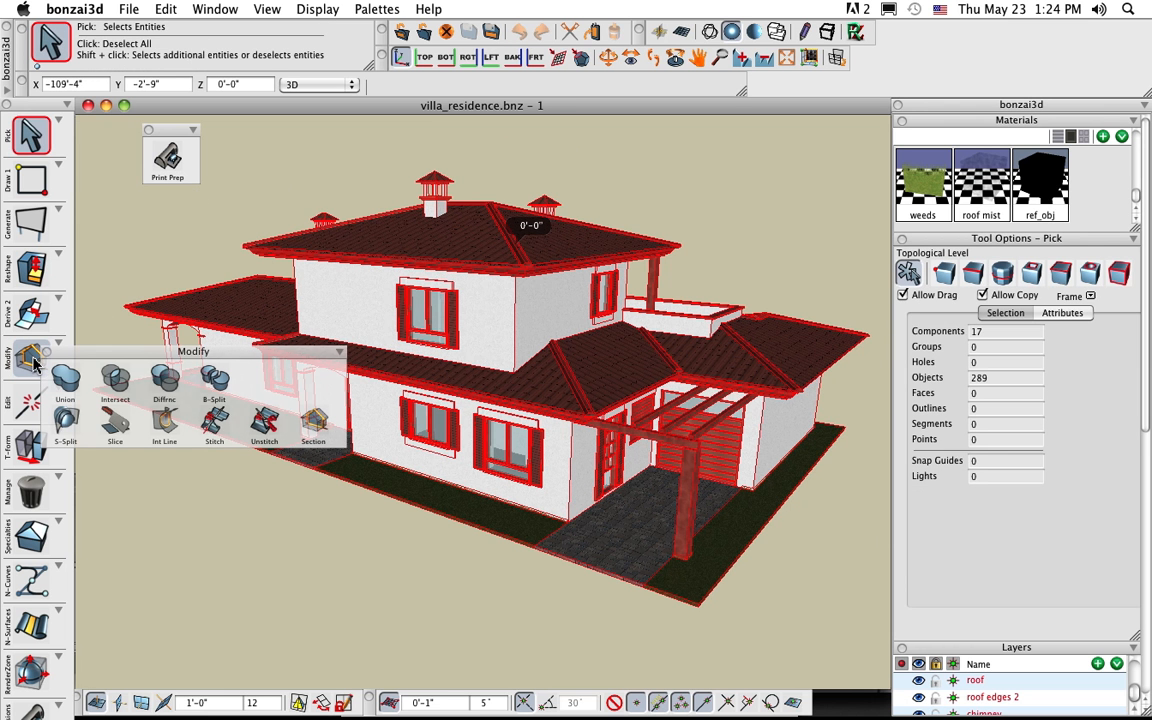
left_click(313, 422)
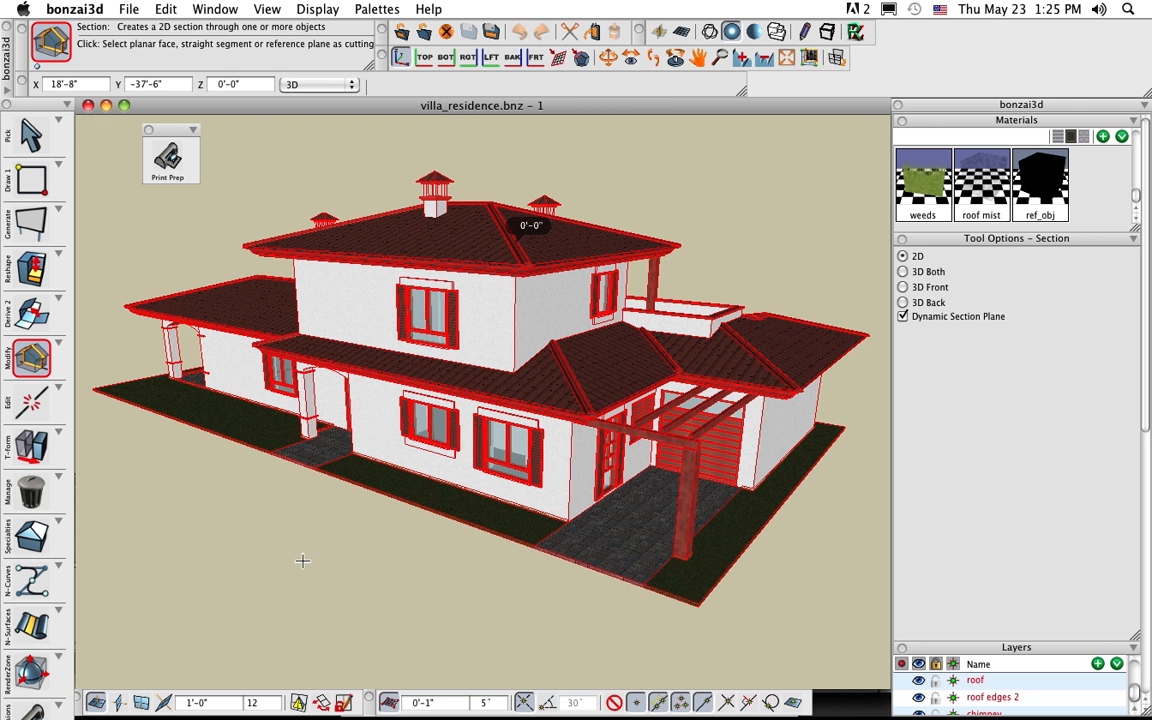
left_click(209, 535)
left_click_drag(436, 370, 434, 280)
left_click(434, 280)
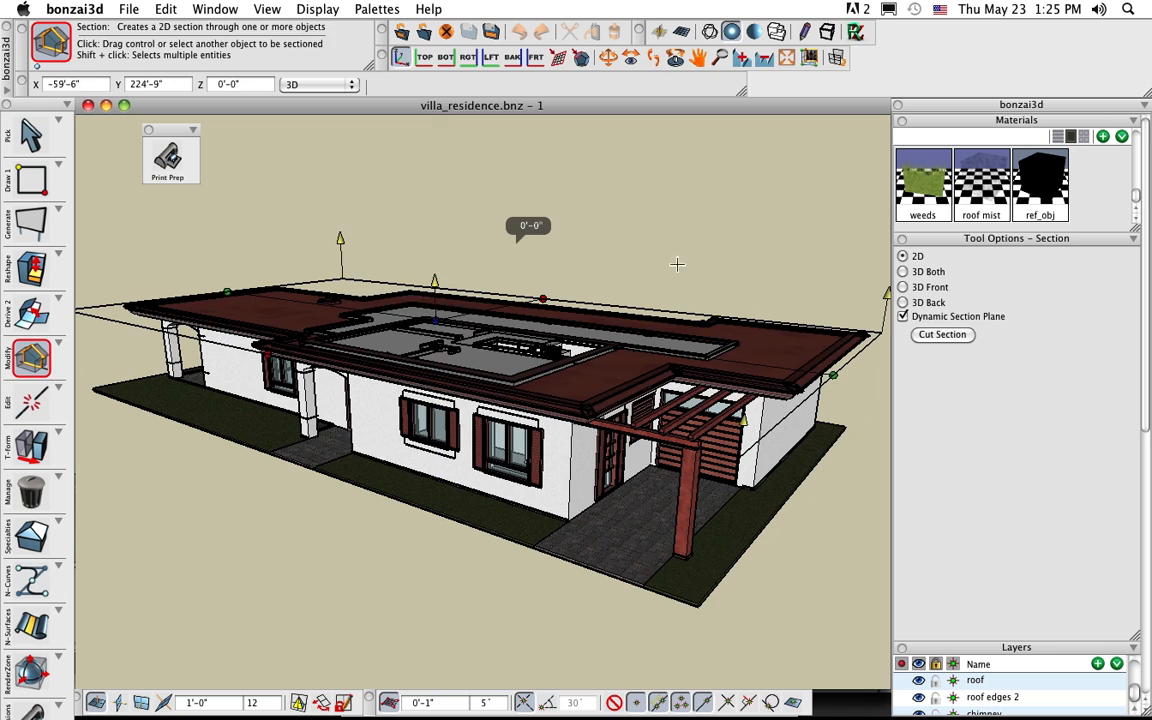
Set the section type to 3D Front and lower the section plane so it cuts through the villa's ground-floor walls
left_click(903, 287)
middle_click_drag(691, 202, 697, 262)
left_click_drag(430, 285, 432, 325)
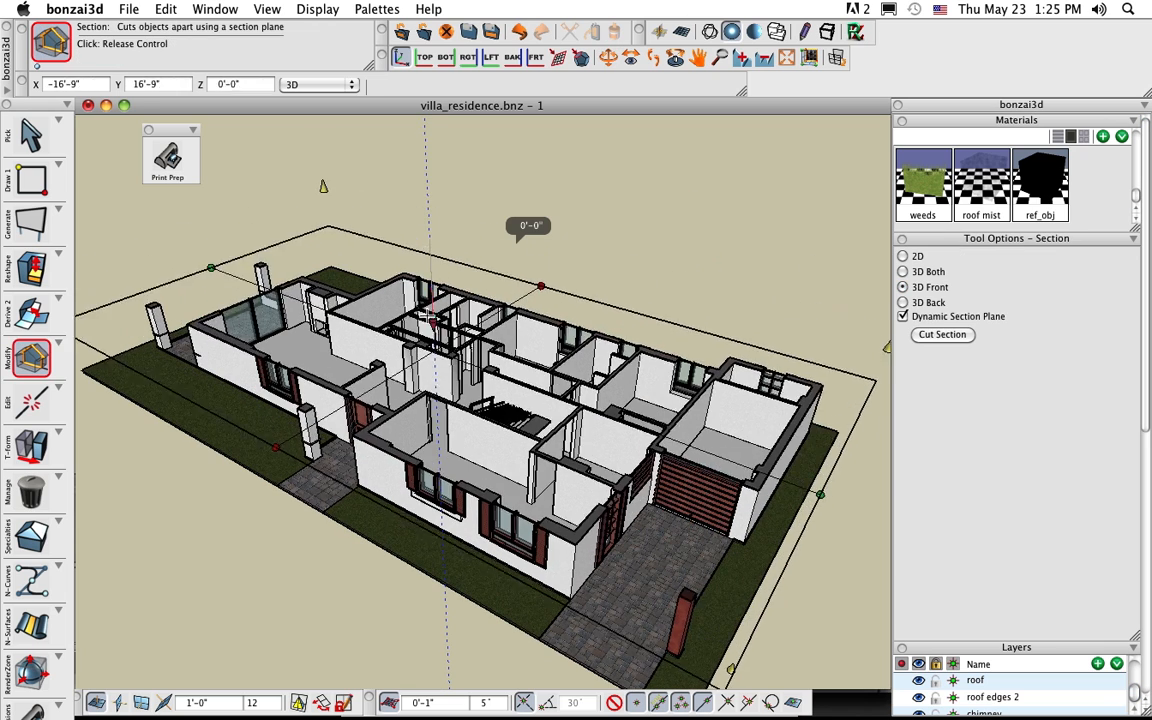
left_click(430, 305)
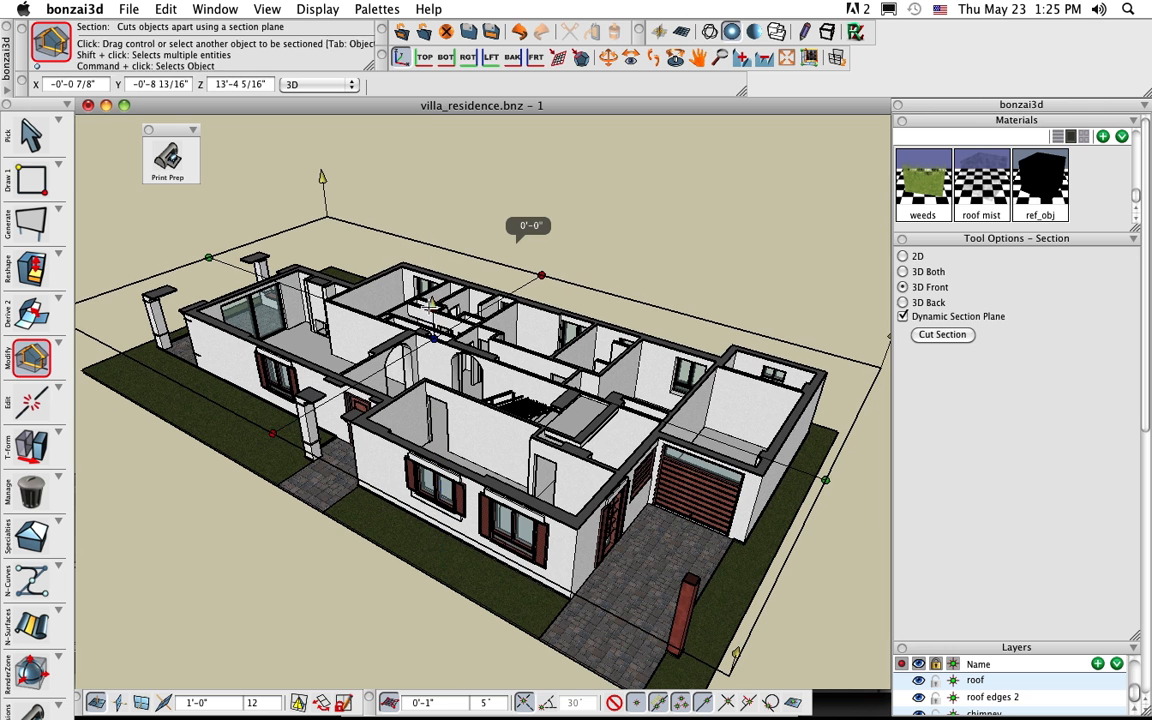
Switch the section type to 2D, cut the section through the villa's ground floor, and inspect the resulting floor plan
left_click(918, 257)
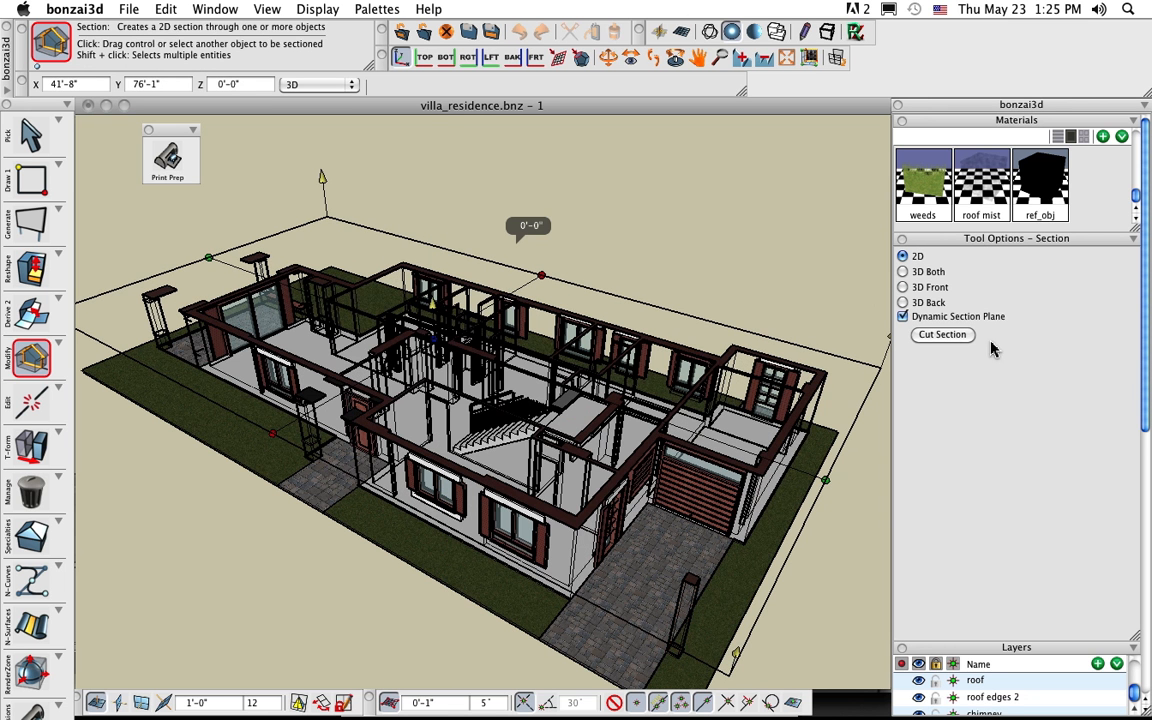
left_click(938, 337)
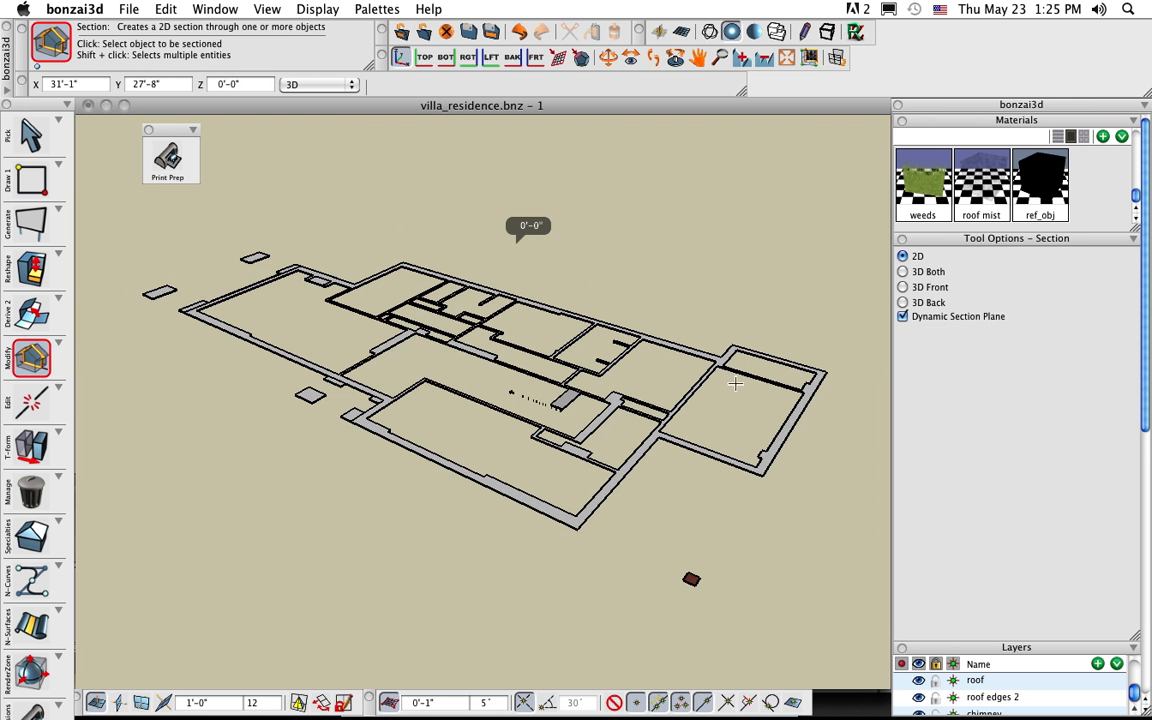
mouse_move(515, 591)
middle_mouse_down()
mouse_move(524, 466)
mouse_move(491, 478)
mouse_move(496, 591)
mouse_move(535, 609)
mouse_move(508, 609)
middle_mouse_up()
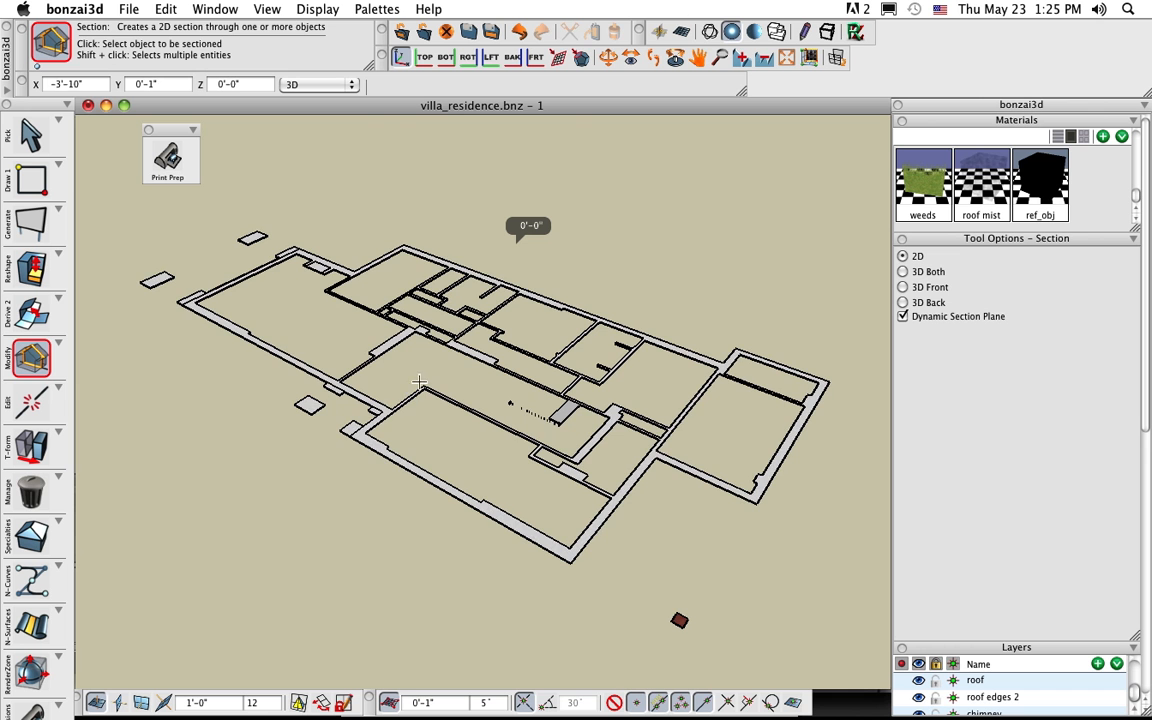
scroll(611, 237, "down", 3)
scroll(611, 239, "up", 3)
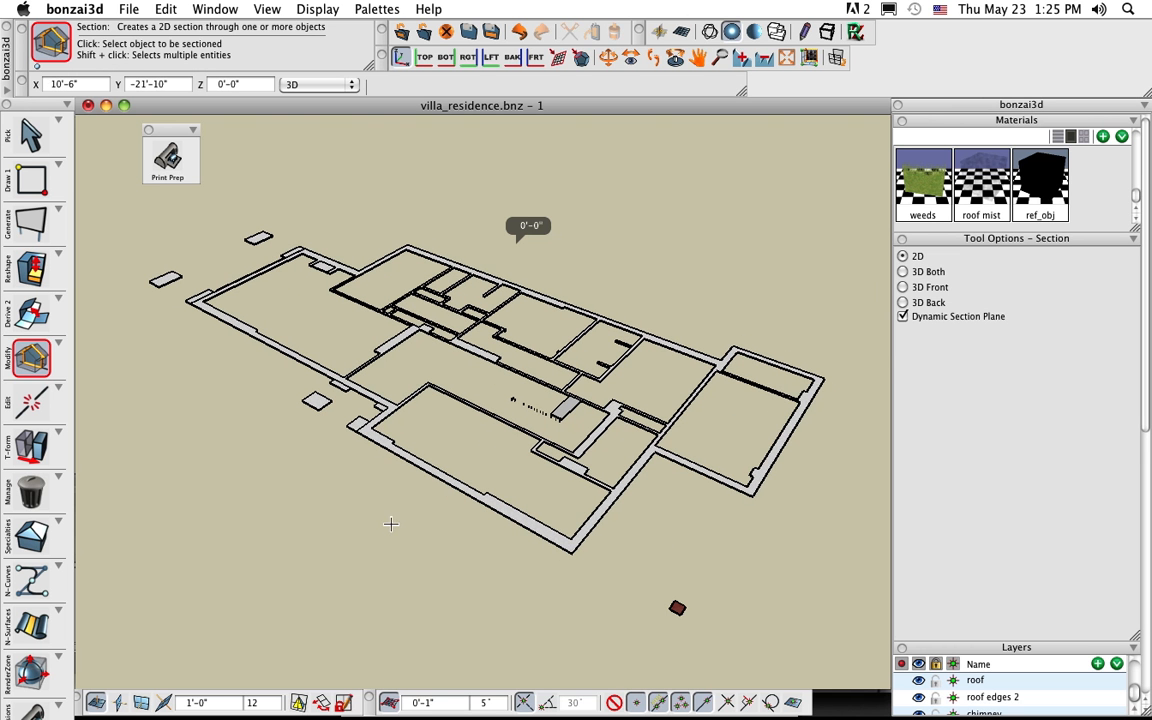
mouse_move(398, 527)
middle_mouse_down()
mouse_move(411, 424)
mouse_move(398, 532)
middle_mouse_up()
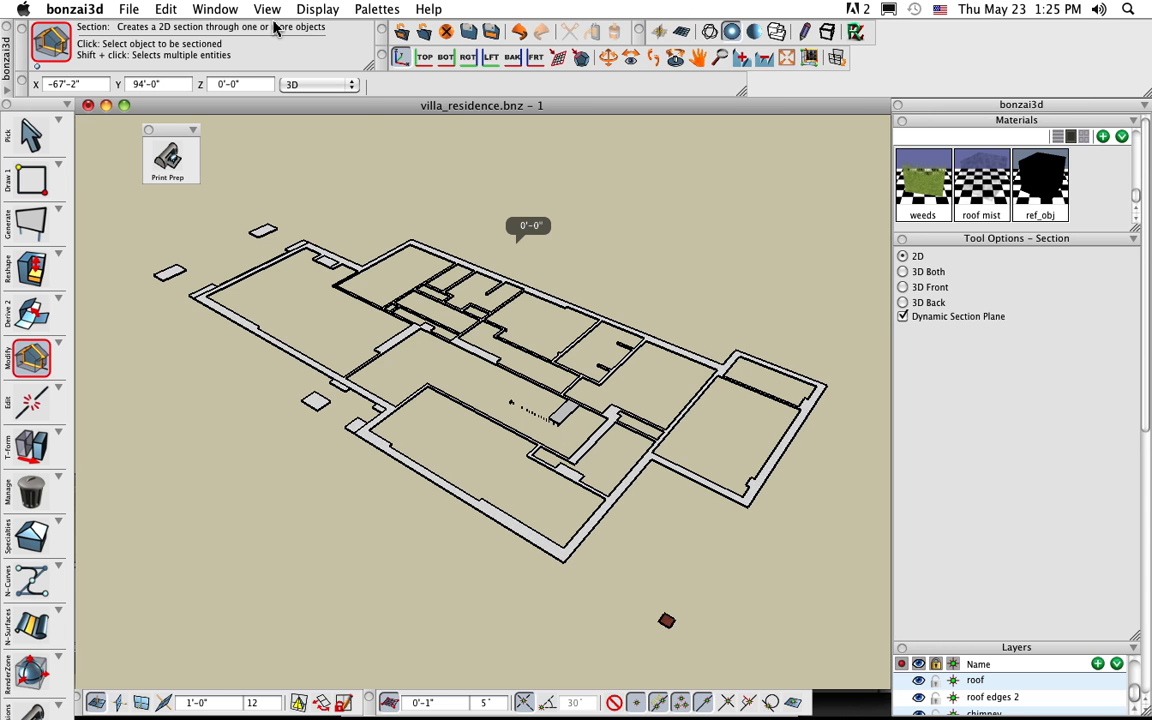
Switch to the contours - lake.bnz project and view its contour lines and site plane from a higher angle
left_click(226, 10)
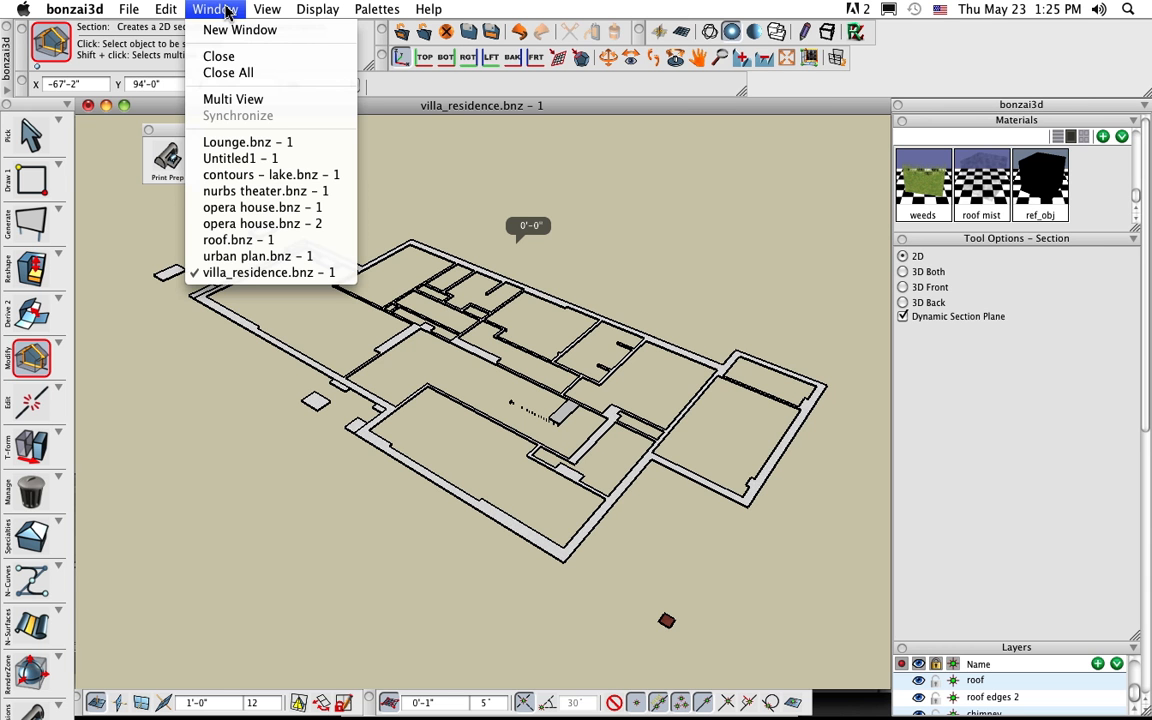
left_click(256, 176)
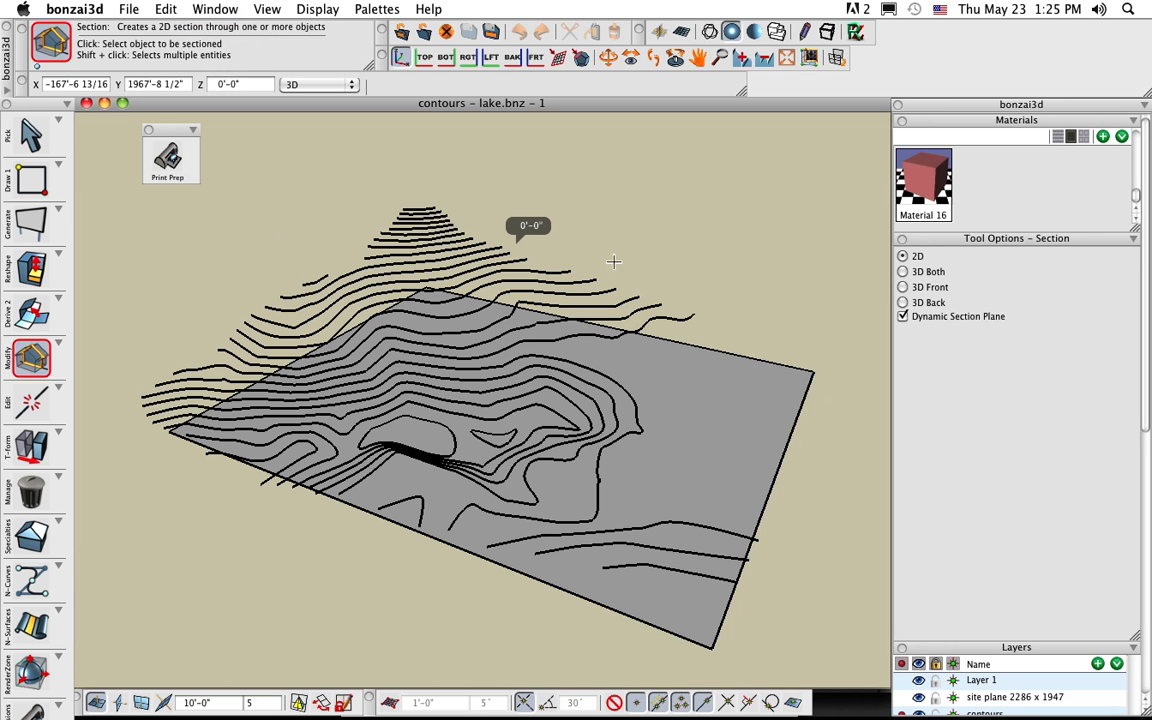
middle_click_drag(506, 533, 528, 582)
scroll(528, 393, "up", 3)
middle_click_drag(534, 405, 494, 471)
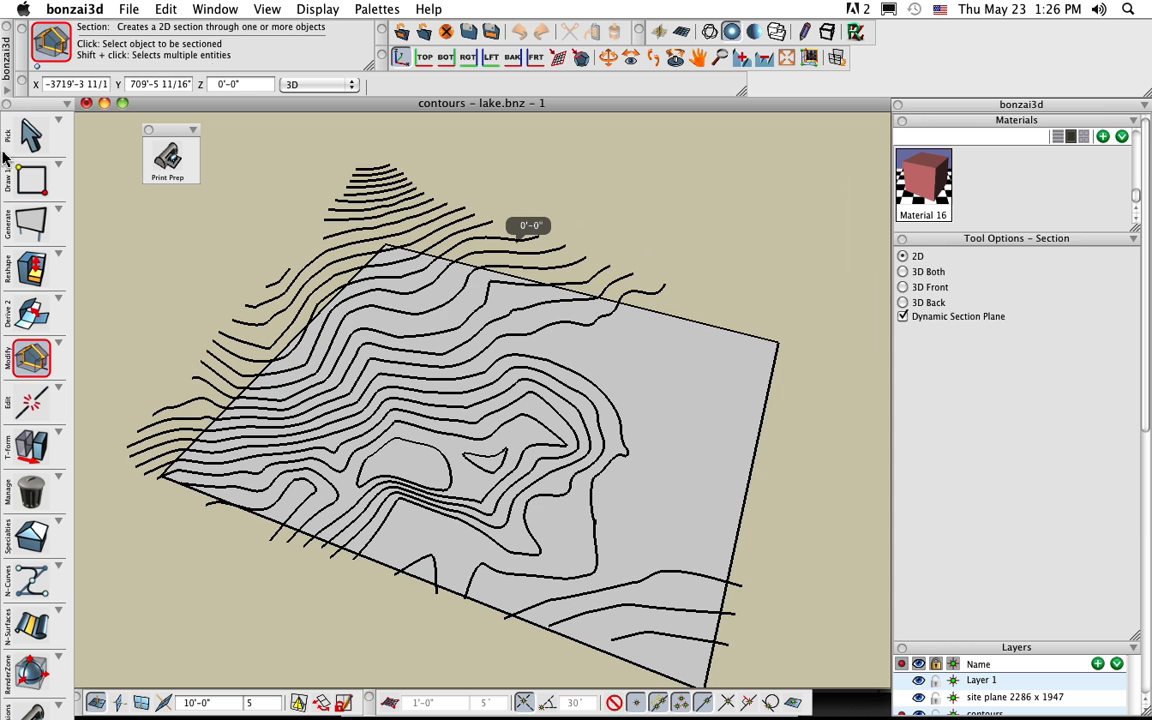
Try to create a meshed terrain model from all contour lines and the site plane, using Fall Lines interpolation and a 50'-0" mesh size
left_click(30, 133)
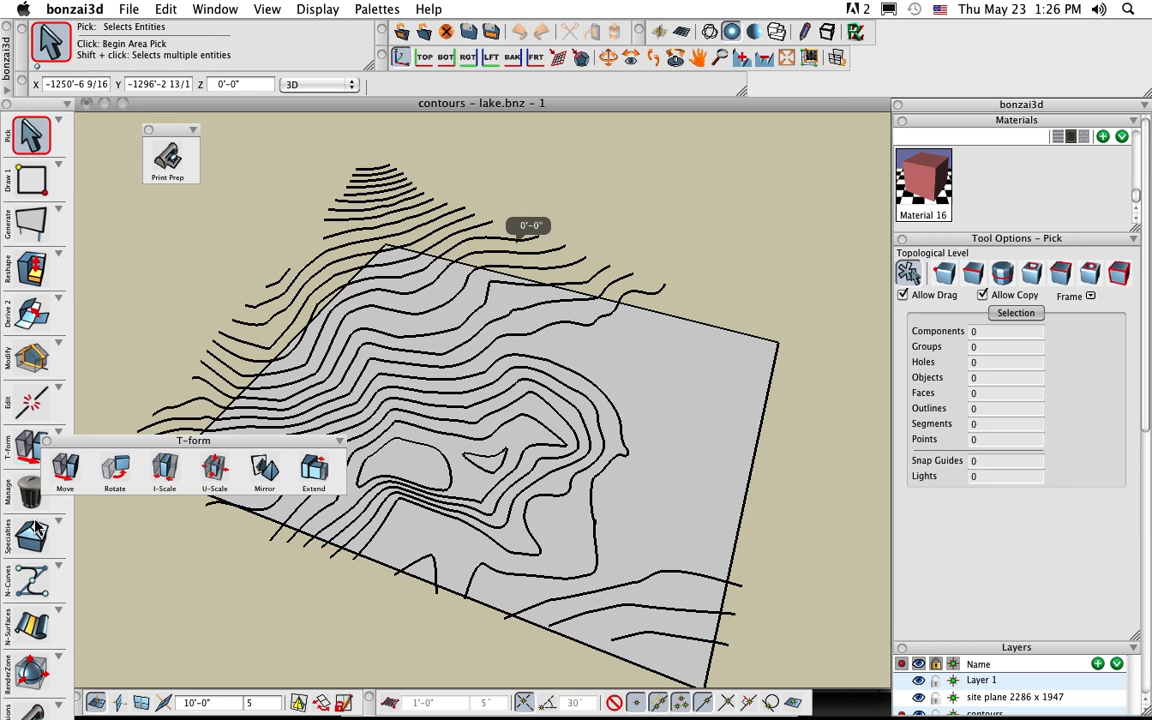
mouse_move(35, 527)
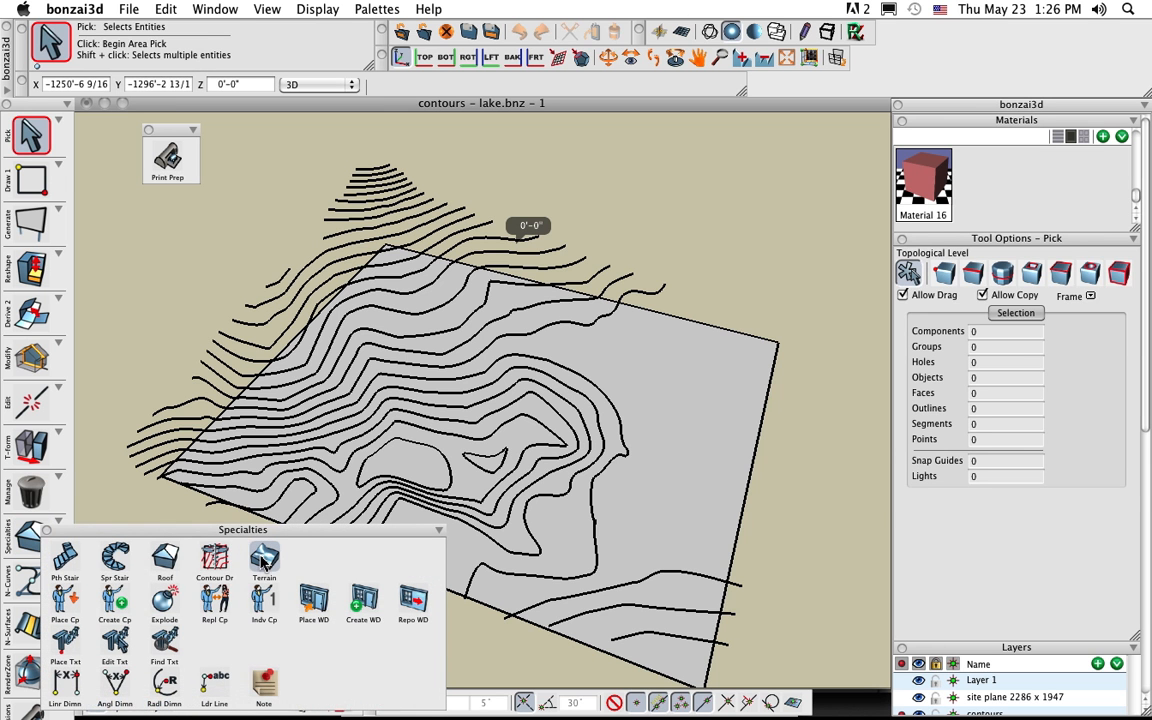
left_click(264, 560)
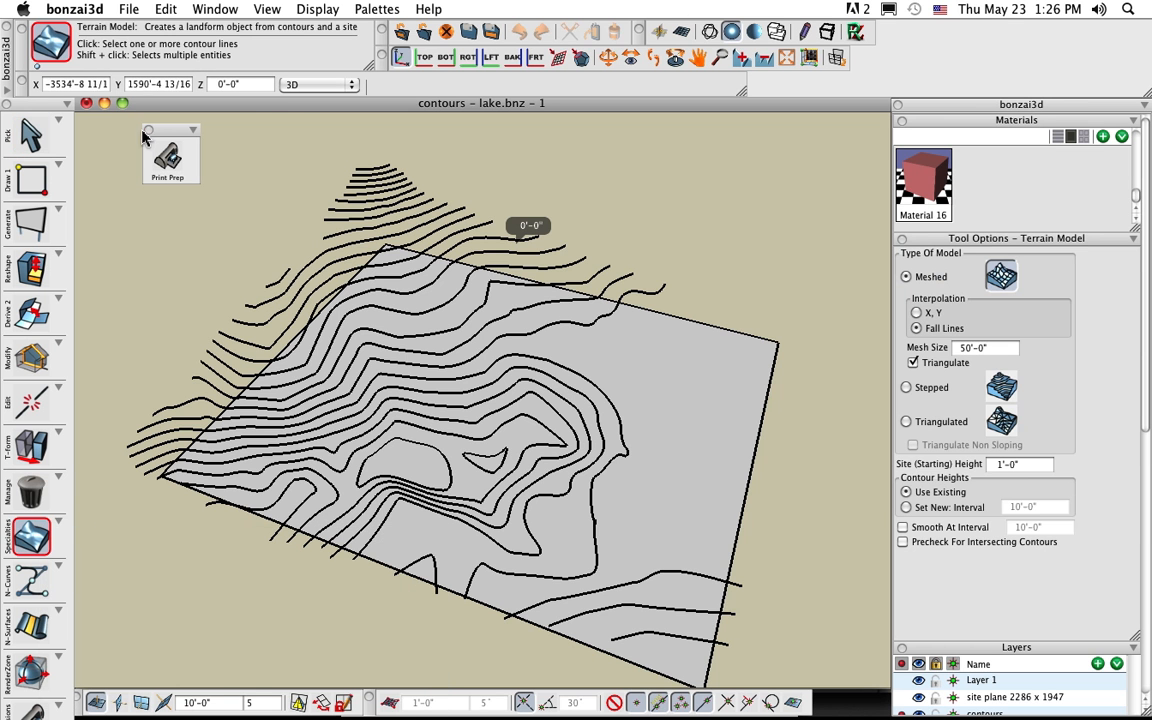
key("space")
left_click_drag(104, 130, 785, 660)
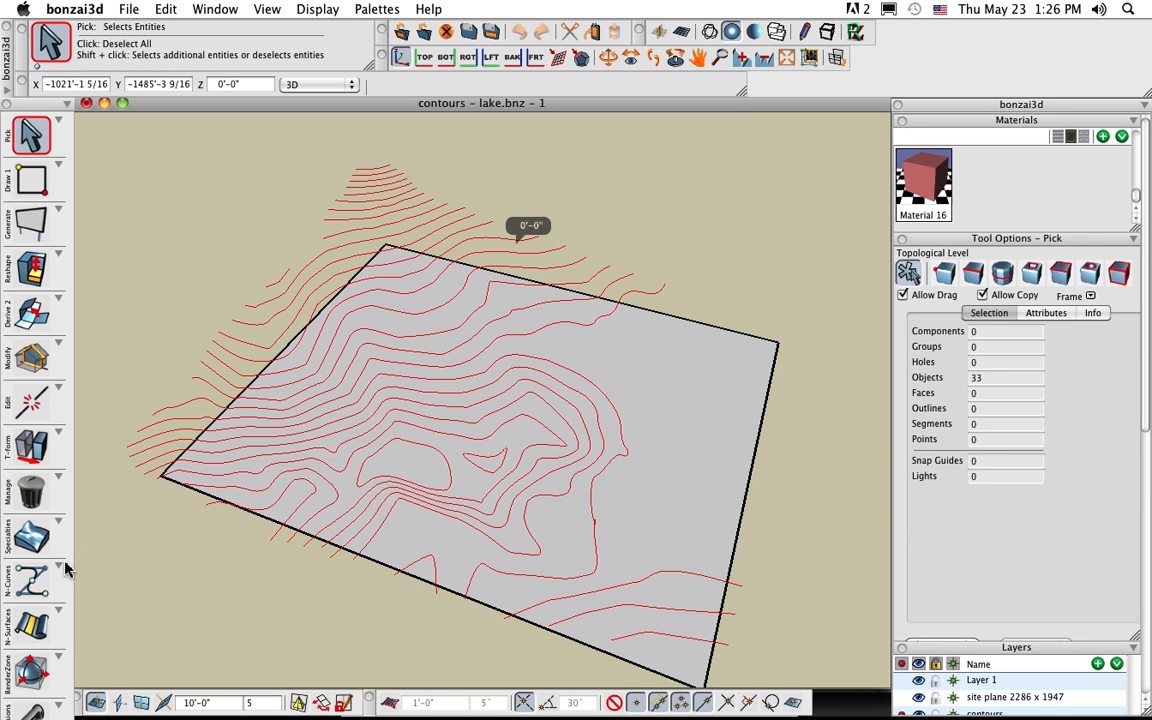
left_click(33, 543)
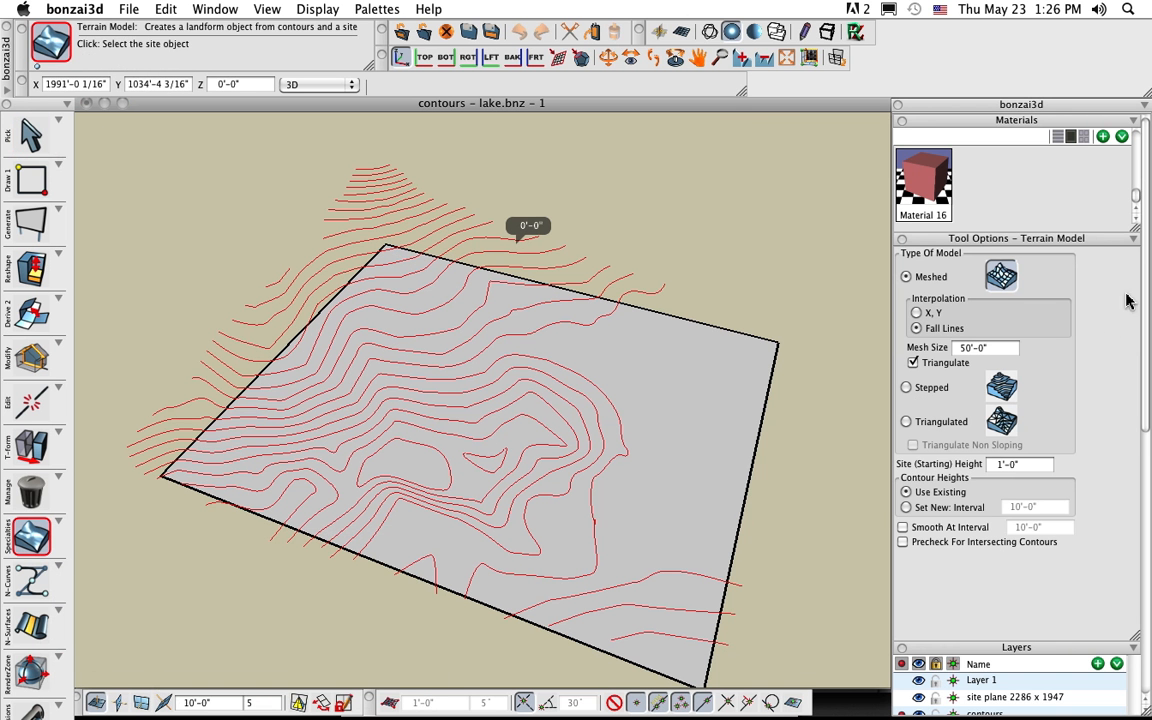
left_click(773, 350)
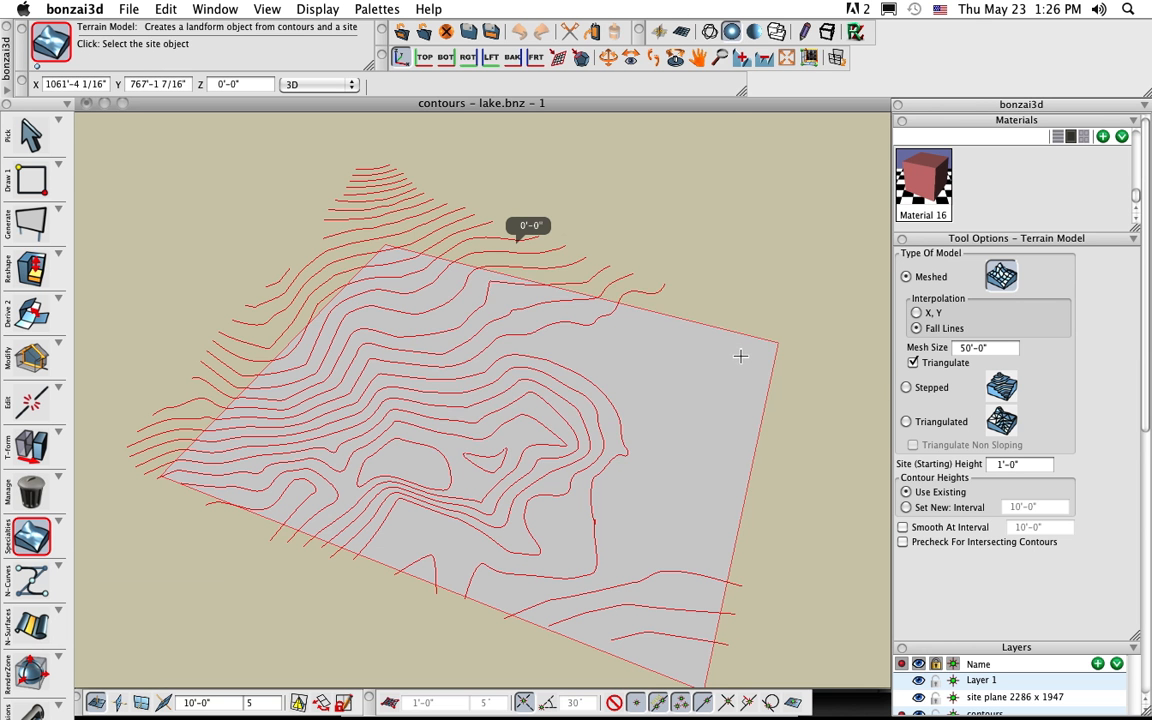
left_click(740, 356)
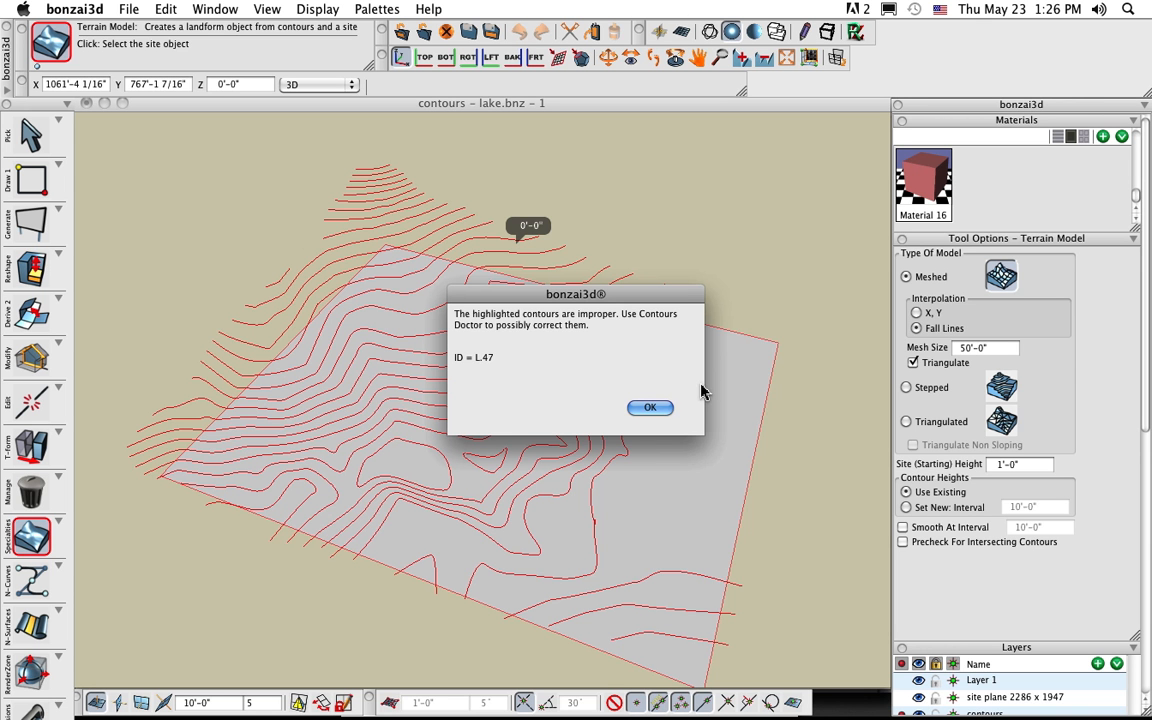
left_click(660, 414)
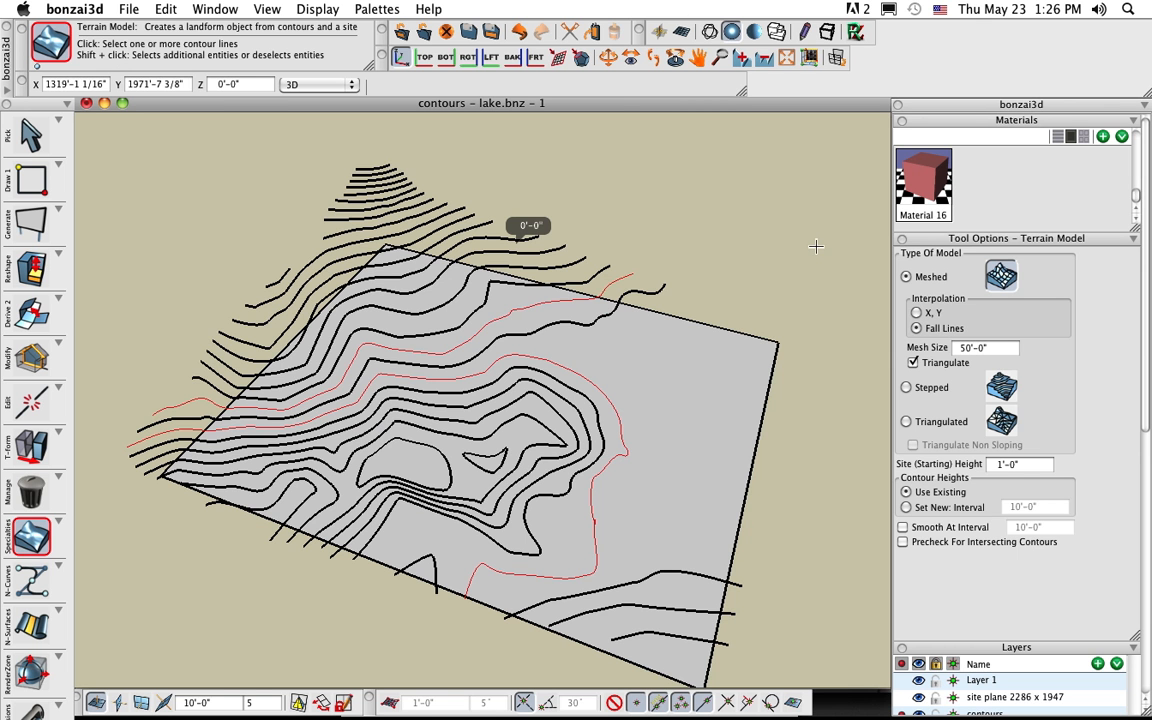
Run Contour Doctor on all contour lines and the site plane with its action set to Fix if possible
left_click(30, 134)
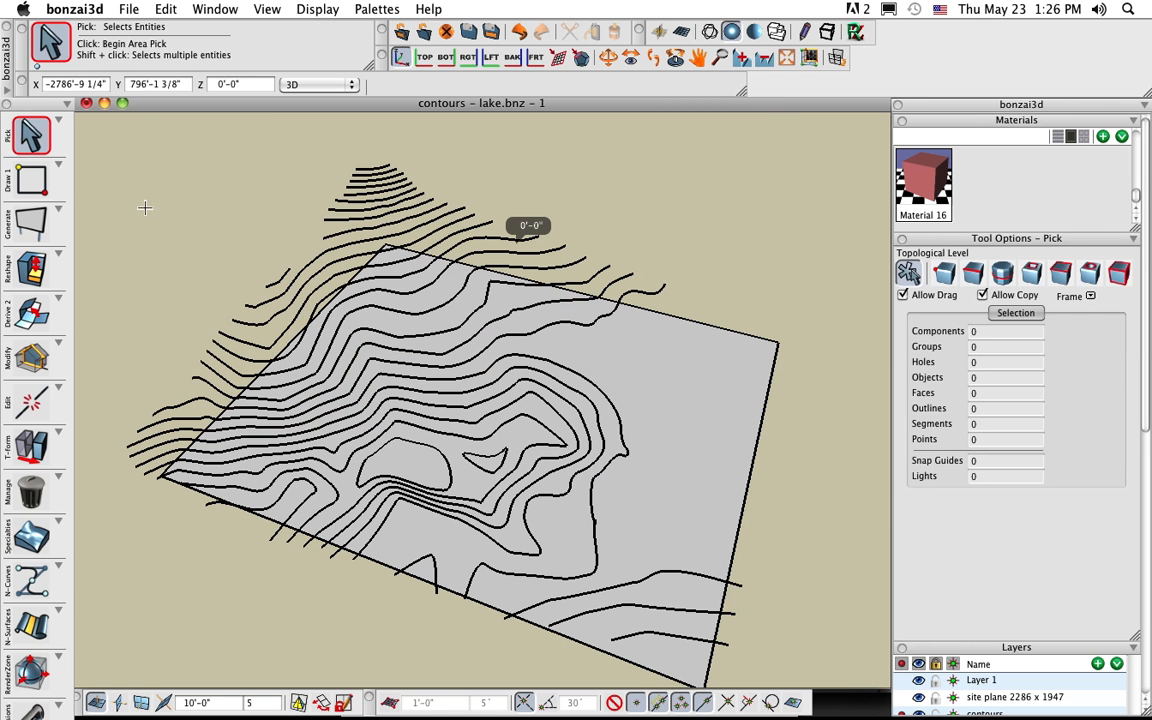
left_click(31, 537)
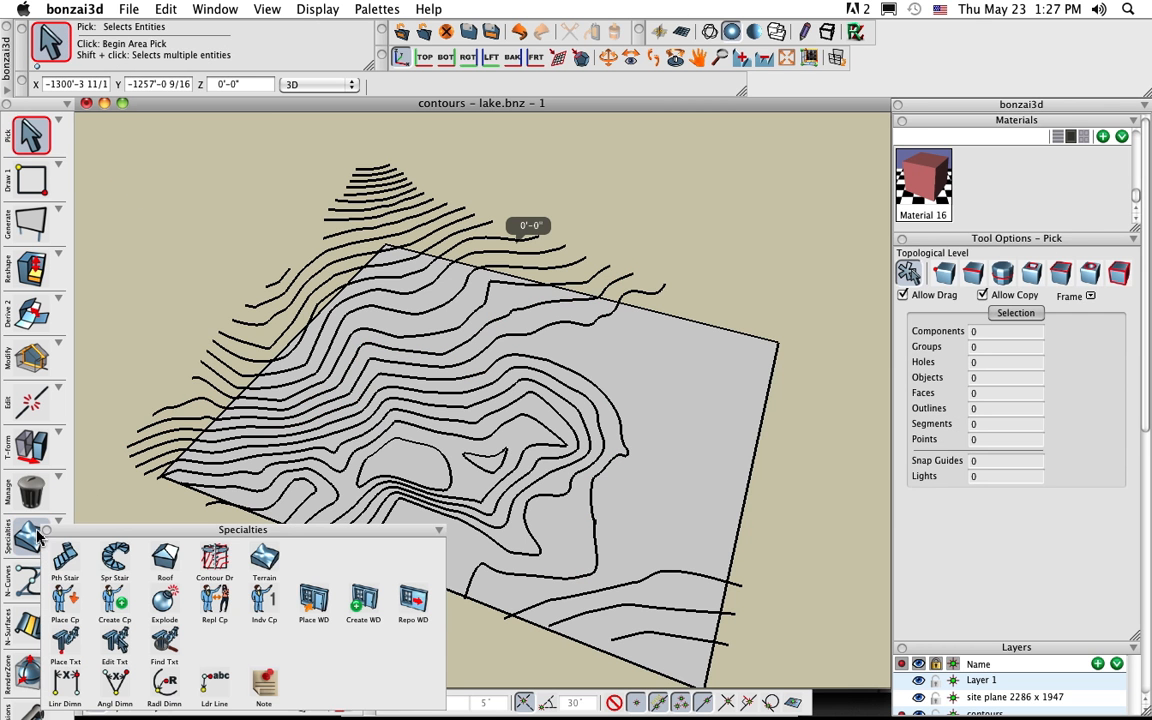
left_click(215, 562)
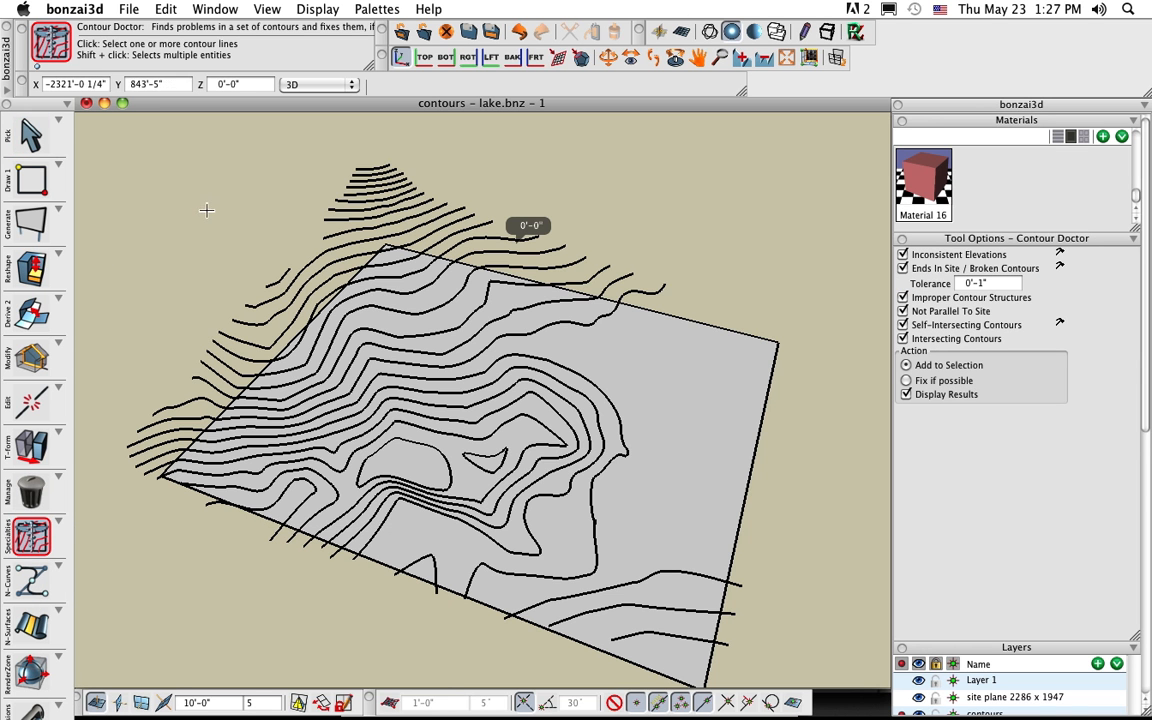
left_click(45, 140)
left_click_drag(86, 127, 850, 630)
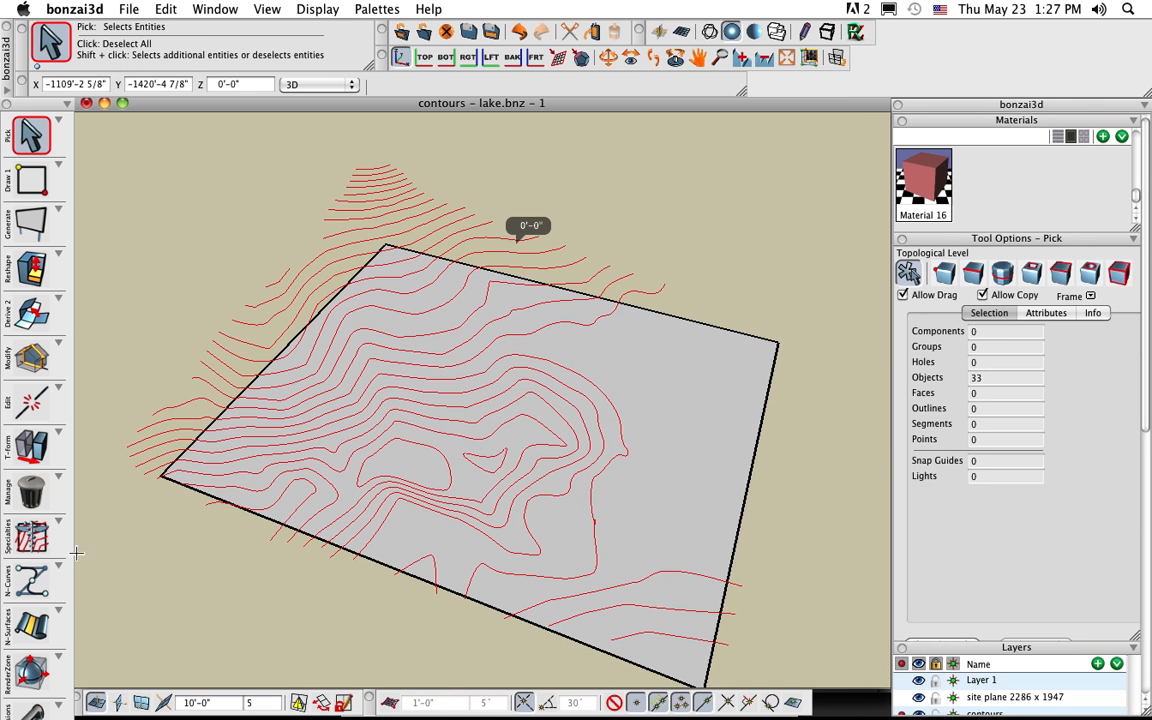
left_click(25, 538)
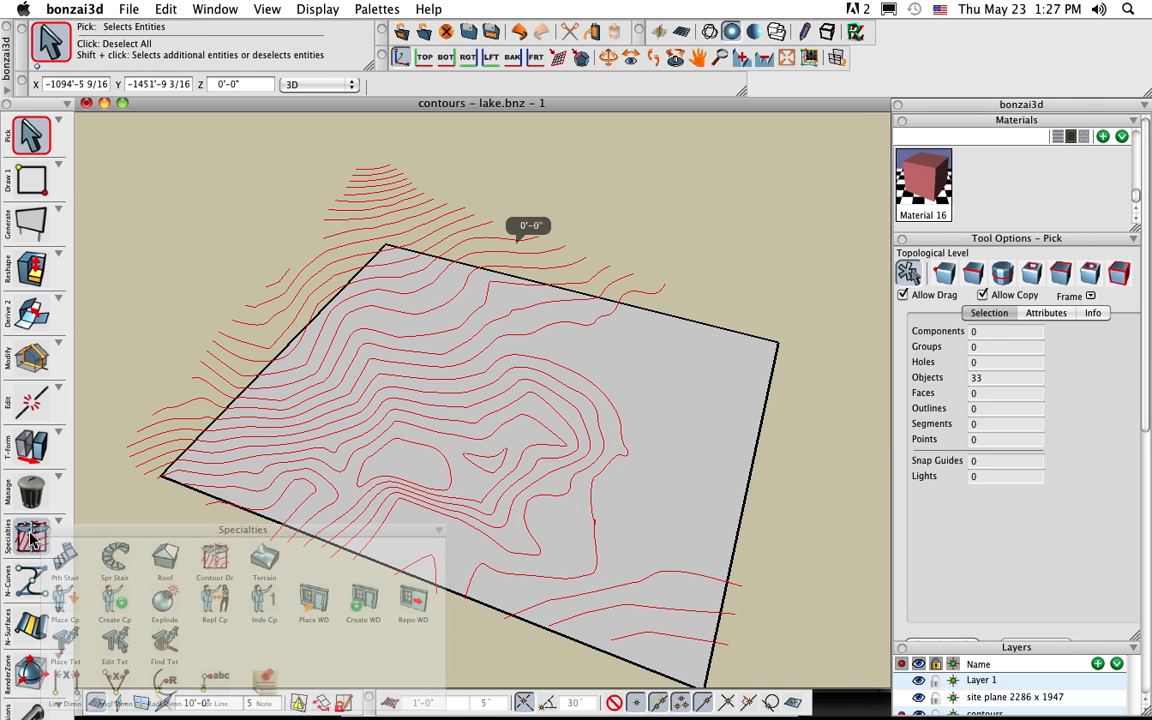
left_click(215, 561)
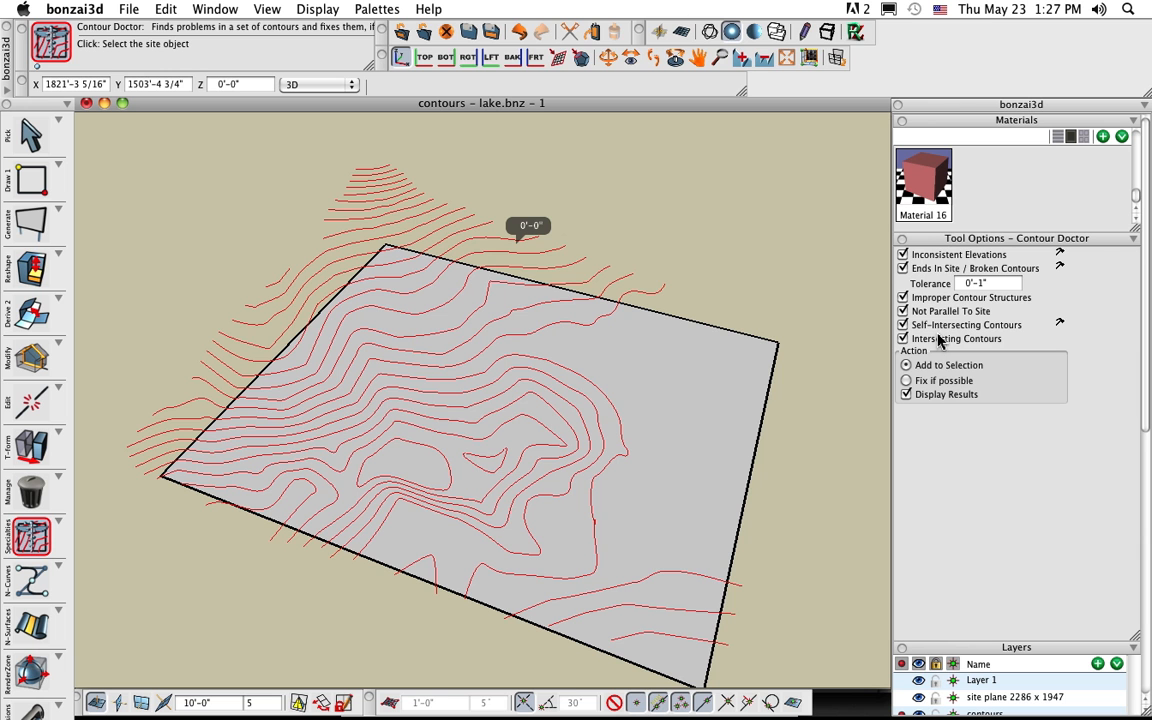
left_click(931, 386)
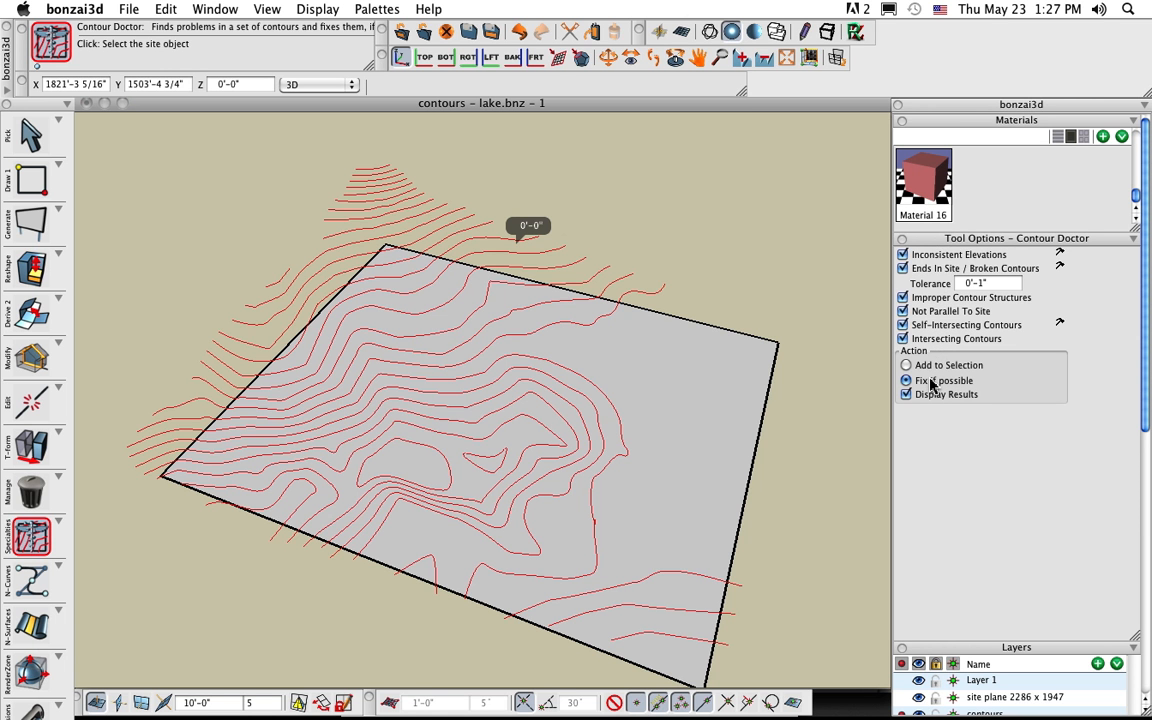
left_click(724, 356)
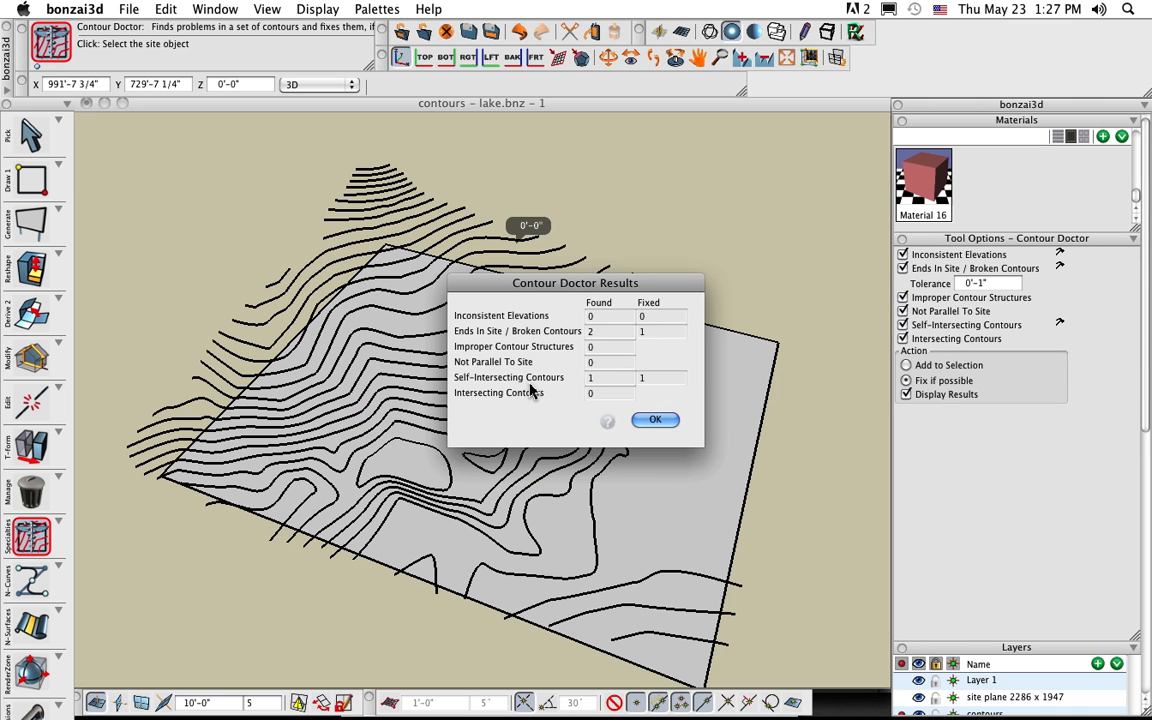
left_click(655, 421)
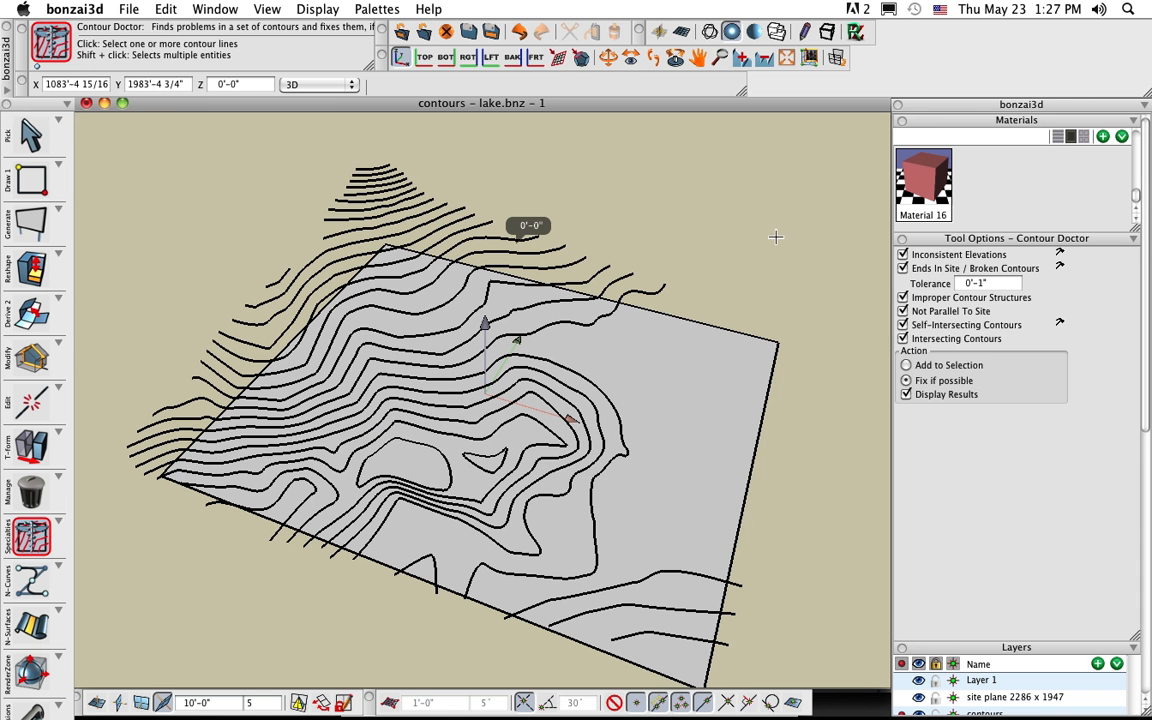
Create a meshed terrain model from all contour lines and the site plane, and view its relief from a lower angle
left_click(30, 135)
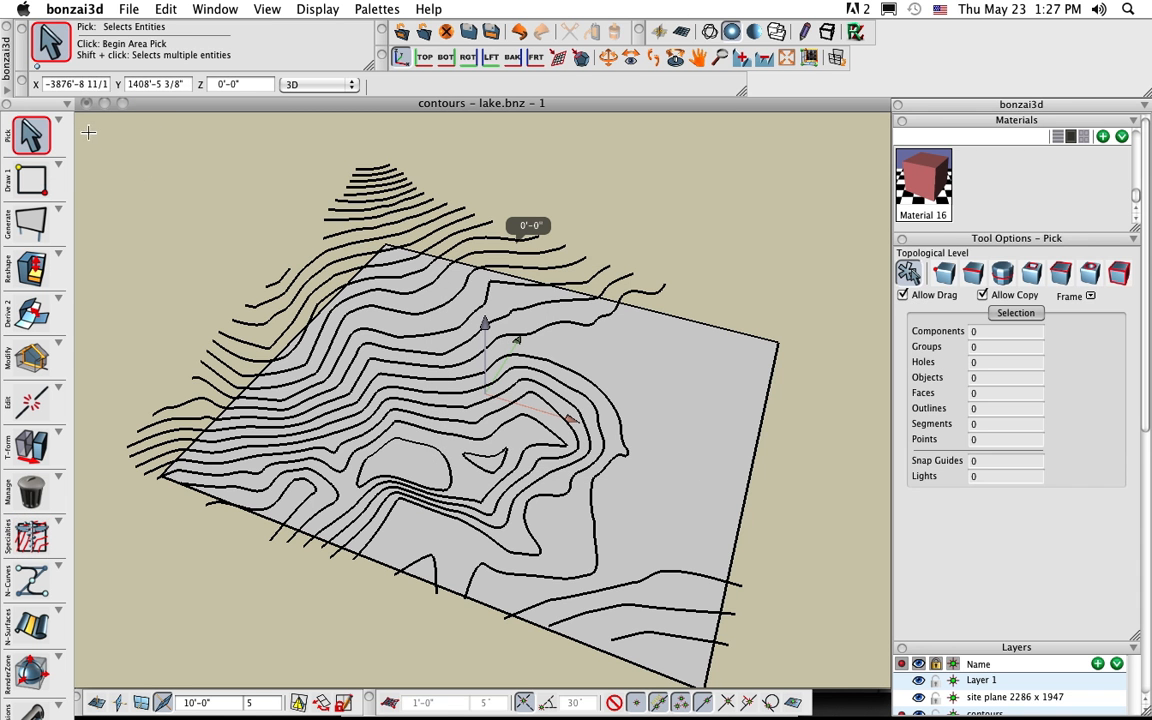
left_click_drag(86, 130, 828, 670)
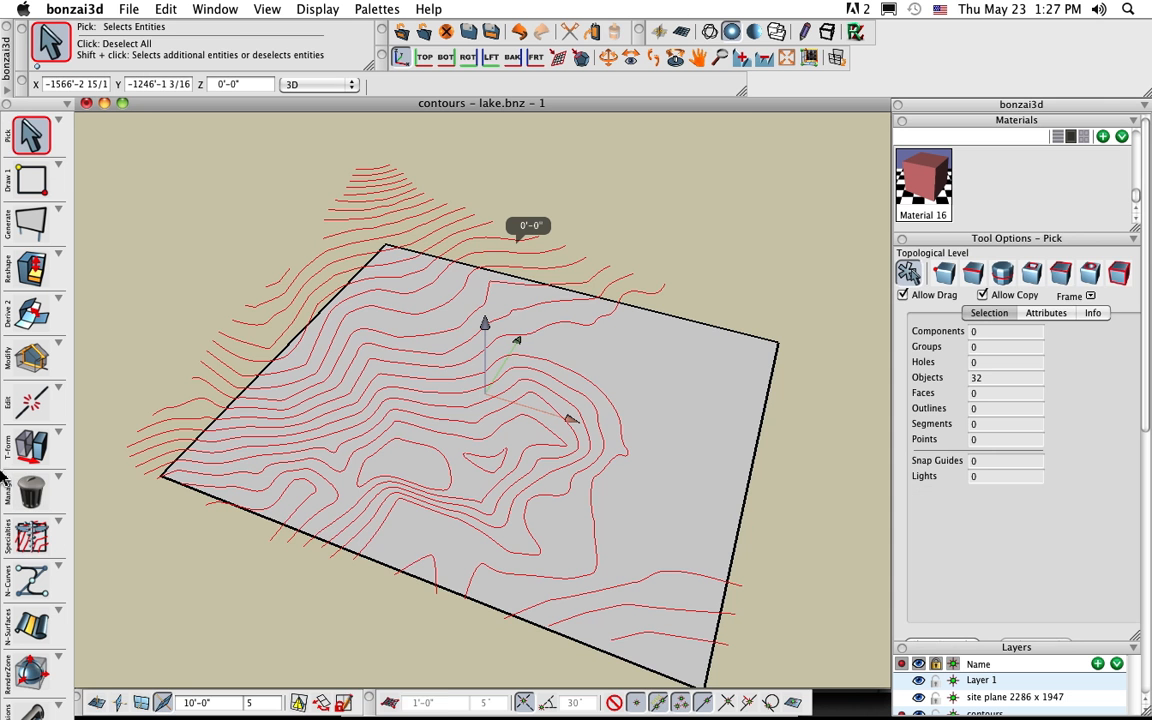
left_click_drag(30, 537, 265, 555)
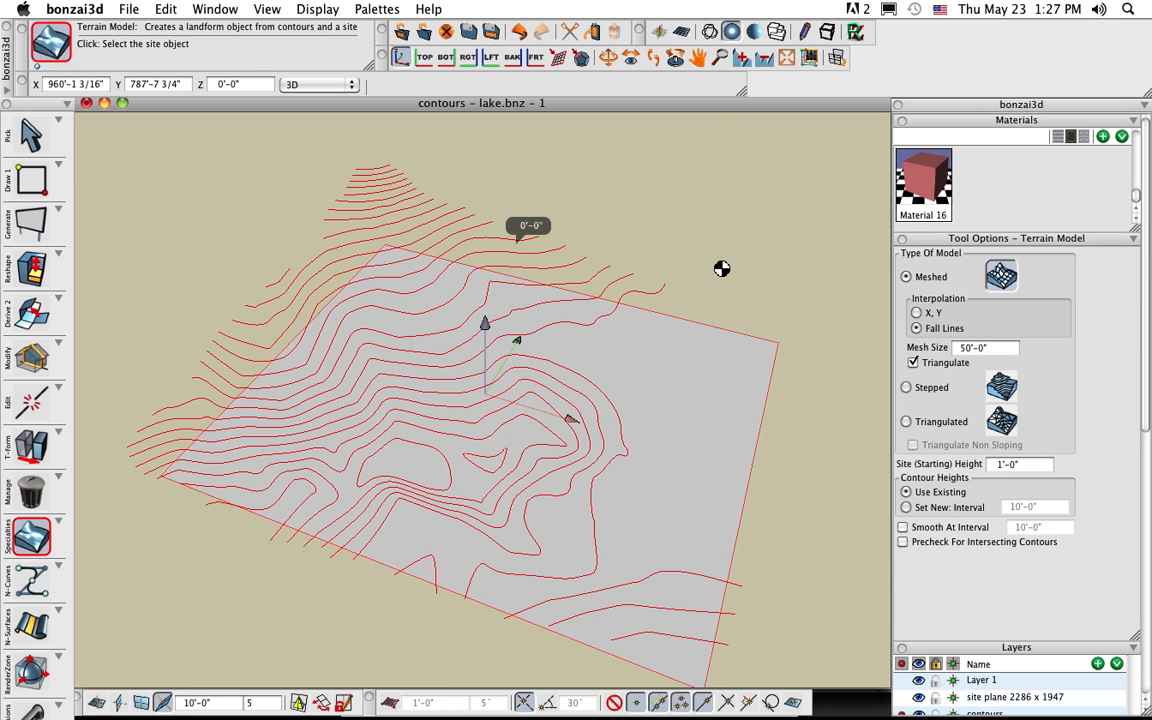
left_click(722, 268)
key("q")
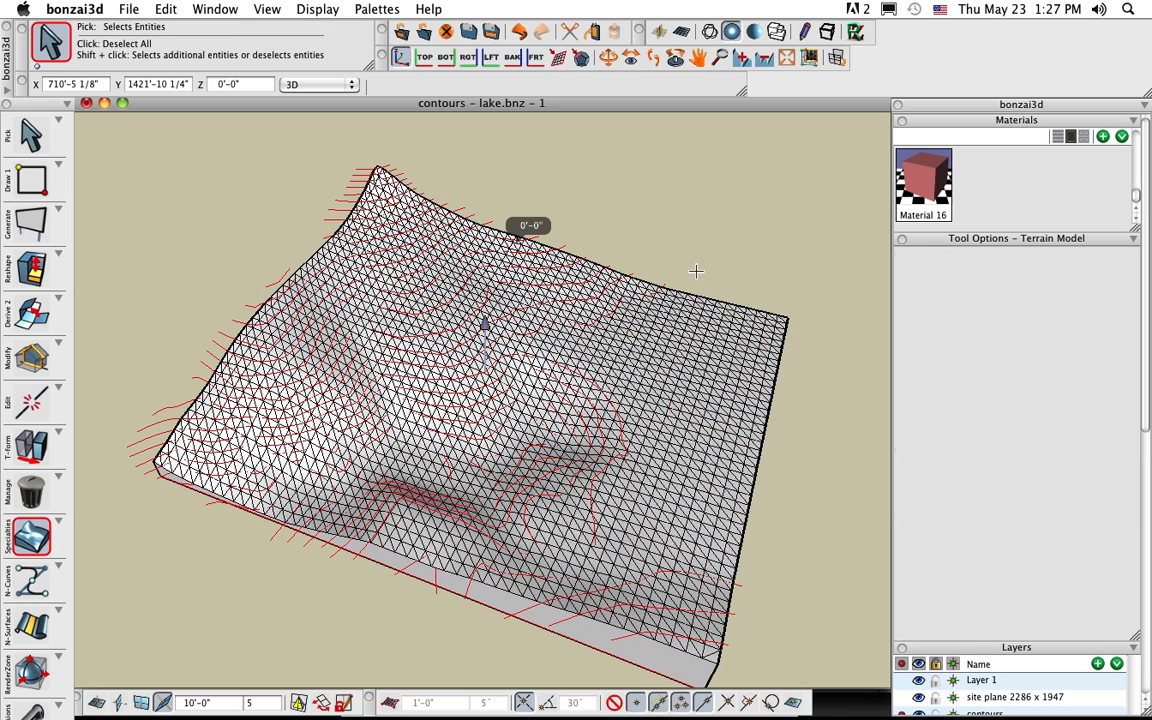
left_click(696, 271)
mouse_move(498, 468)
middle_mouse_down()
mouse_move(558, 409)
mouse_move(680, 408)
middle_mouse_up()
mouse_move(576, 486)
middle_mouse_down()
mouse_move(737, 478)
mouse_move(602, 432)
mouse_move(740, 458)
mouse_move(607, 491)
mouse_move(602, 410)
middle_mouse_up()
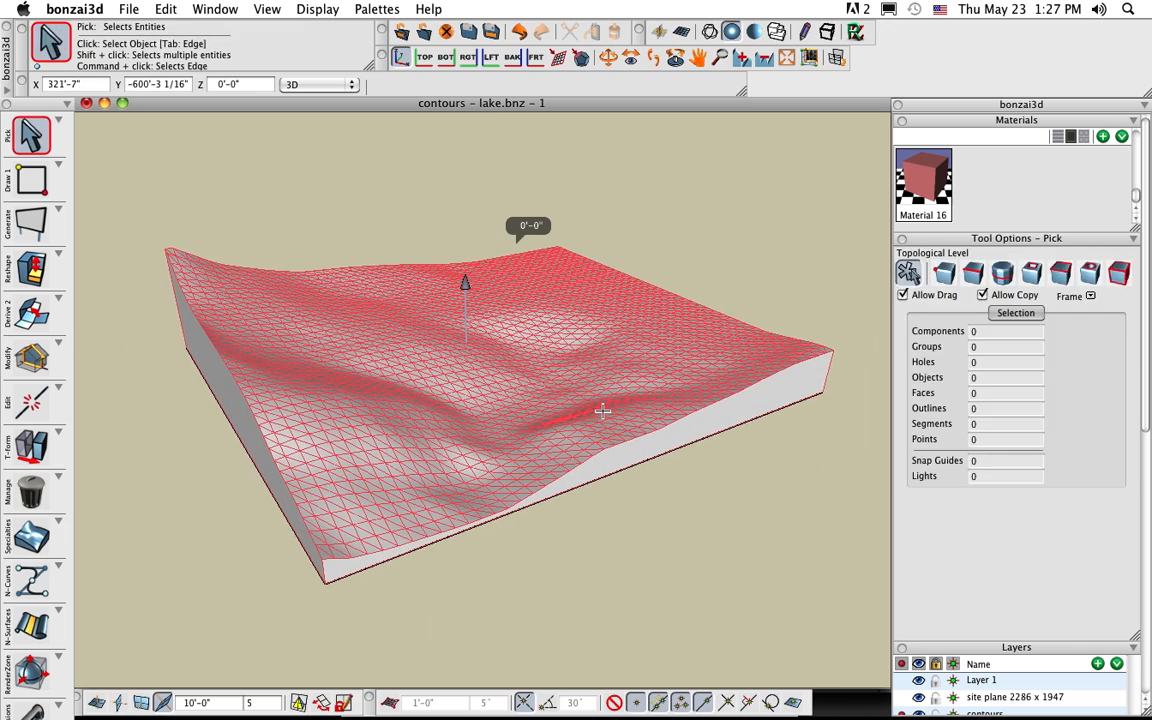
middle_click_drag(602, 470, 753, 458)
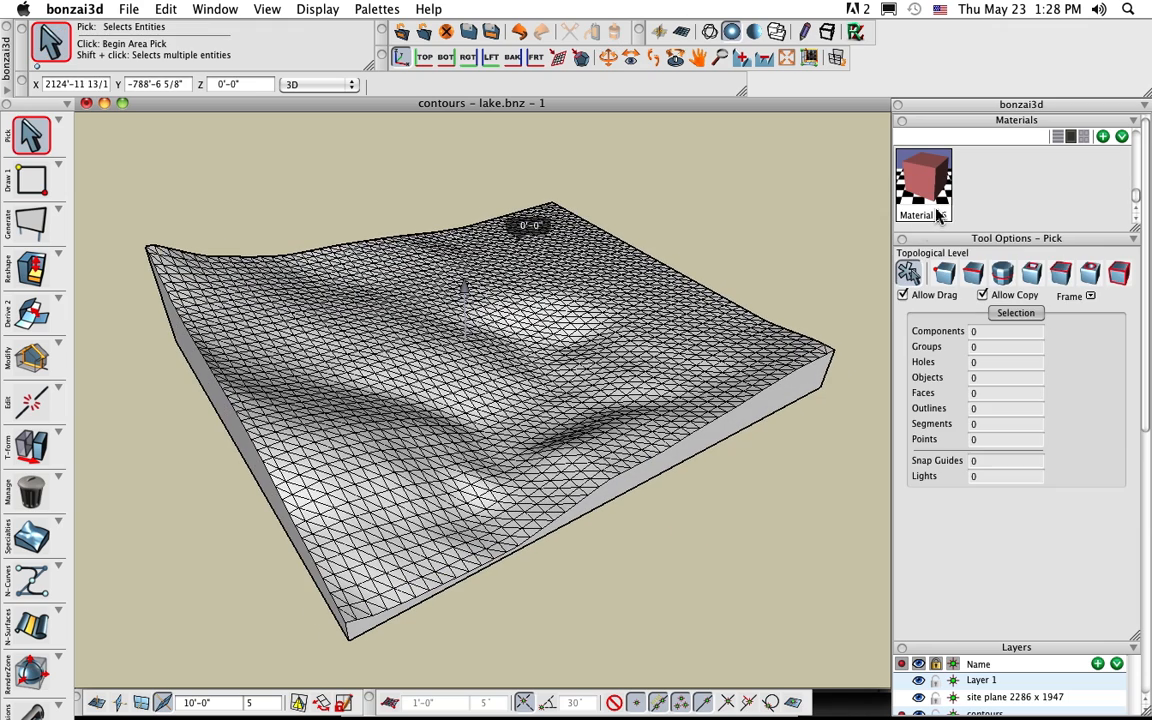
Apply the Google Earth material to the terrain model and display it fully shaded without mesh lines
left_click(989, 205)
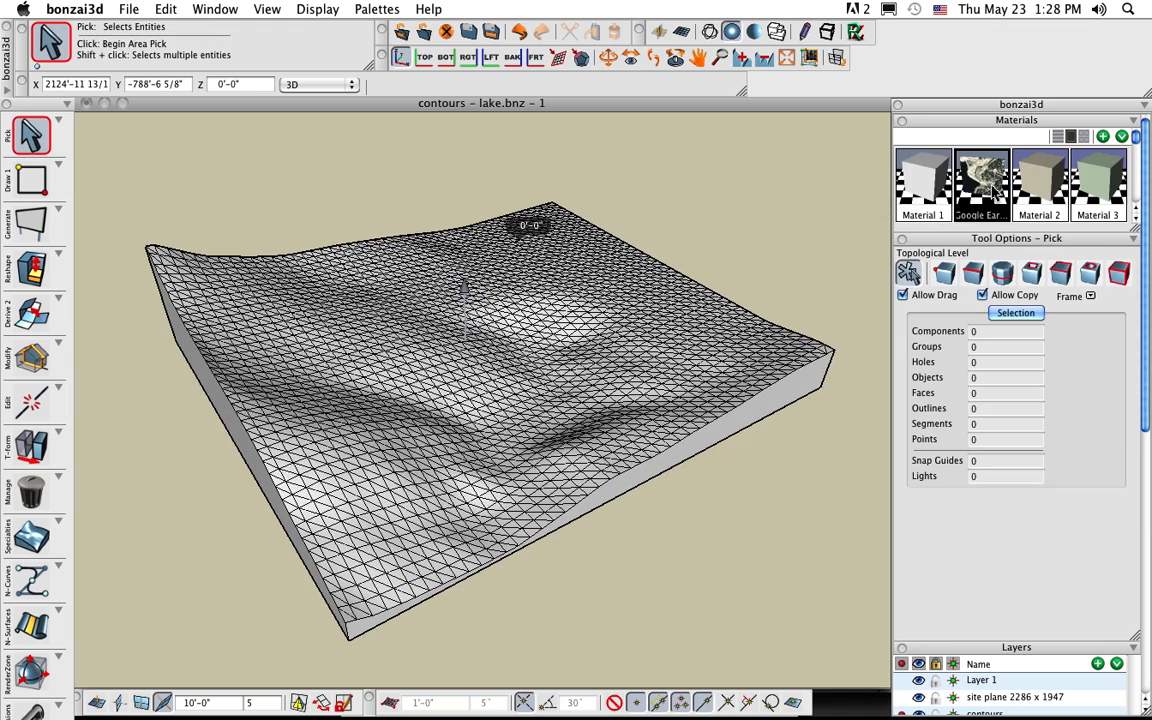
left_click_drag(995, 192, 585, 360)
middle_click_drag(704, 607, 700, 572)
left_click(752, 34)
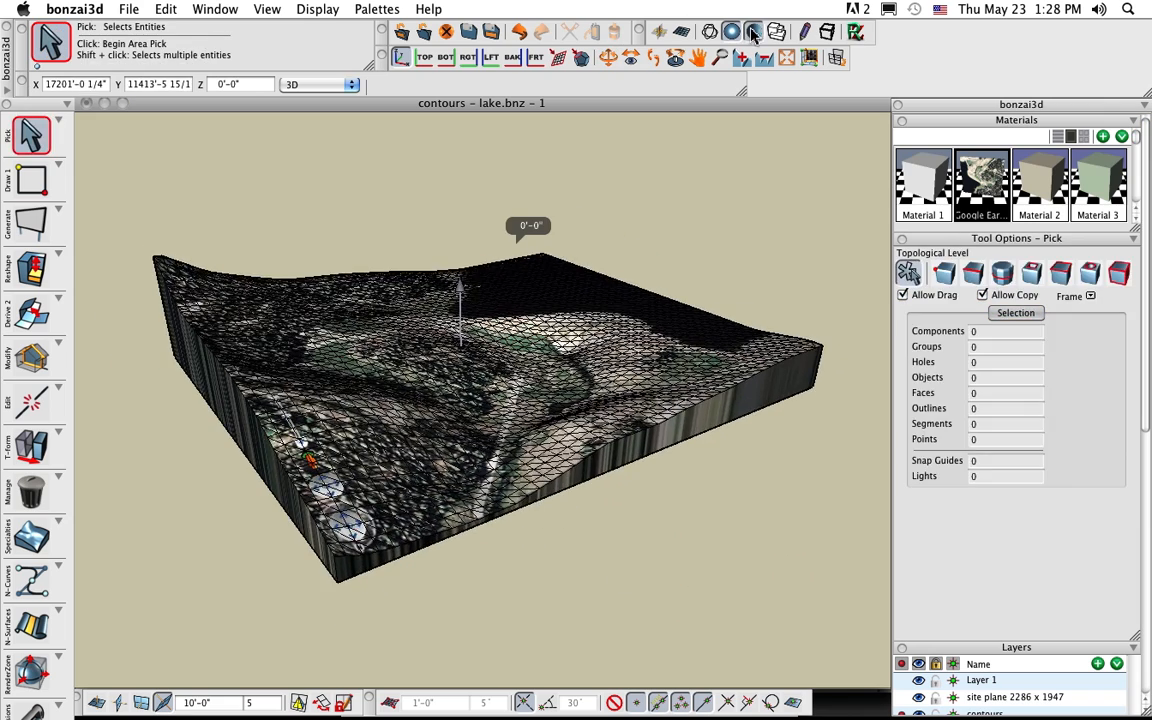
middle_click_drag(730, 527, 605, 557)
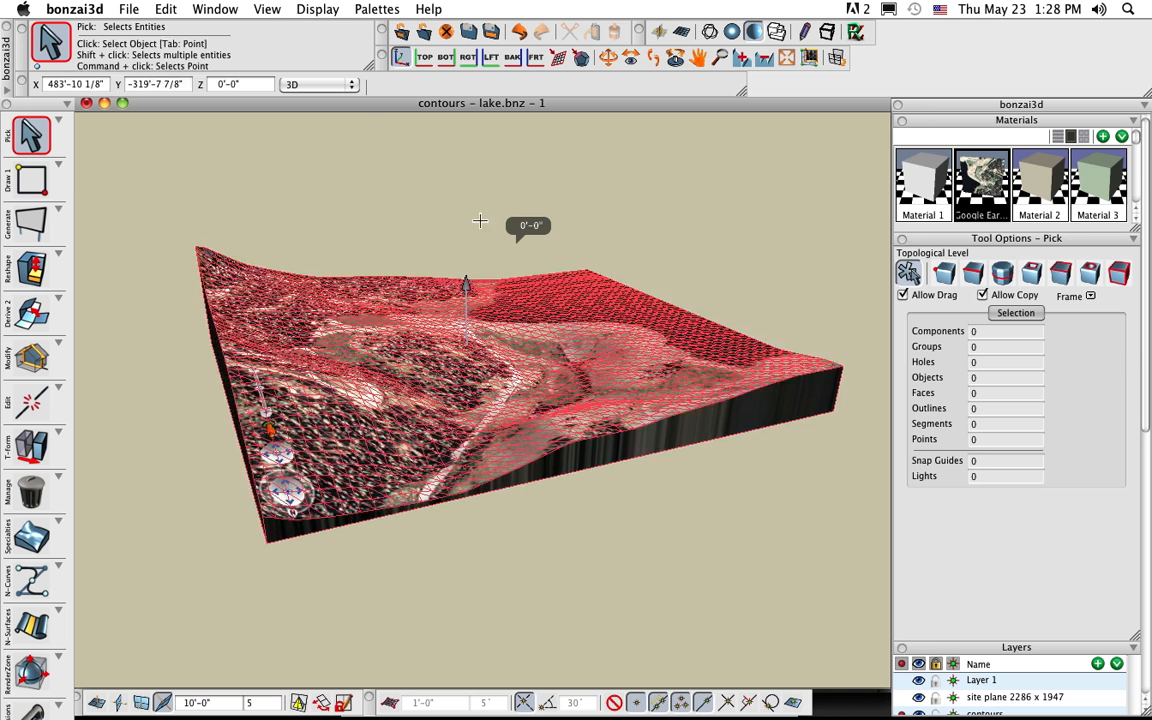
Switch to the Lounge.bnz project and open the Component Manager beside the lounge interior
left_click(215, 9)
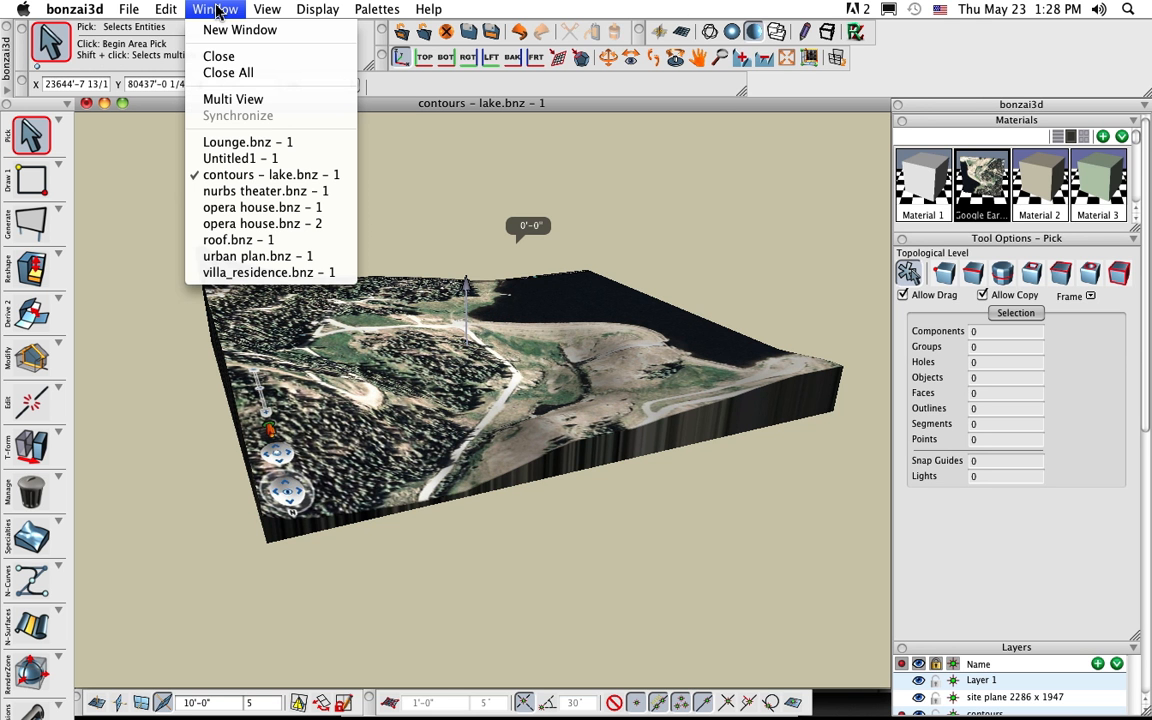
left_click(229, 145)
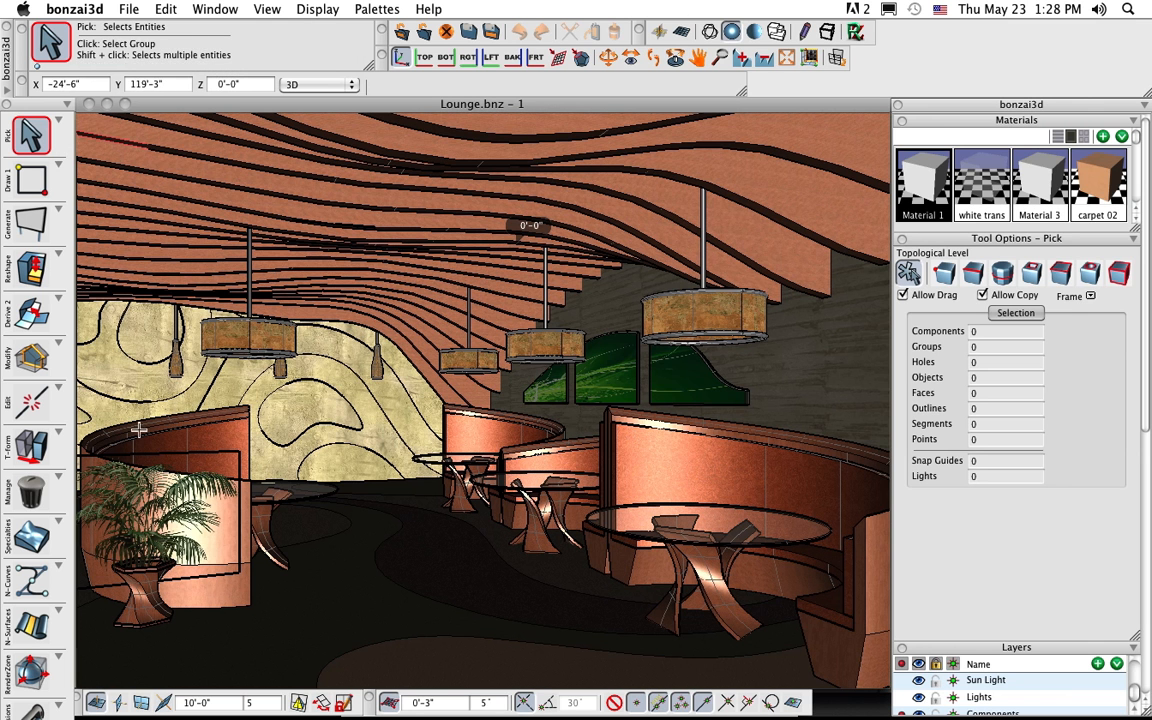
left_click(380, 10)
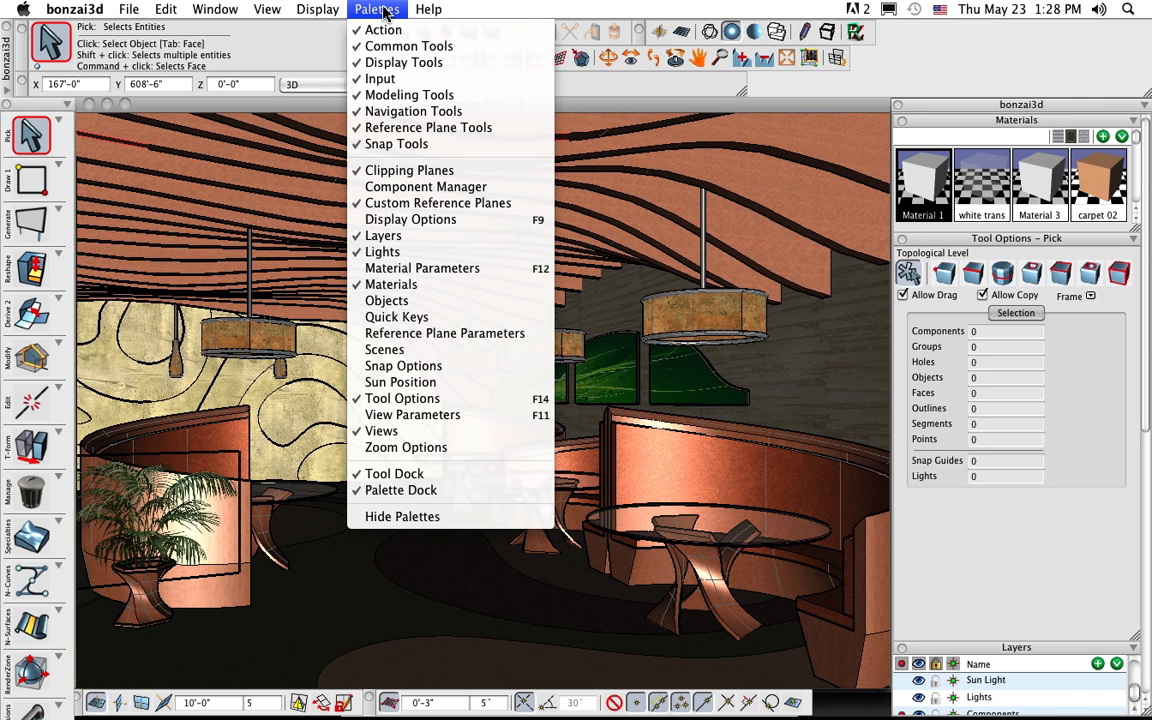
left_click(411, 187)
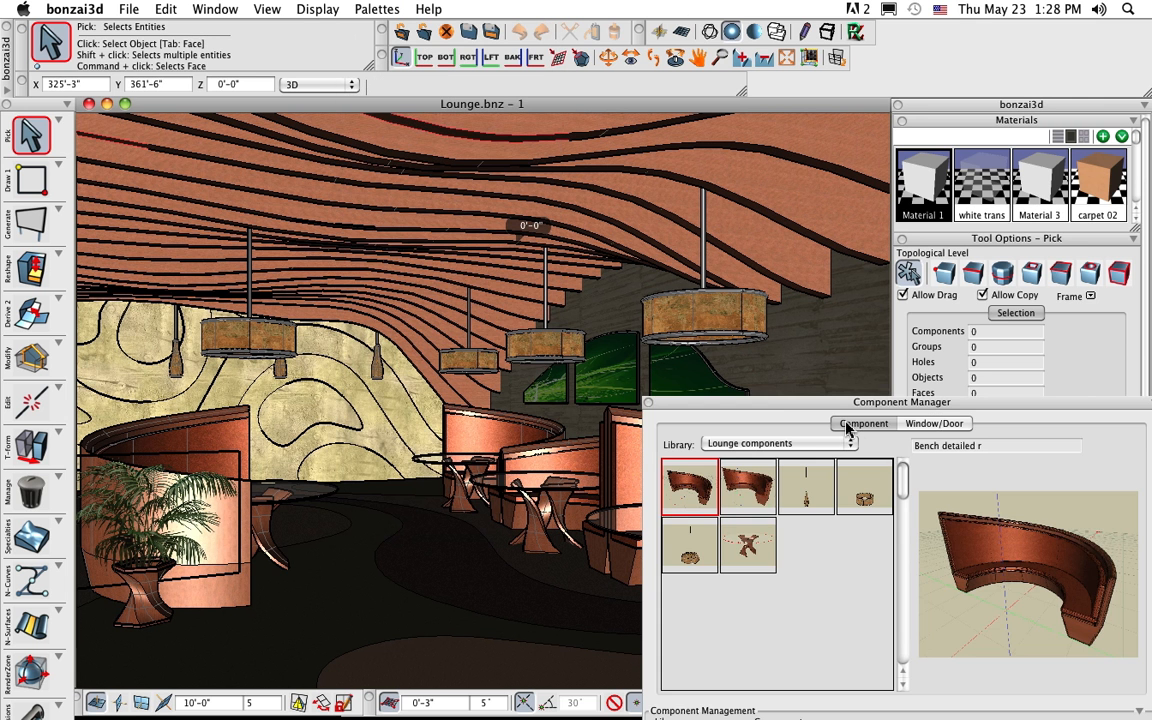
mouse_move(829, 407)
left_mouse_down()
mouse_move(914, 463)
mouse_move(825, 420)
left_mouse_up()
Keep the Specialties tools open as a floating palette and activate the Explode Component tool
left_click(27, 488)
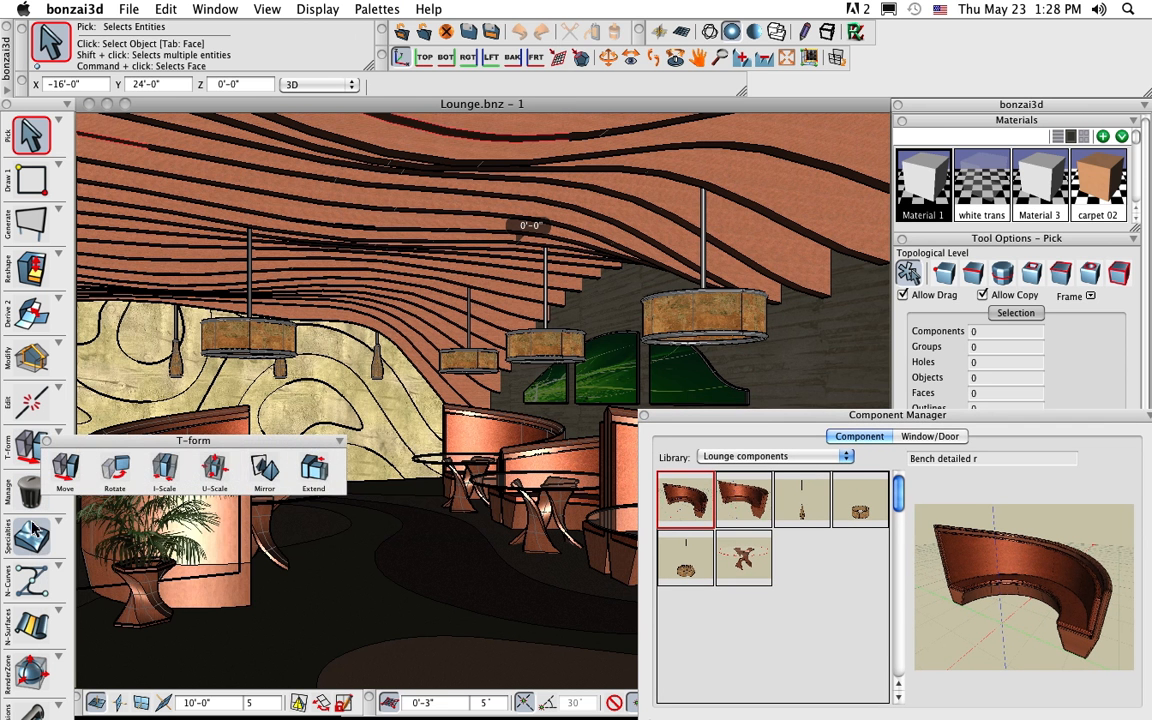
mouse_move(35, 545)
left_click_drag(80, 529, 114, 506)
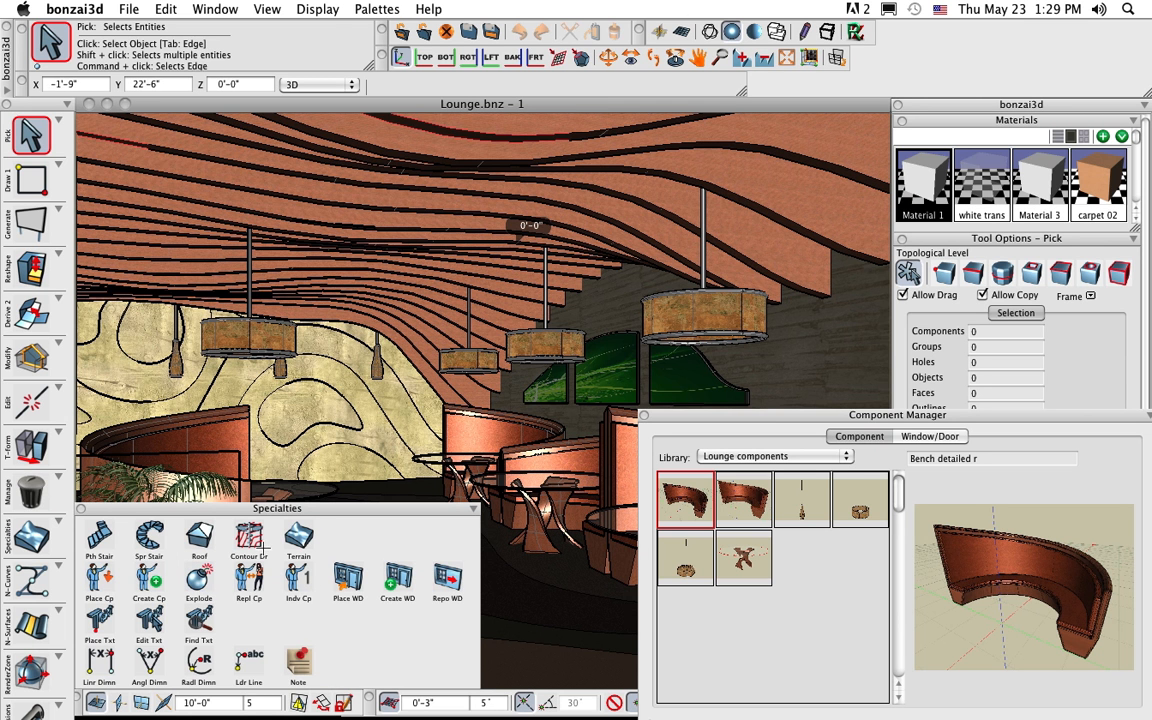
left_click(197, 582)
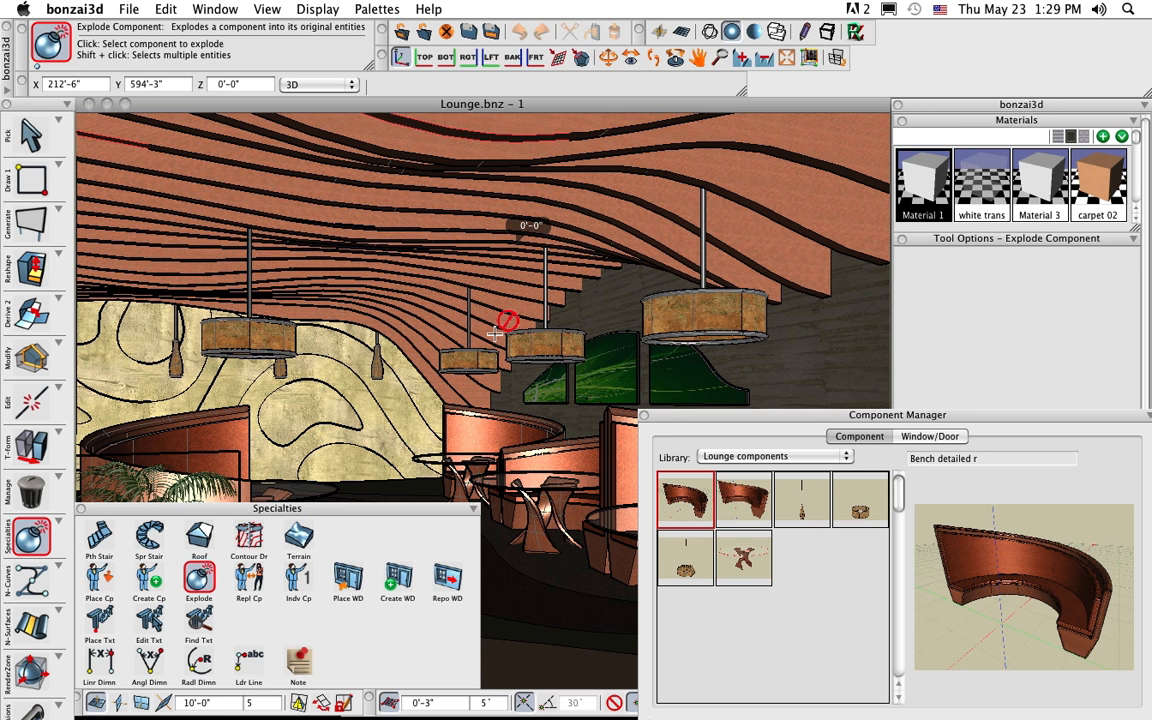
Replace the large drum pendant lamp in the foreground with the Lamp style 3 r component from the Lounge components library
left_click(250, 578)
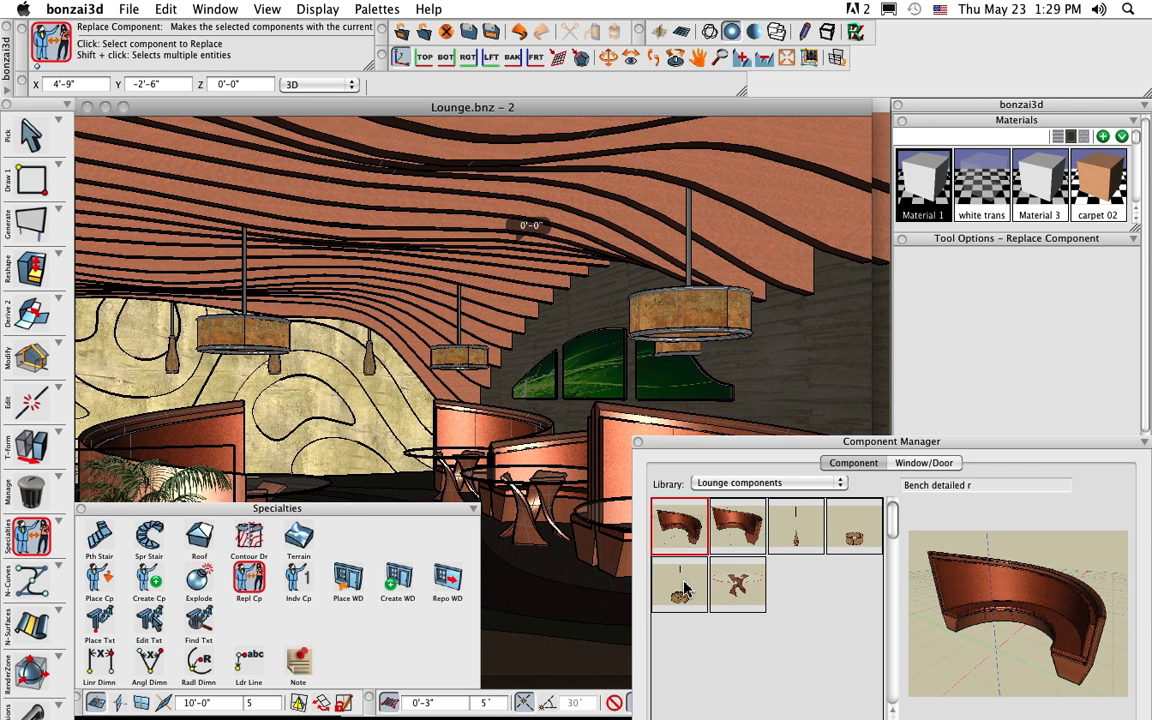
left_click(680, 588)
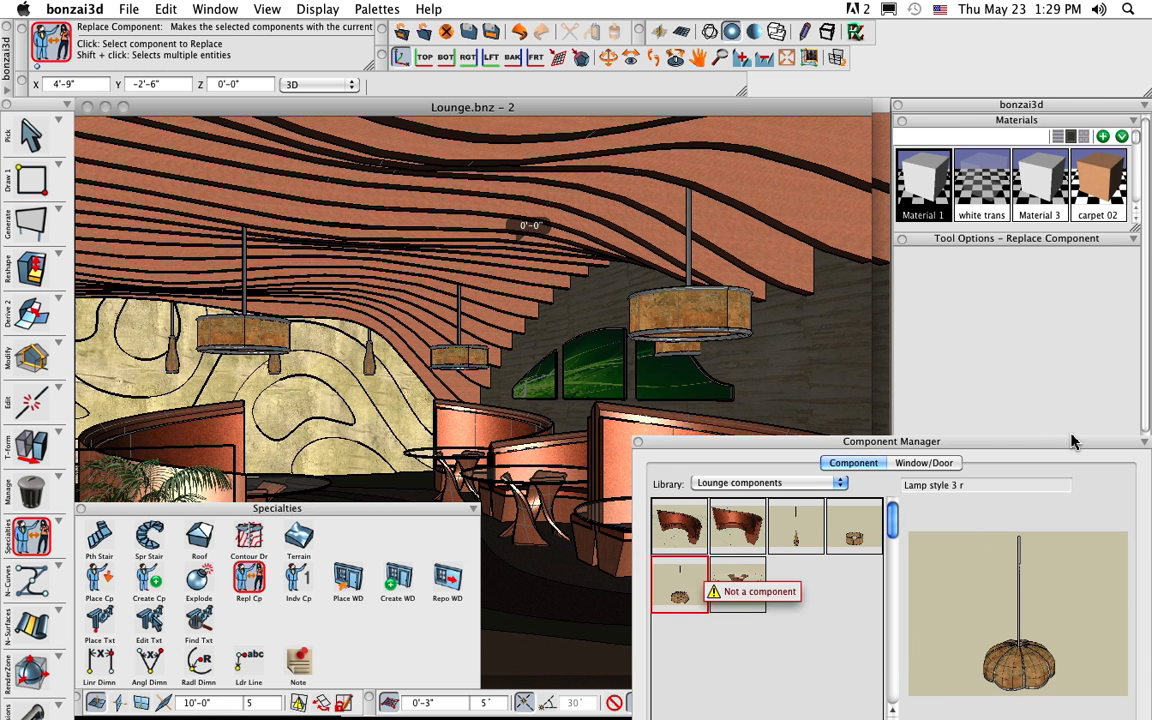
left_click_drag(968, 441, 968, 426)
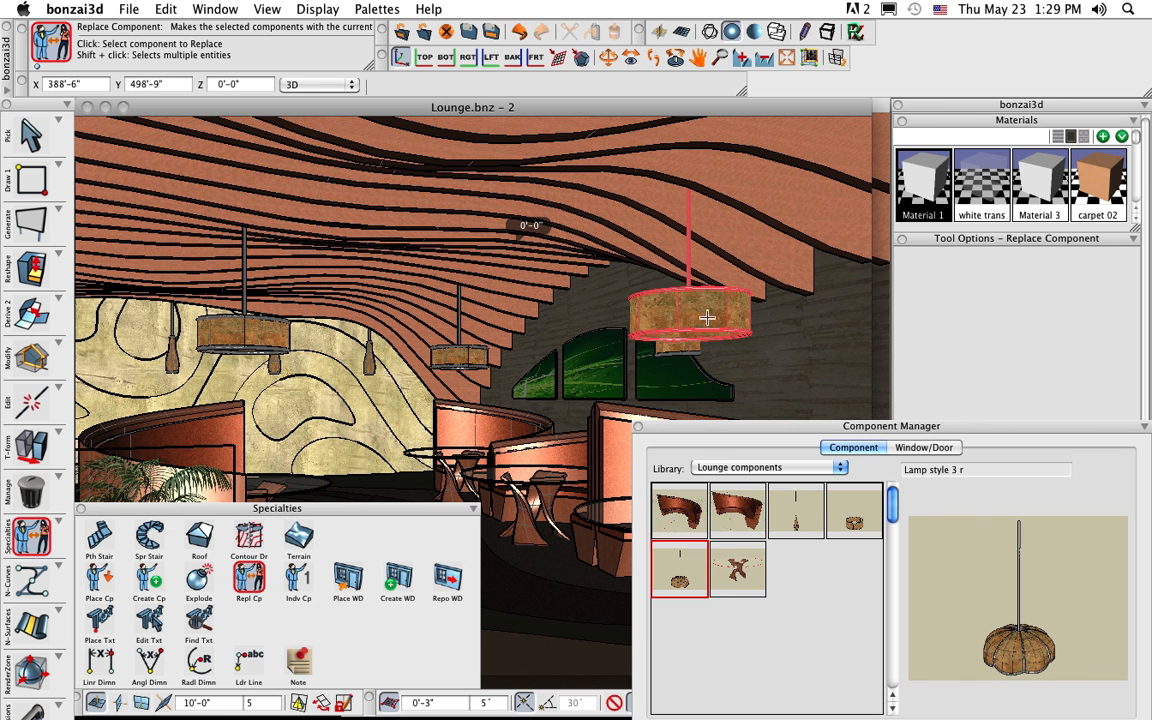
left_click(735, 400)
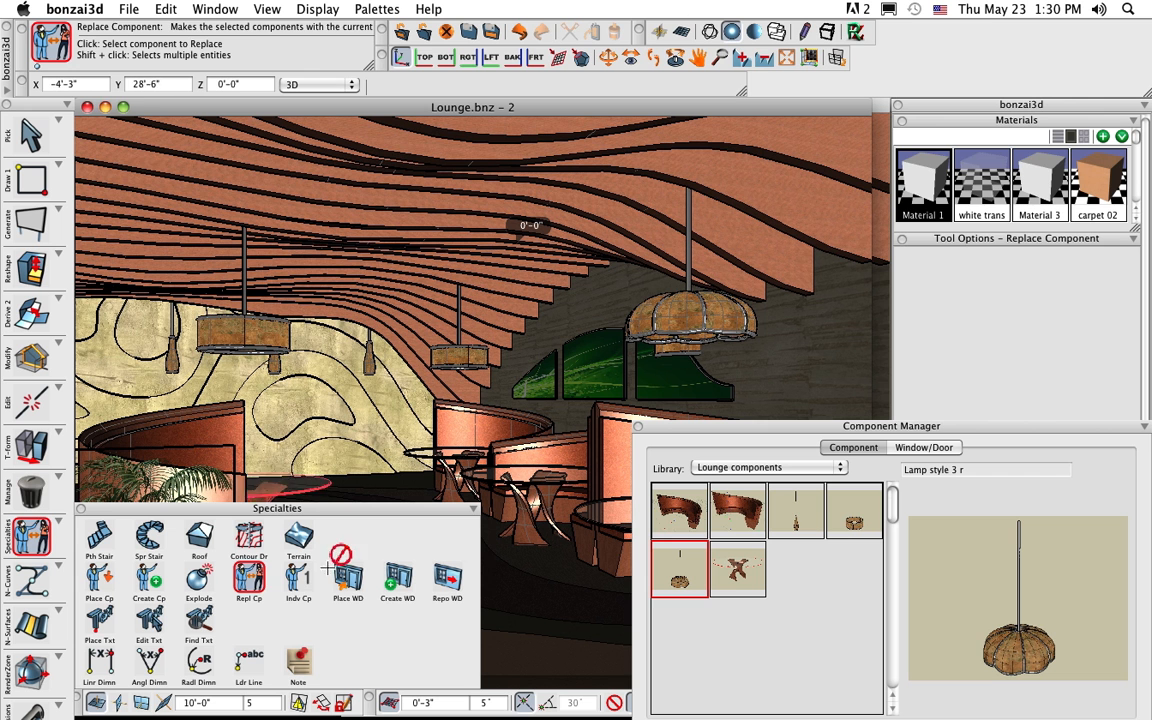
Make the small drum lamp in the middle of the lounge an individual component, naming it as its owner's new lamp
left_click(298, 577)
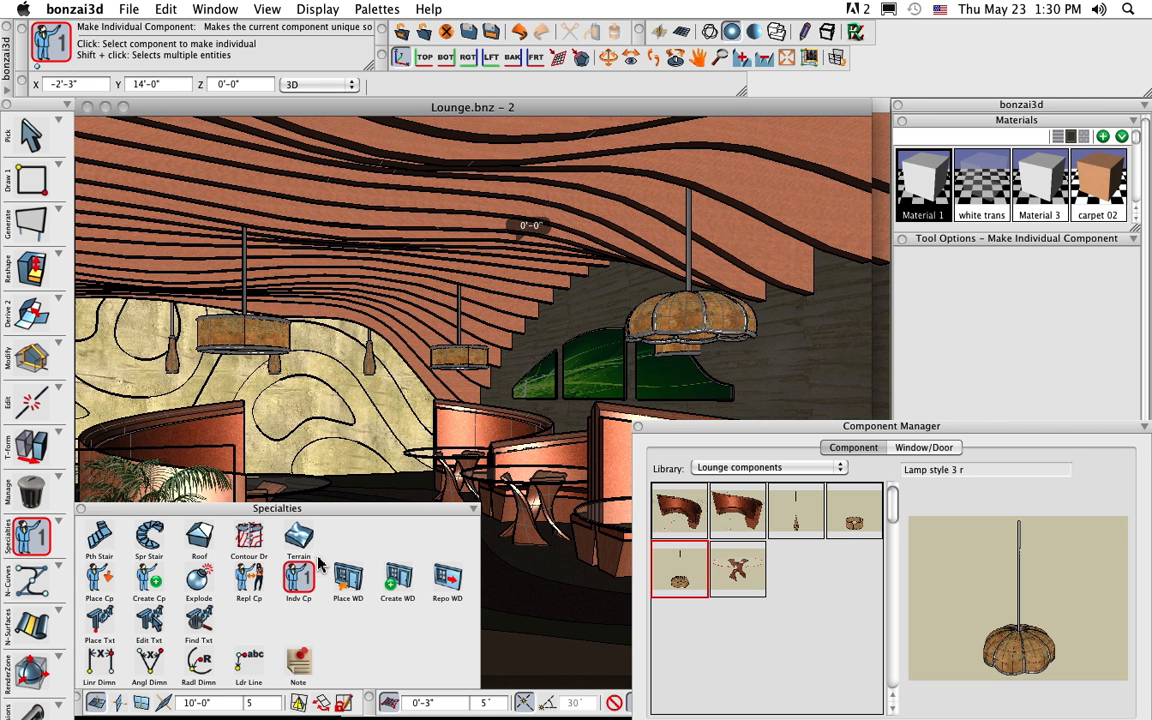
left_click(455, 357)
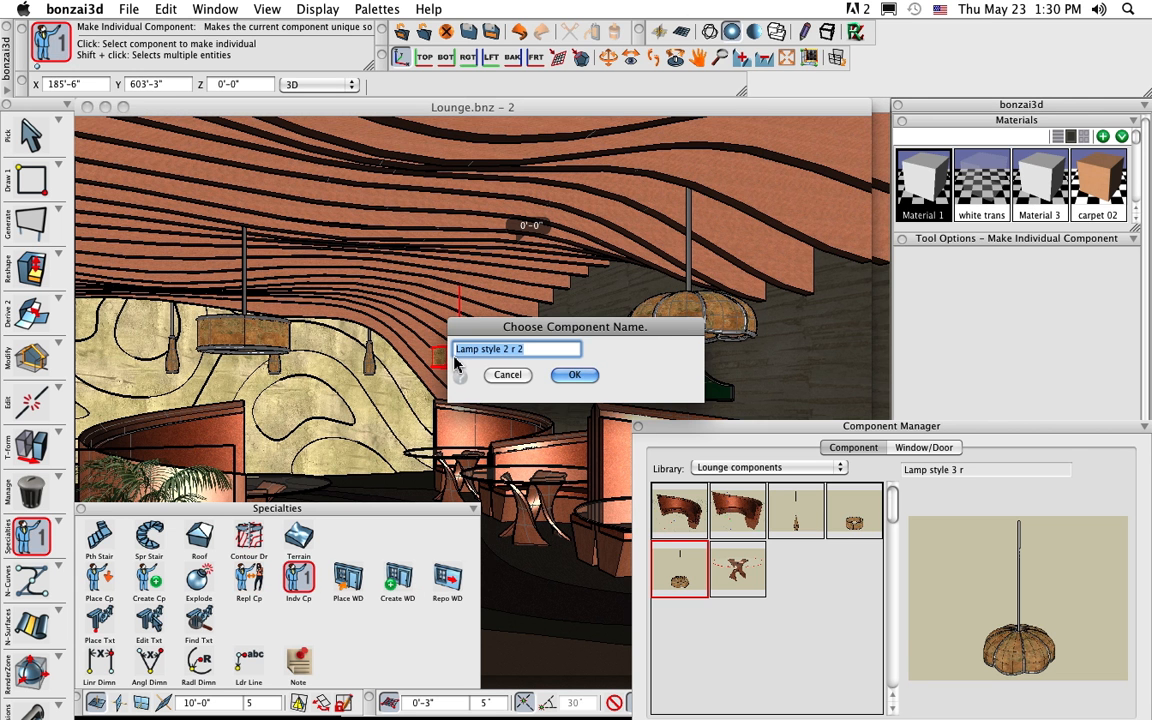
type("matts new lamp")
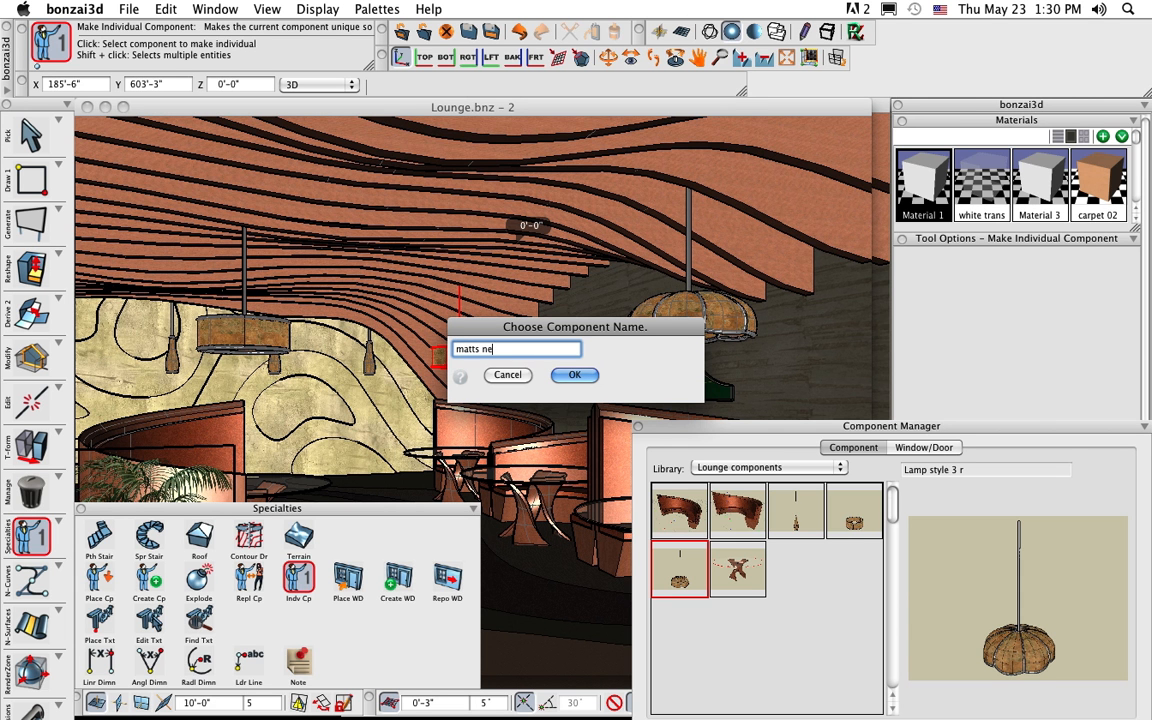
left_click(575, 374)
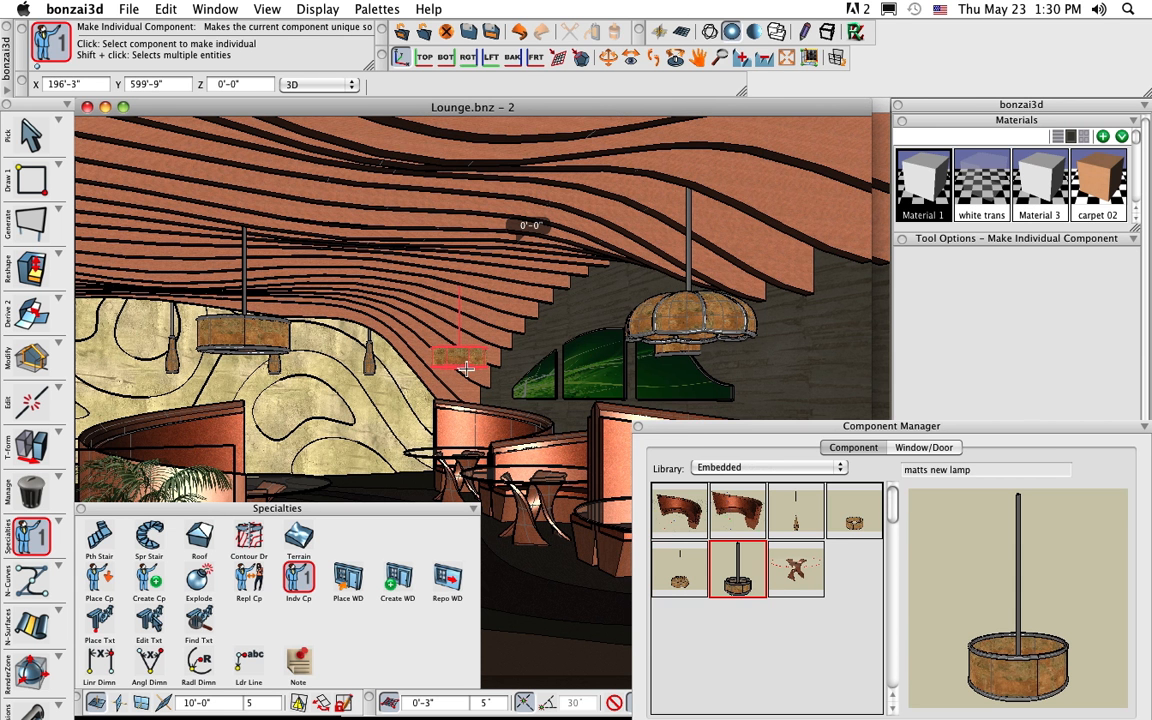
left_click(232, 340)
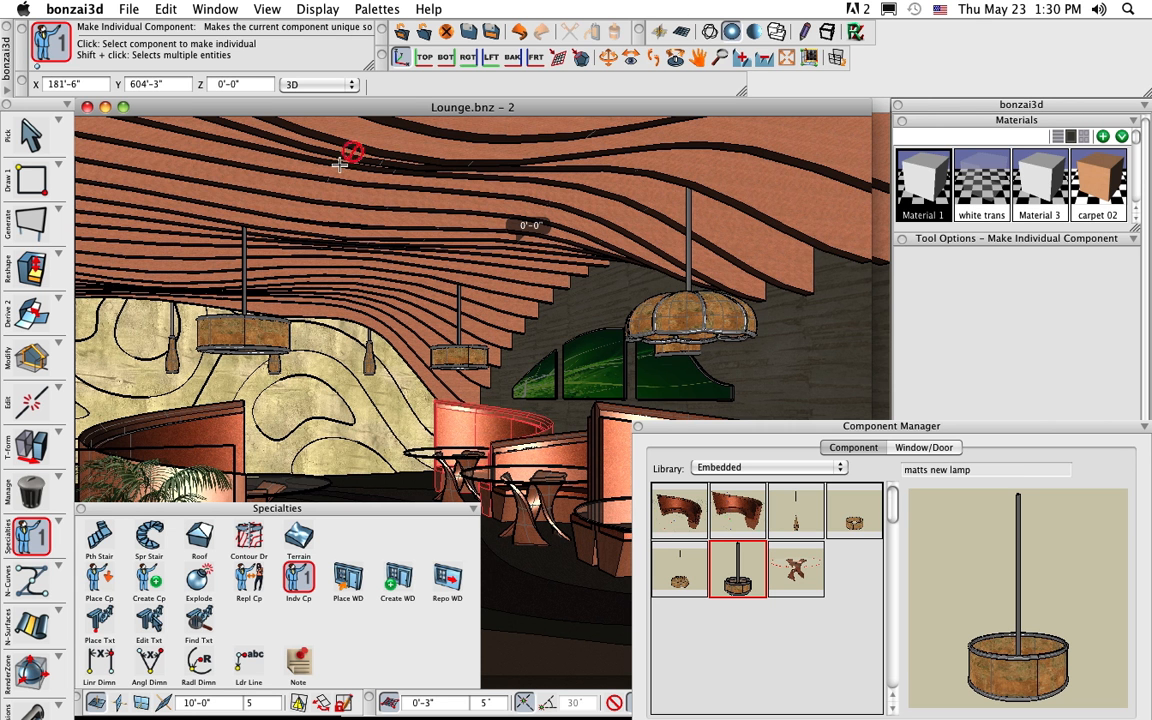
Switch to the nurbs theater.bnz project and put away the Specialties palette and the Component Manager
left_click(216, 10)
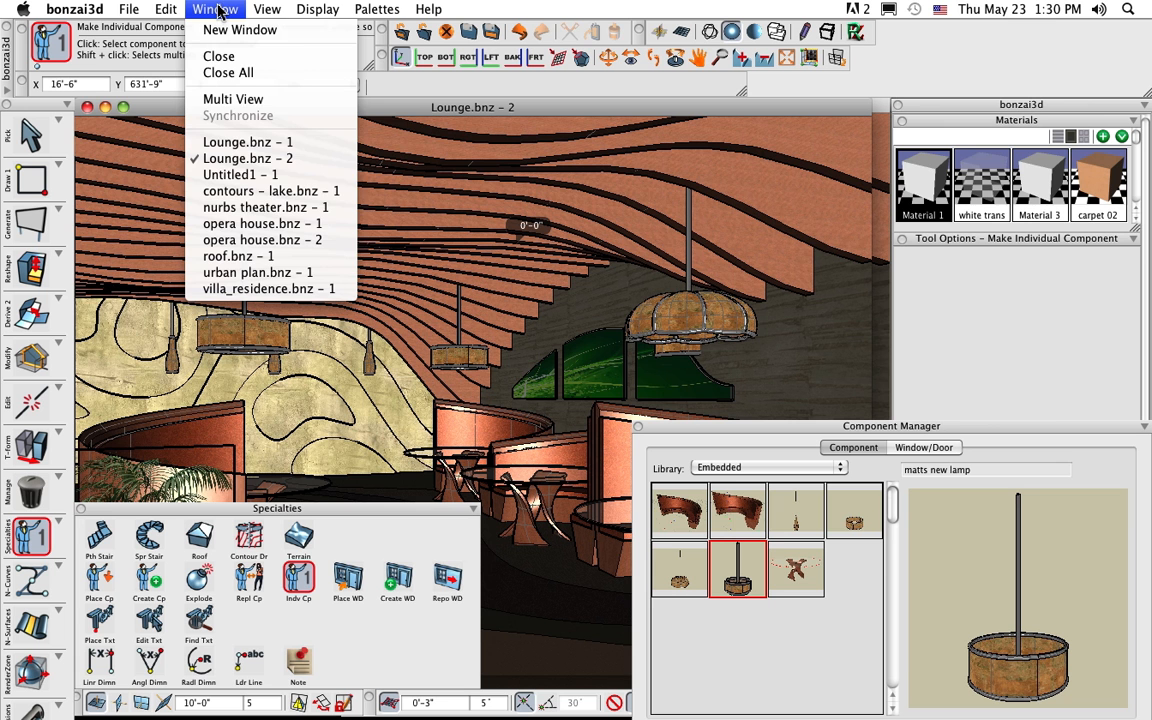
left_click(256, 208)
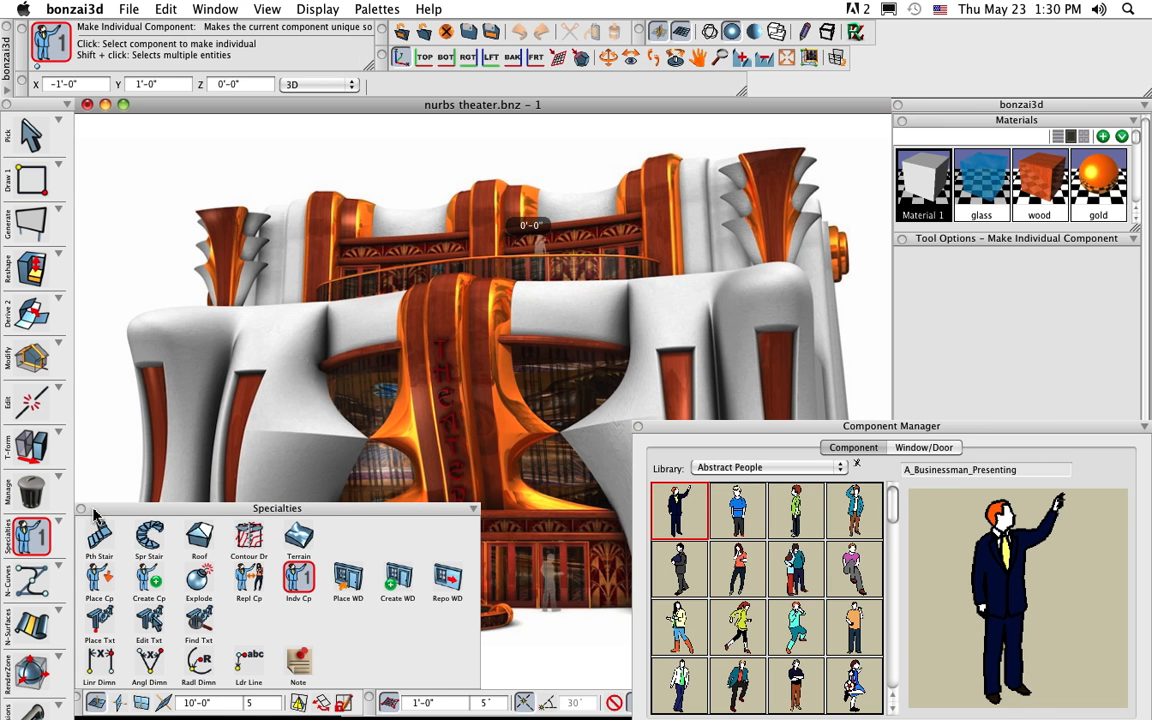
left_click_drag(95, 515, 124, 522)
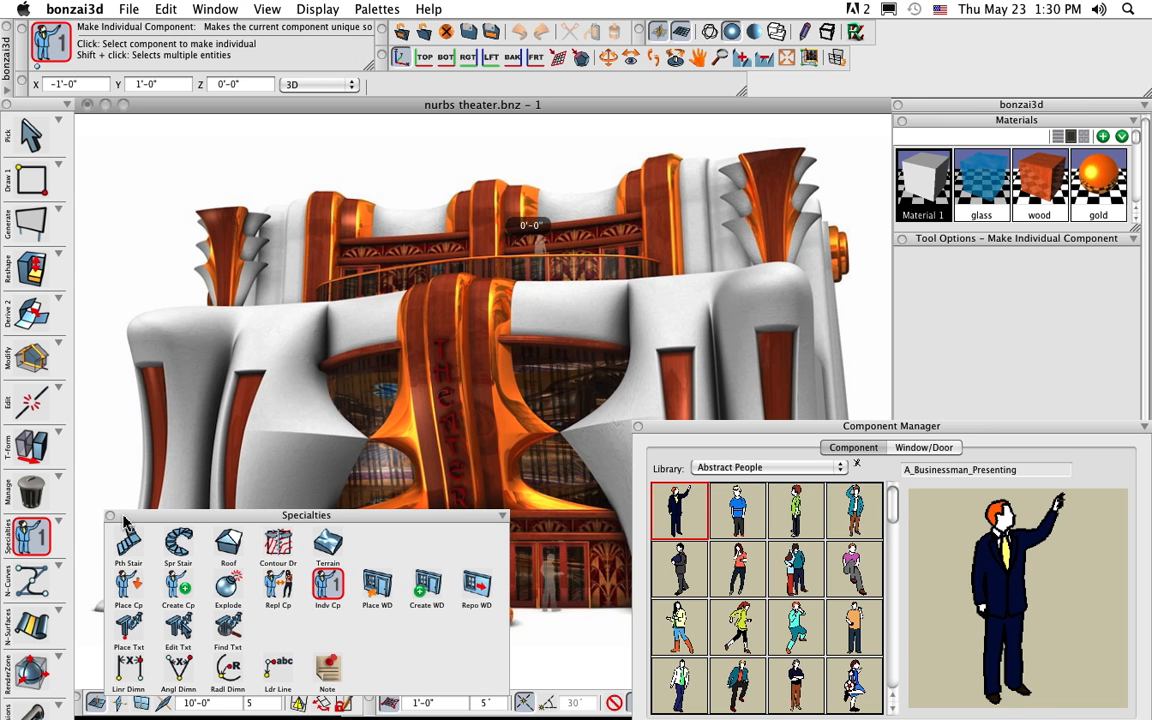
left_click(110, 518)
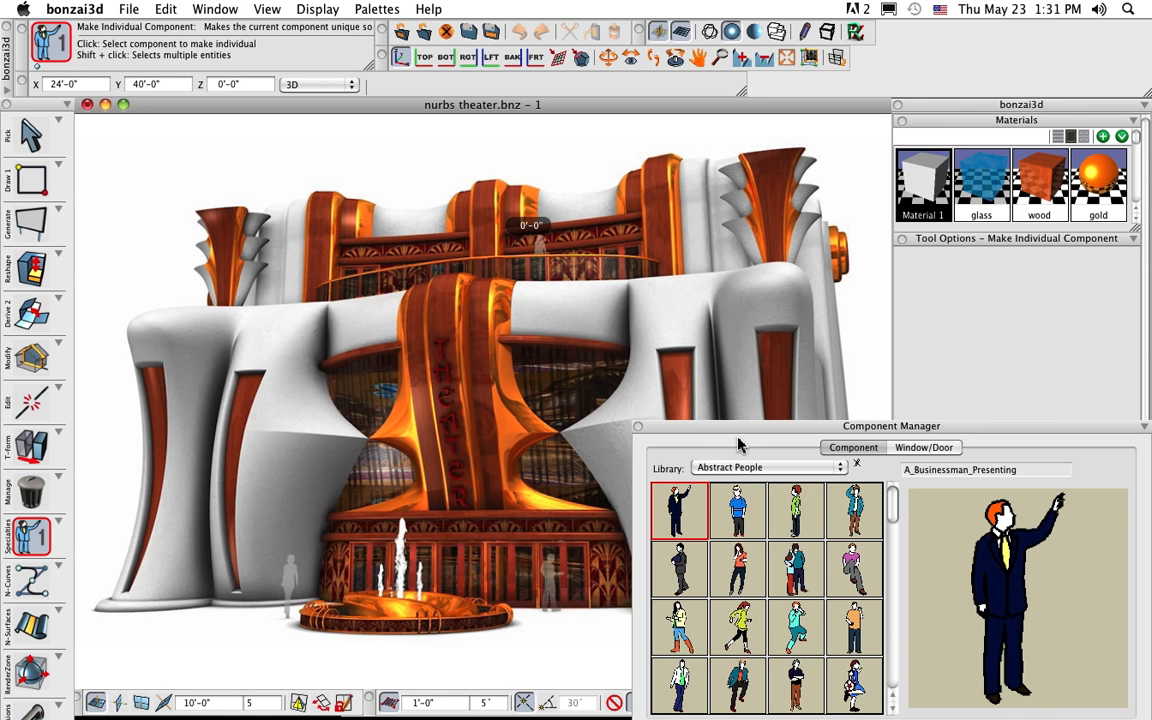
left_click(638, 426)
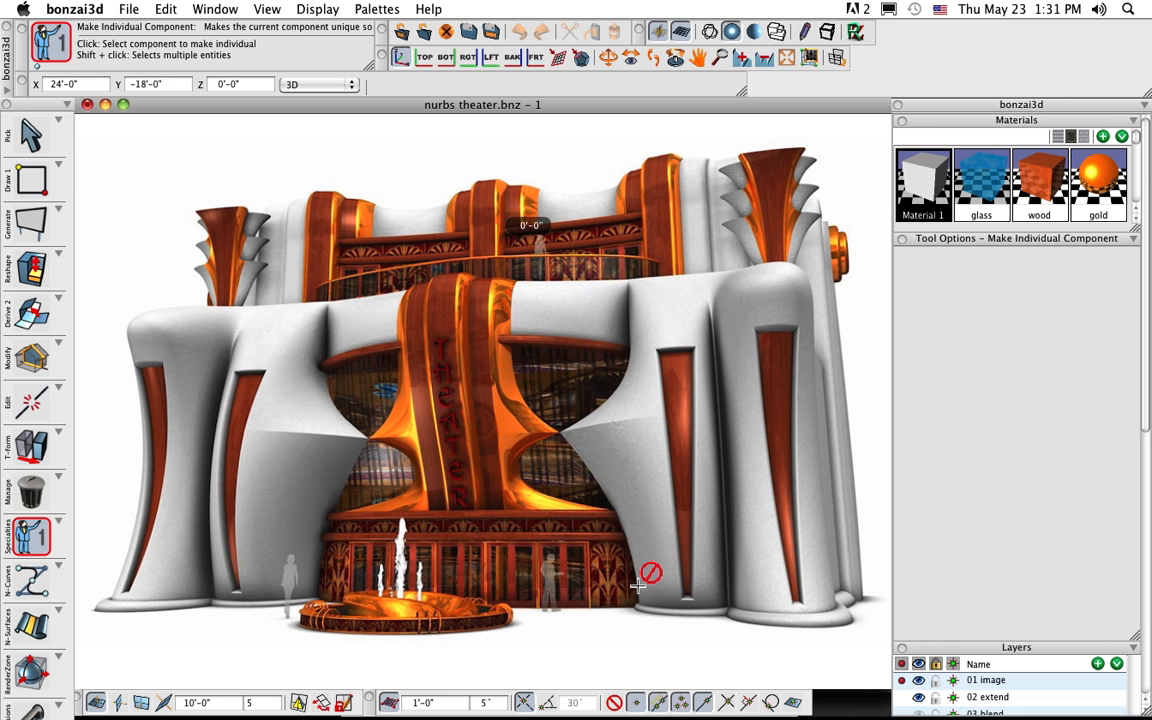
Keep the N-Surfaces tools open as a floating palette and hide the 01 image layer
left_click(36, 623)
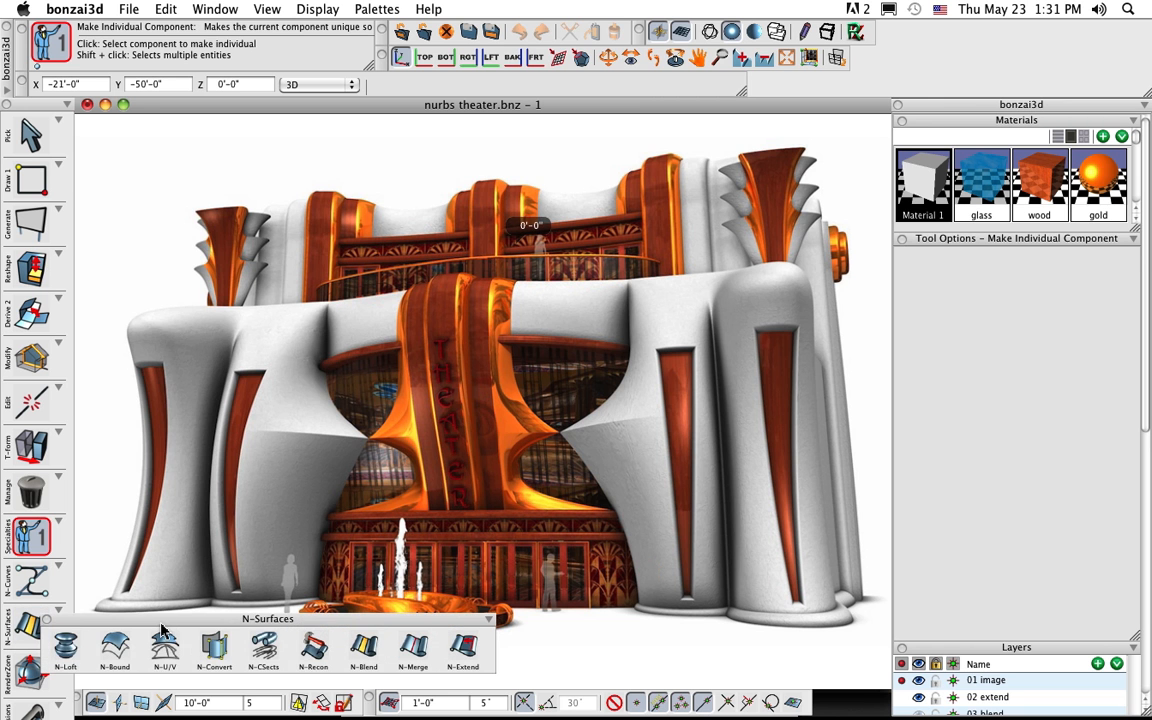
left_click_drag(160, 625, 206, 624)
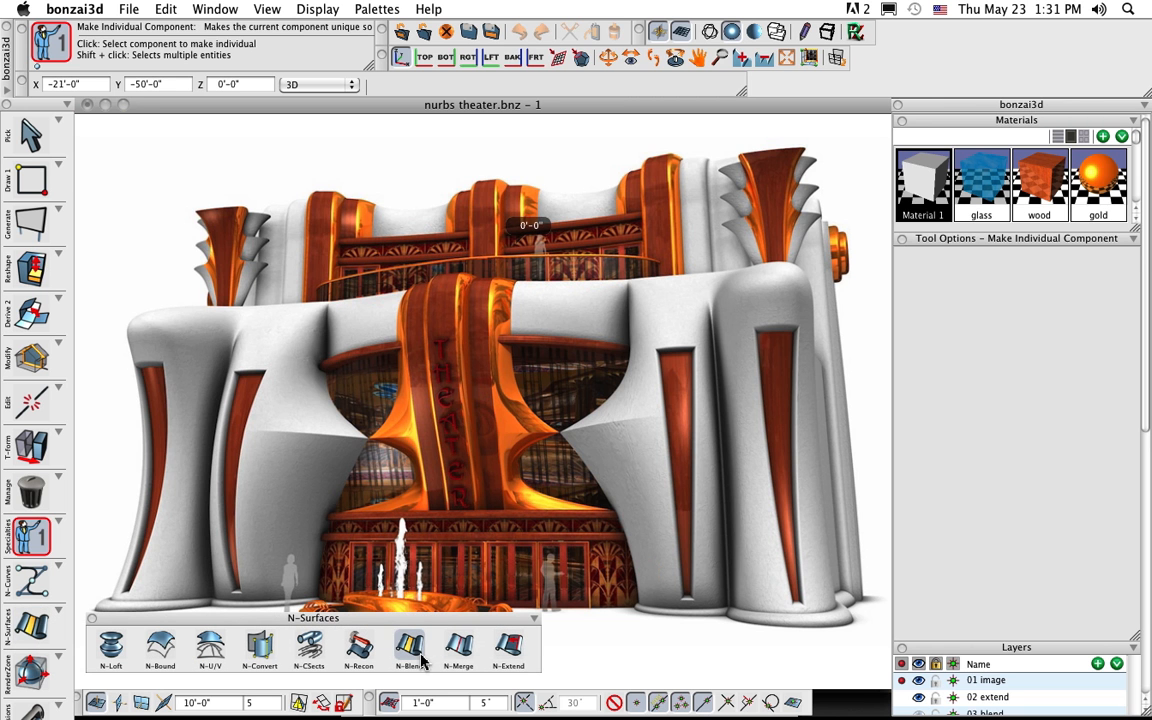
left_click(918, 680)
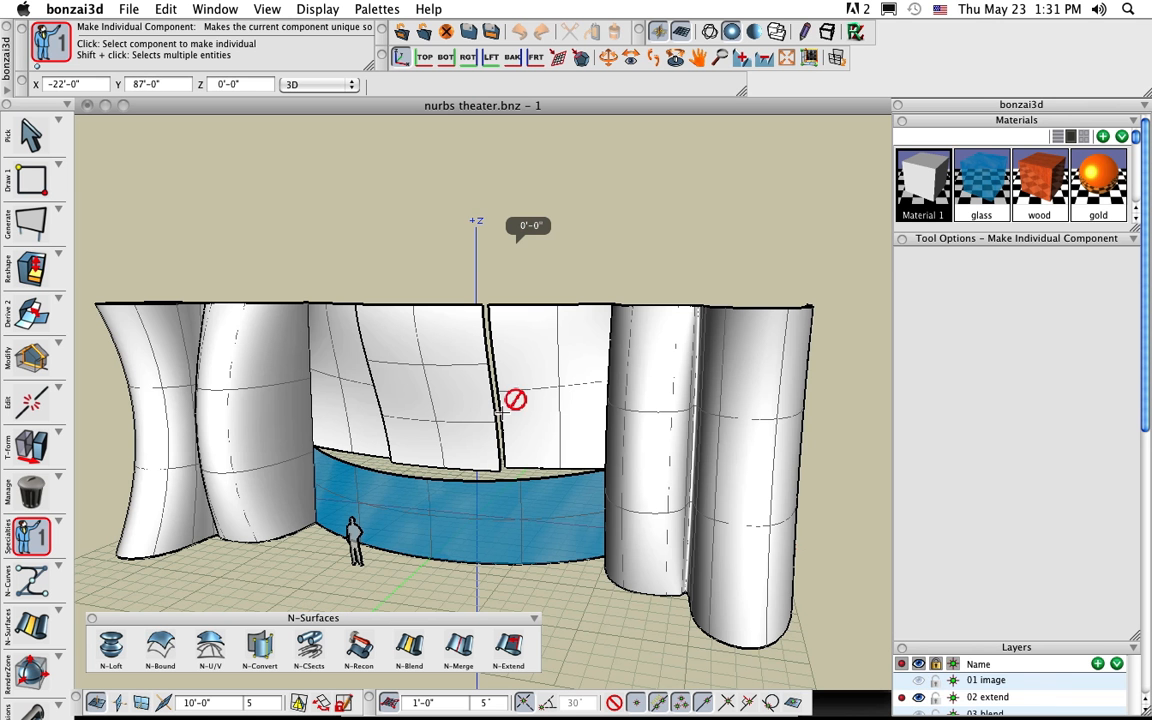
Trim the middle upper facade panel with NURBS Extend at its edge facing the wider right-hand panel, using an average length of -2'-0"
scroll(430, 400, "up", 2)
middle_click_drag(430, 400, 360, 368)
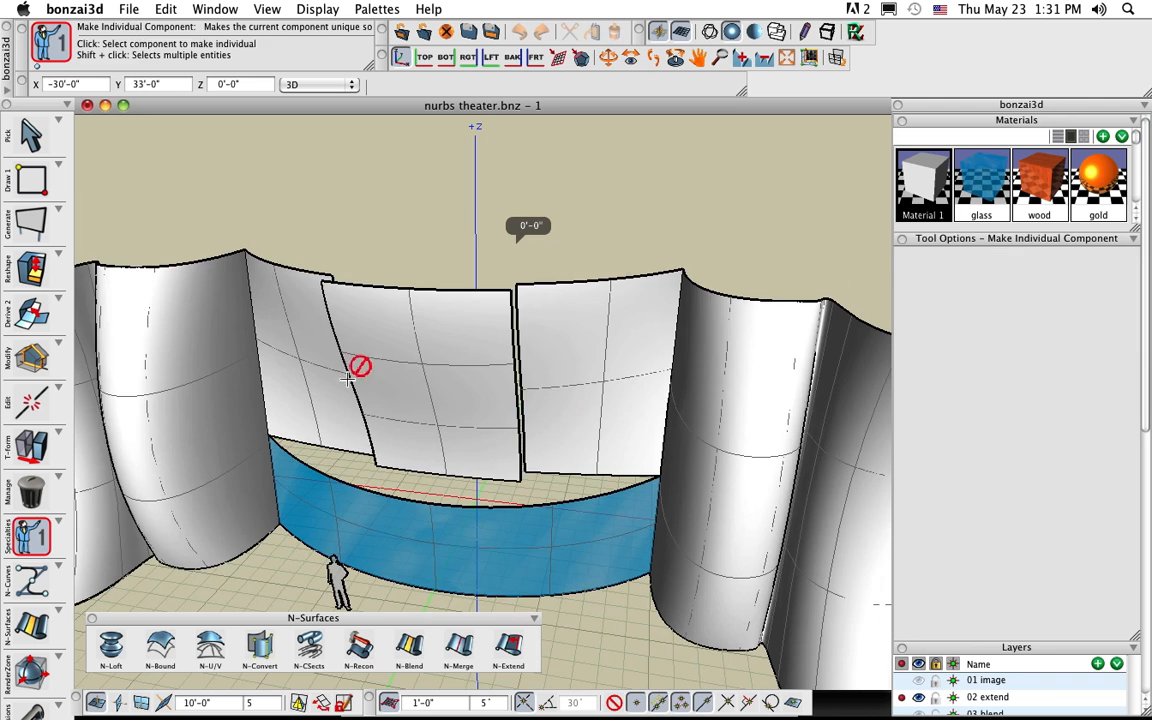
middle_click_drag(553, 442, 519, 438)
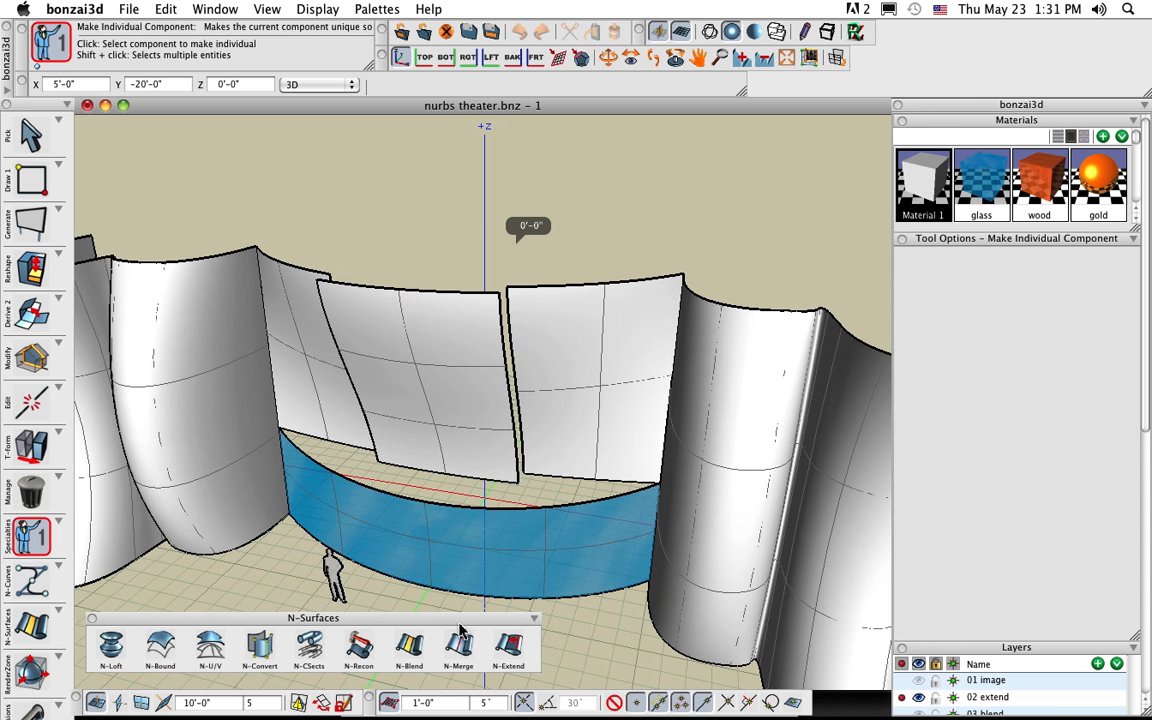
left_click(510, 655)
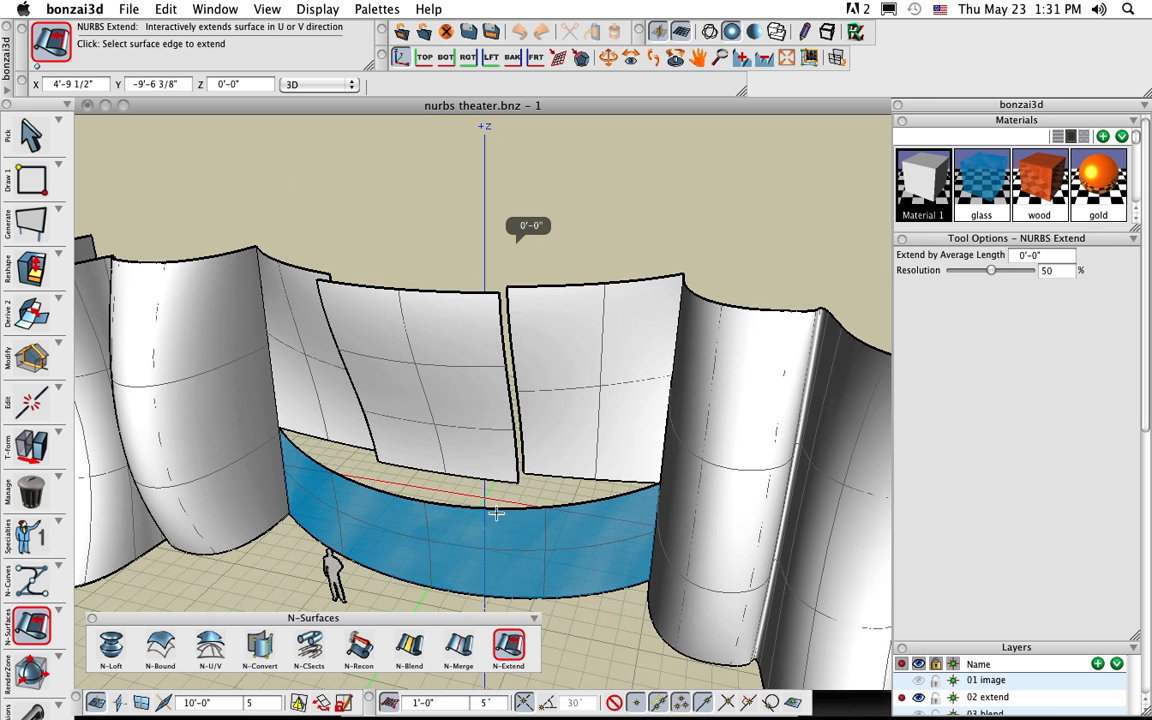
left_click(502, 340)
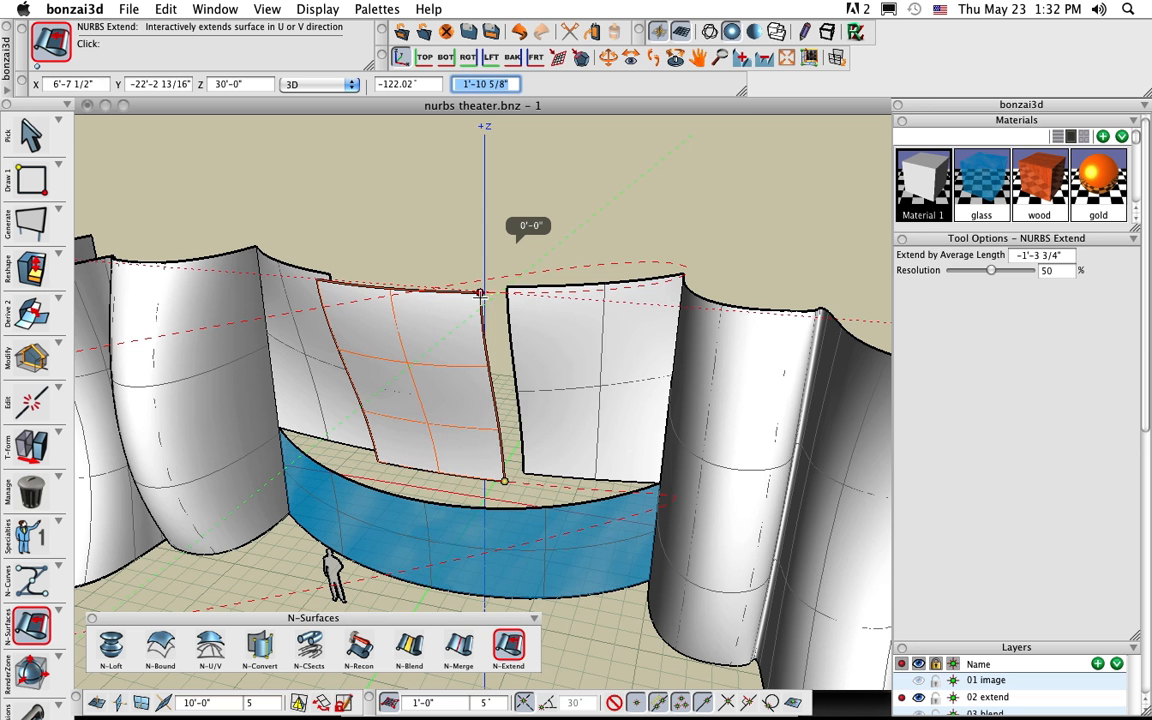
left_click(486, 292)
mouse_move(569, 470)
middle_mouse_down()
mouse_move(600, 461)
mouse_move(590, 463)
middle_mouse_up()
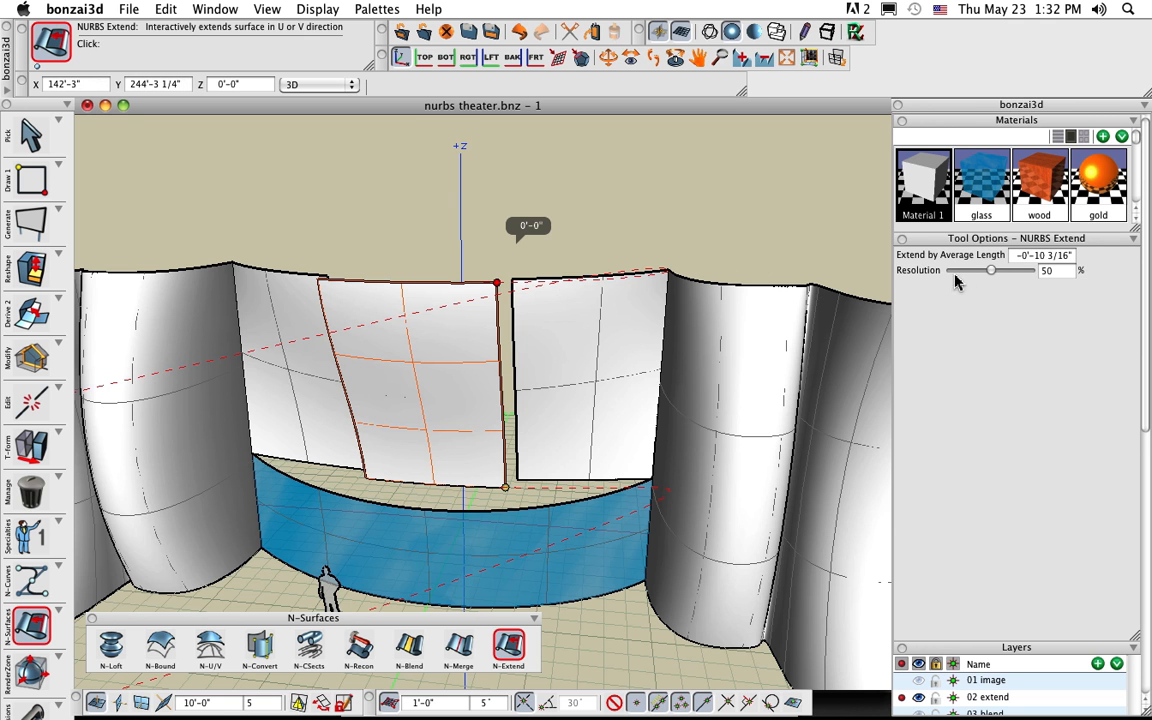
left_click(1045, 256)
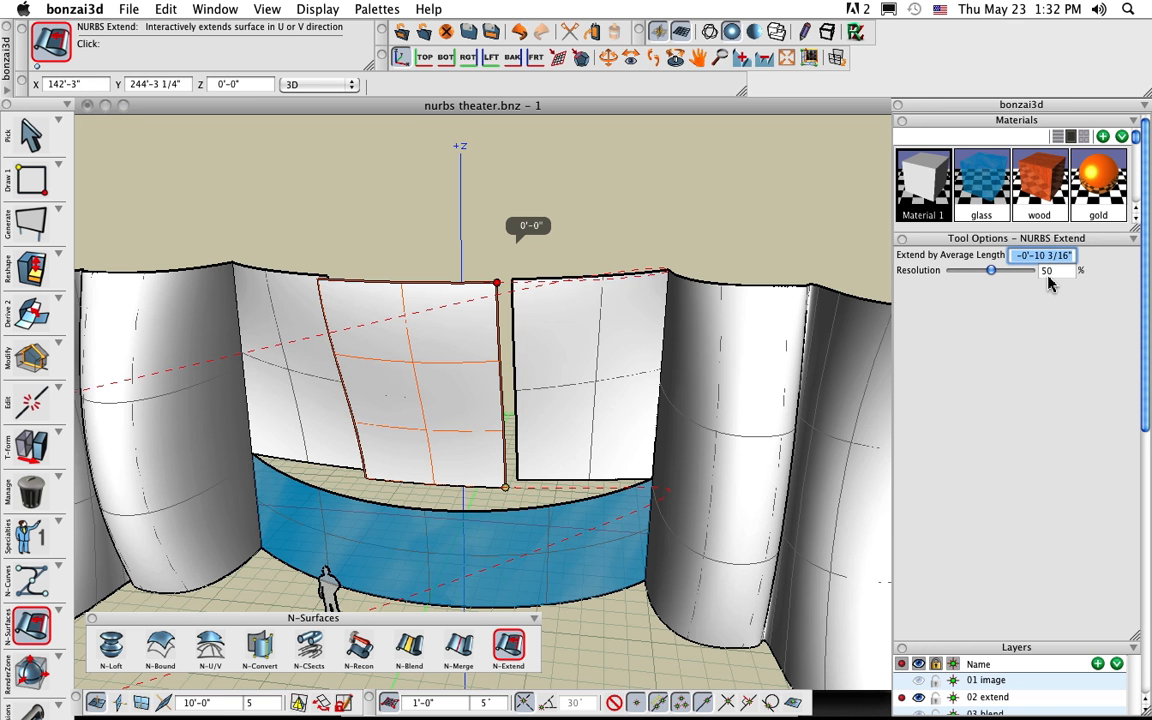
type("-")
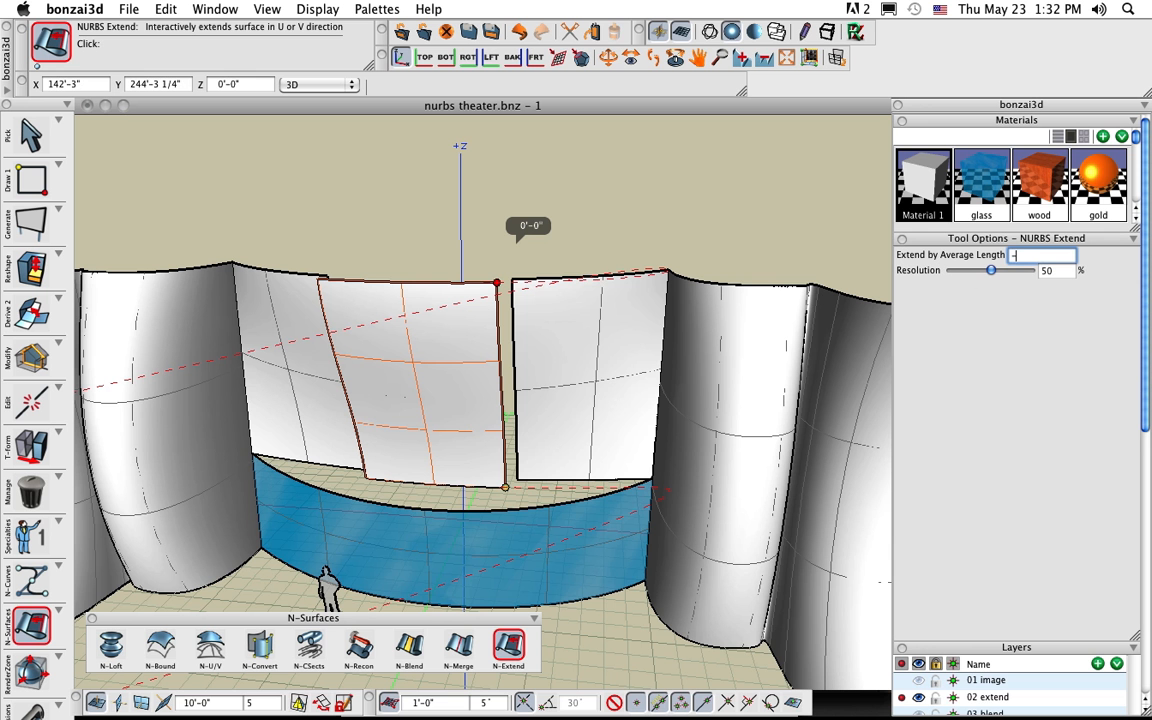
type("24")
key("Return")
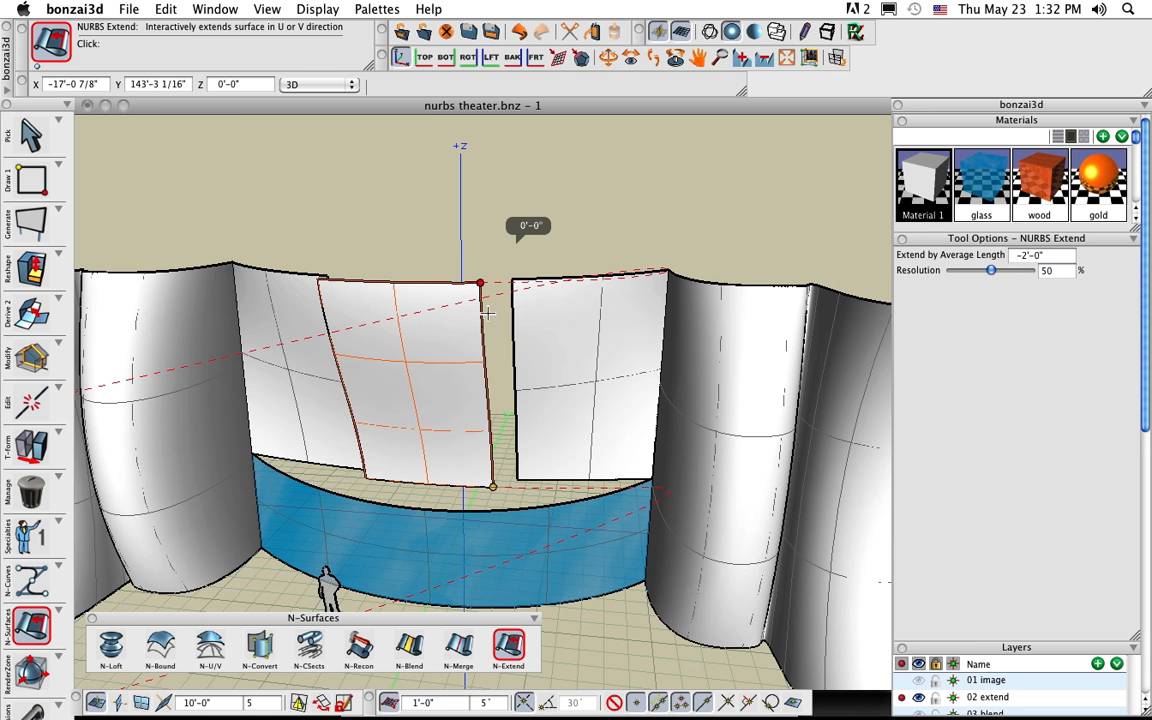
From behind the facade, trim the same edge of the middle panel by another -2'-0" with NURBS Extend and return to Pick
middle_click_drag(440, 335, 592, 390)
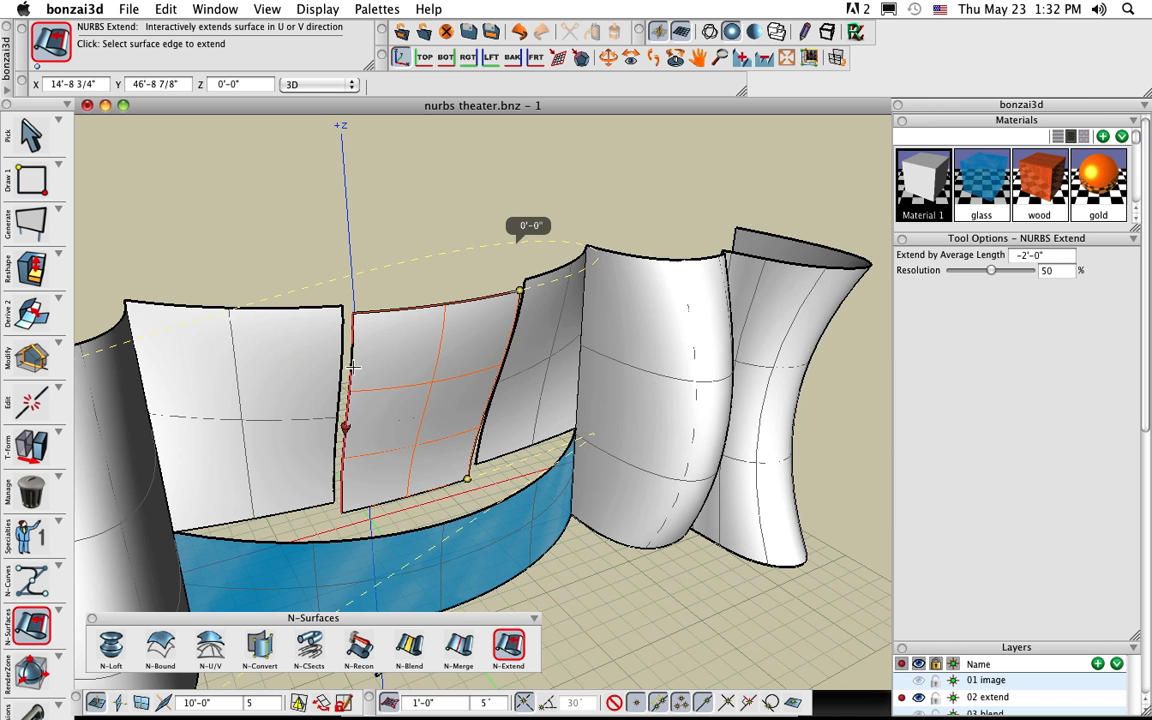
left_click(354, 318)
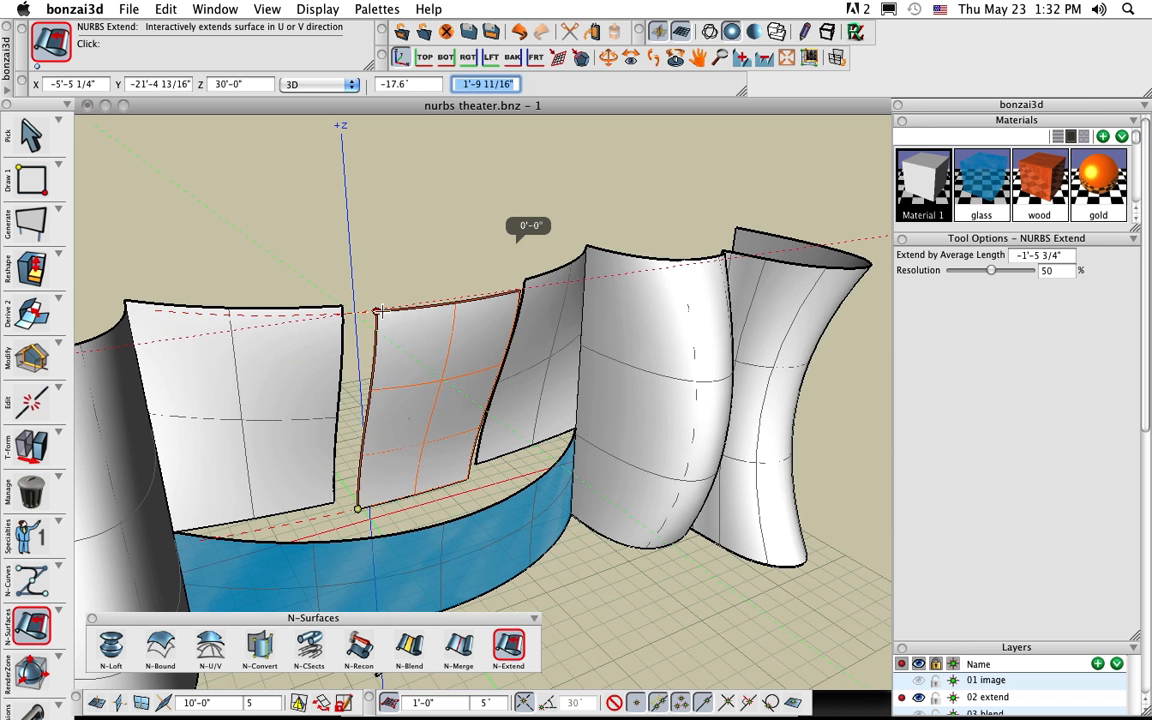
left_click(384, 312)
left_click(1047, 256)
type("-")
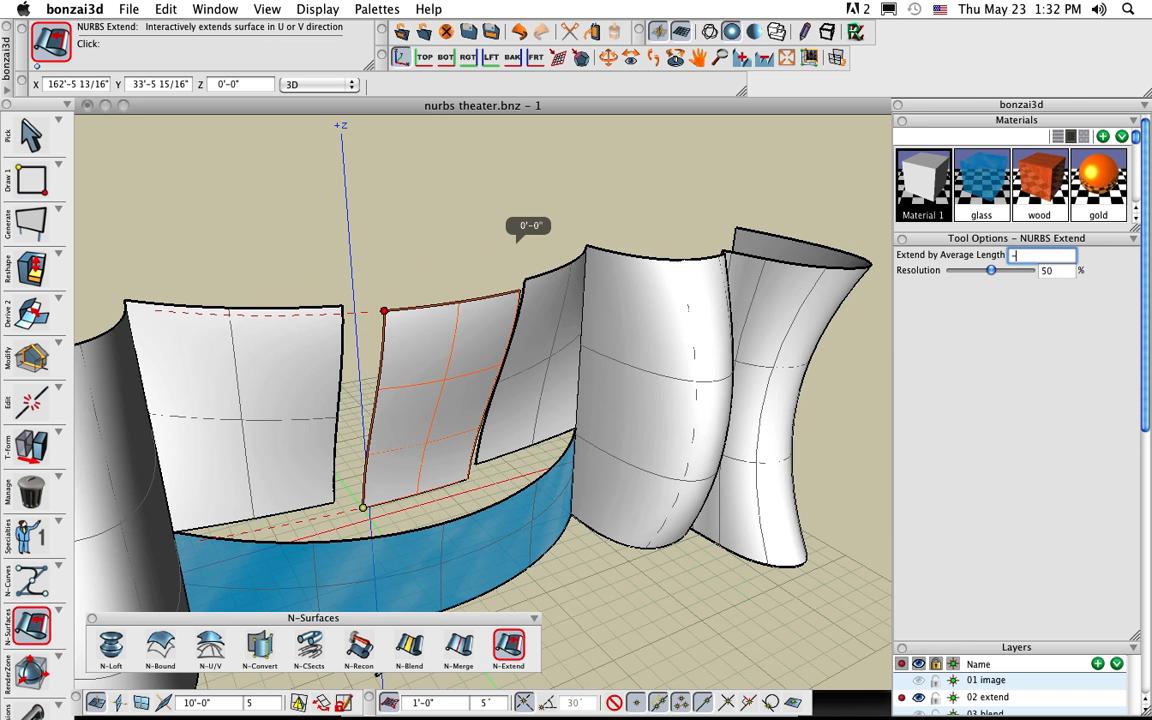
type("24")
key("Return")
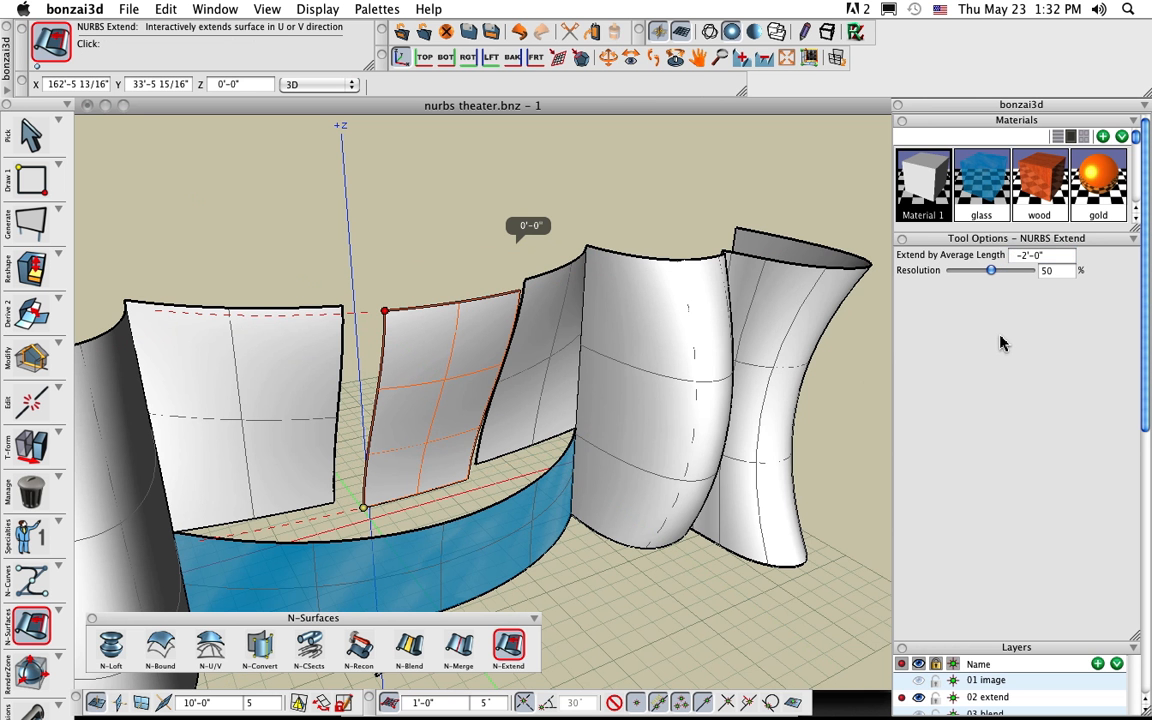
left_click(32, 135)
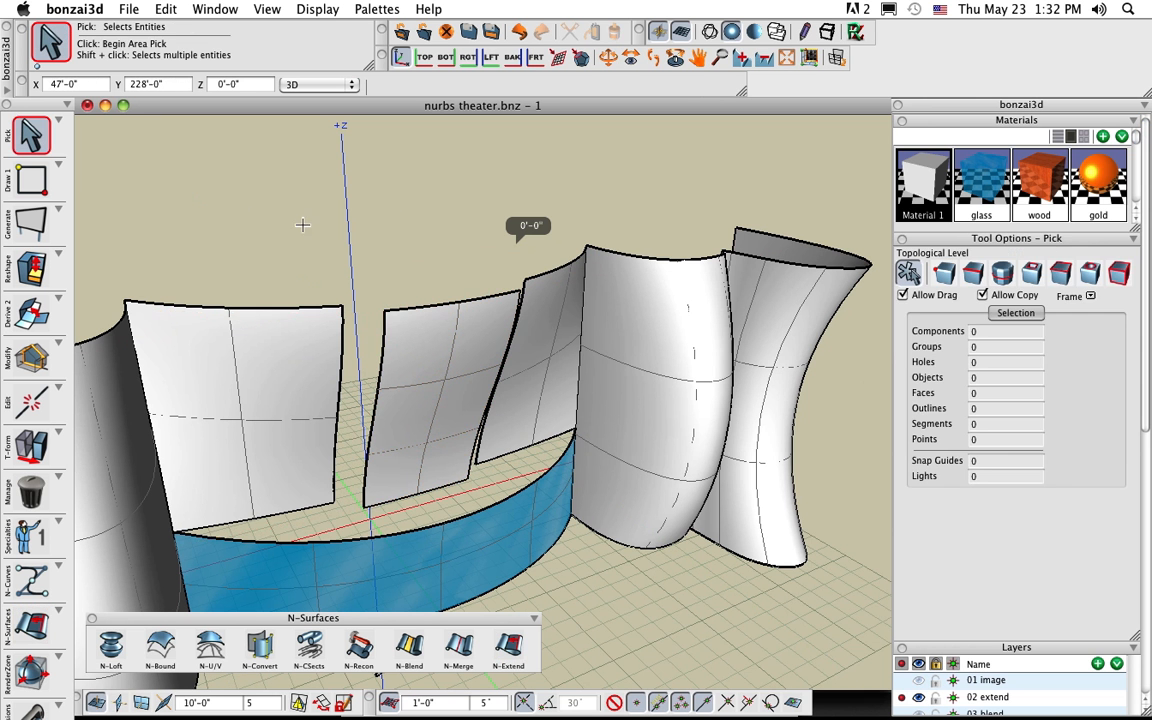
Make 03 blend the active layer and hide the 02 extend layer
middle_click_drag(539, 487, 466, 426)
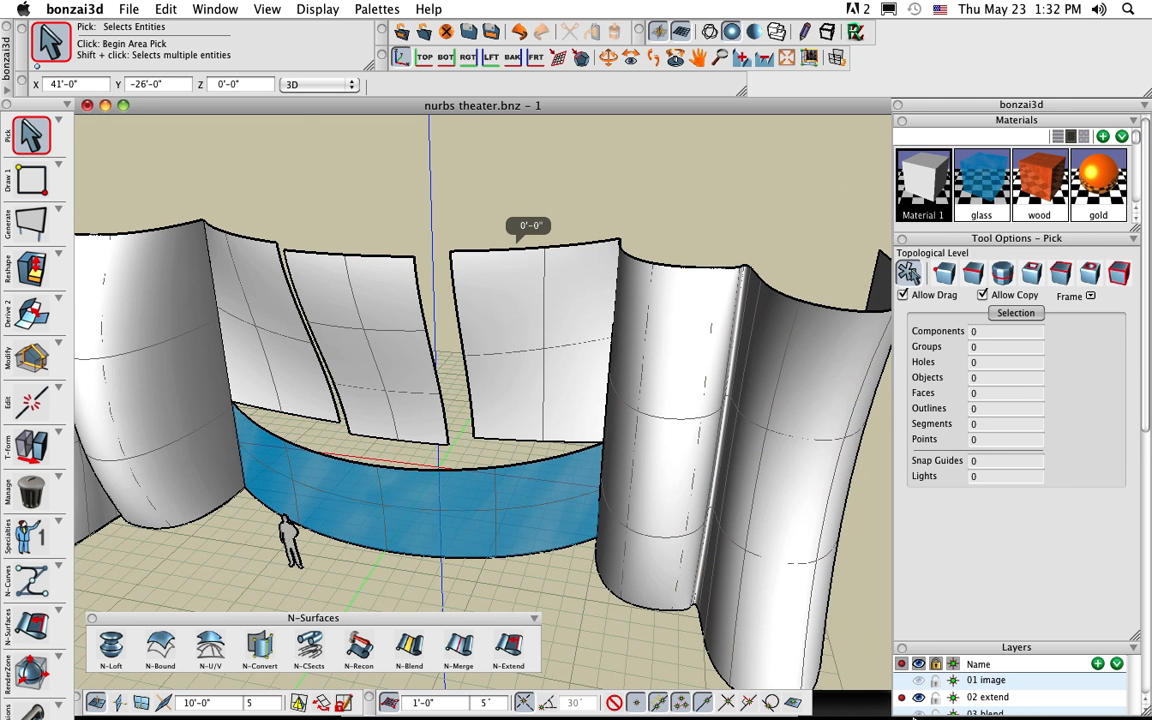
left_click(903, 715)
left_click(919, 699)
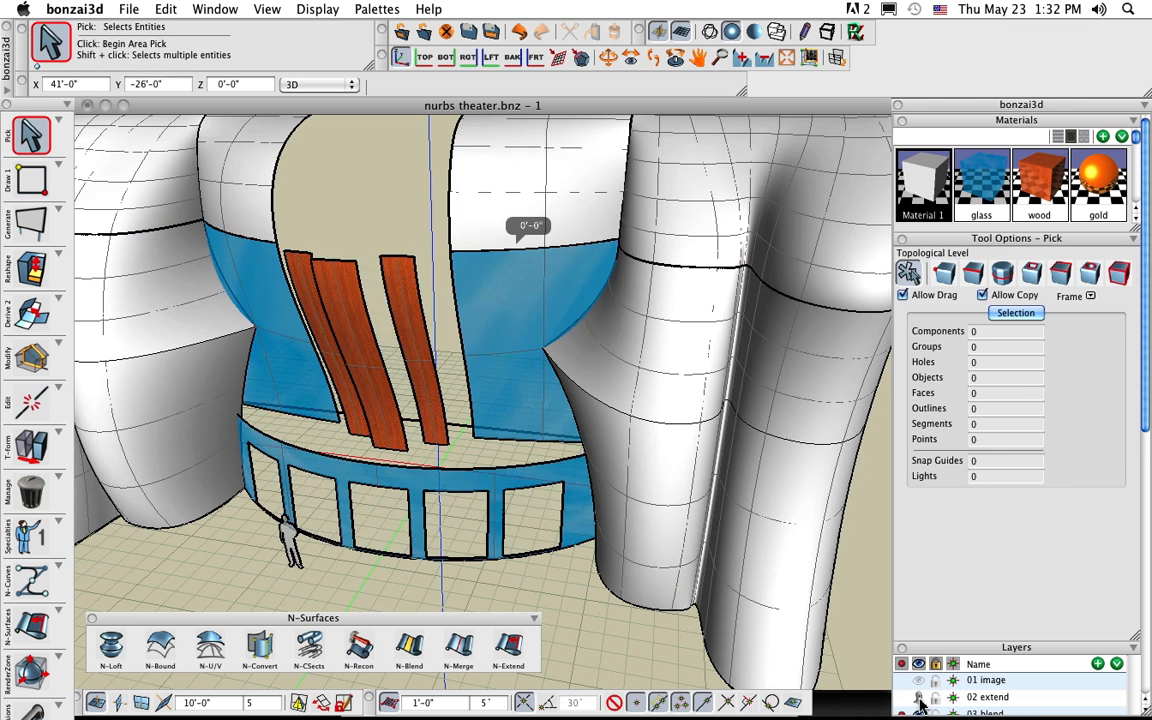
Connect the three wood strips to the matching roof strips above with NURBS Blend surfaces in the wood material
middle_click_drag(443, 209, 466, 353, "shift")
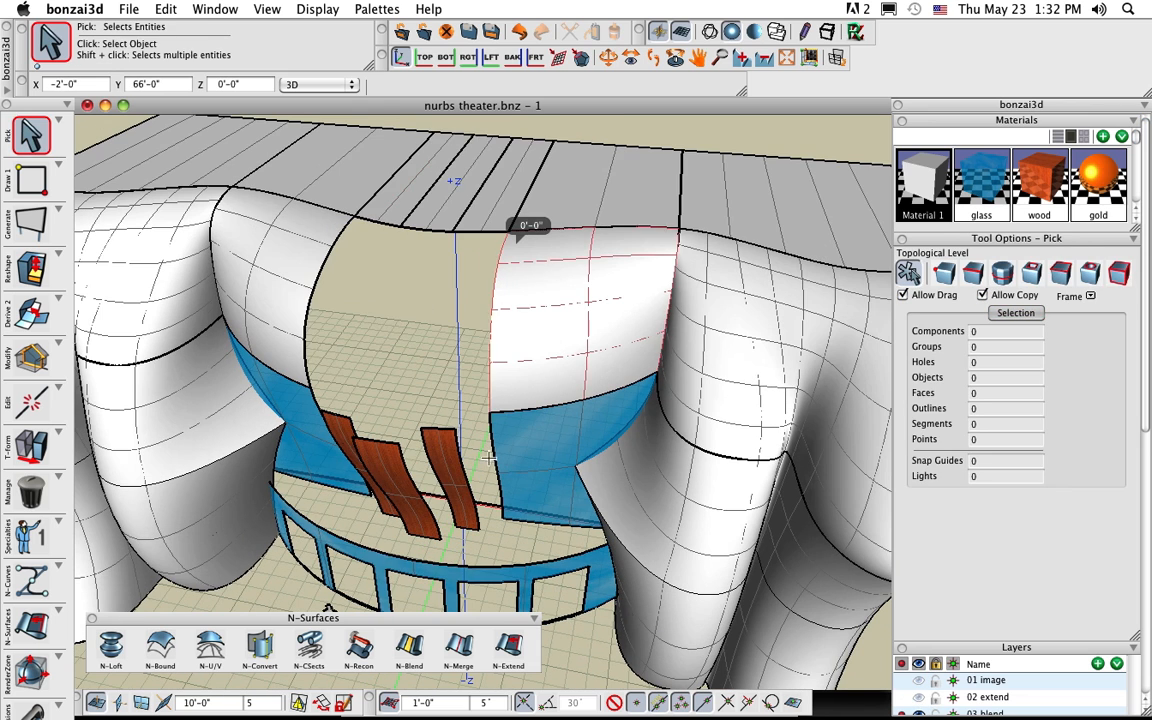
left_click(409, 645)
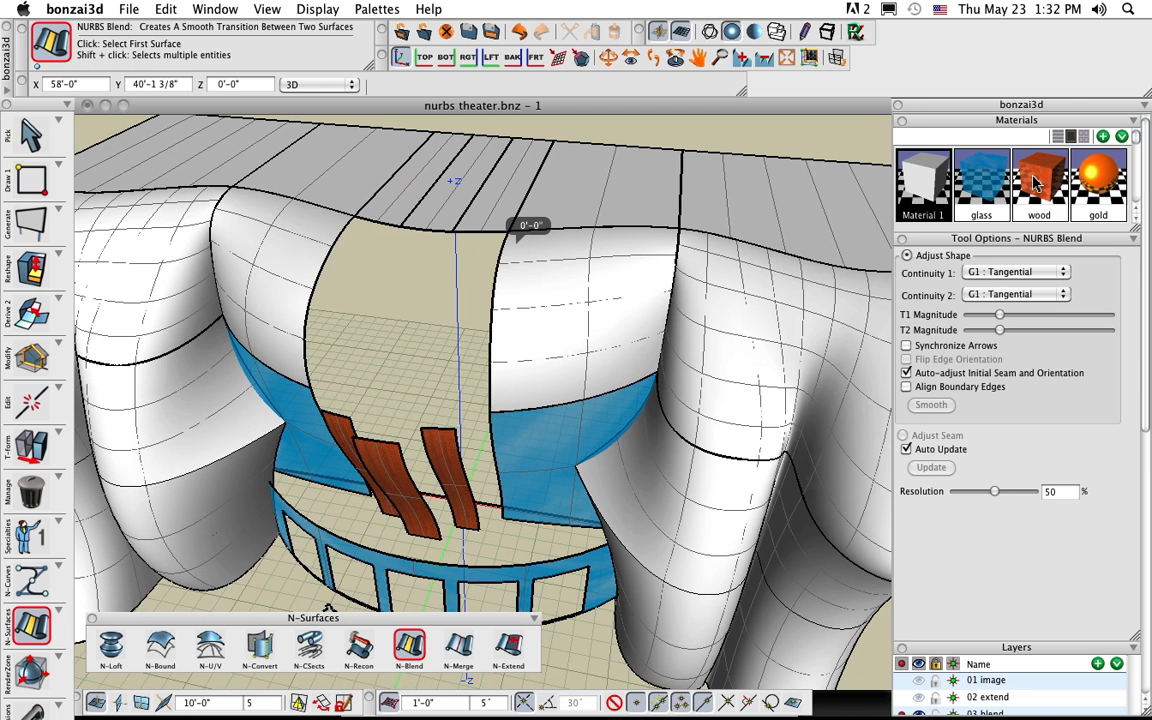
left_click(393, 384)
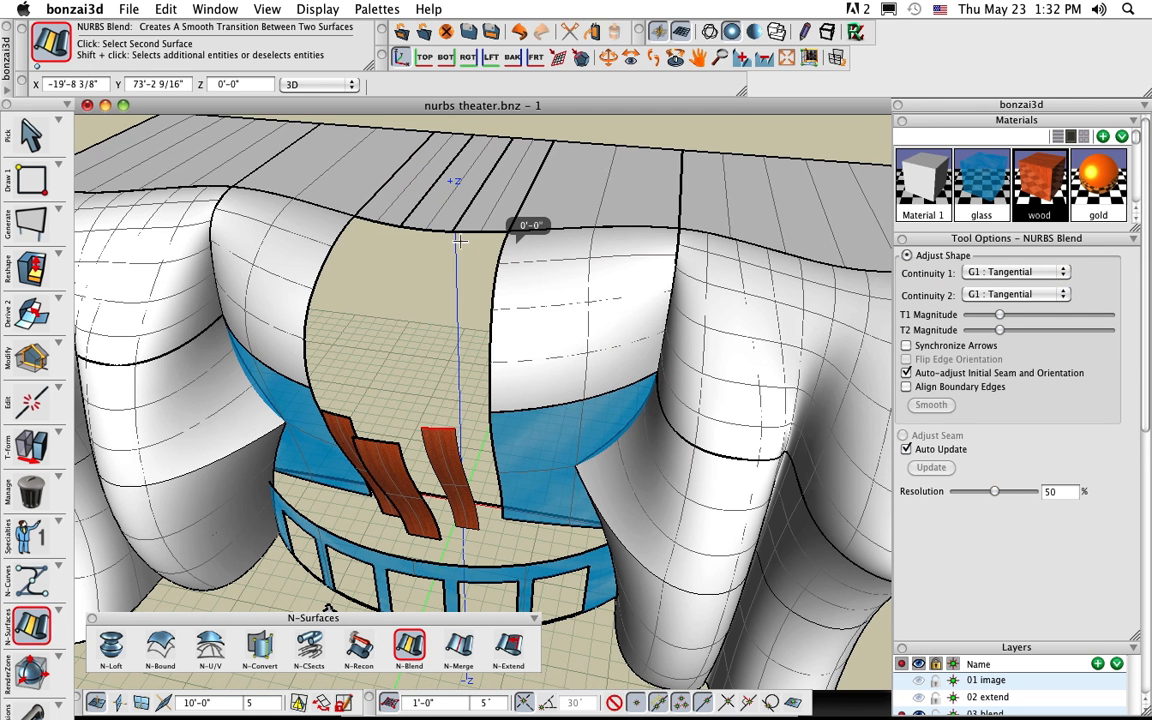
left_click(472, 231)
left_click(355, 392)
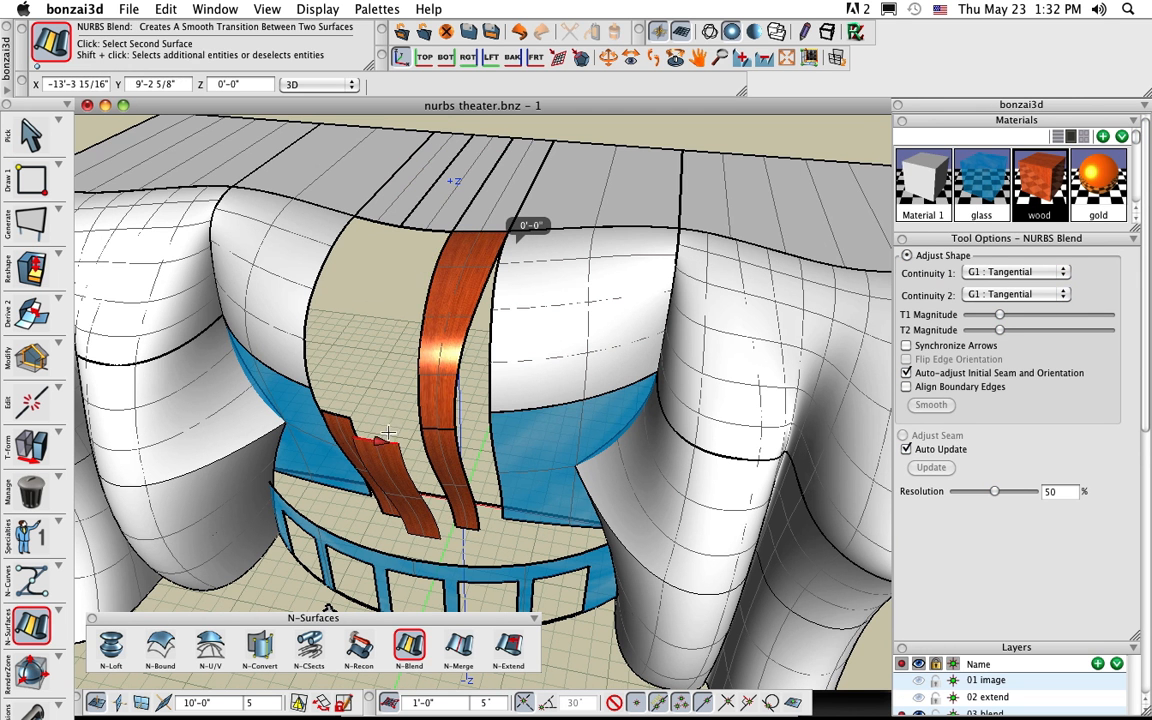
left_click(422, 263)
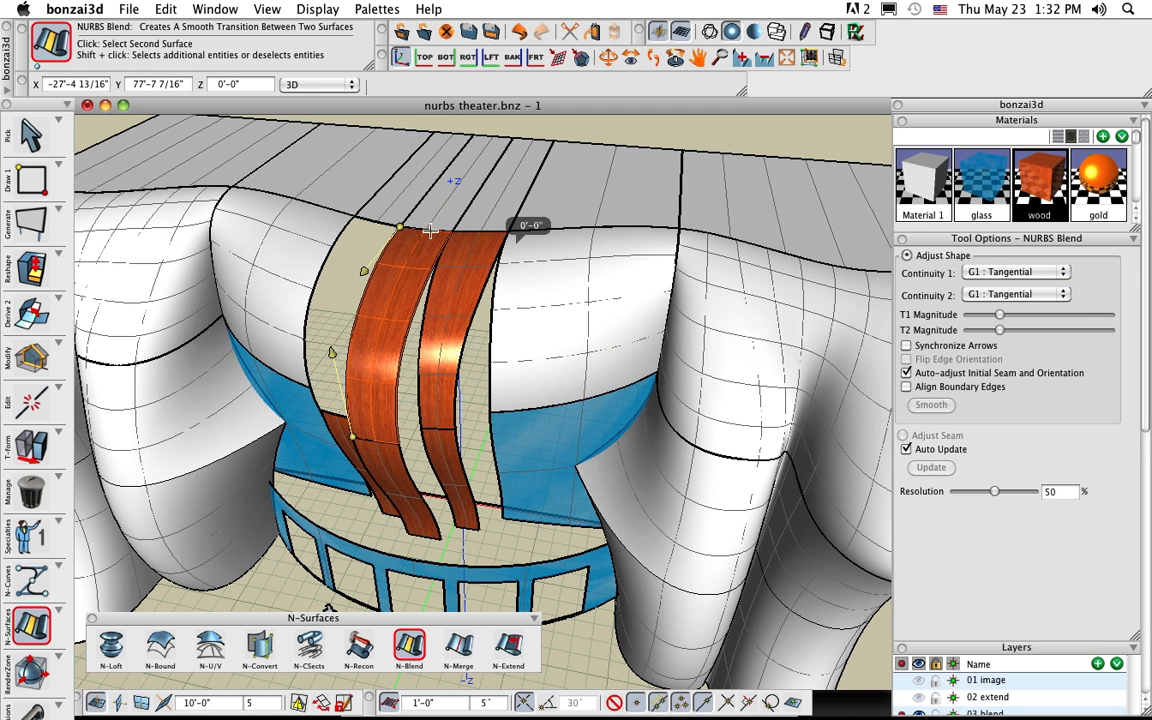
left_click(334, 410)
left_click(384, 219)
mouse_move(511, 381)
middle_mouse_down()
mouse_move(522, 347)
mouse_move(501, 380)
middle_mouse_up()
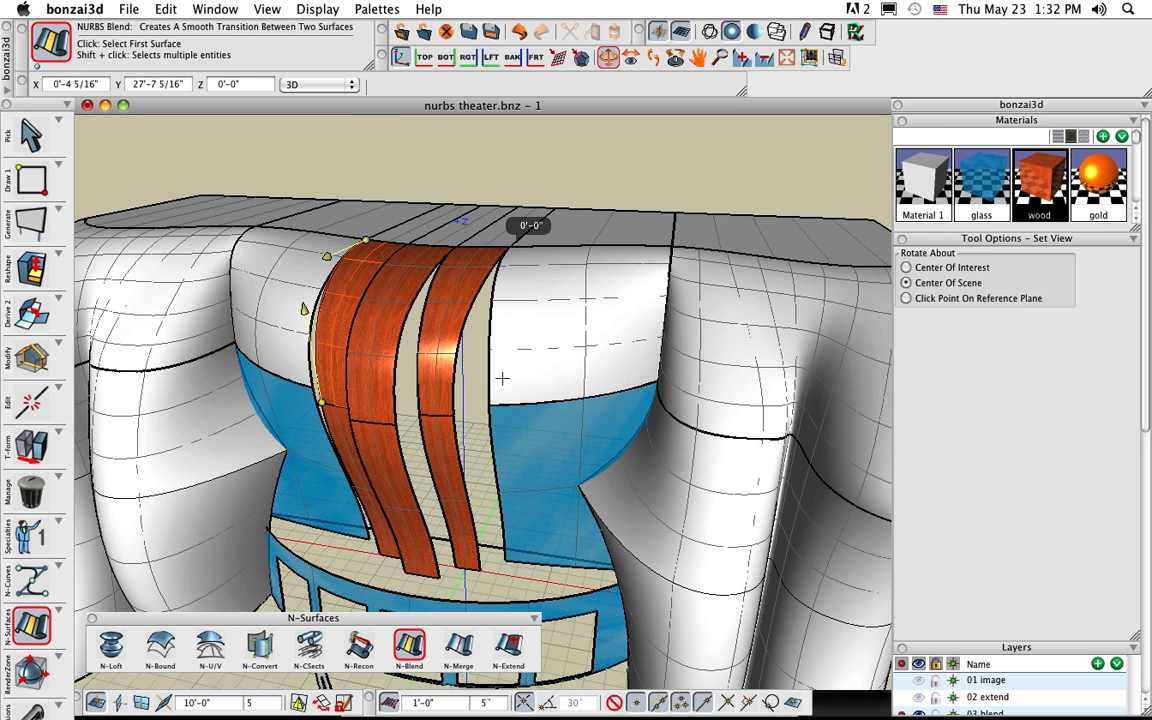
Merge the separate right-hand wood strip with its blend surface using NURBS Merge, trimming the joint freehand to about -1'-6" and -2'-3"
left_click(459, 648)
left_click(438, 381)
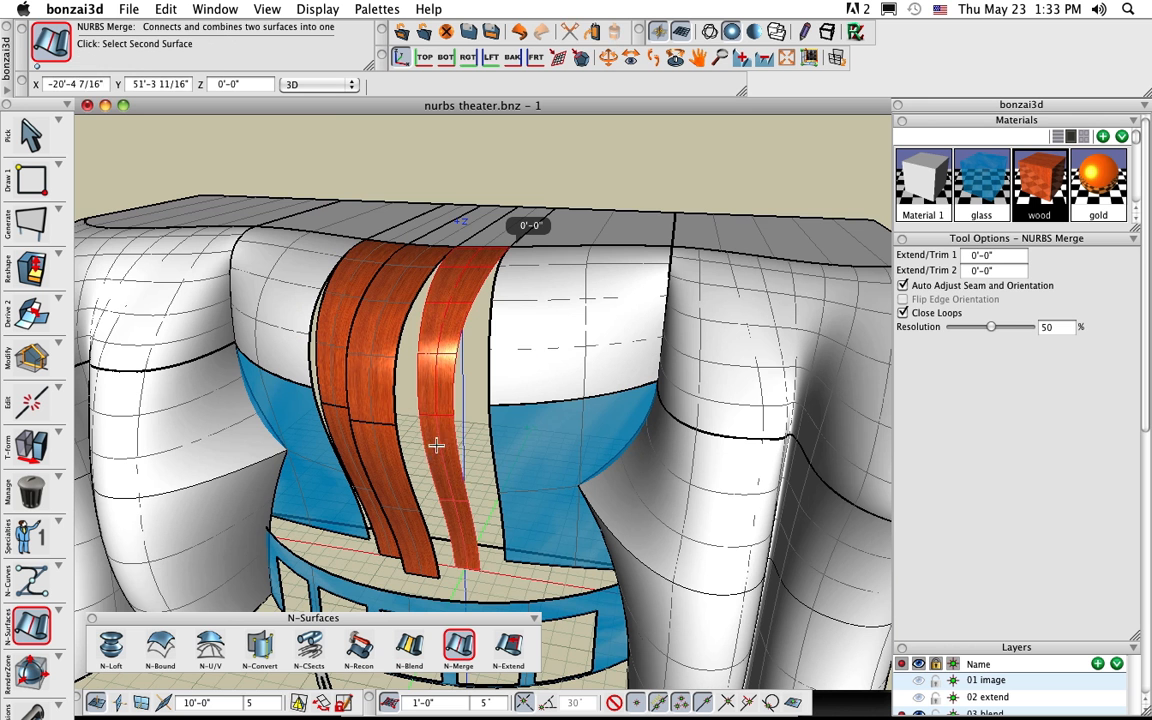
left_click(438, 452)
key("Tab")
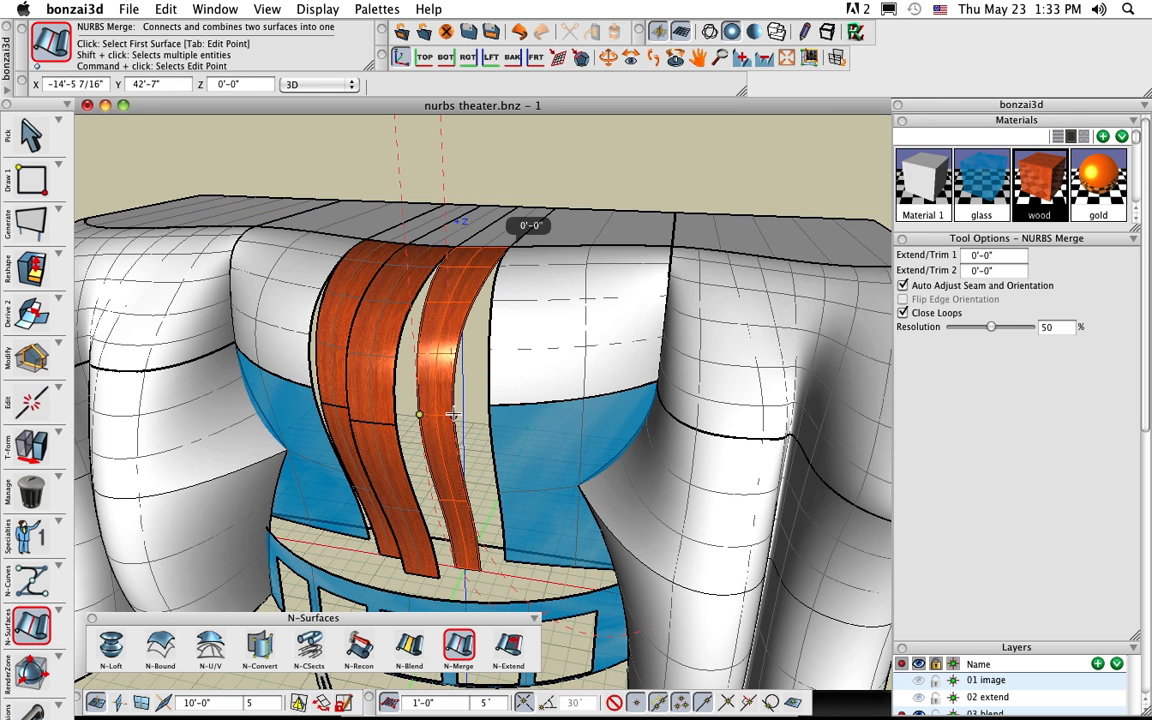
left_click(453, 415)
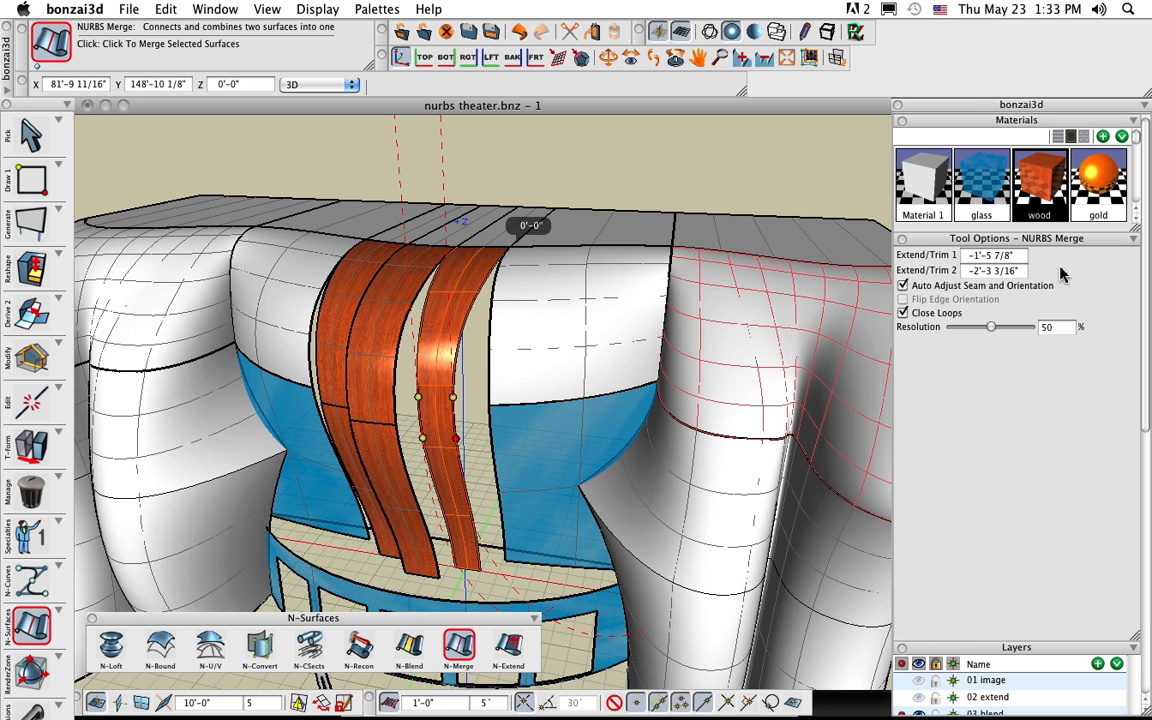
Set both Extend/Trim distances of the right-hand wood strip's NURBS Merge joint to -1'-0"
left_click(1004, 256)
double_click(1003, 257)
type("-12")
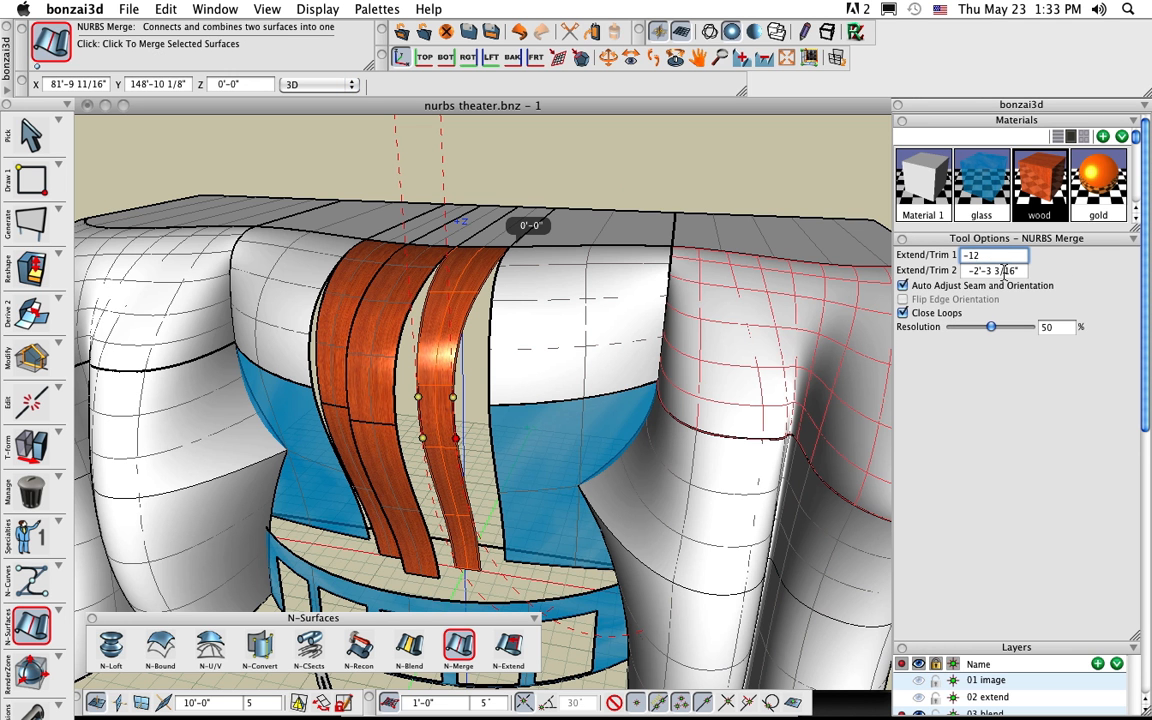
key("Tab")
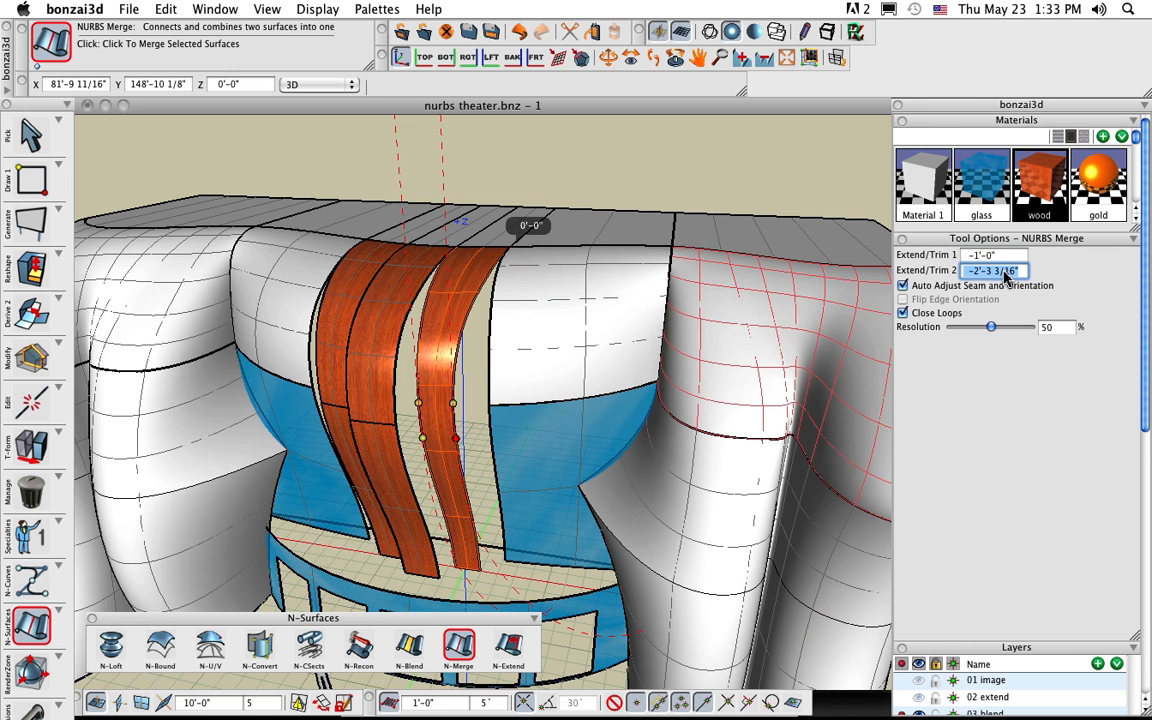
type("-18'-")
type("2")
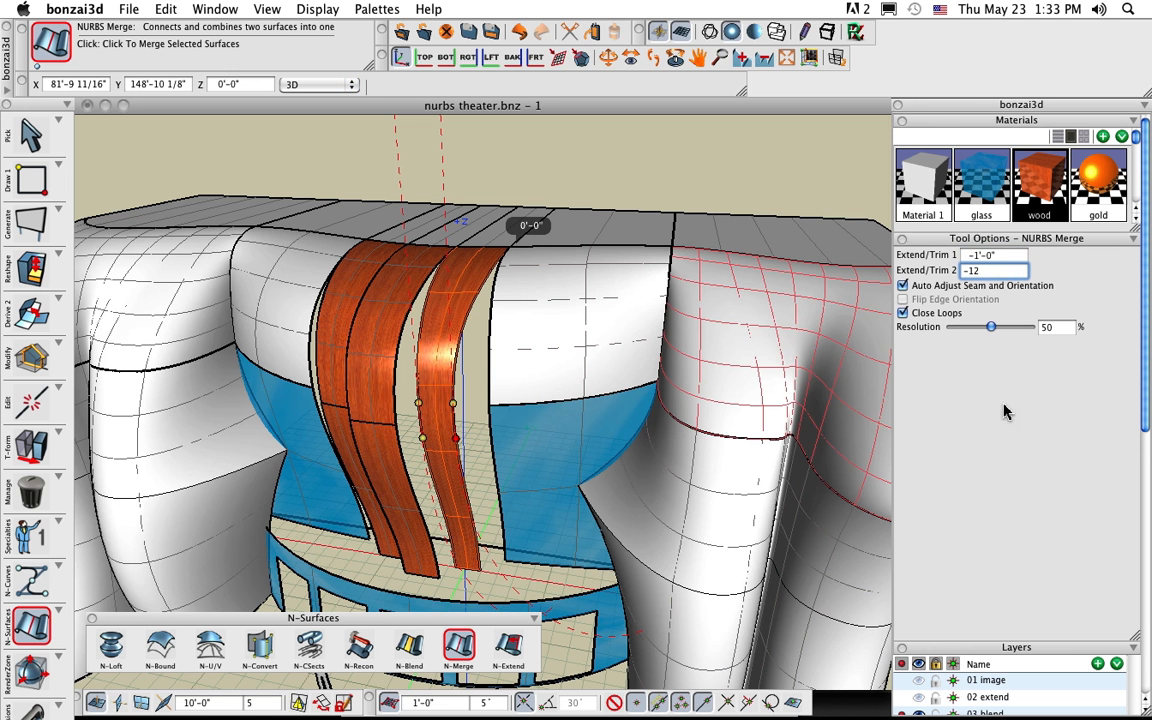
key("Return")
scroll(437, 407, "up", 3)
scroll(438, 407, "up", 5)
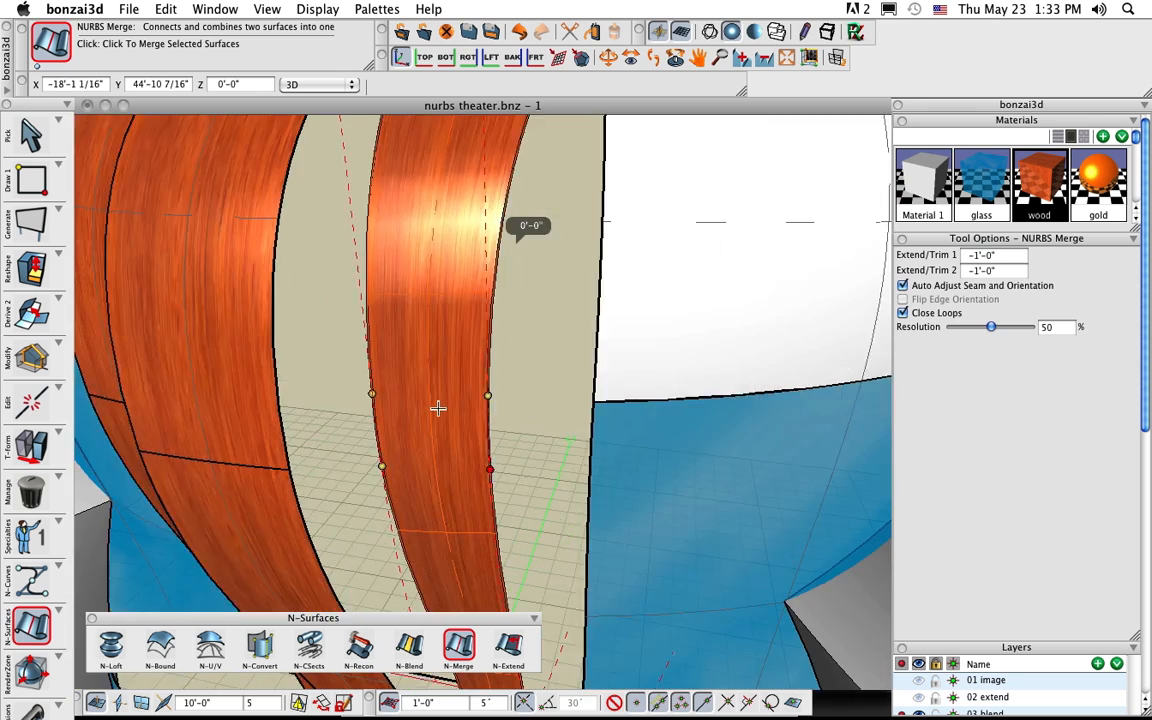
scroll(442, 408, "down", 4)
scroll(527, 446, "down", 2)
middle_click_drag(527, 452, 566, 387)
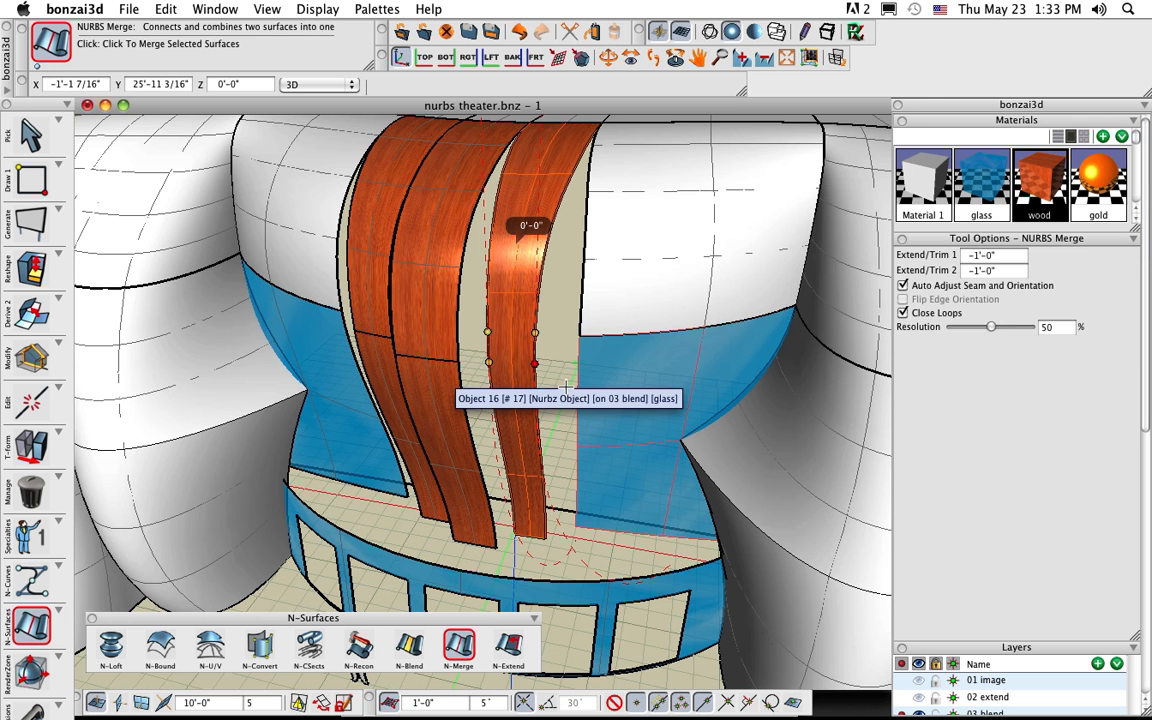
Create a gold NURBS Blend between the separate wood strip's right edge and the neighbouring white and glass facade edge
left_click(409, 647)
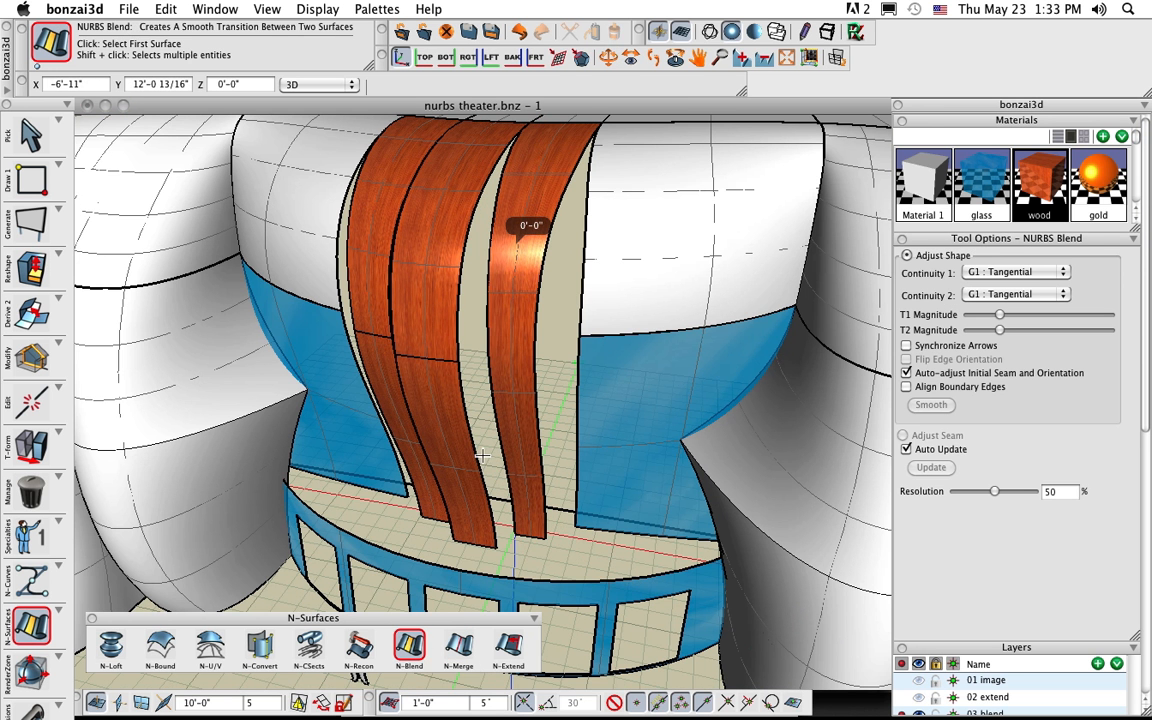
scroll(630, 465, "down", 2)
middle_click_drag(630, 465, 615, 467)
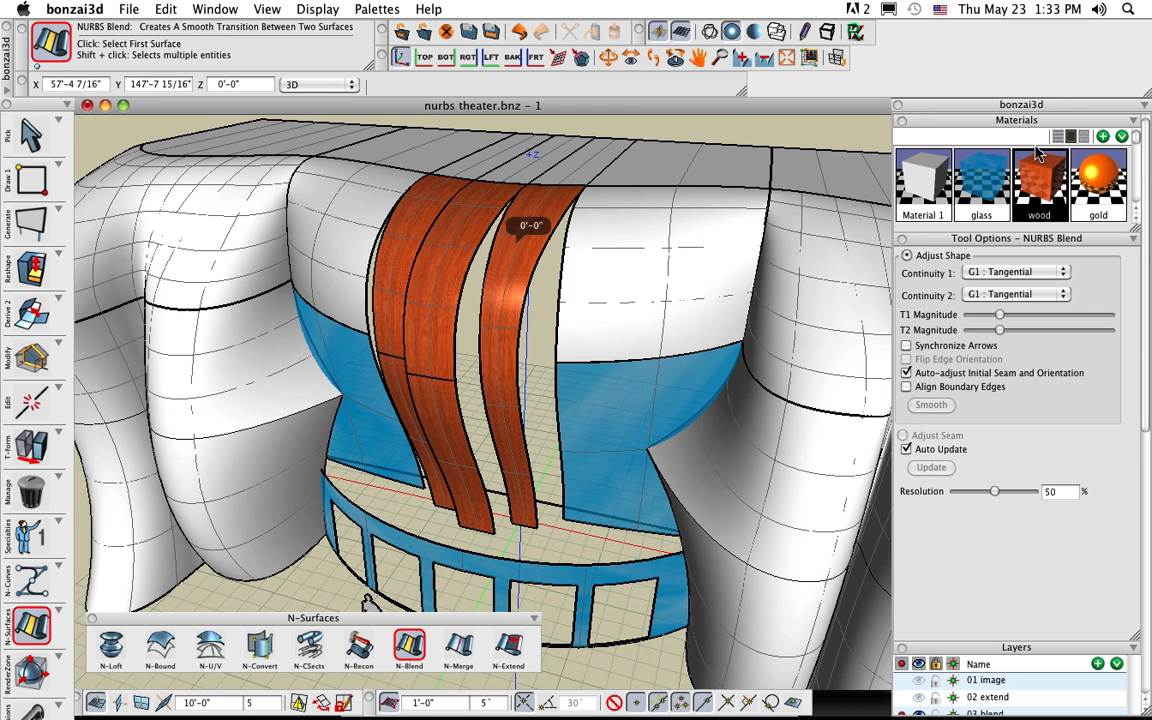
left_click(1097, 187)
scroll(476, 312, "up", 2)
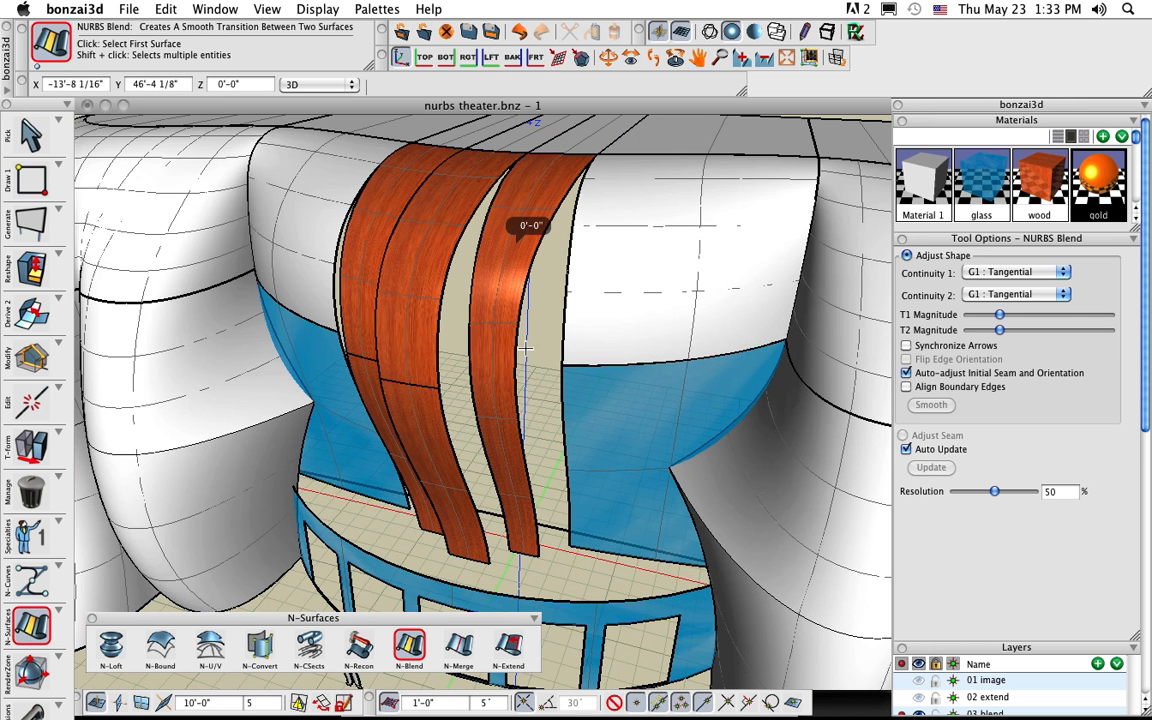
left_click(517, 345)
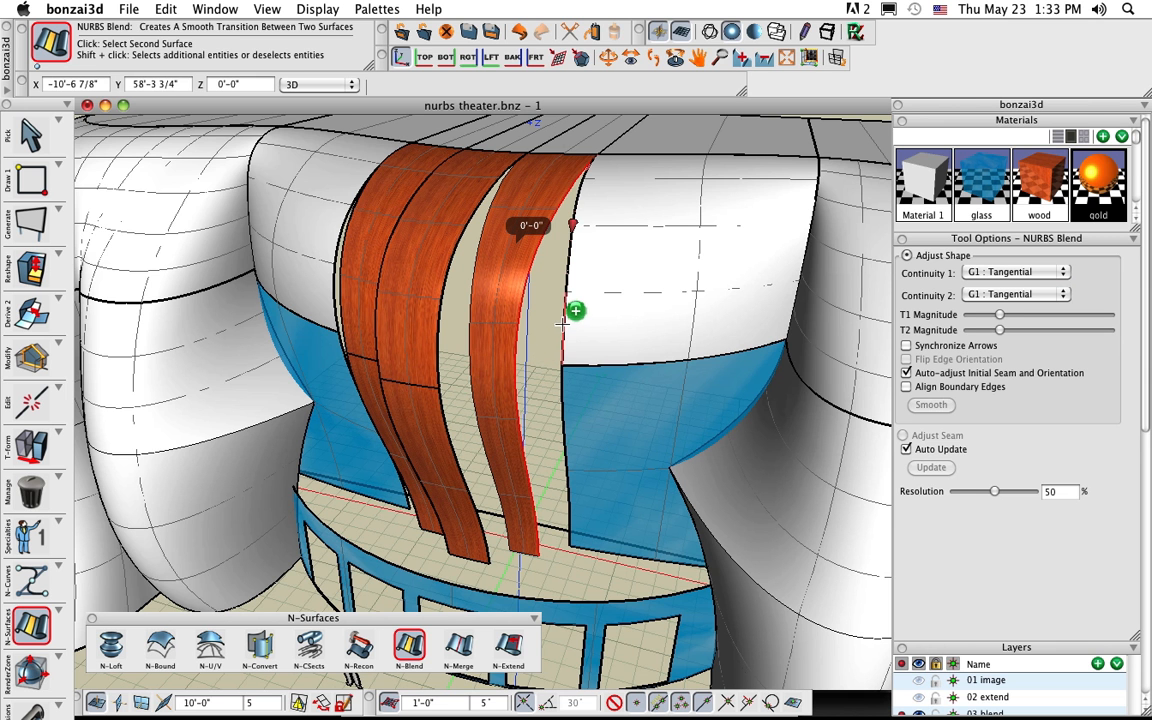
left_click(599, 268)
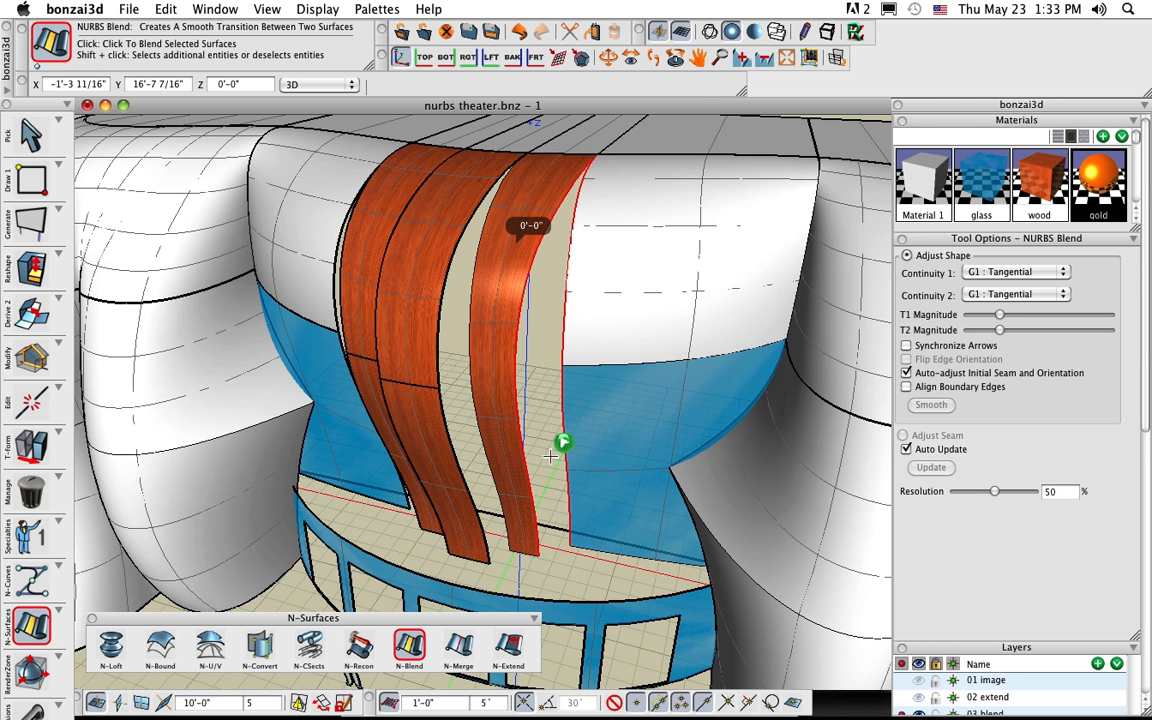
scroll(555, 473, "down", 2)
scroll(555, 473, "down", 1)
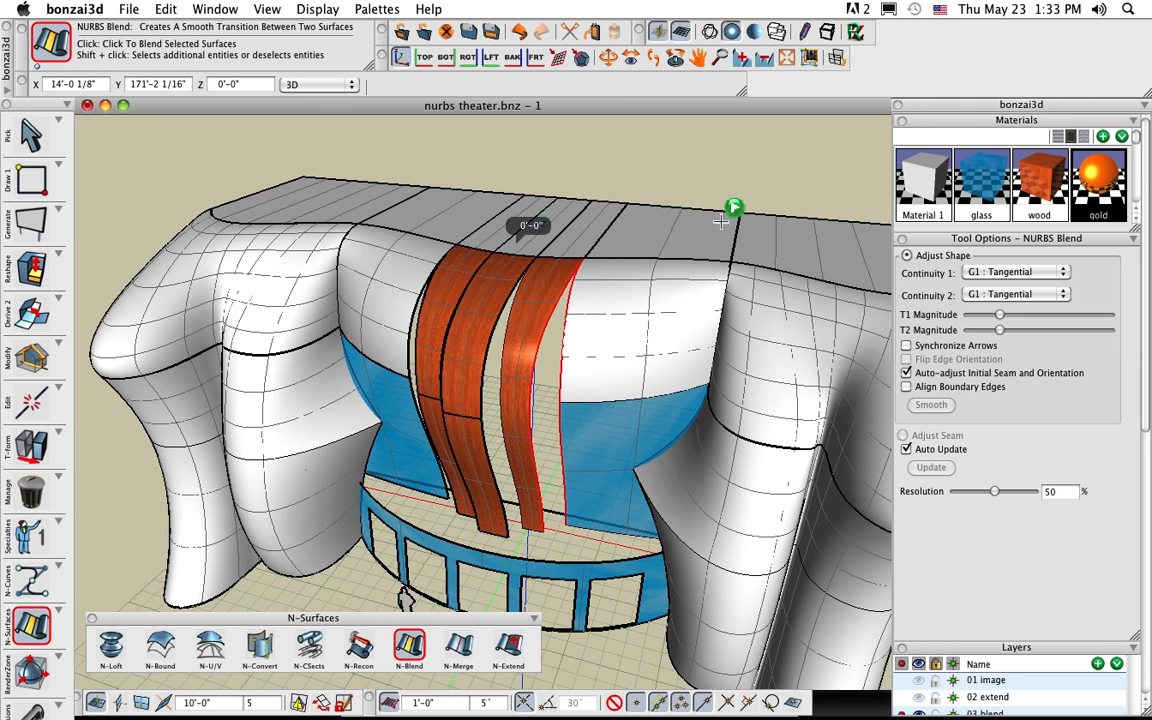
left_click(735, 173)
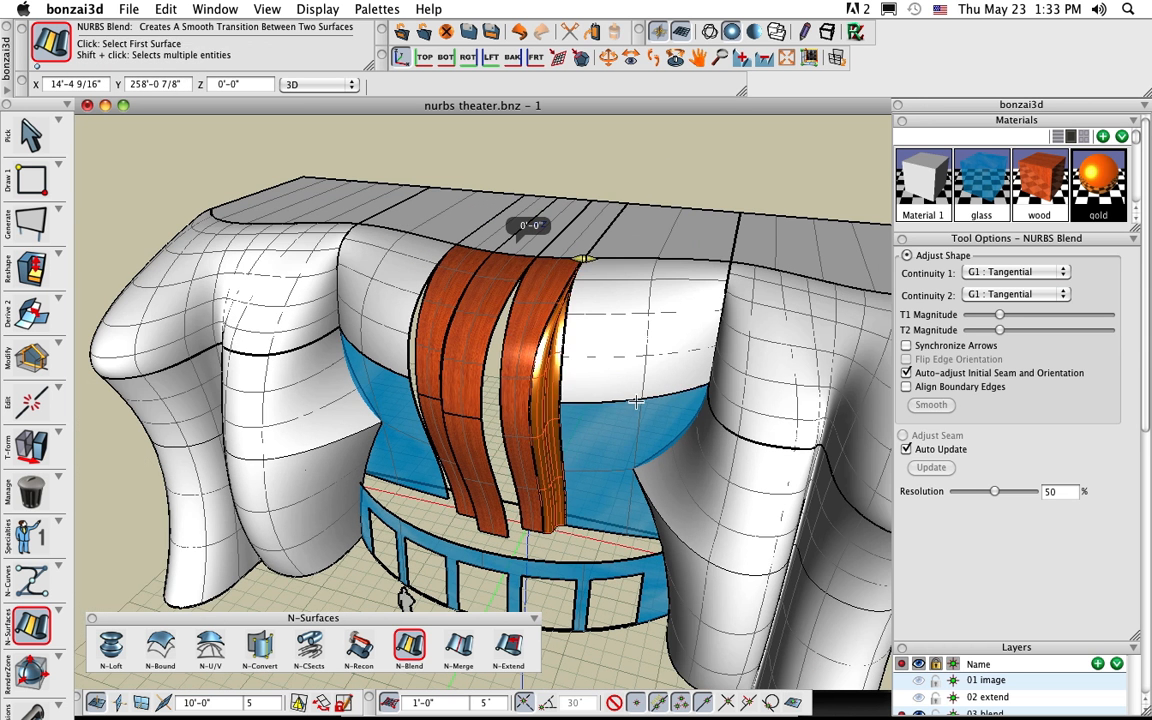
Create a gold NURBS Blend from the glass entrance front's curved top edge to the straight edge behind it at the foot of the facade
scroll(555, 452, "up", 3)
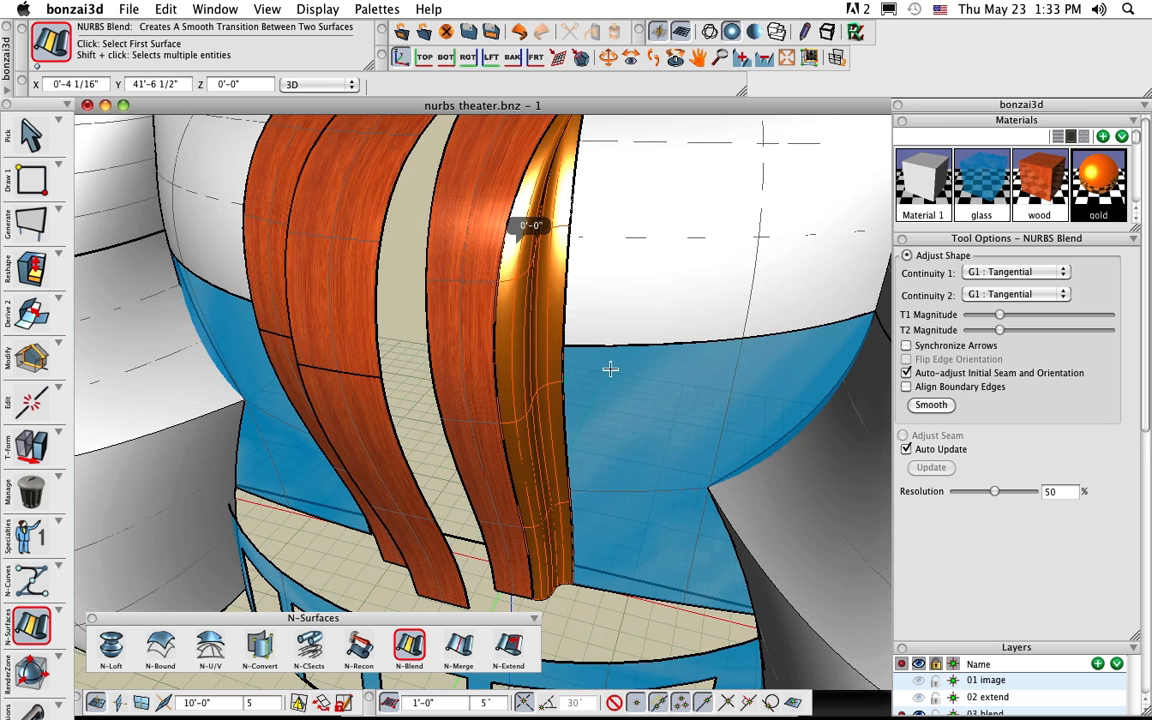
scroll(607, 369, "down", 4)
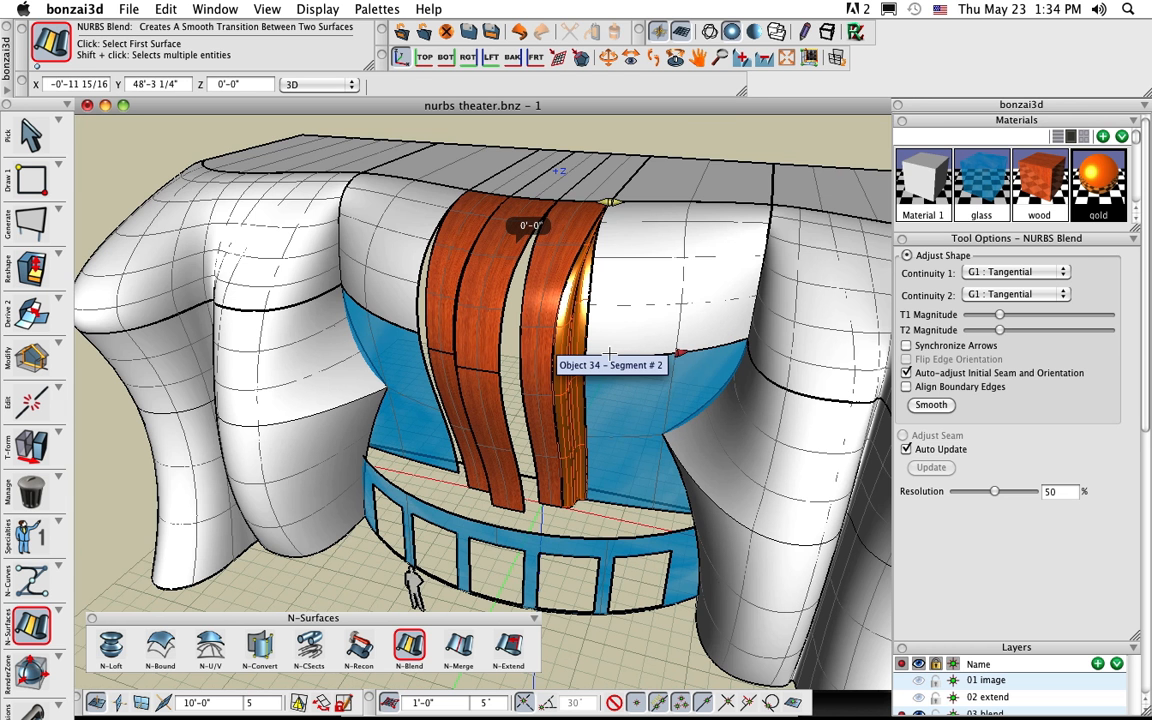
scroll(608, 352, "down", 2)
middle_click_drag(598, 343, 621, 398)
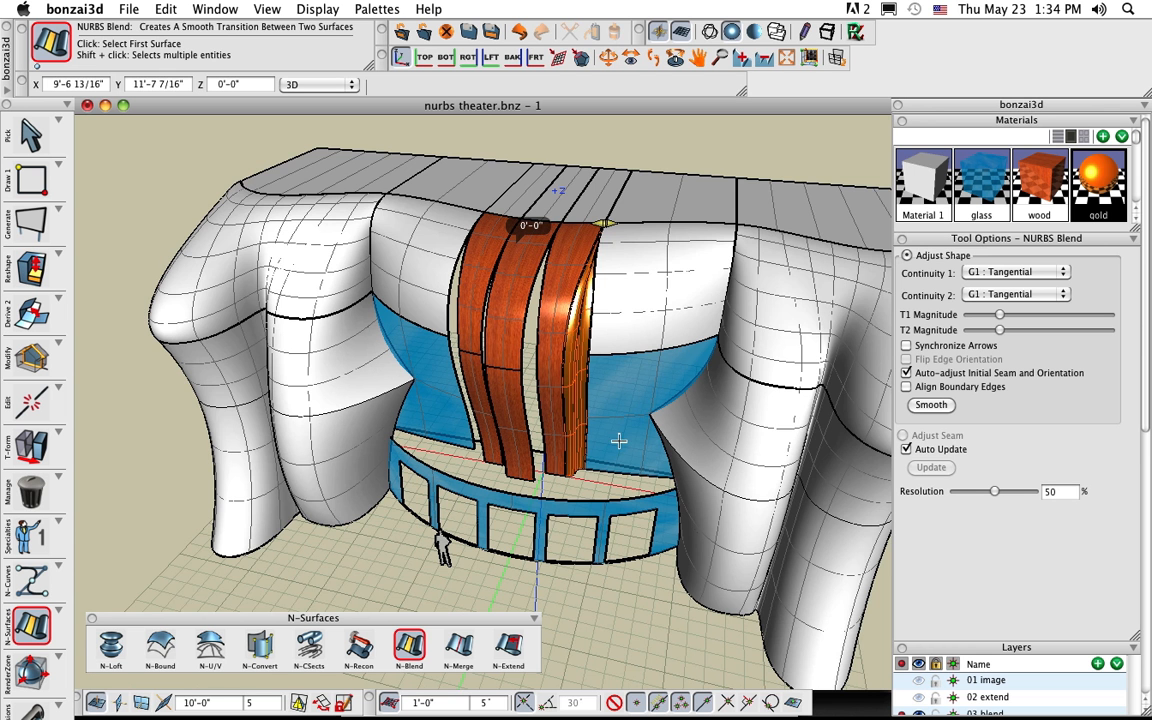
scroll(525, 552, "up", 4)
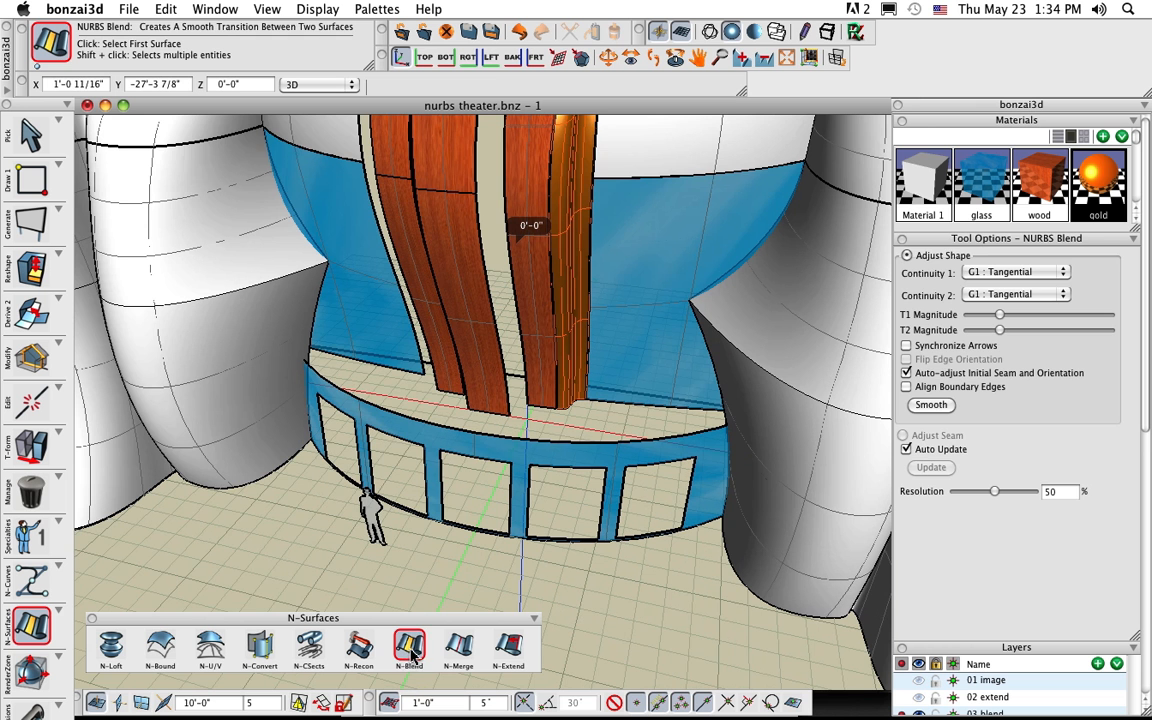
middle_click_drag(603, 605, 589, 612)
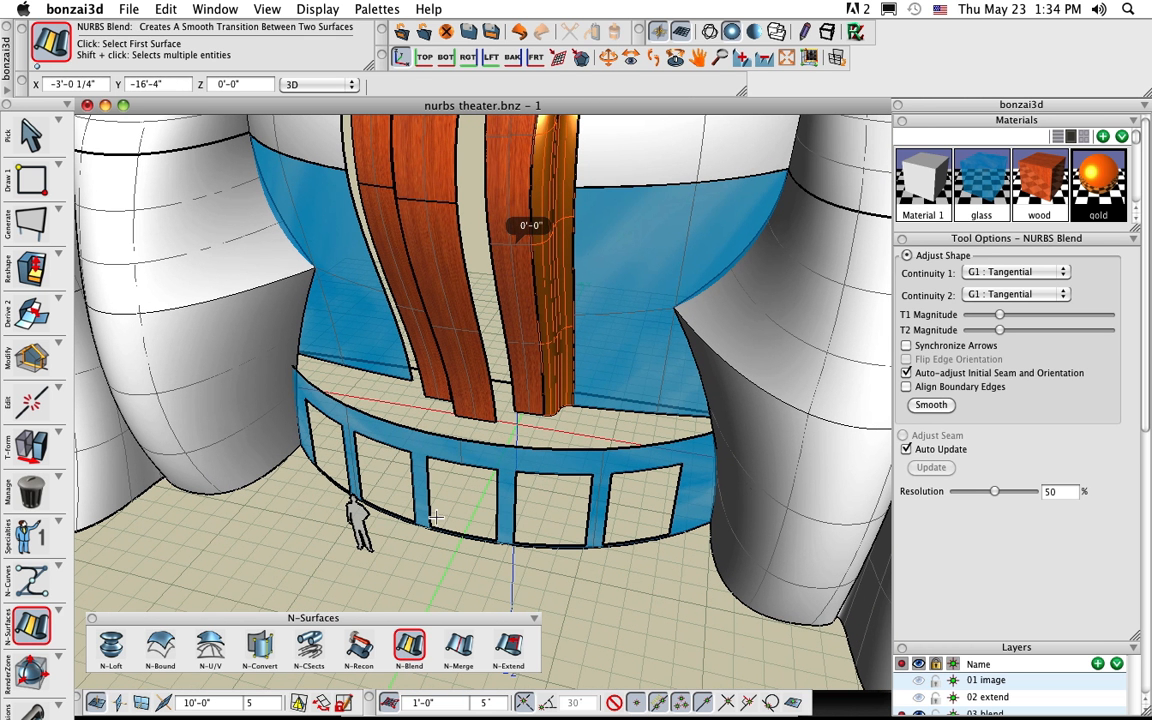
left_click(467, 441)
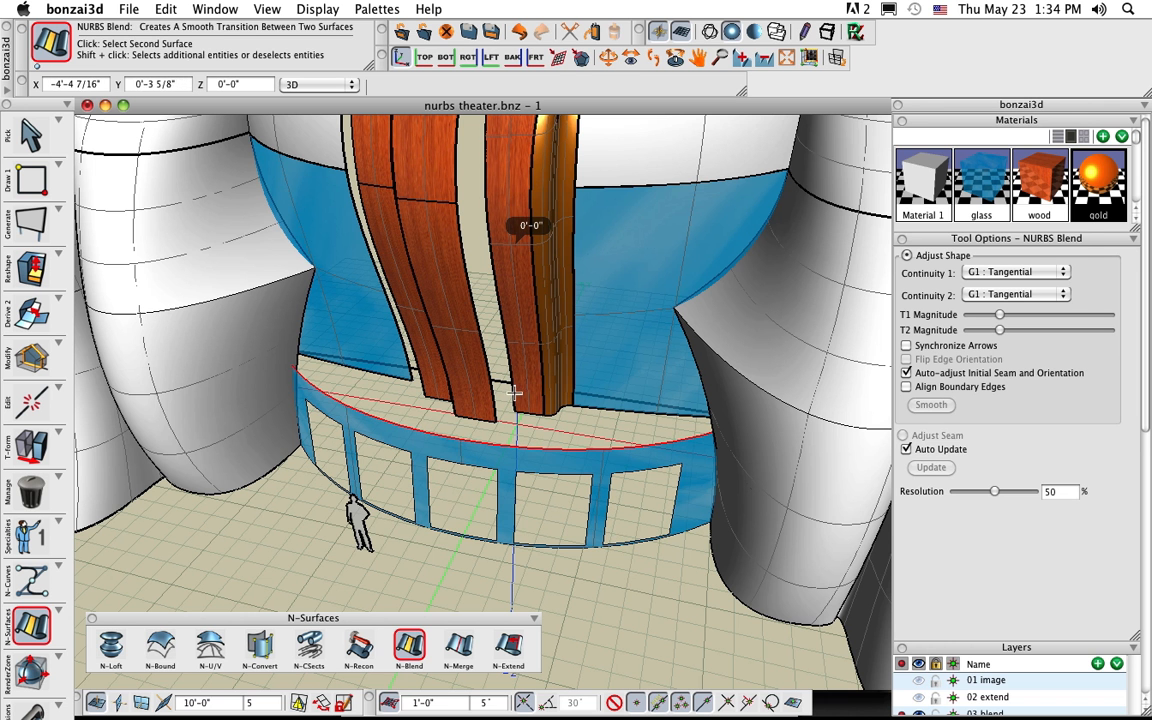
middle_click_drag(620, 426, 414, 420)
mouse_move(690, 450)
middle_mouse_down()
mouse_move(504, 458)
mouse_move(505, 425)
middle_mouse_up()
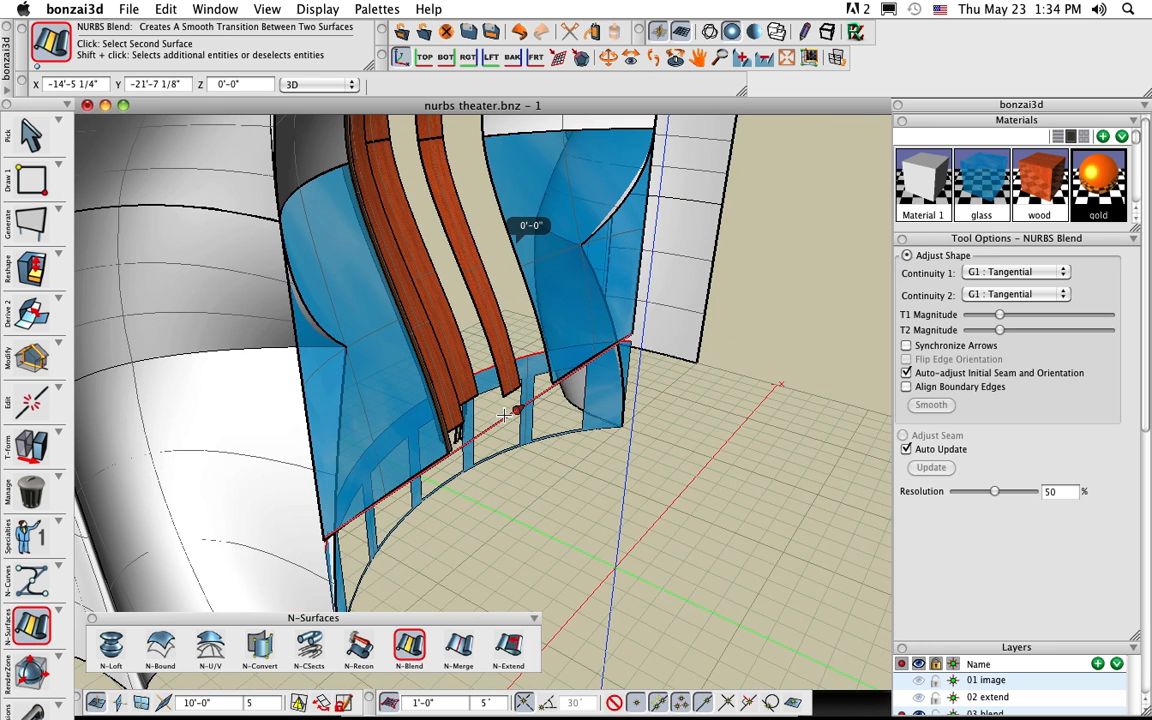
left_click(505, 413)
middle_click_drag(506, 412, 550, 535)
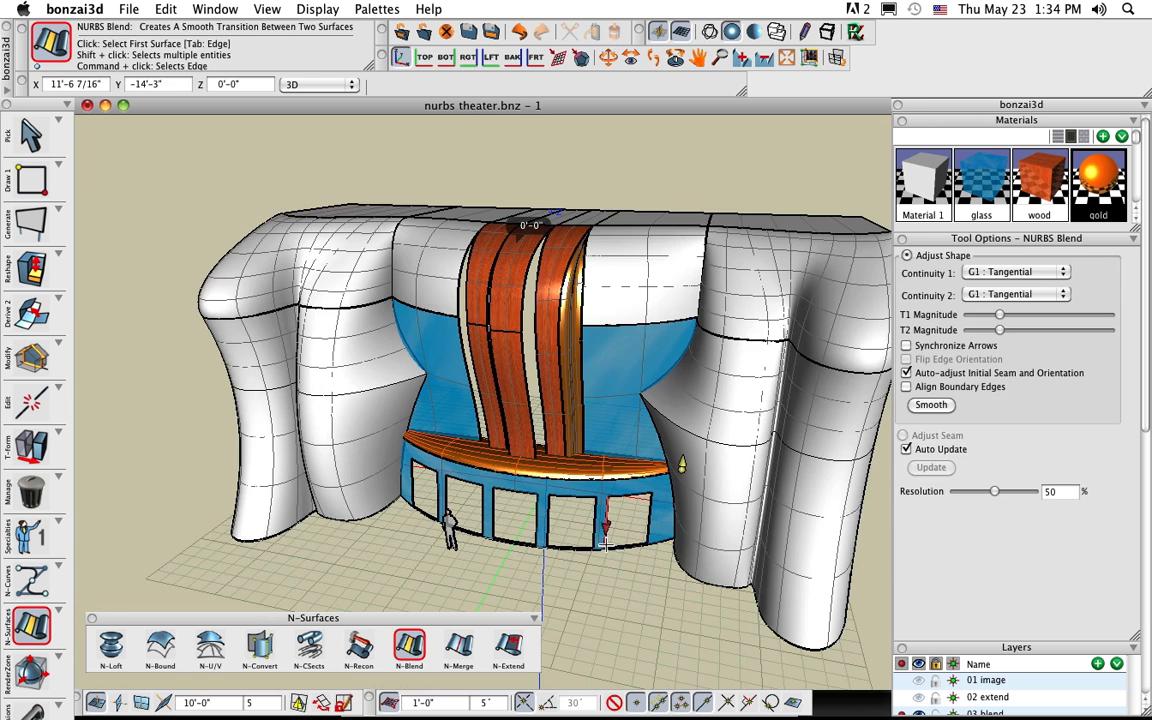
mouse_move(620, 557)
middle_mouse_down()
mouse_move(630, 542)
mouse_move(625, 568)
mouse_move(620, 558)
middle_mouse_up()
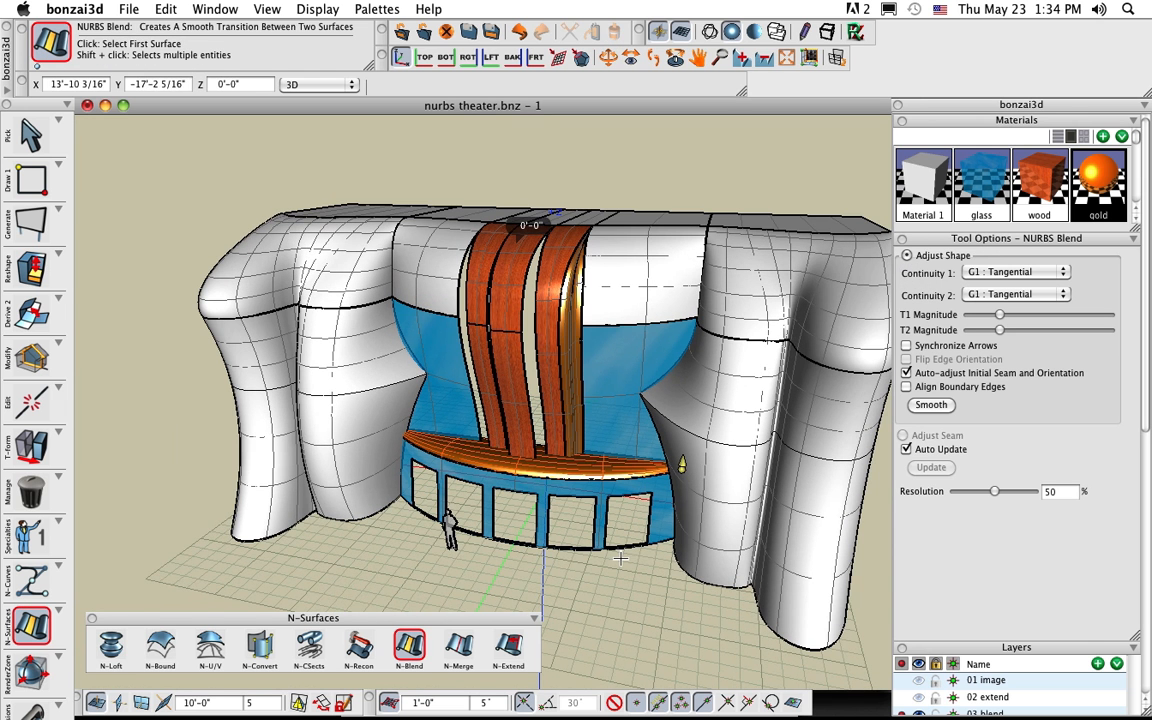
scroll(594, 402, "up", 3)
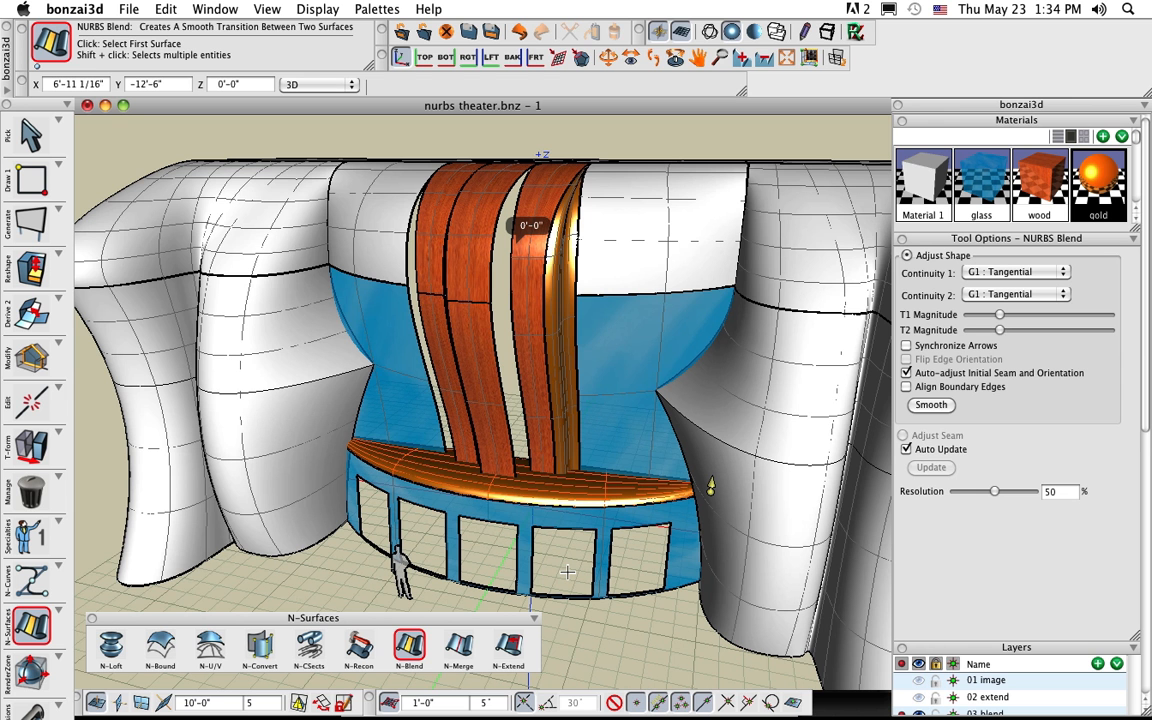
Switch to Adobe Reader
key("super+Tab")
key("super+Tab")
key("super+Tab")
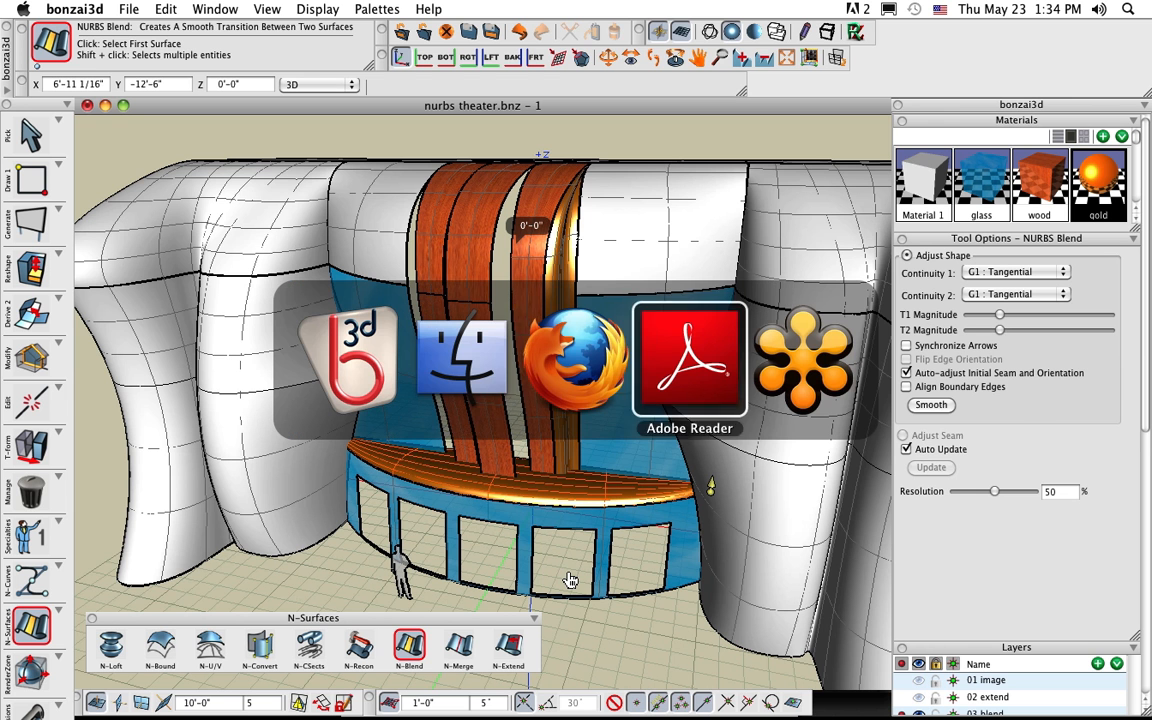